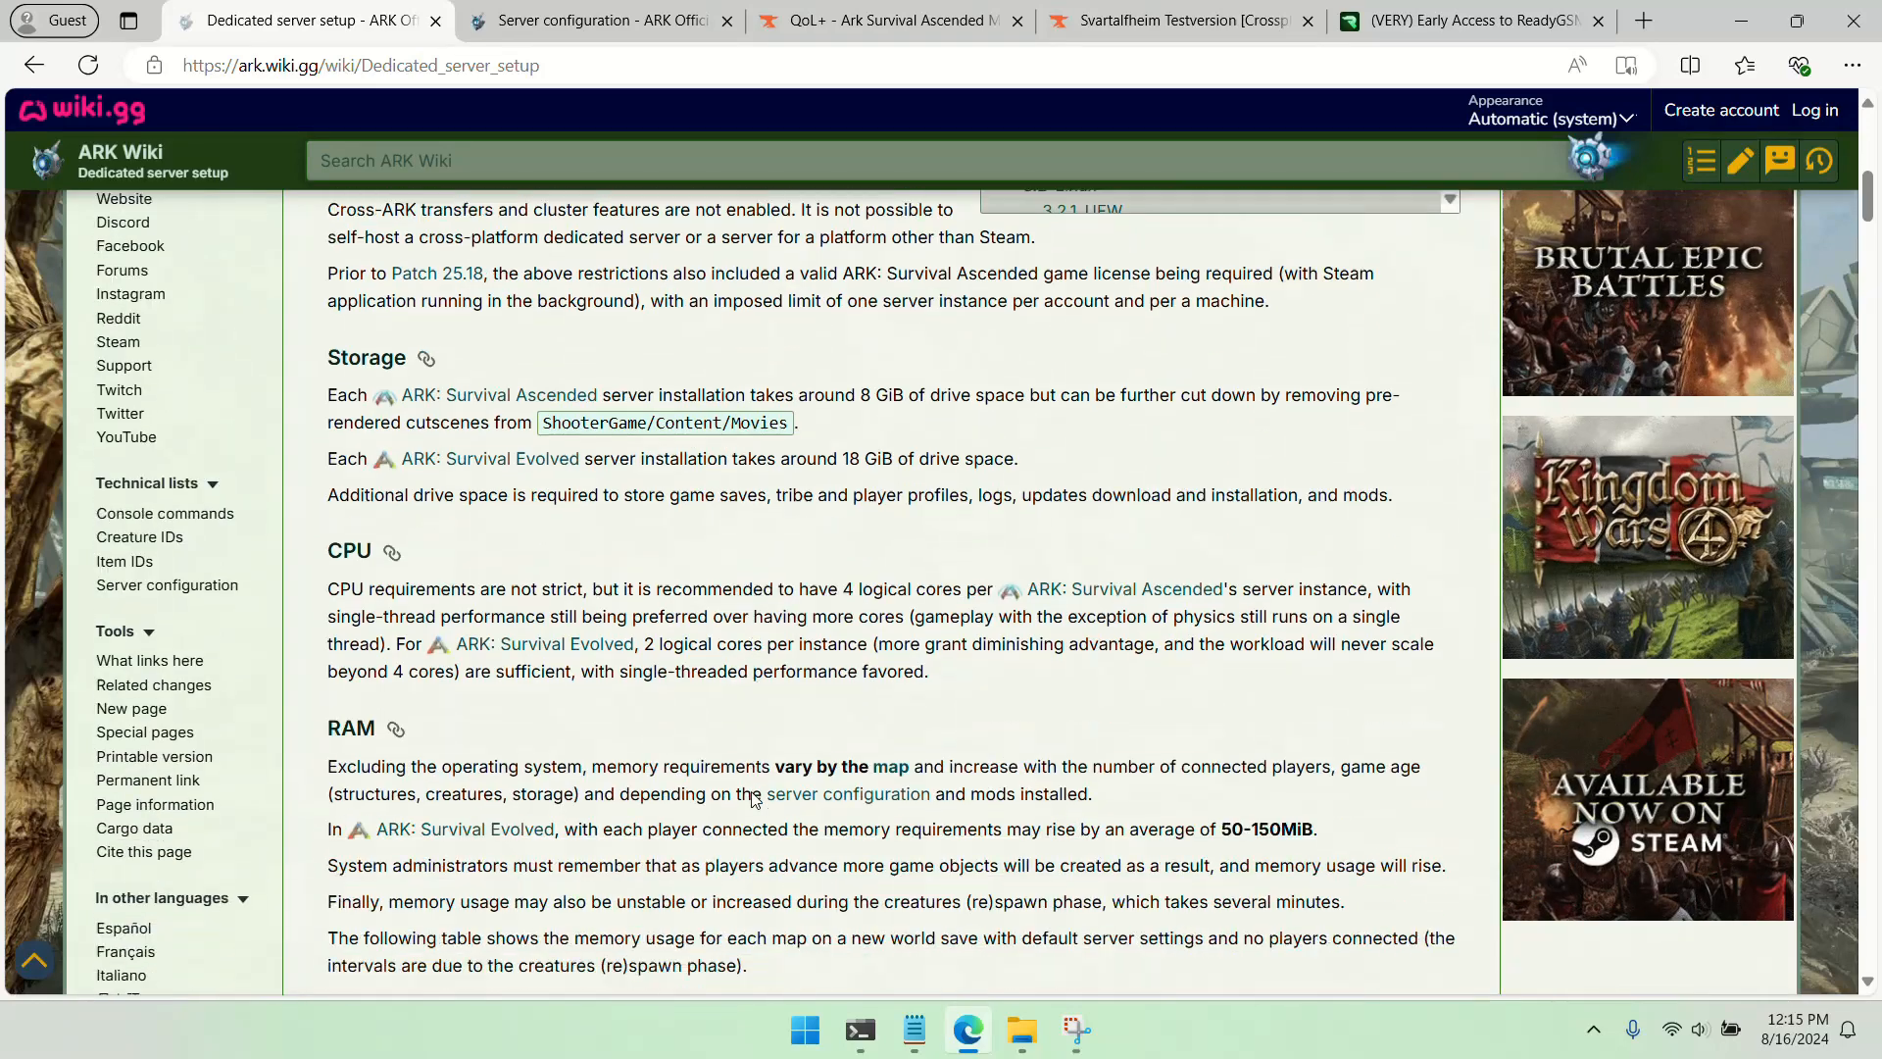
# Open the SteamCMD download page from the wiki's Server Installation section in a new tab, and put steamcmd.exe in the desktop Steam folder
pyautogui.scroll(-12, 755, 799)
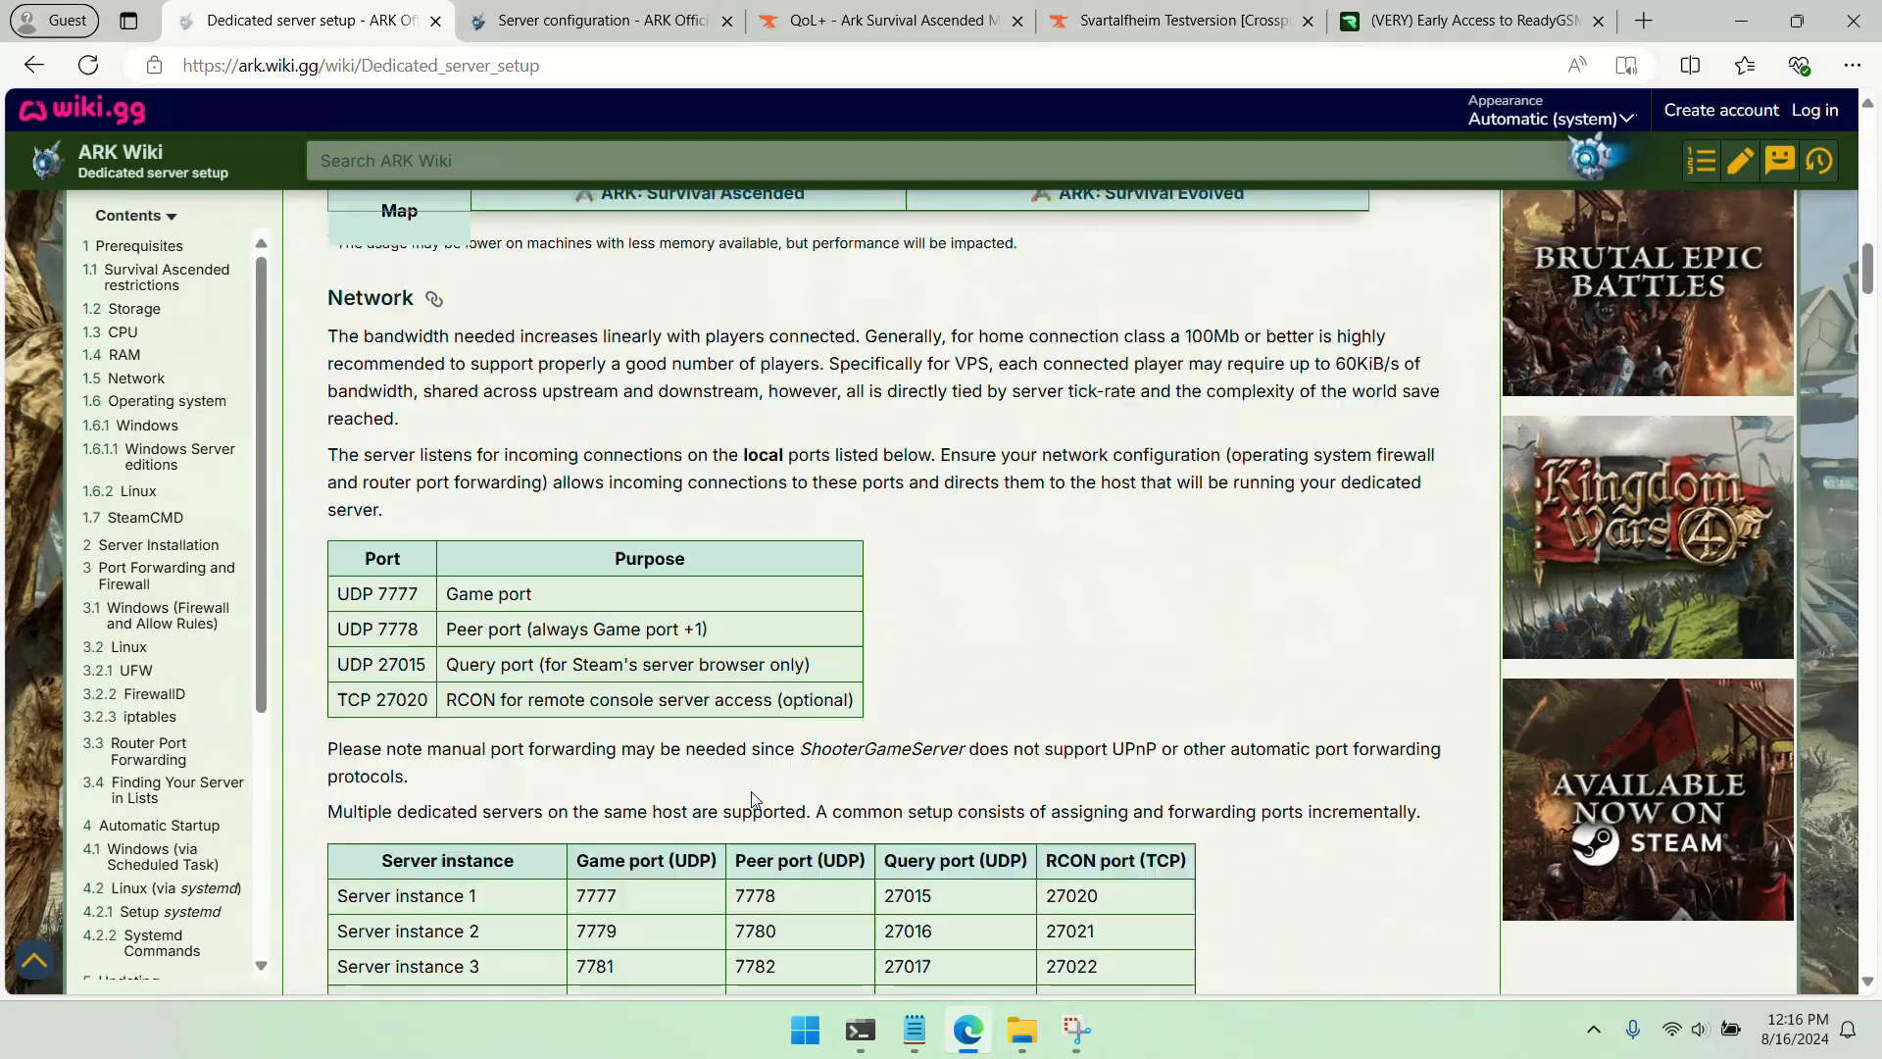
pyautogui.scroll(-7, 755, 799)
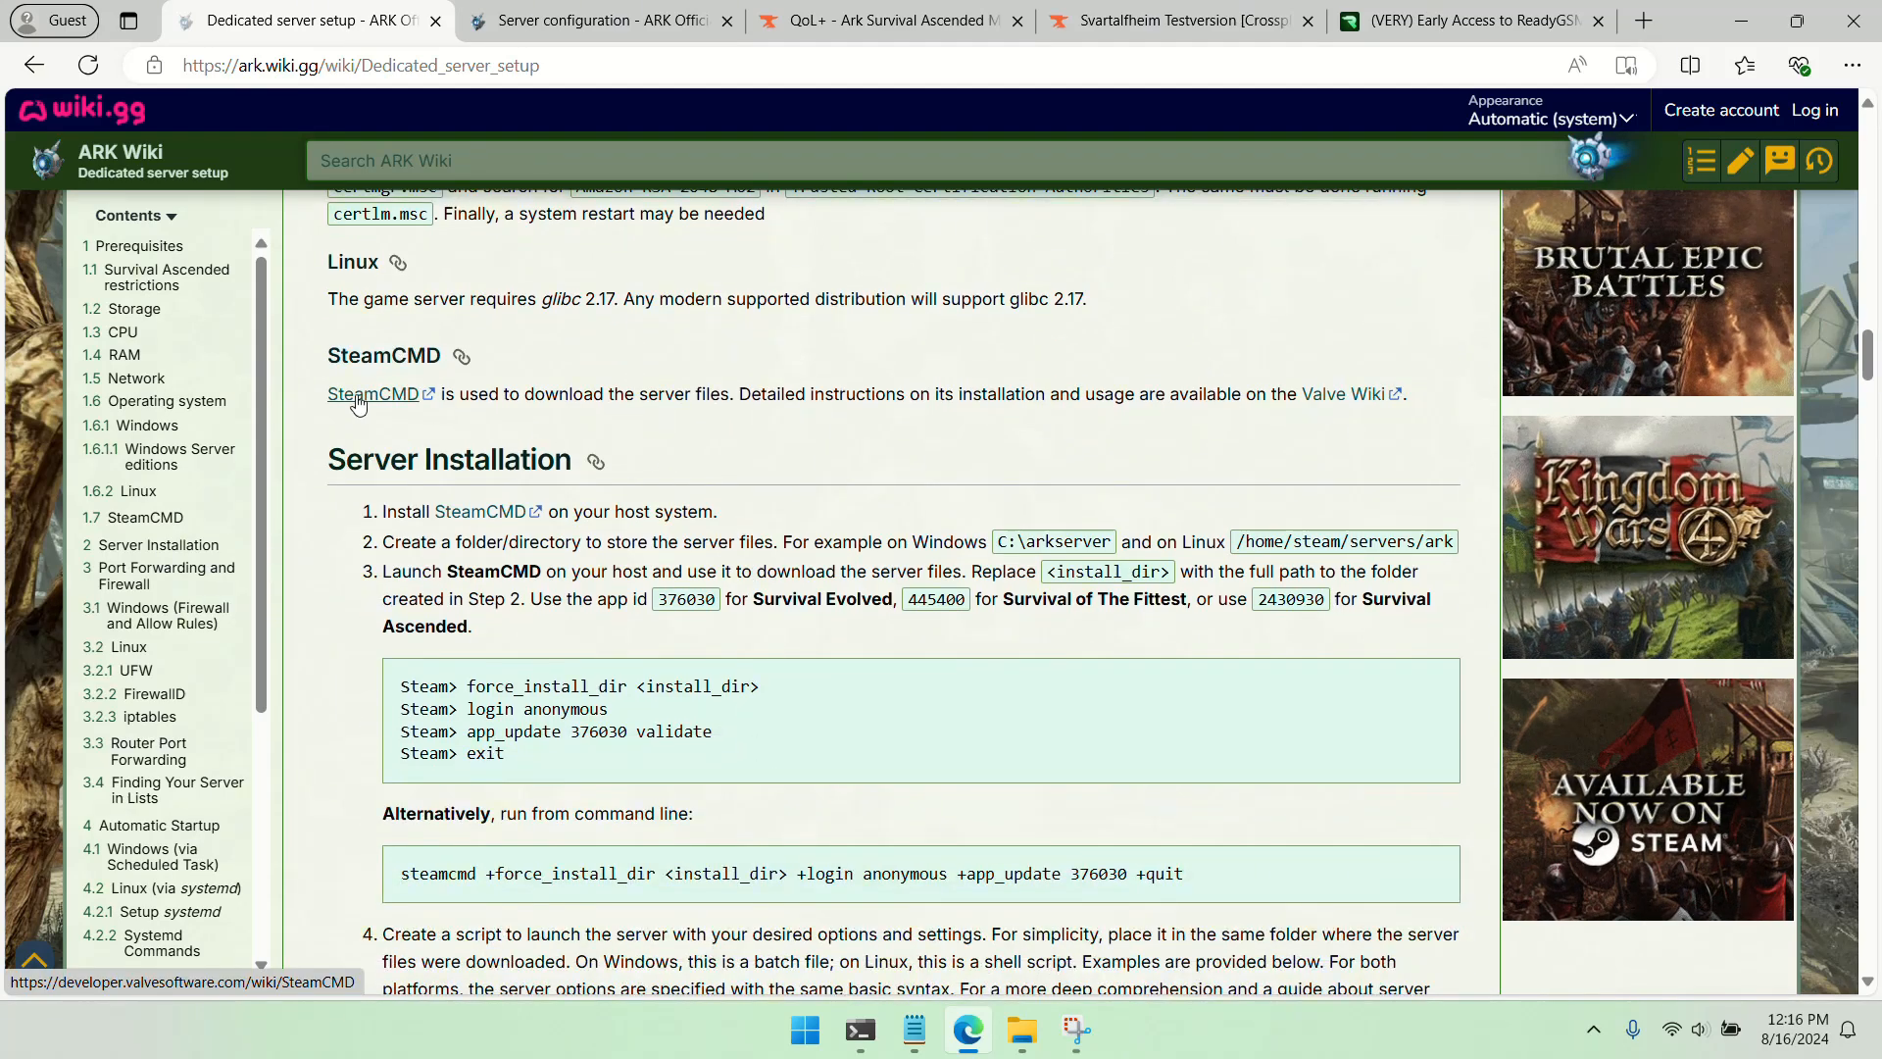
pyautogui.rightClick(482, 520)
pyautogui.click(548, 533)
pyautogui.click(535, 39)
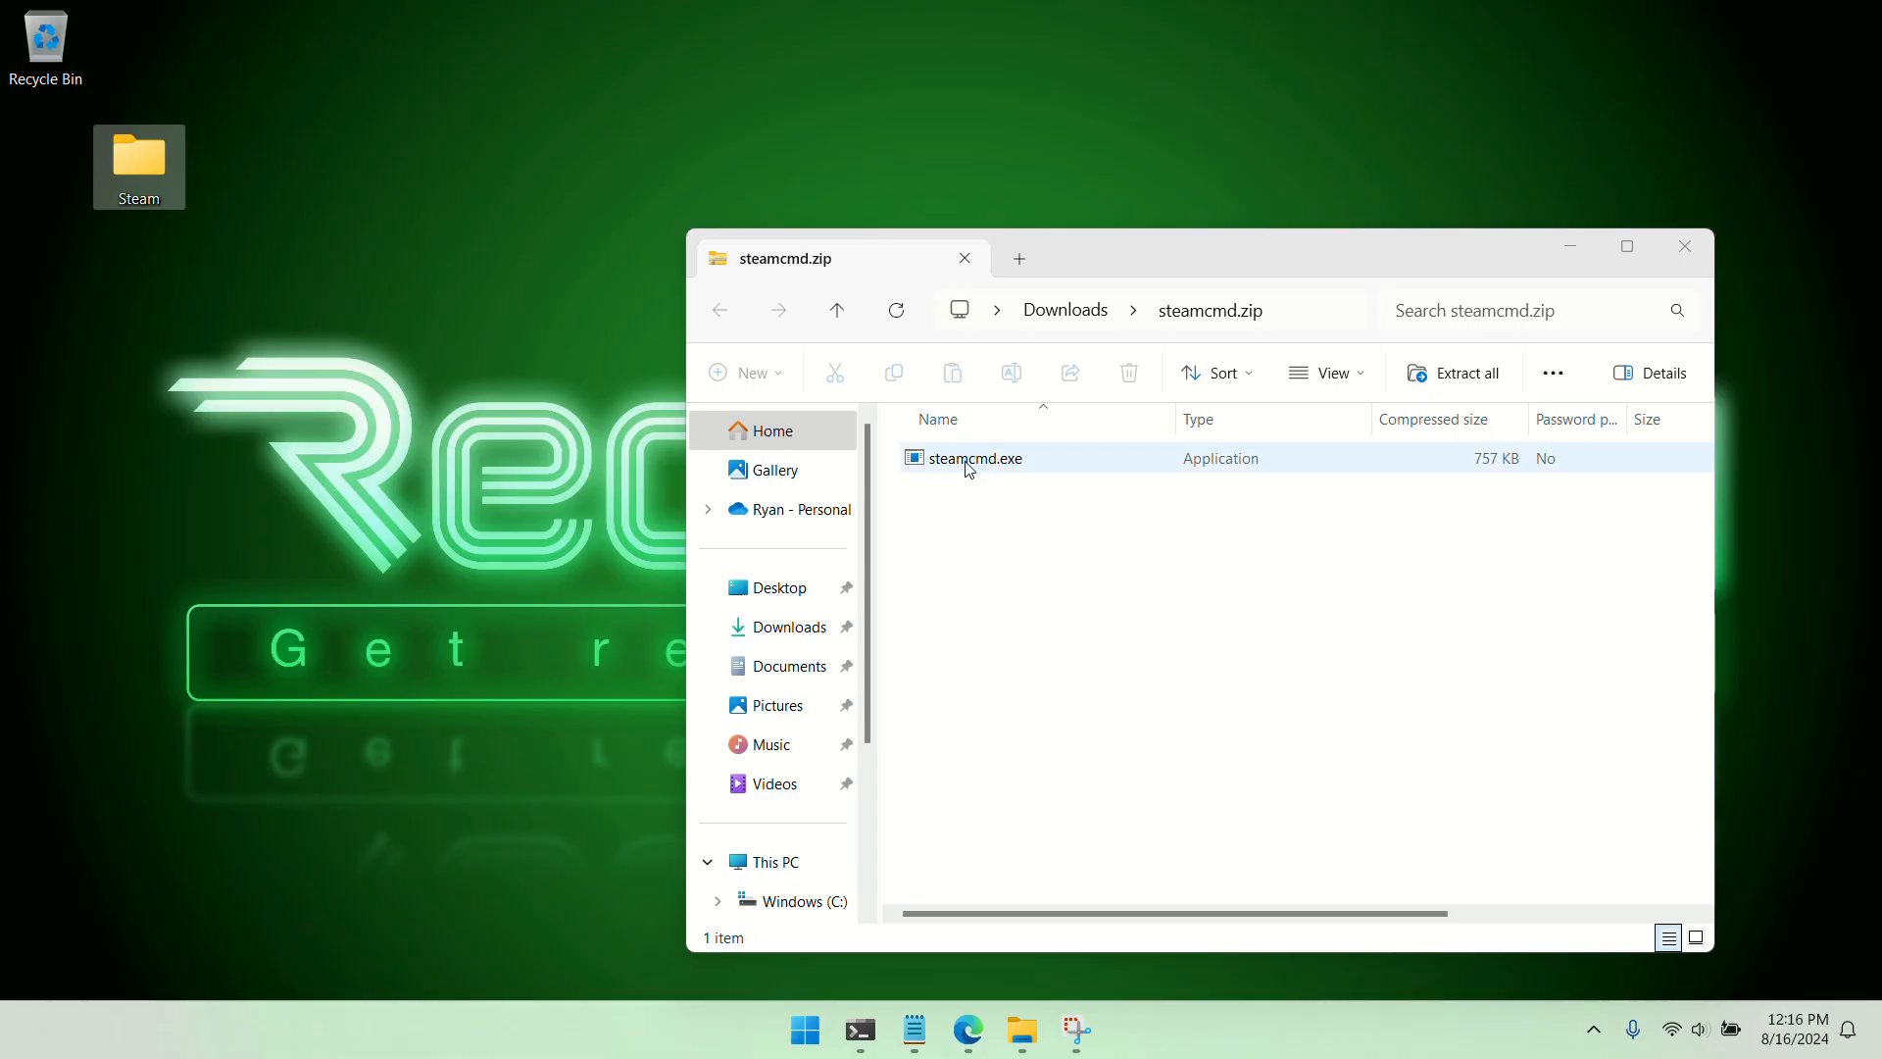
pyautogui.moveTo(966, 466); pyautogui.dragTo(121, 151)
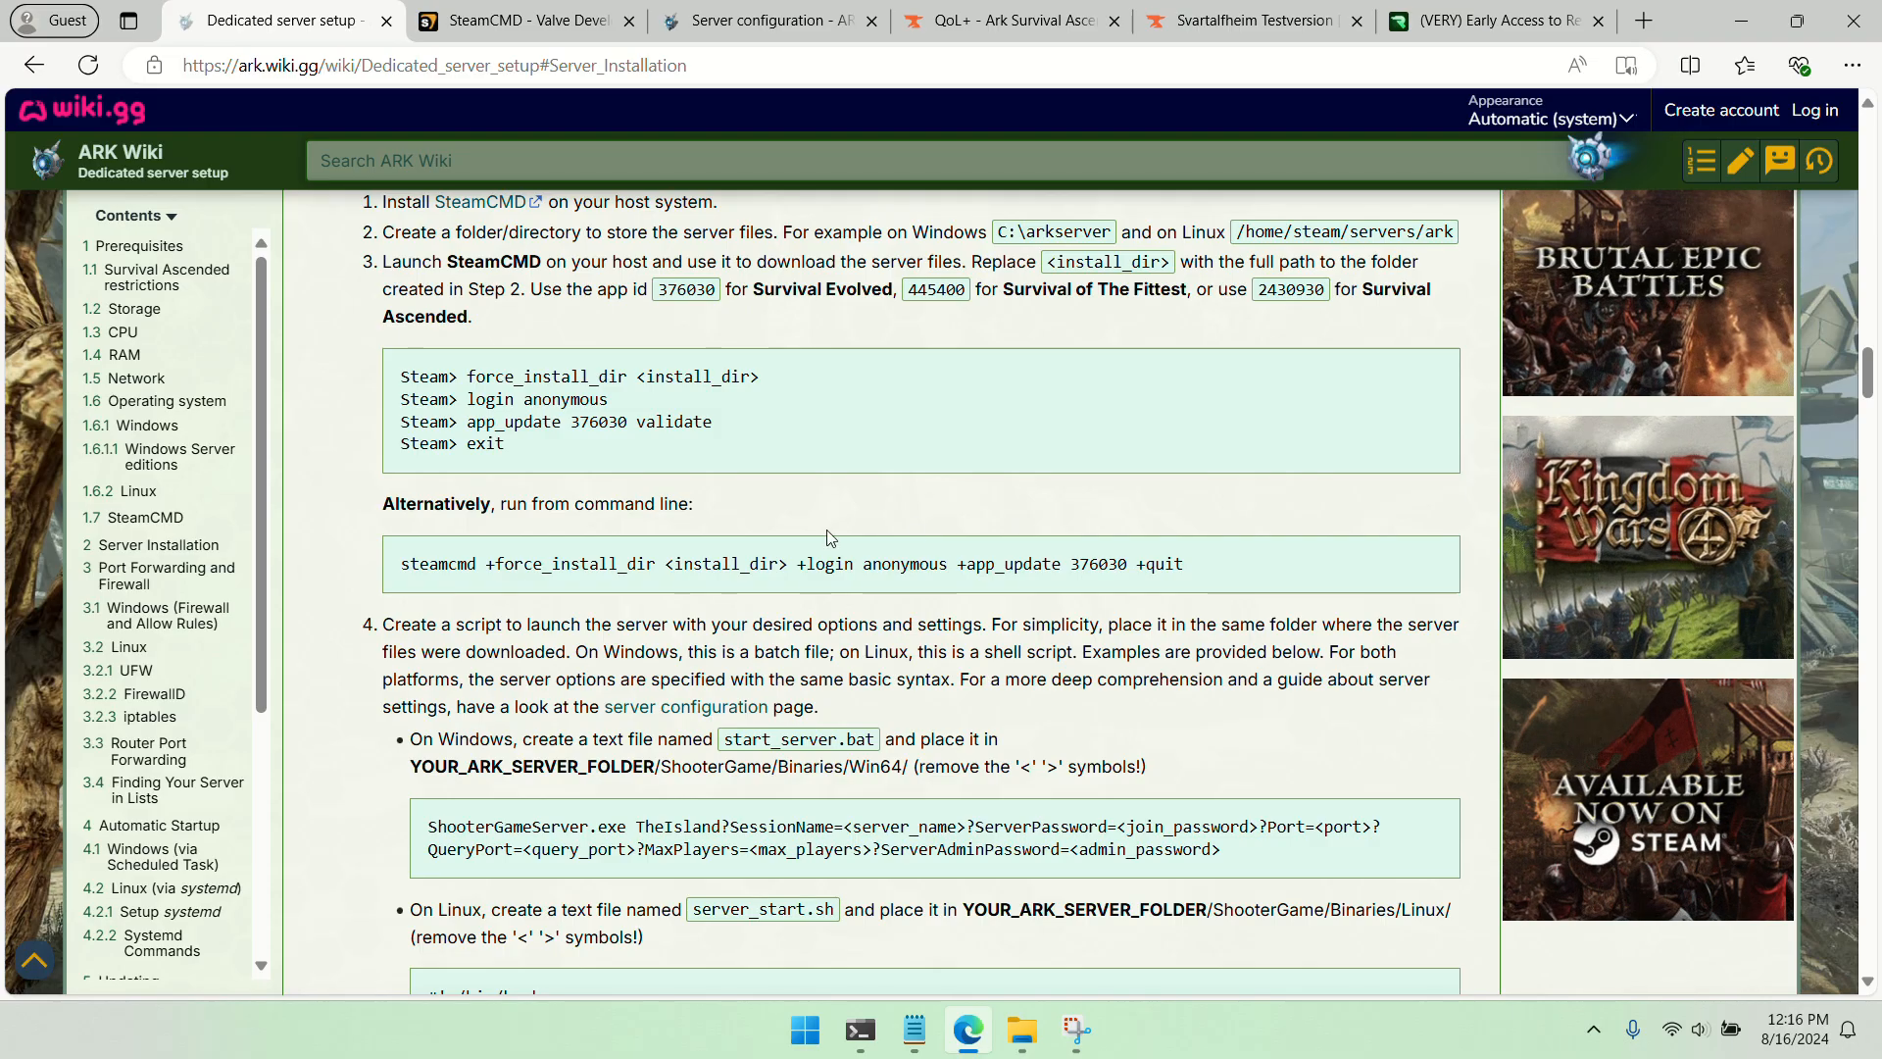
# Copy the wiki's one-line steamcmd command, from steamcmd to +quit, into the empty Notepad document
pyautogui.moveTo(423, 563); pyautogui.dragTo(1171, 583)
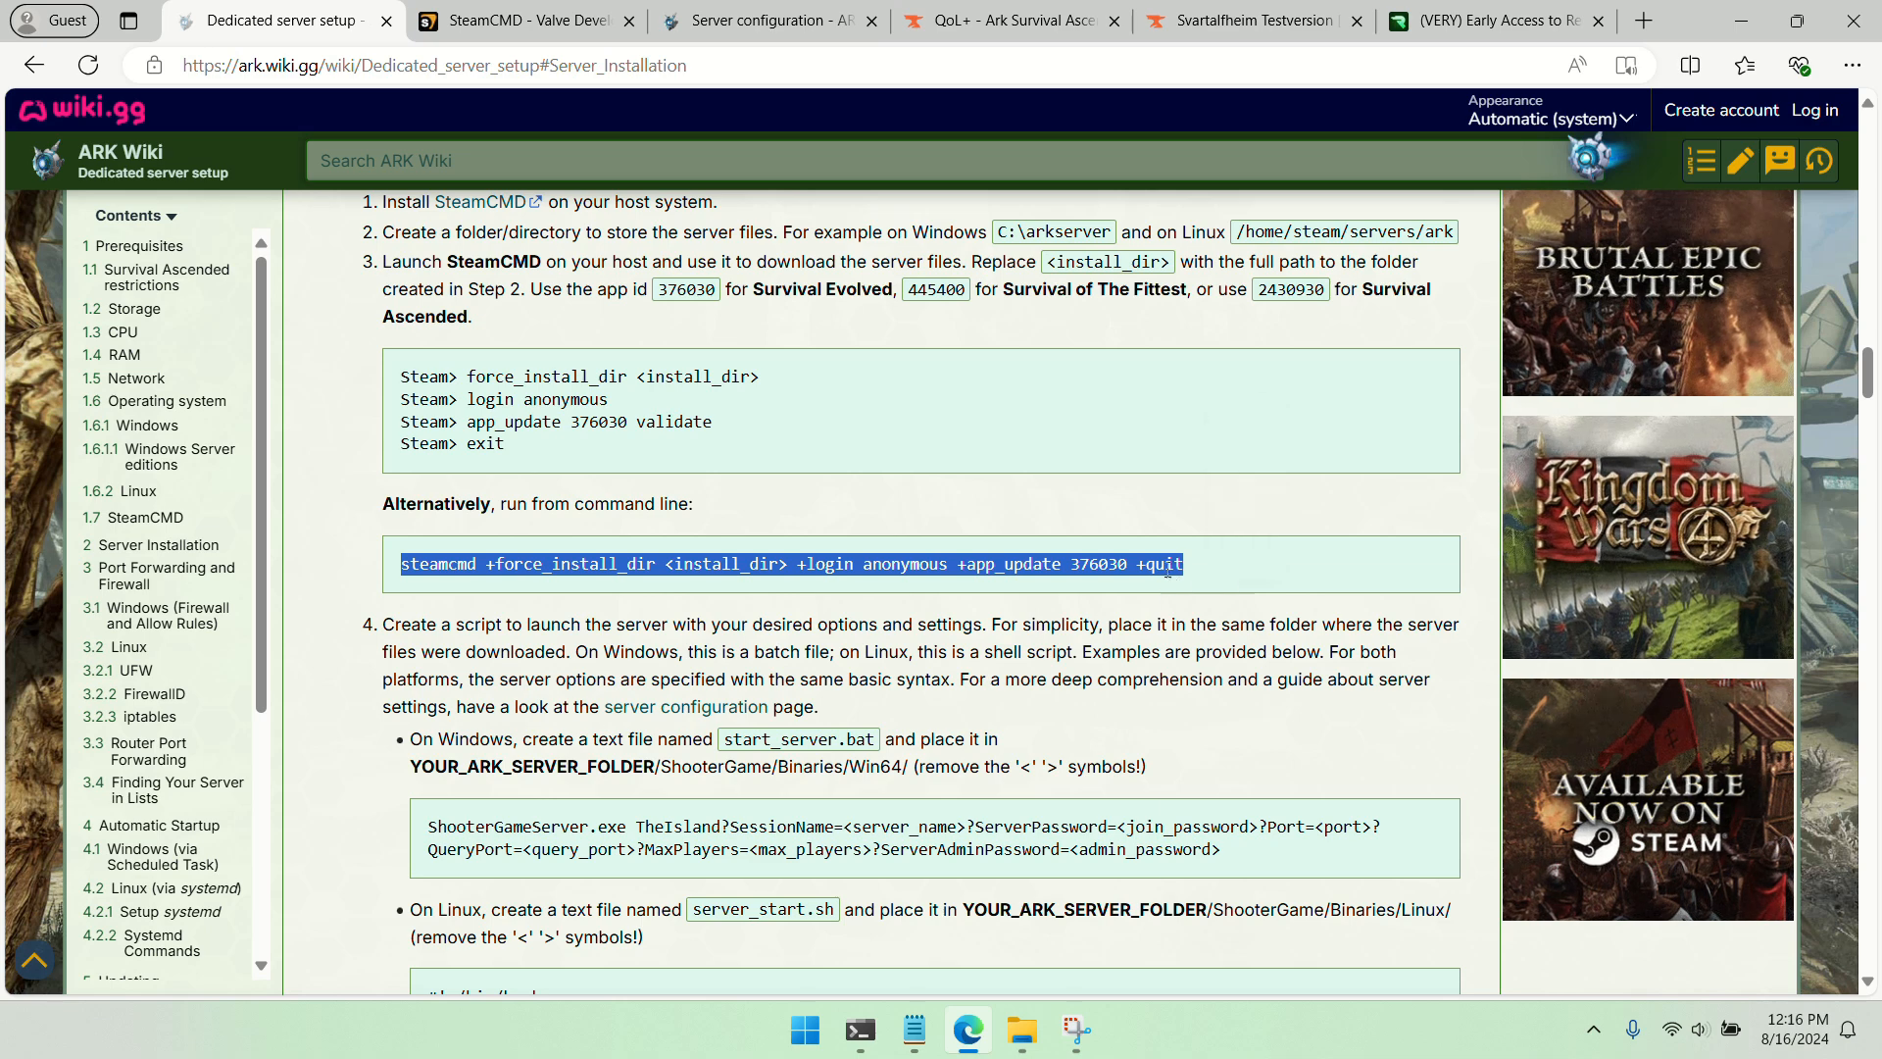
pyautogui.rightClick(1177, 579)
pyautogui.click(1225, 594)
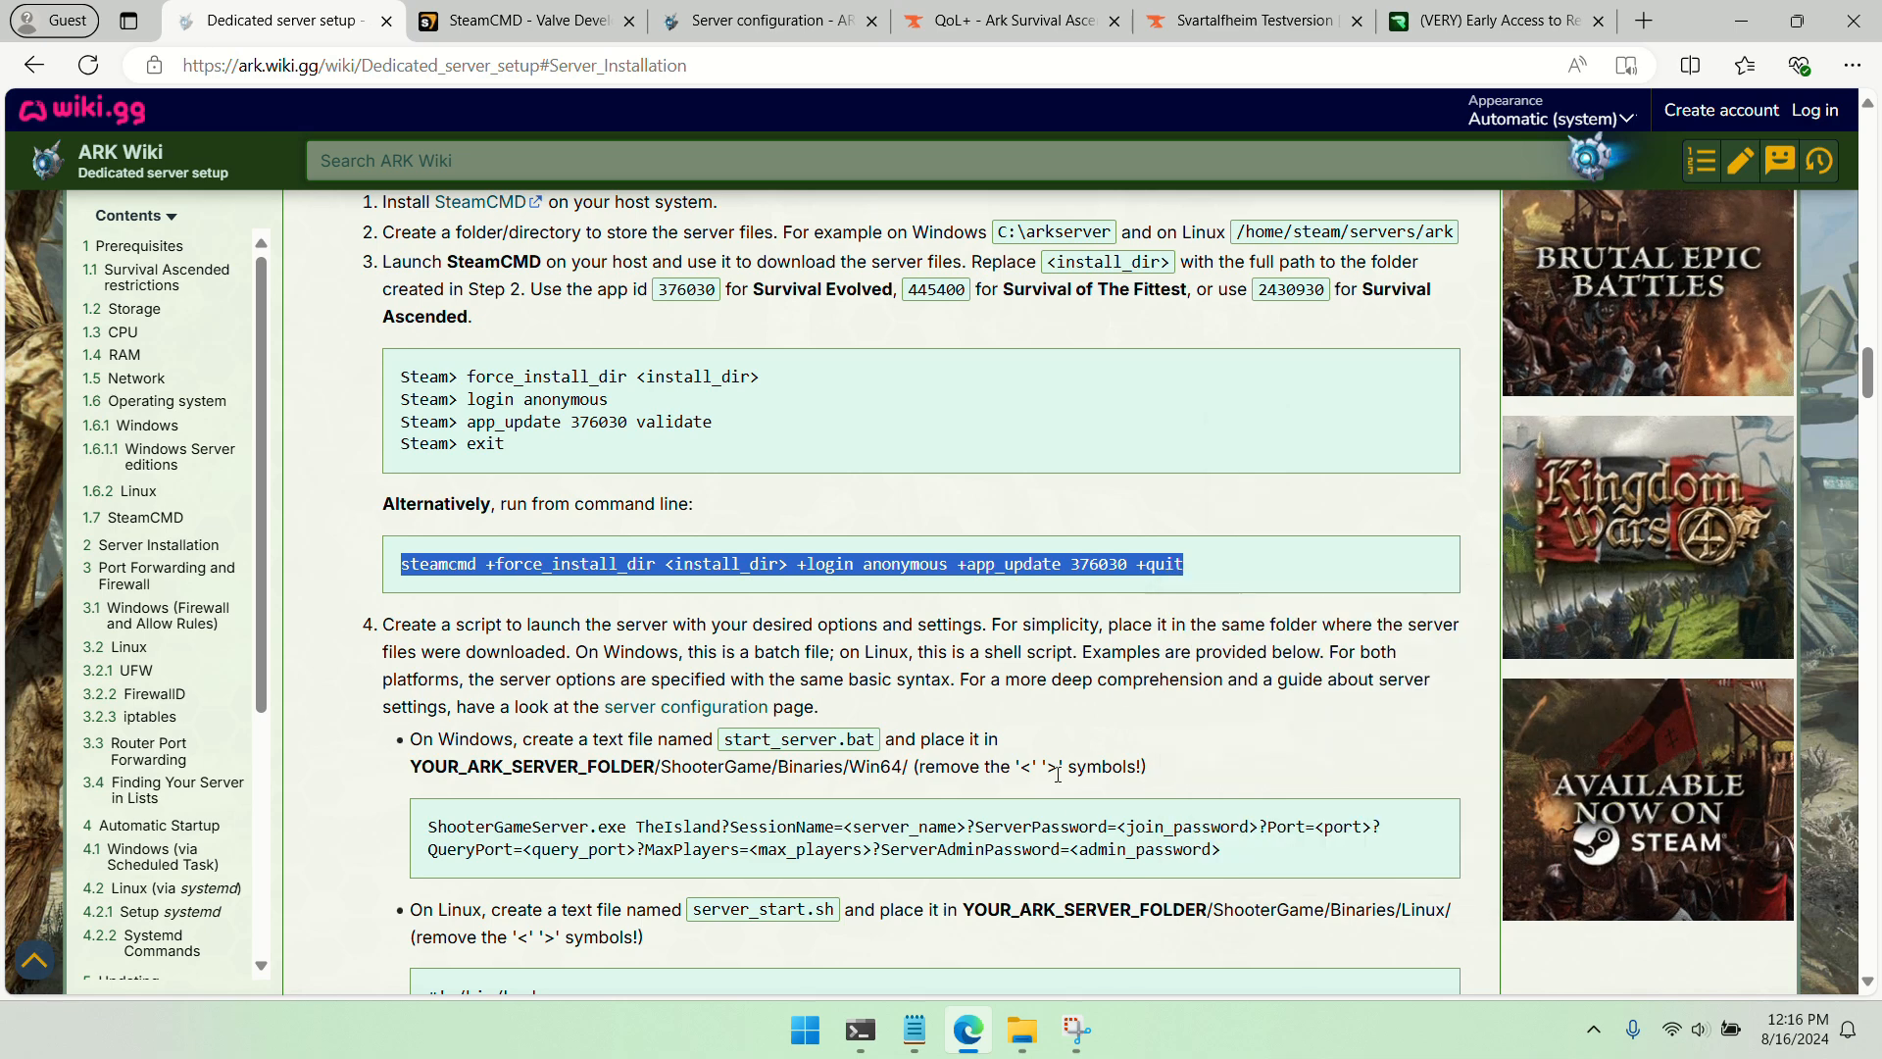
pyautogui.click(913, 1029)
pyautogui.rightClick(543, 455)
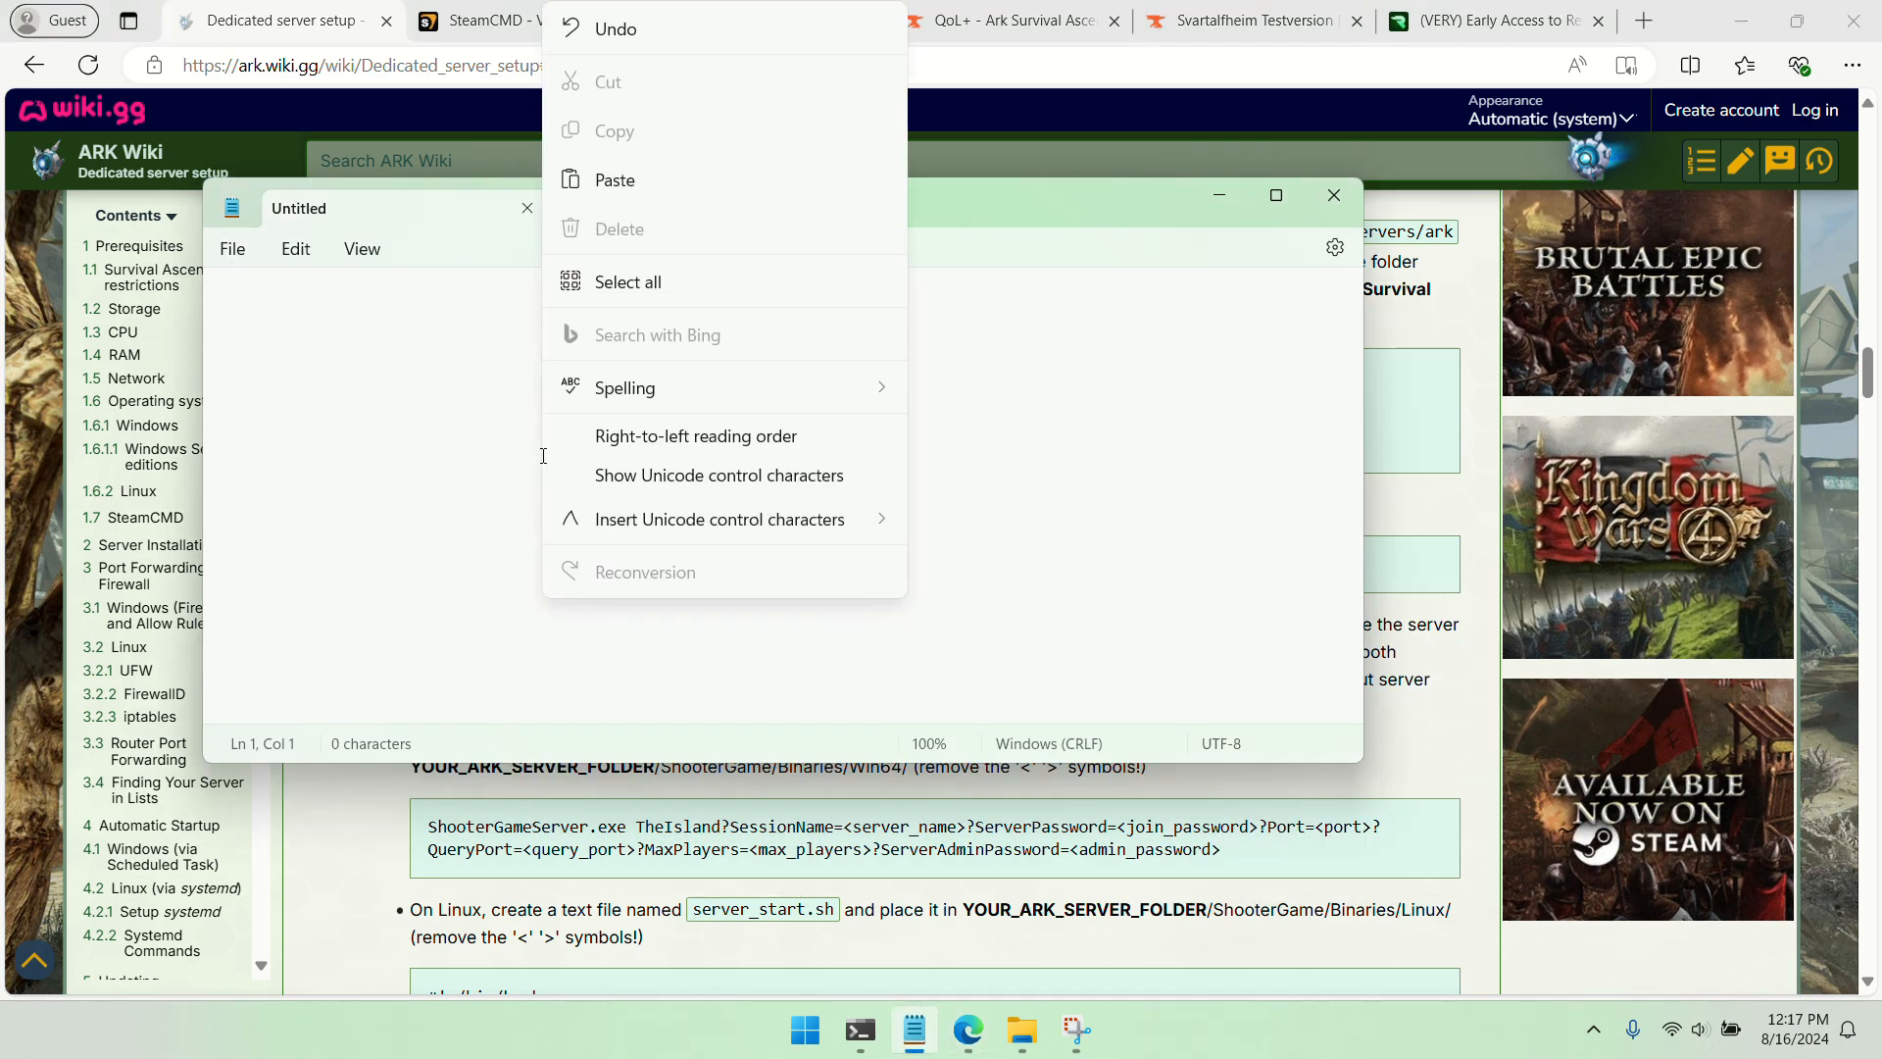
pyautogui.click(608, 180)
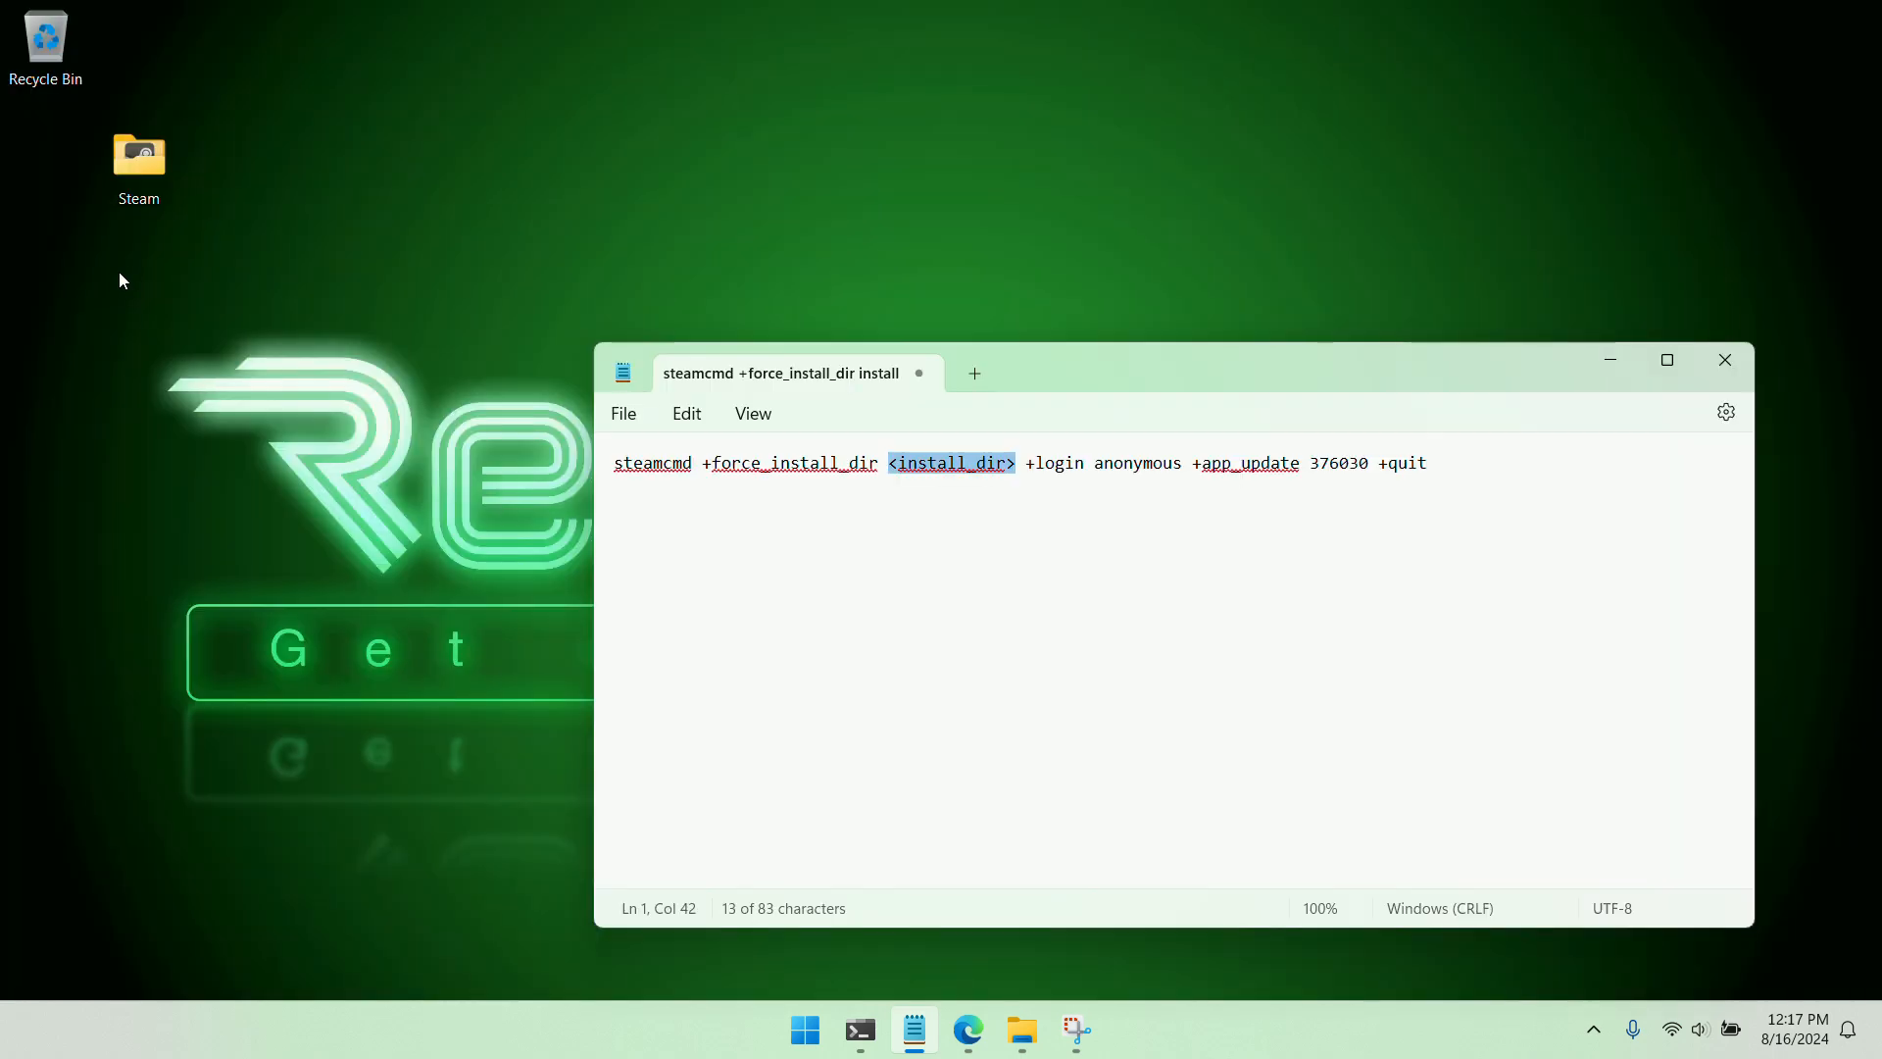
# Create a new folder named Servers on the desktop
pyautogui.rightClick(121, 274)
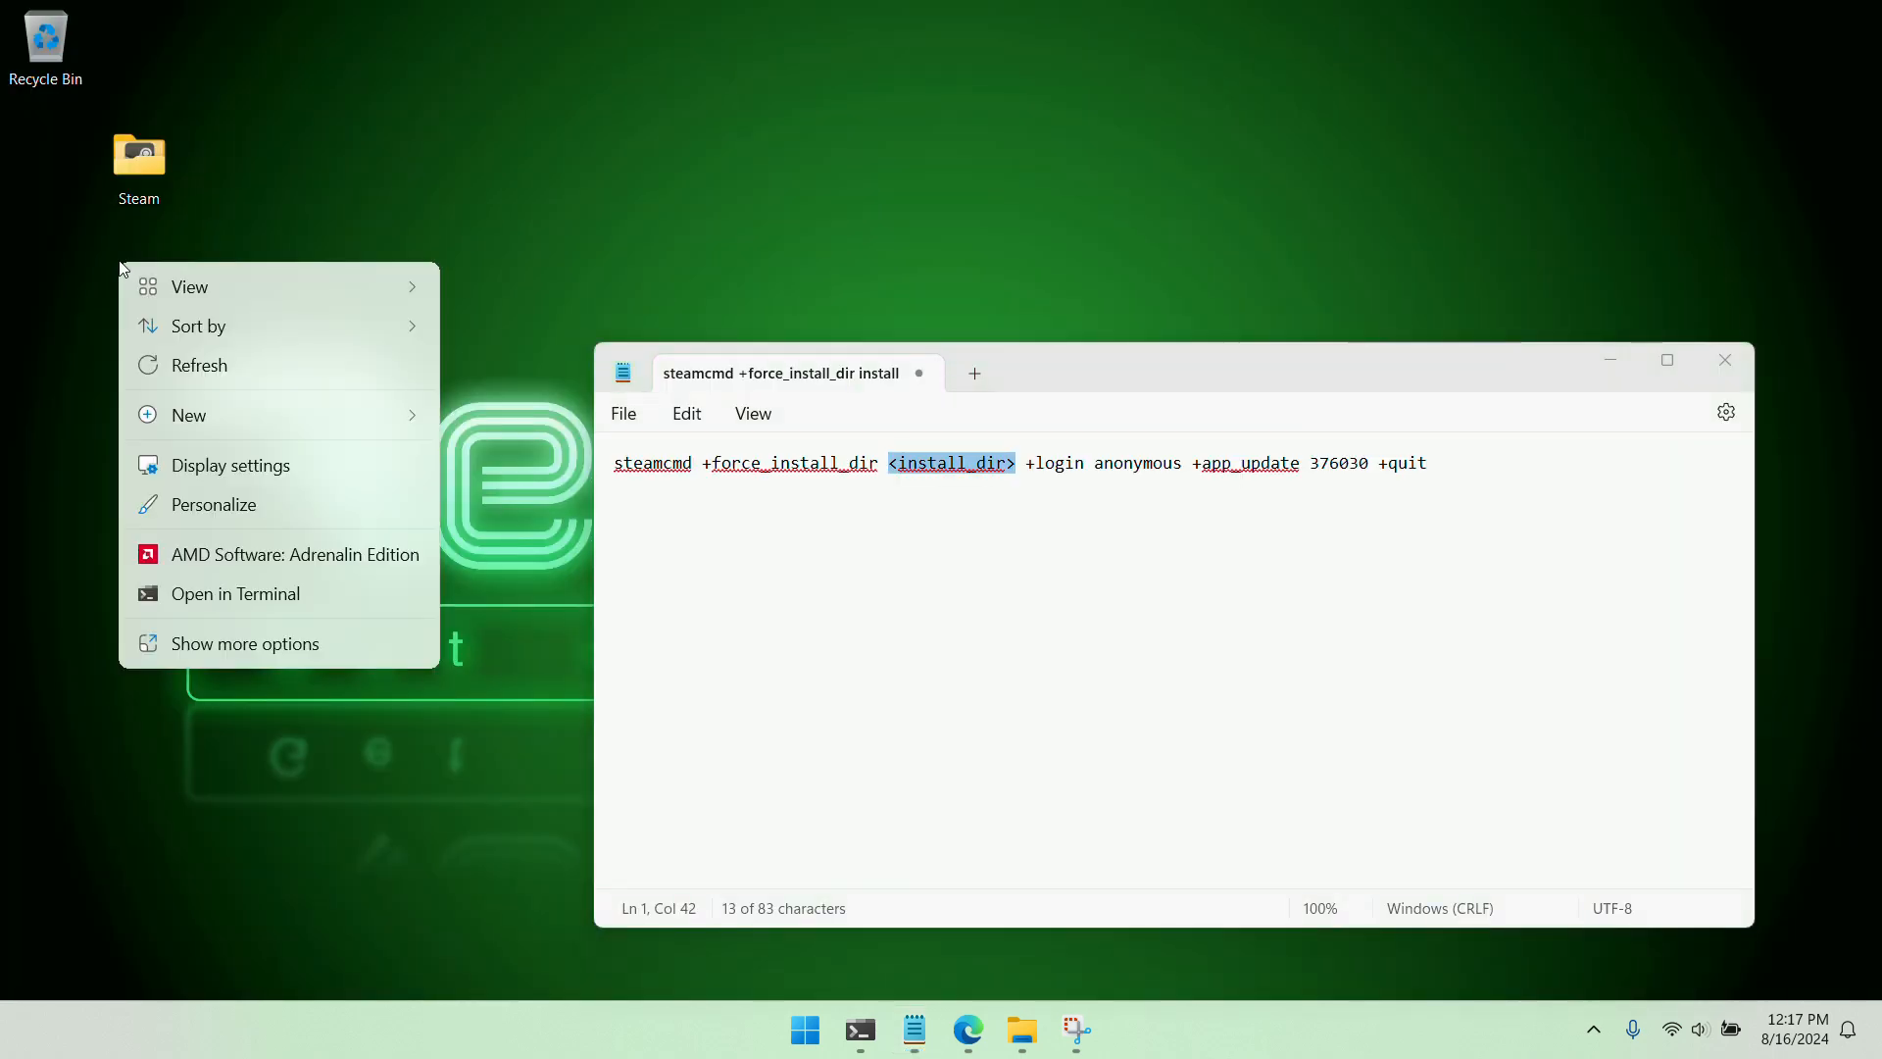
pyautogui.moveTo(214, 422)
pyautogui.click(513, 416)
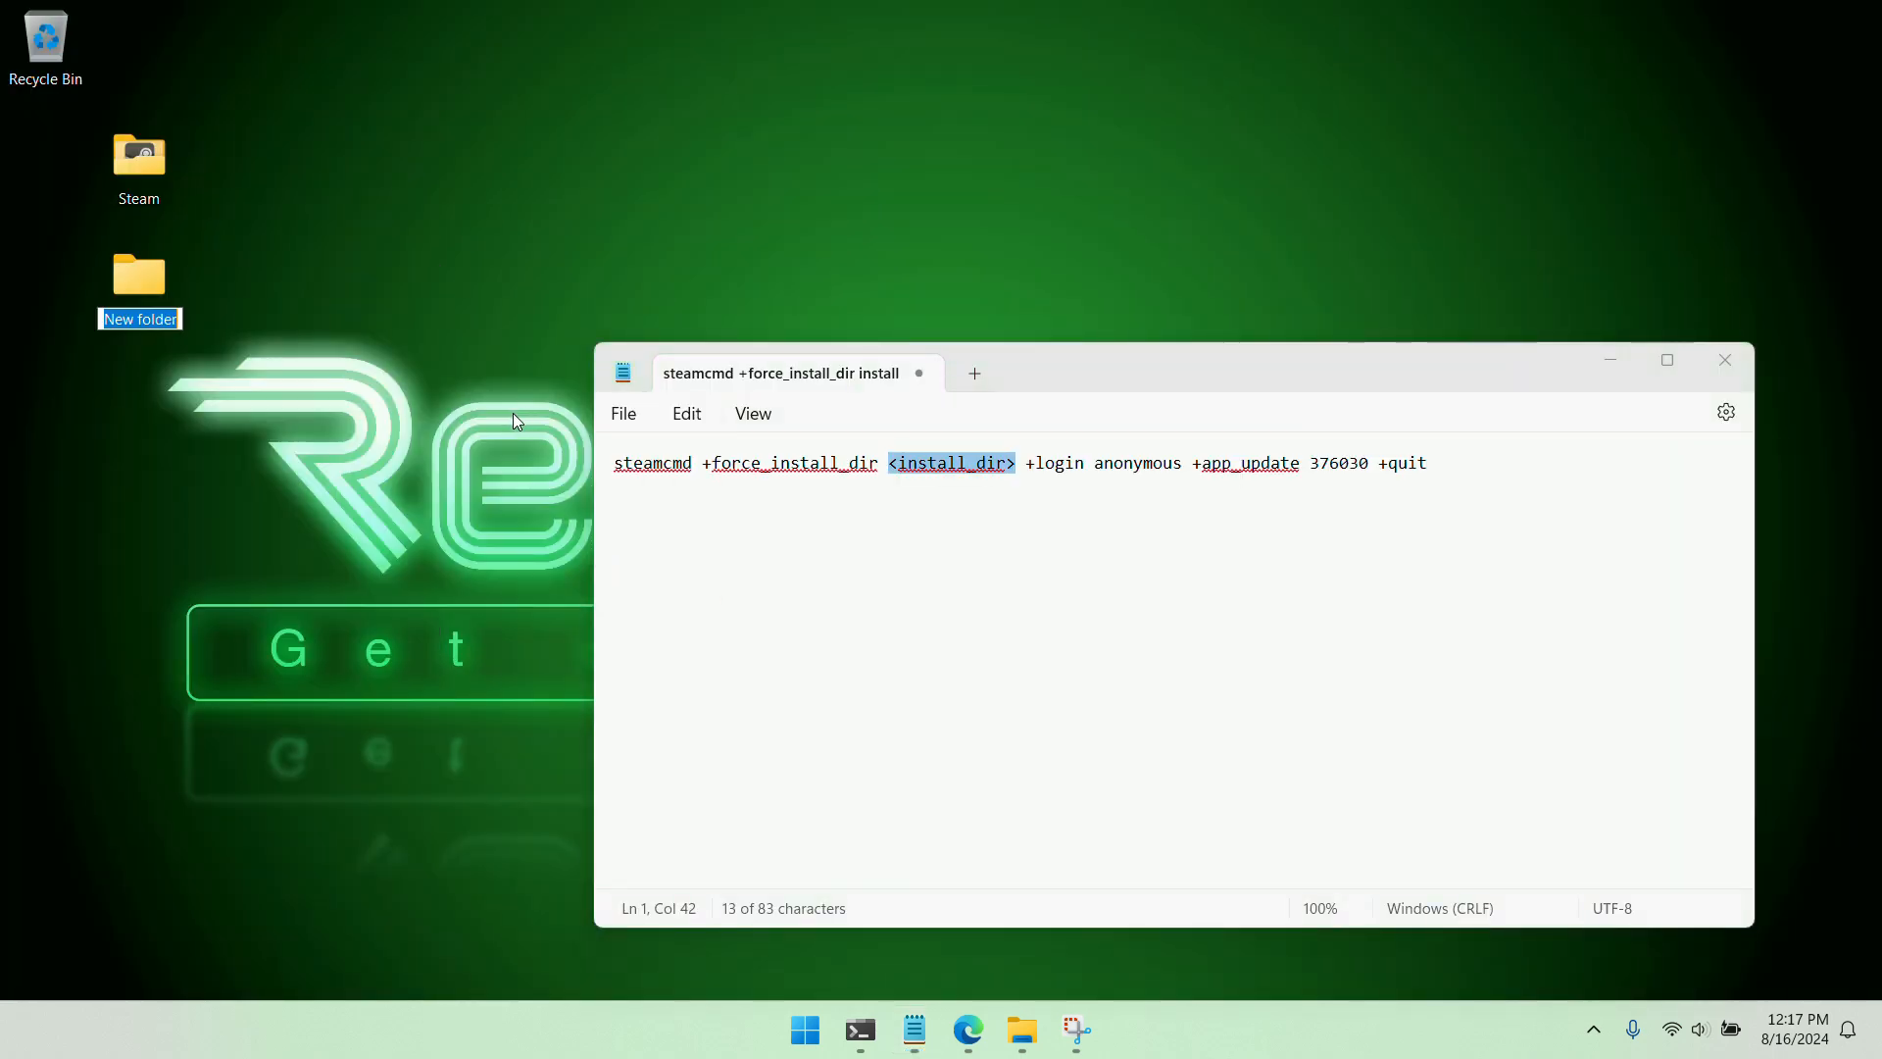
pyautogui.write('Servers')
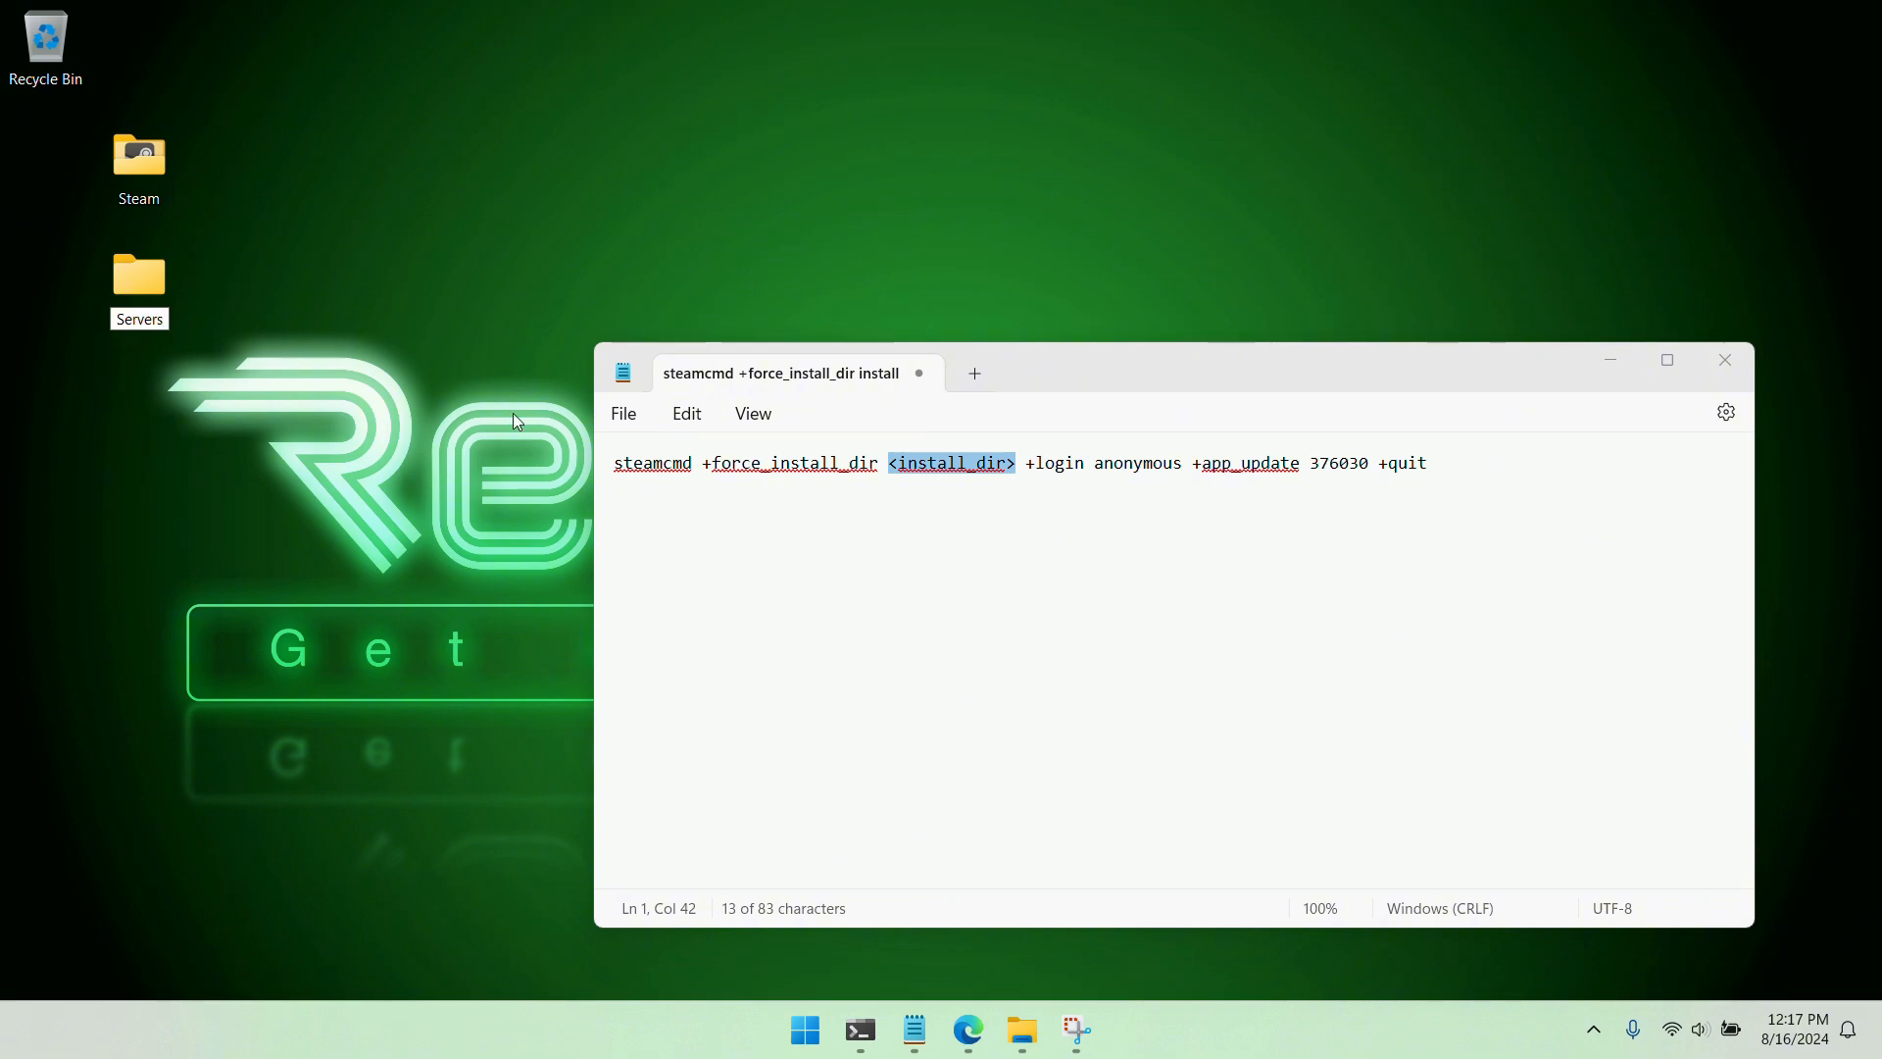
pyautogui.press('Return')
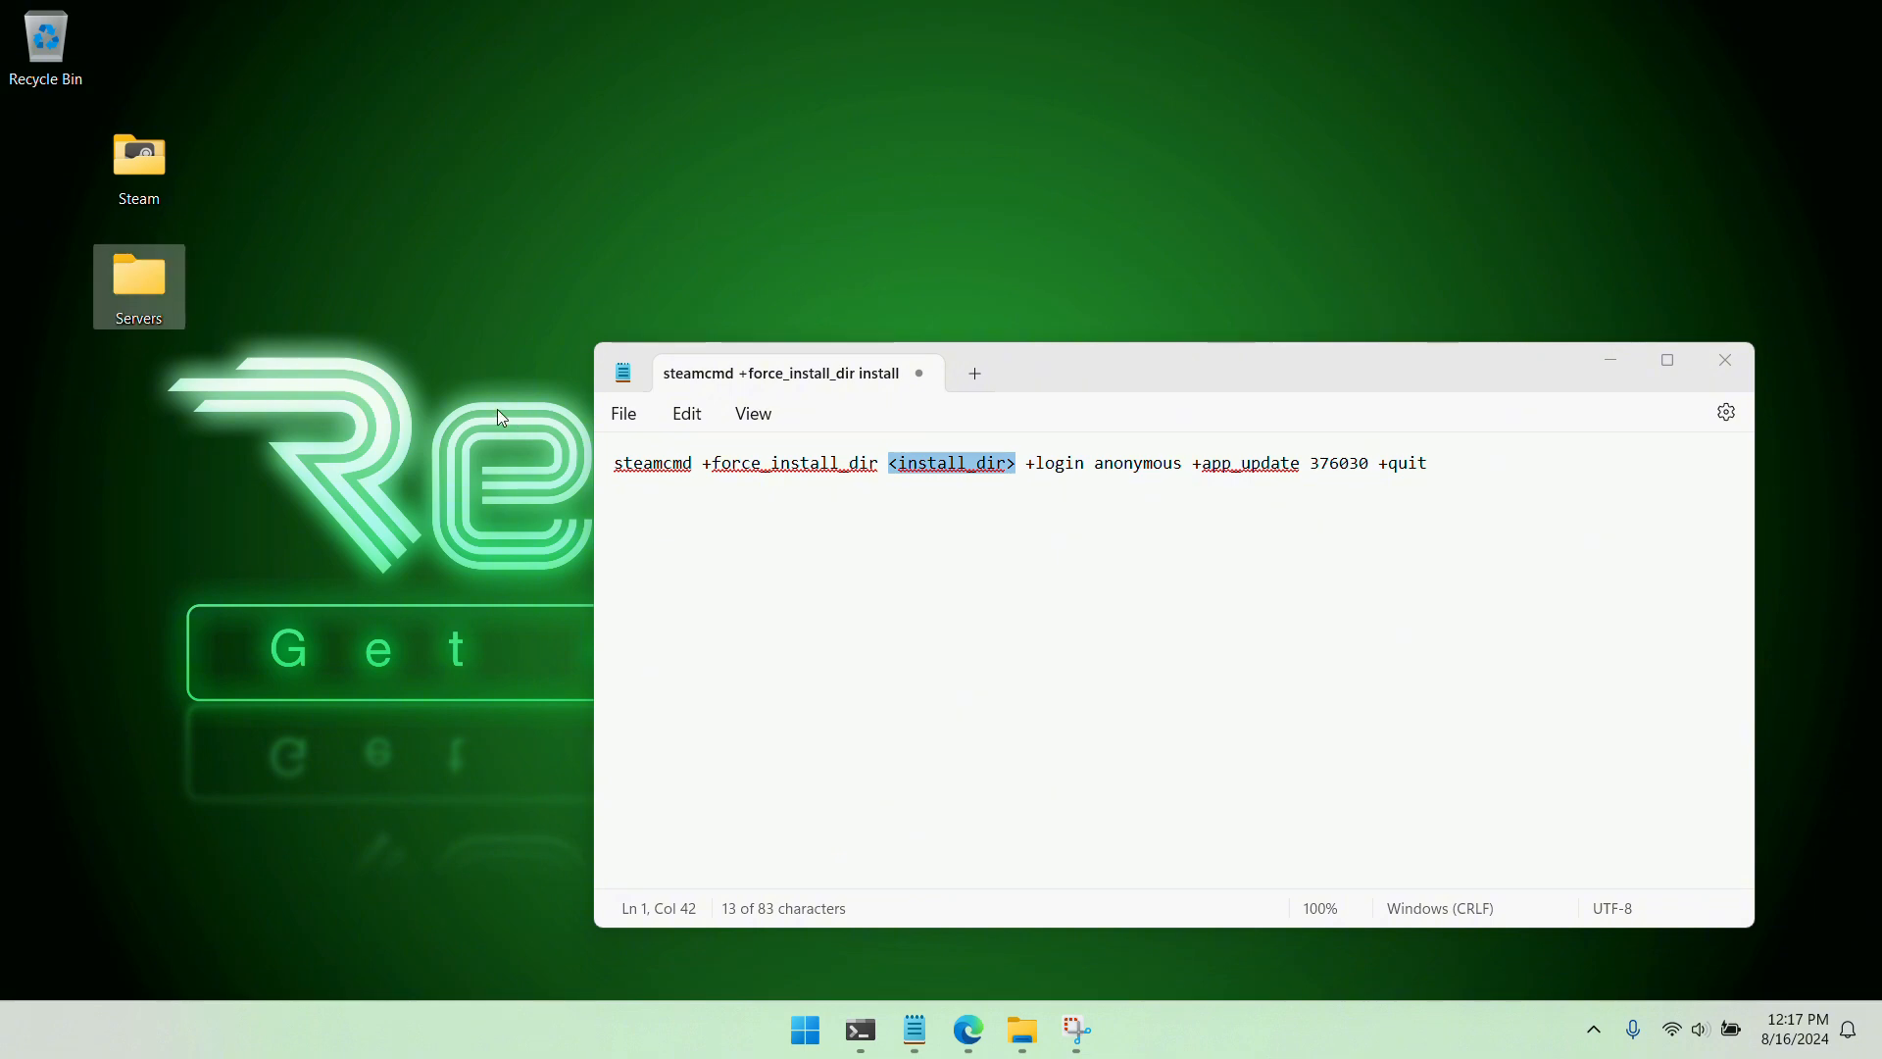
# Open the Servers folder and create a subfolder named Ark1 in it
pyautogui.doubleClick(134, 290)
pyautogui.moveTo(1176, 276); pyautogui.dragTo(564, 266)
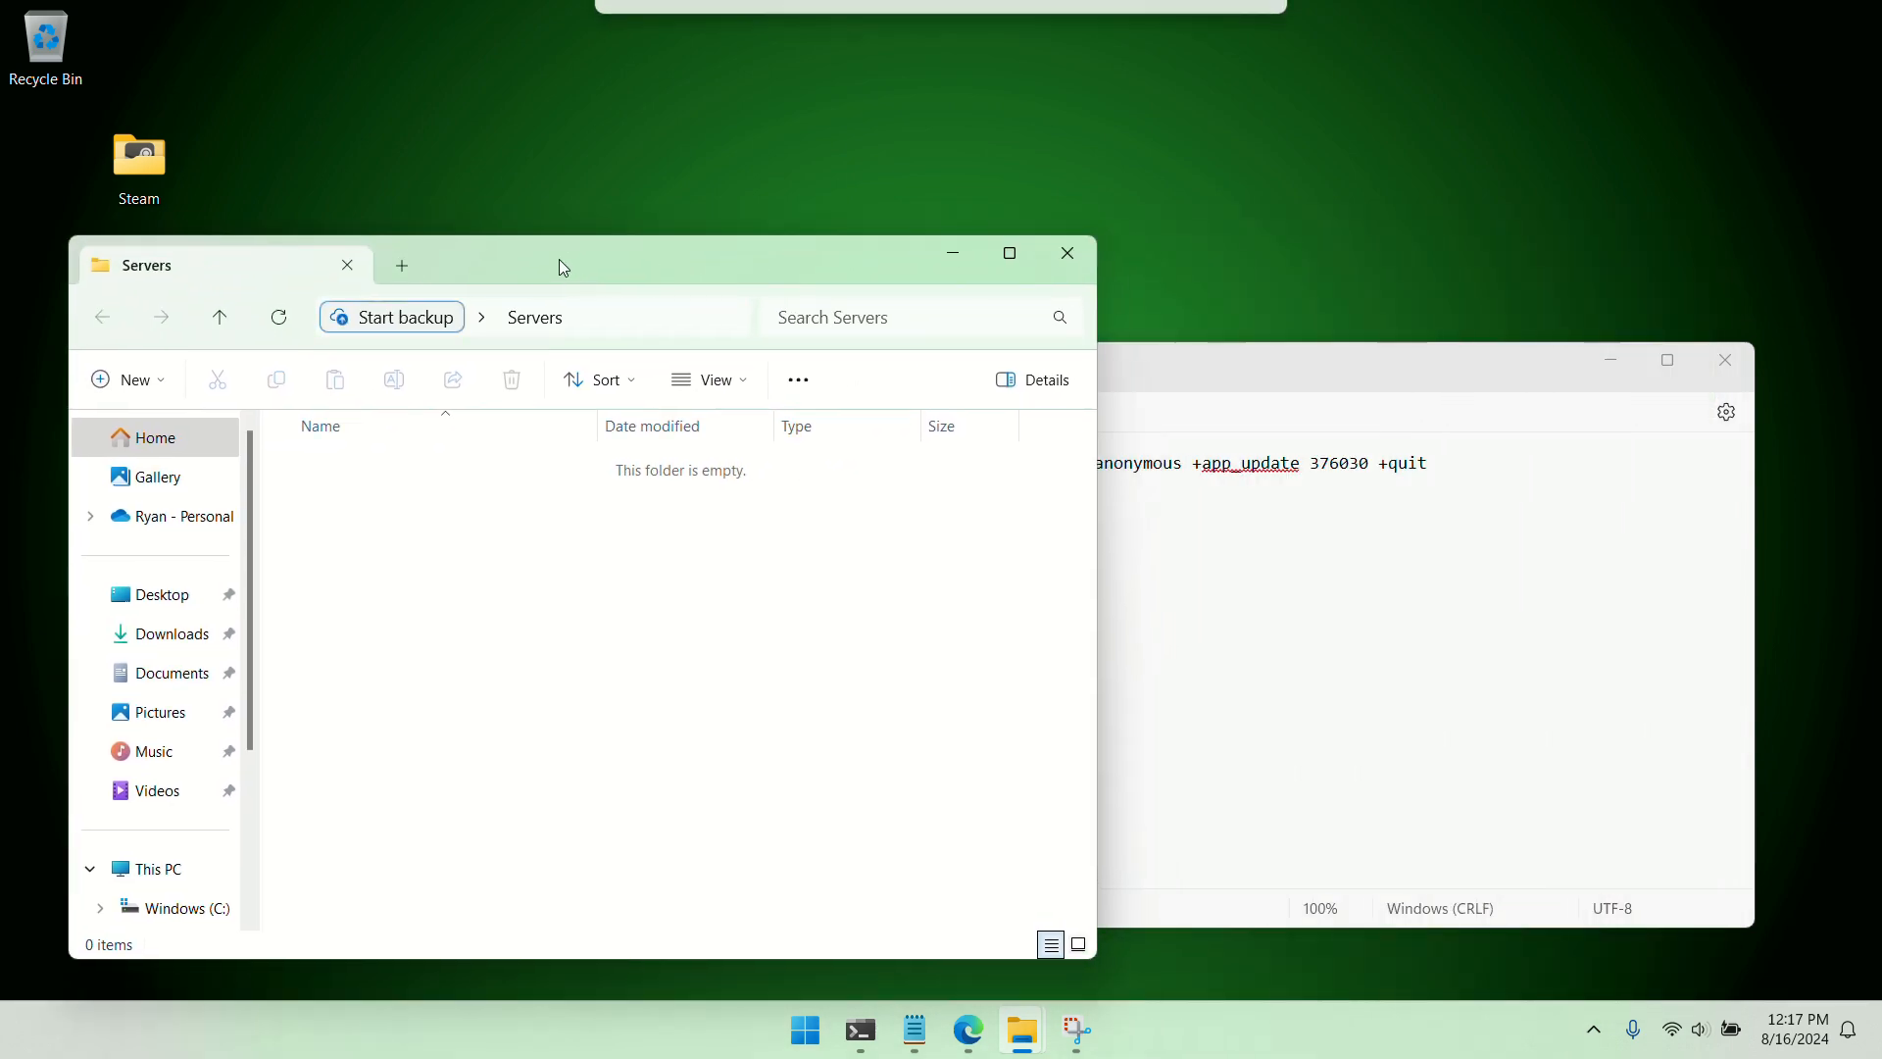
pyautogui.rightClick(397, 633)
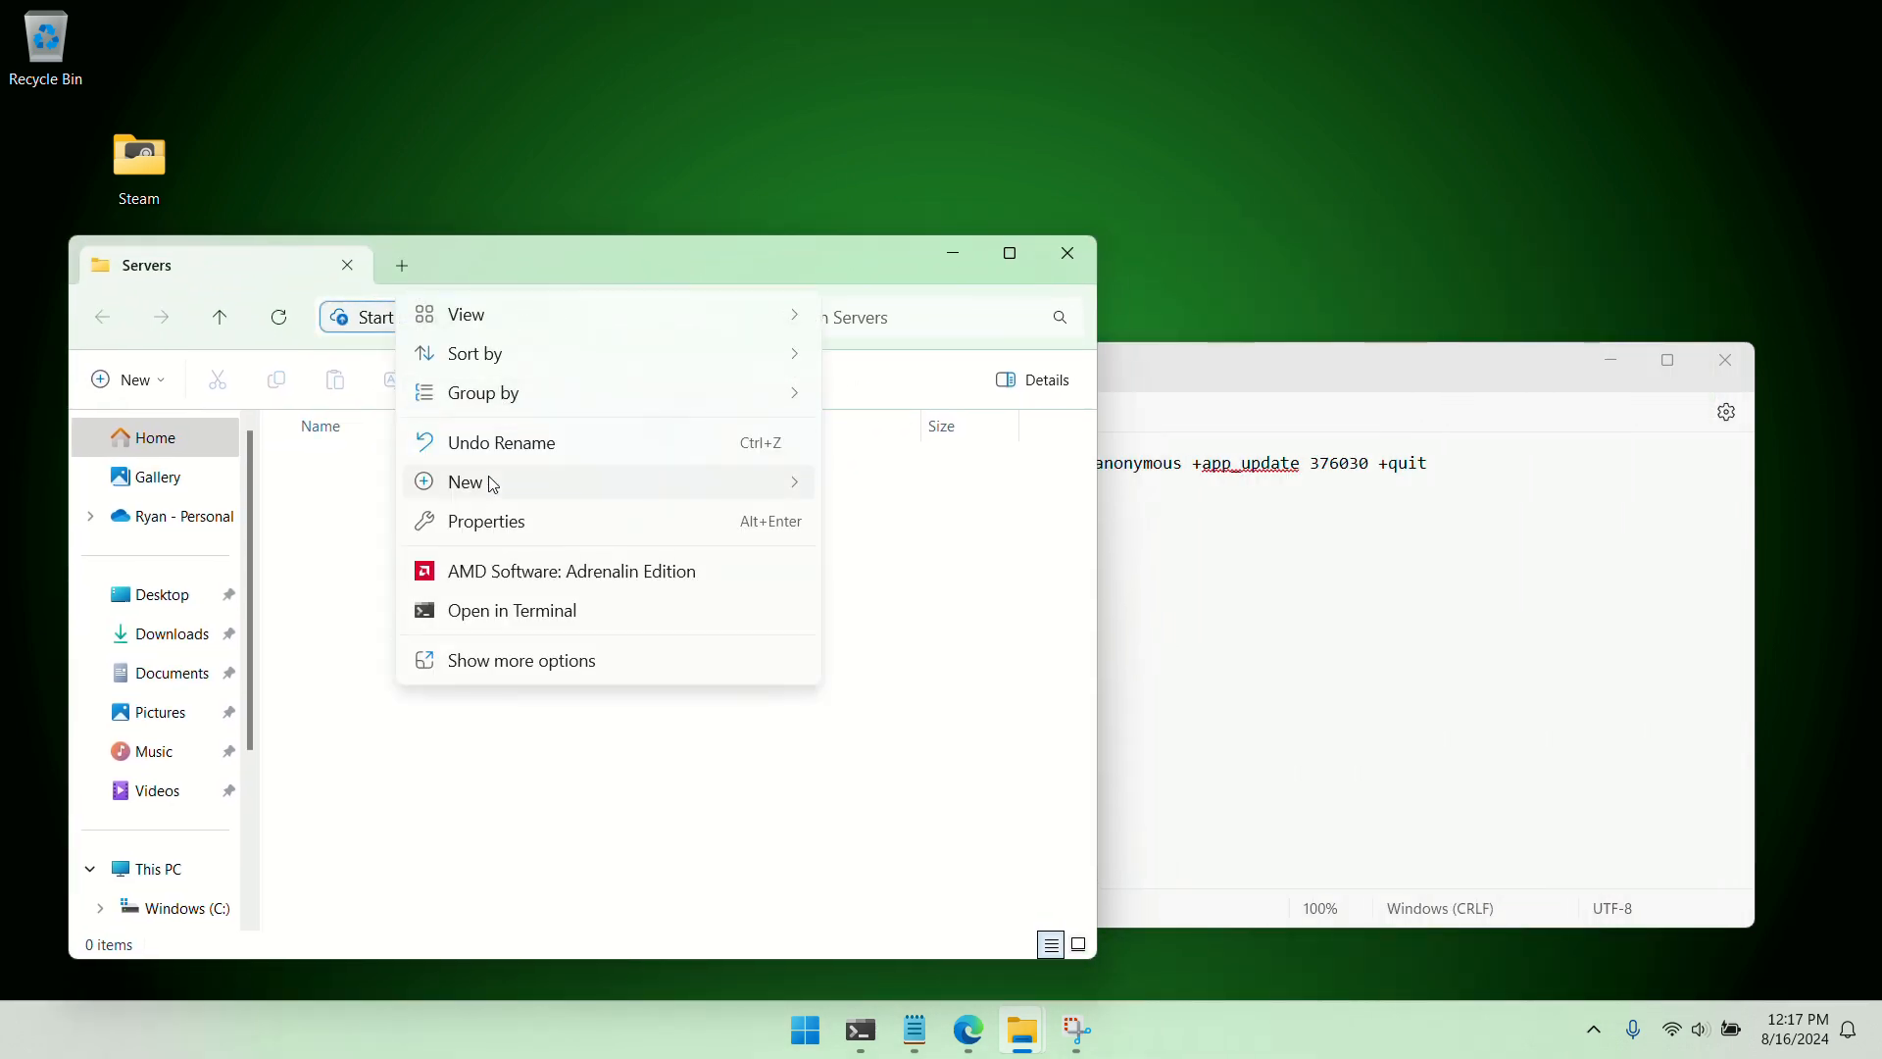
pyautogui.moveTo(798, 483)
pyautogui.click(855, 490)
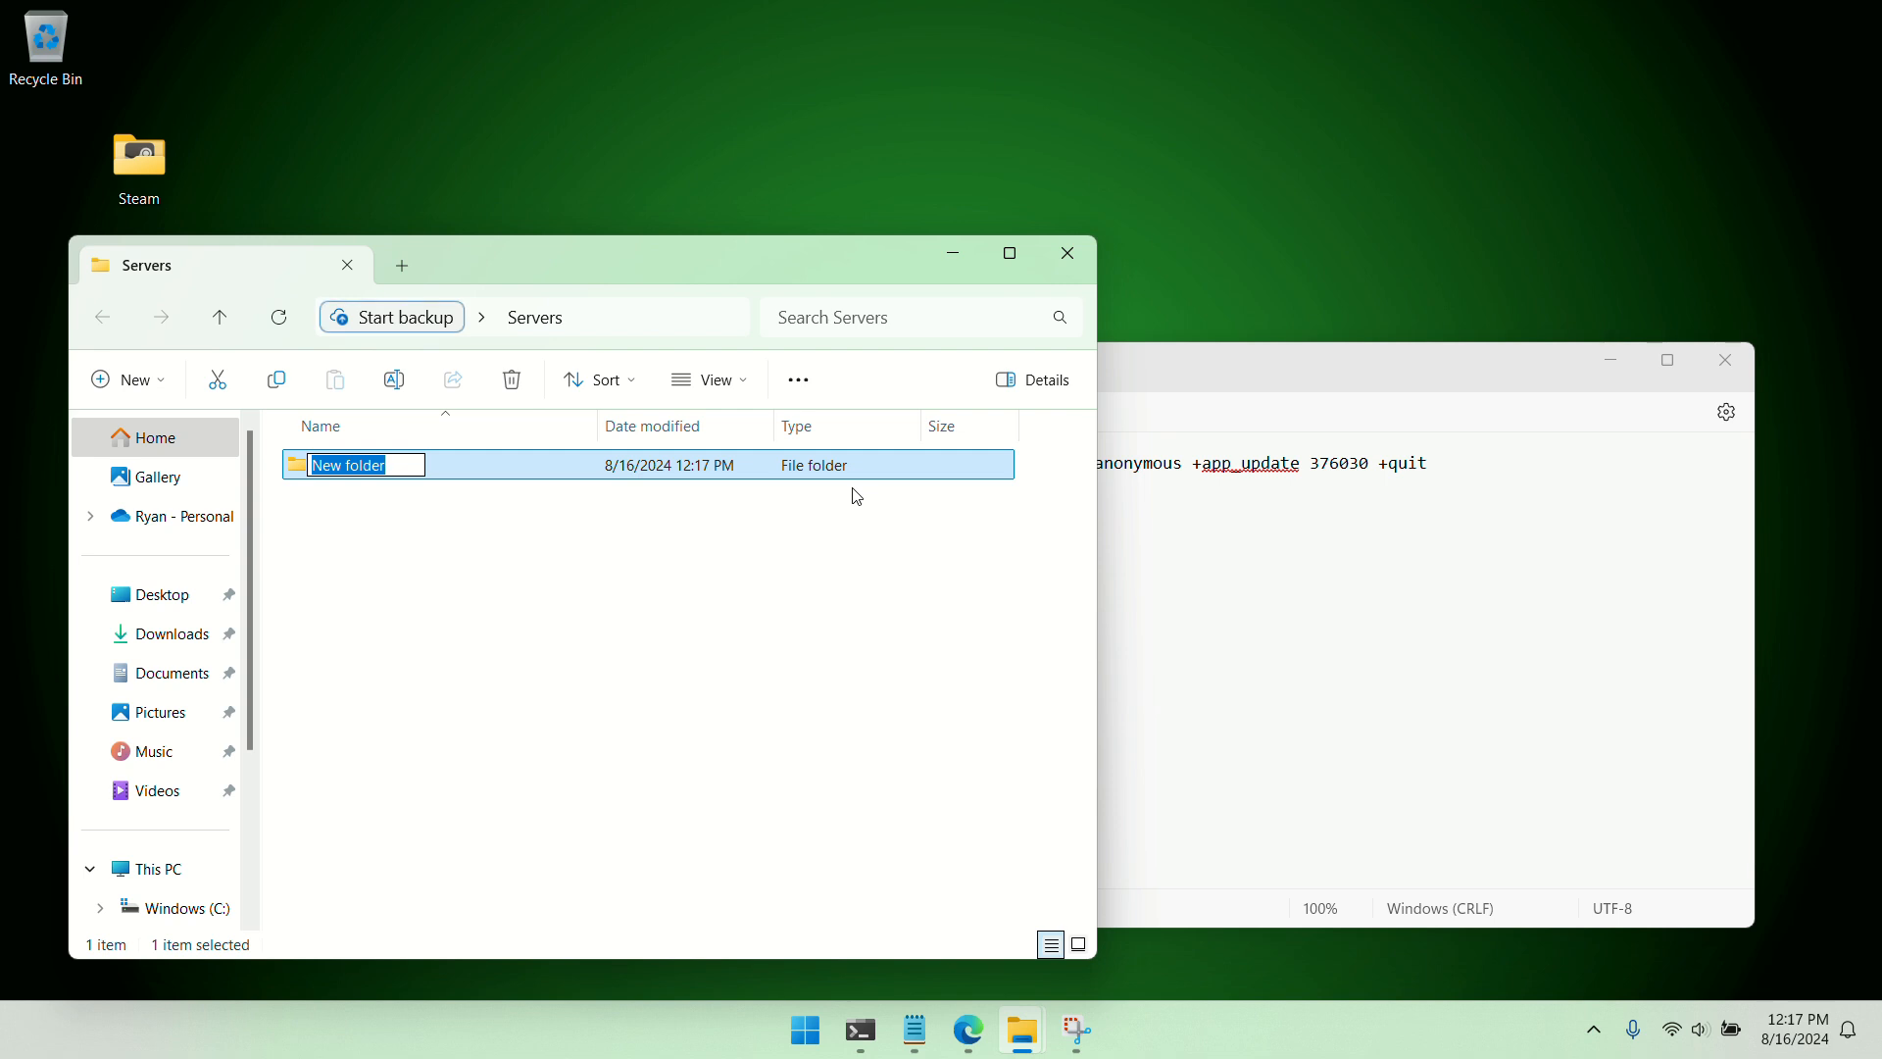
pyautogui.write('Ark1')
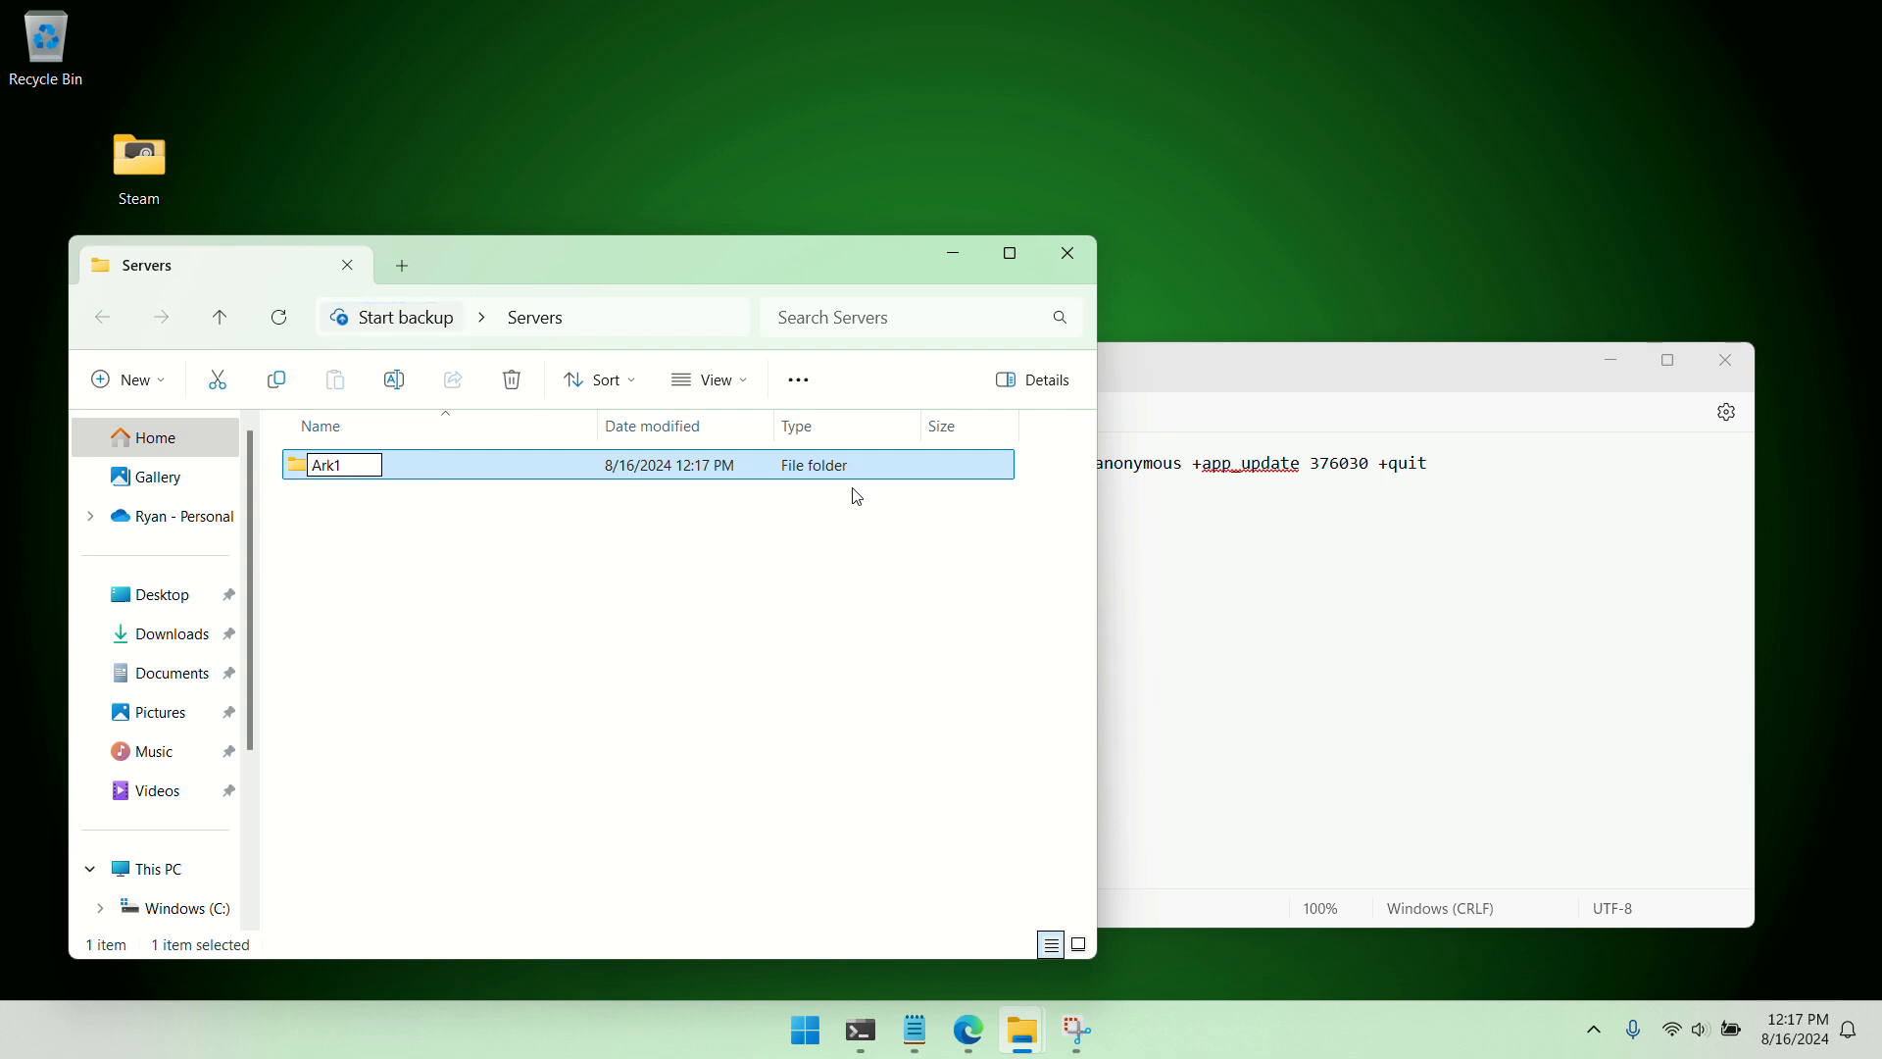
pyautogui.press('Return')
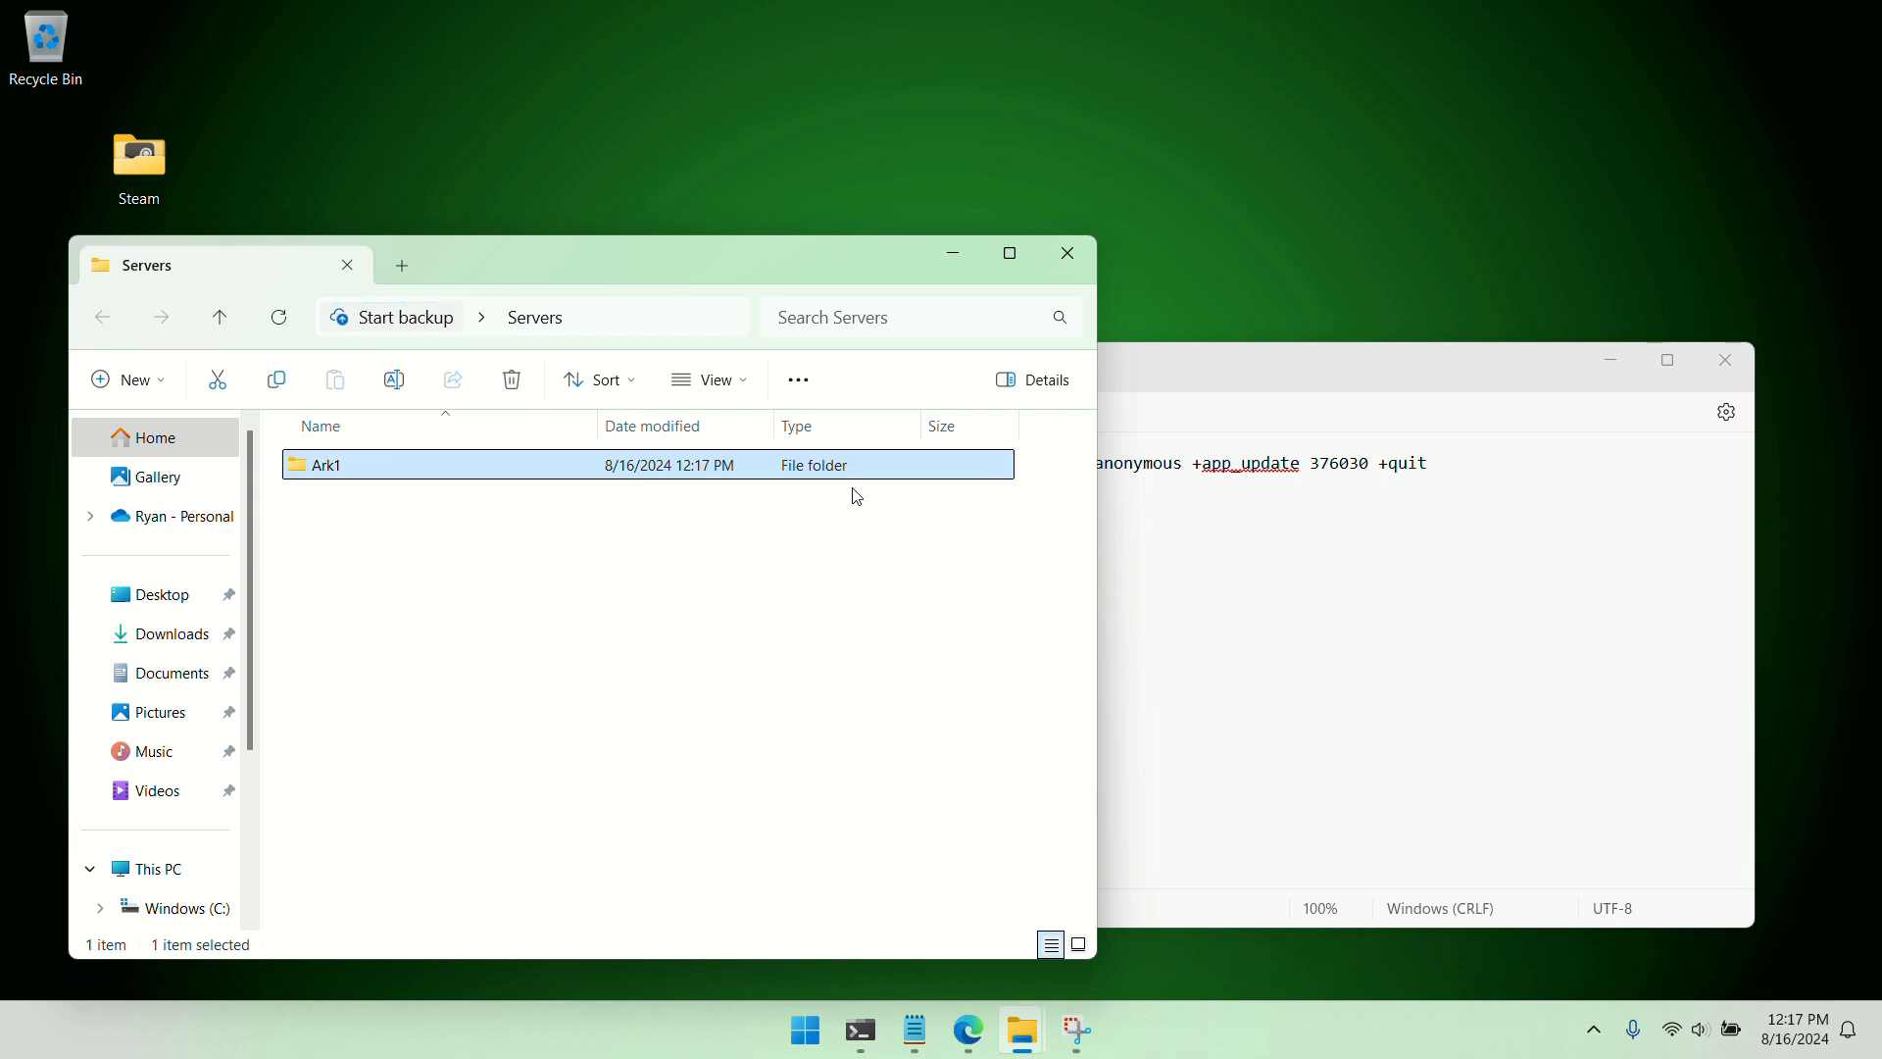
# Replace the <install_dir> placeholder in the Notepad command with the copied path of the Ark1 folder
pyautogui.rightClick(338, 480)
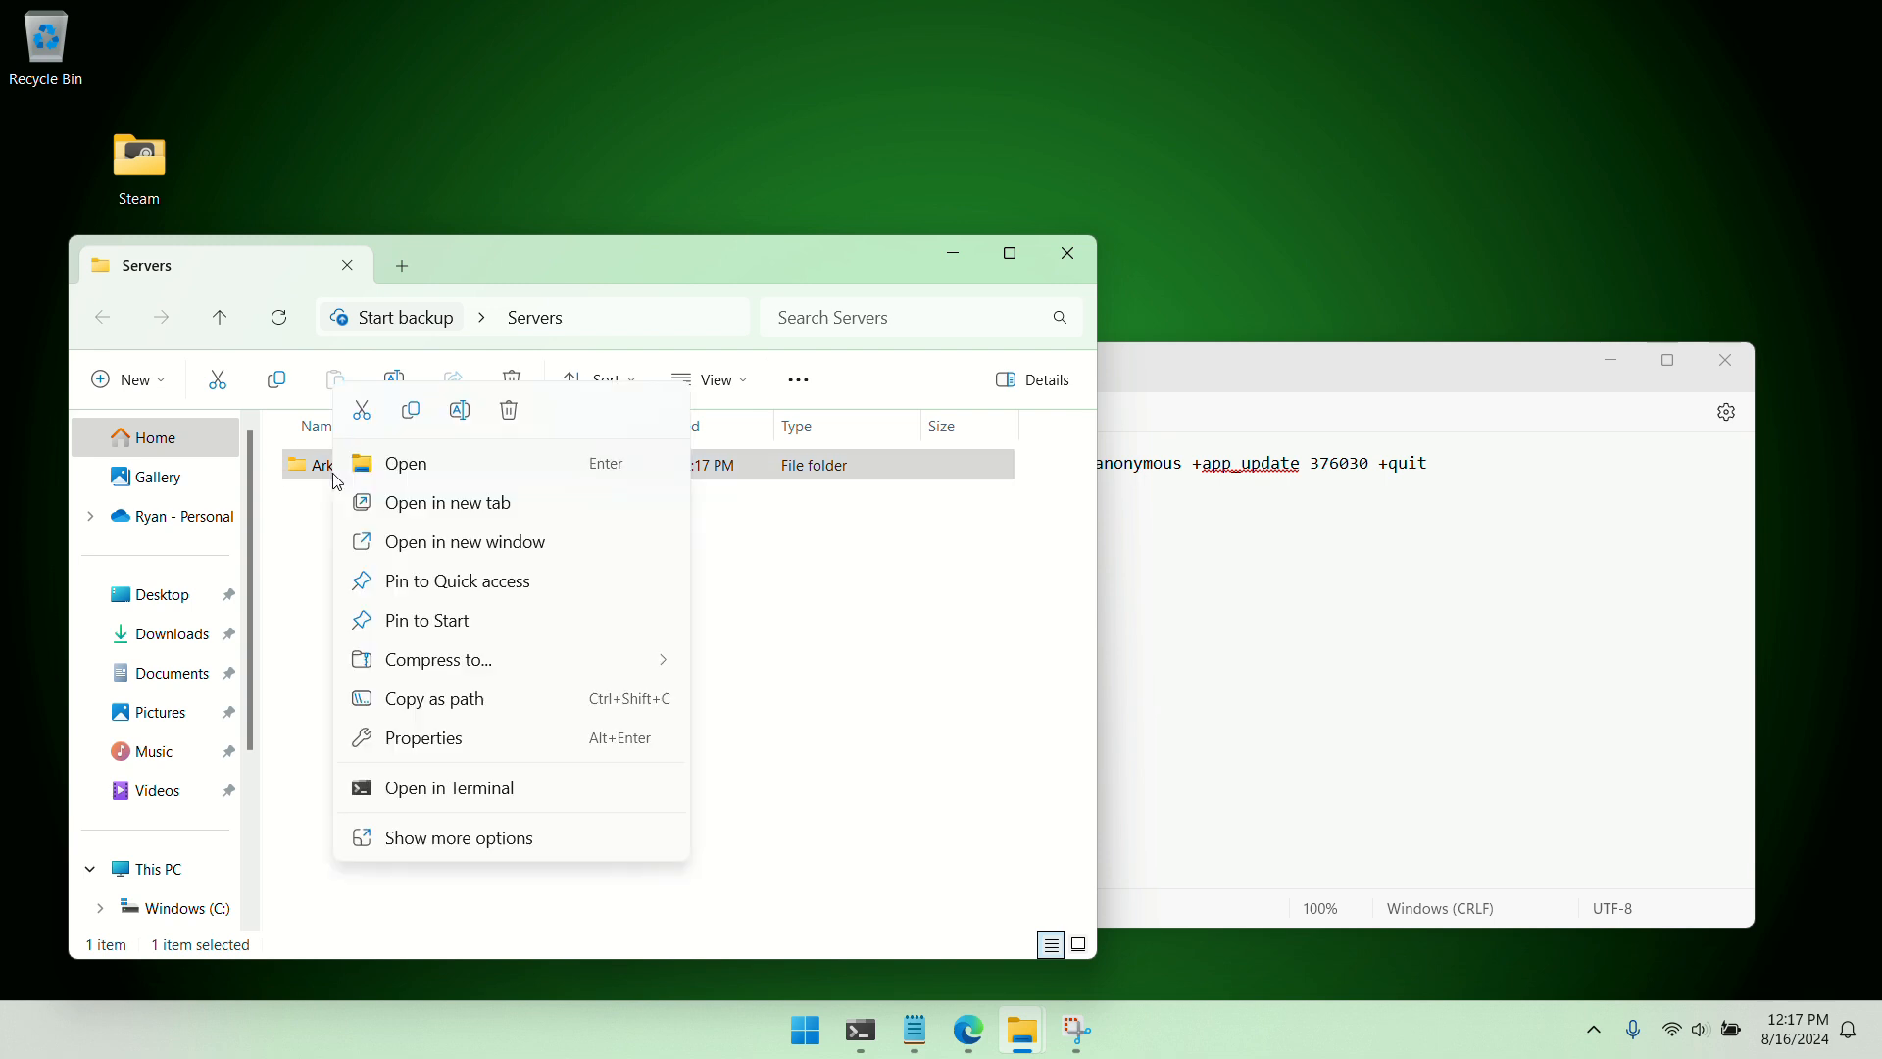
pyautogui.click(438, 707)
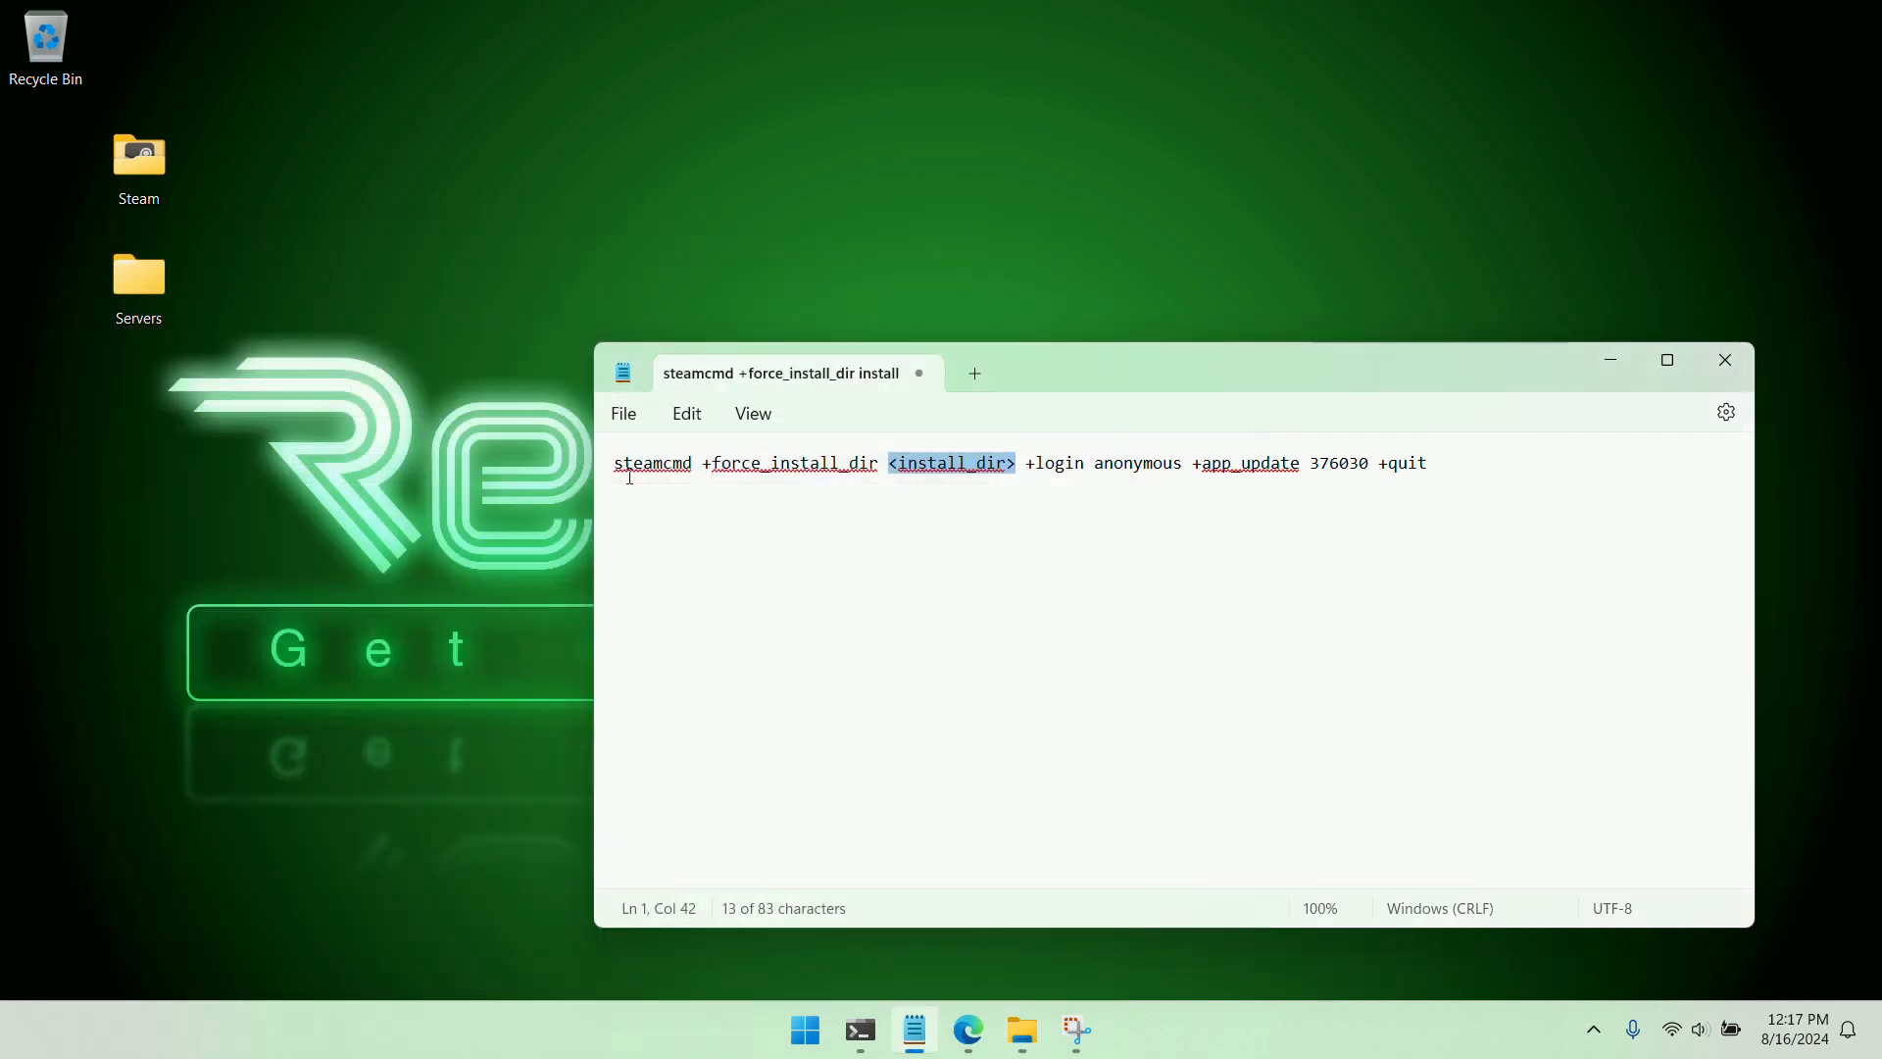
pyautogui.rightClick(919, 465)
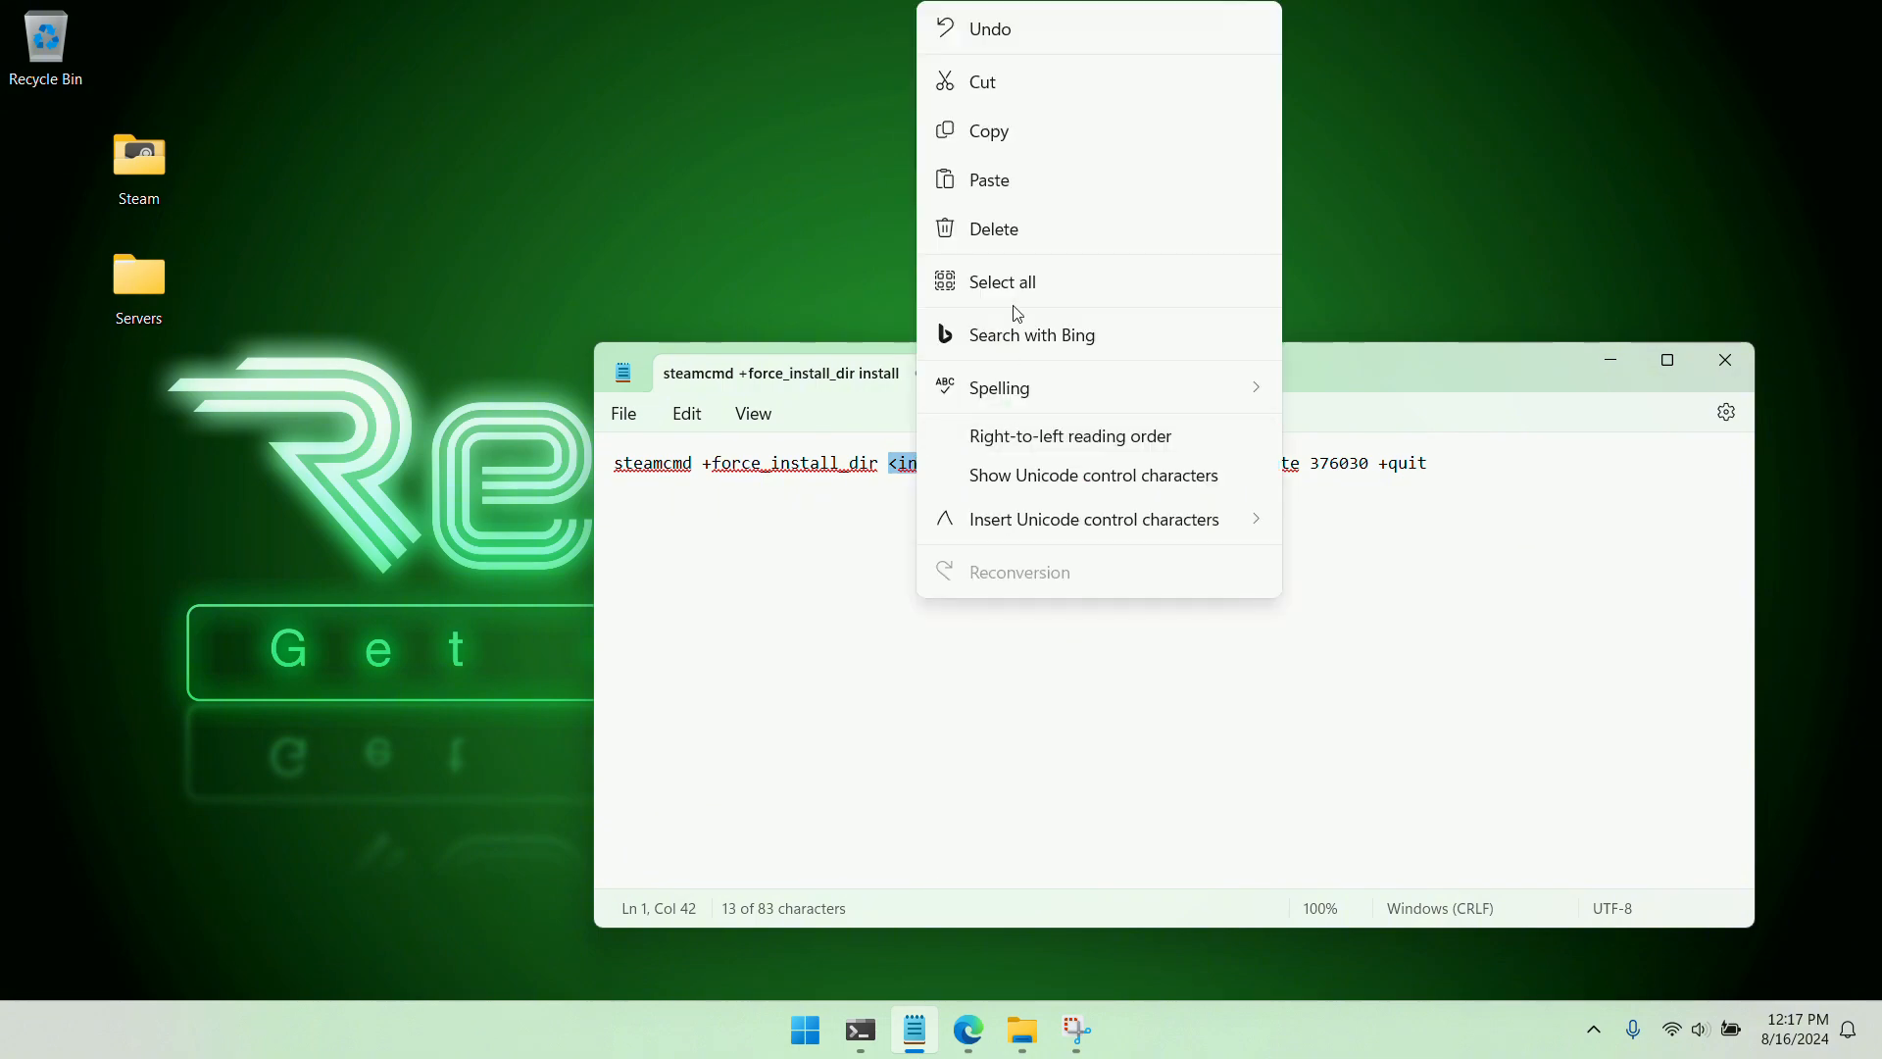
pyautogui.click(1015, 191)
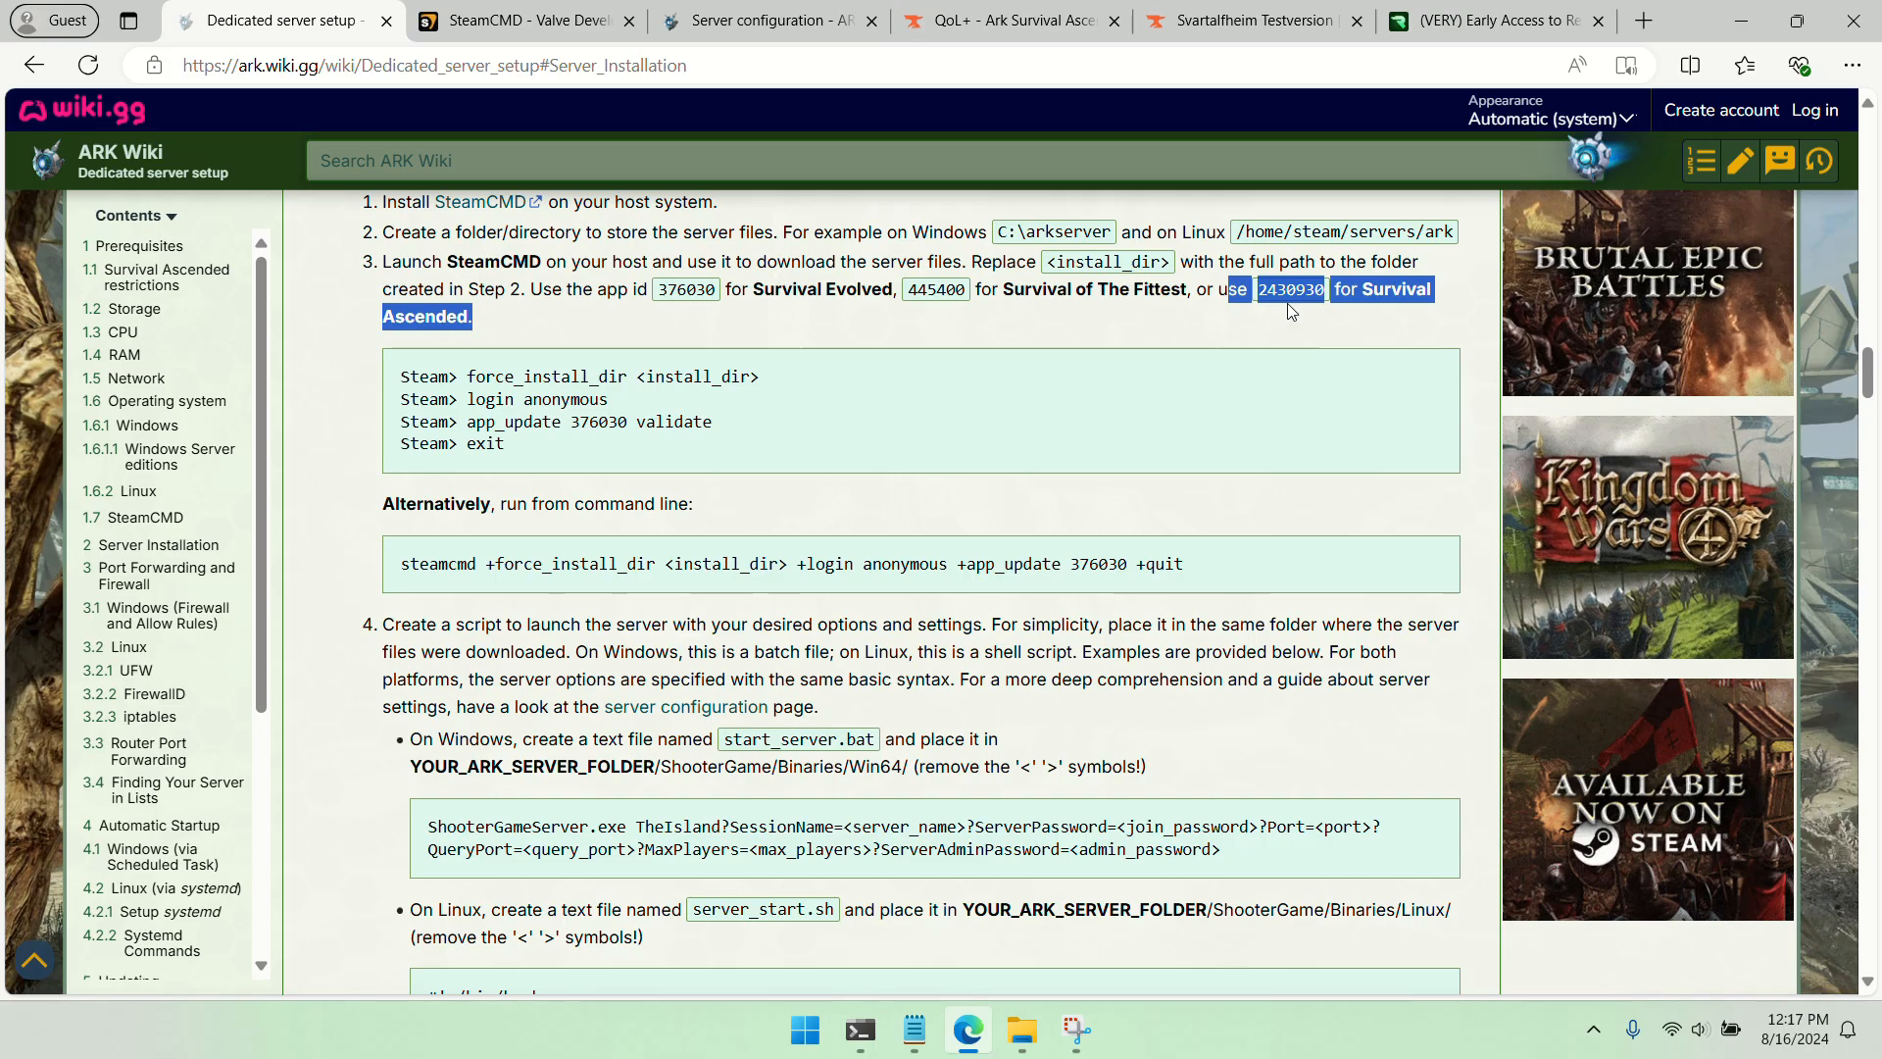
# Copy the Survival Ascended app id from the wiki and set the command's +app_update value to 2430930
pyautogui.rightClick(1289, 296)
pyautogui.click(1333, 315)
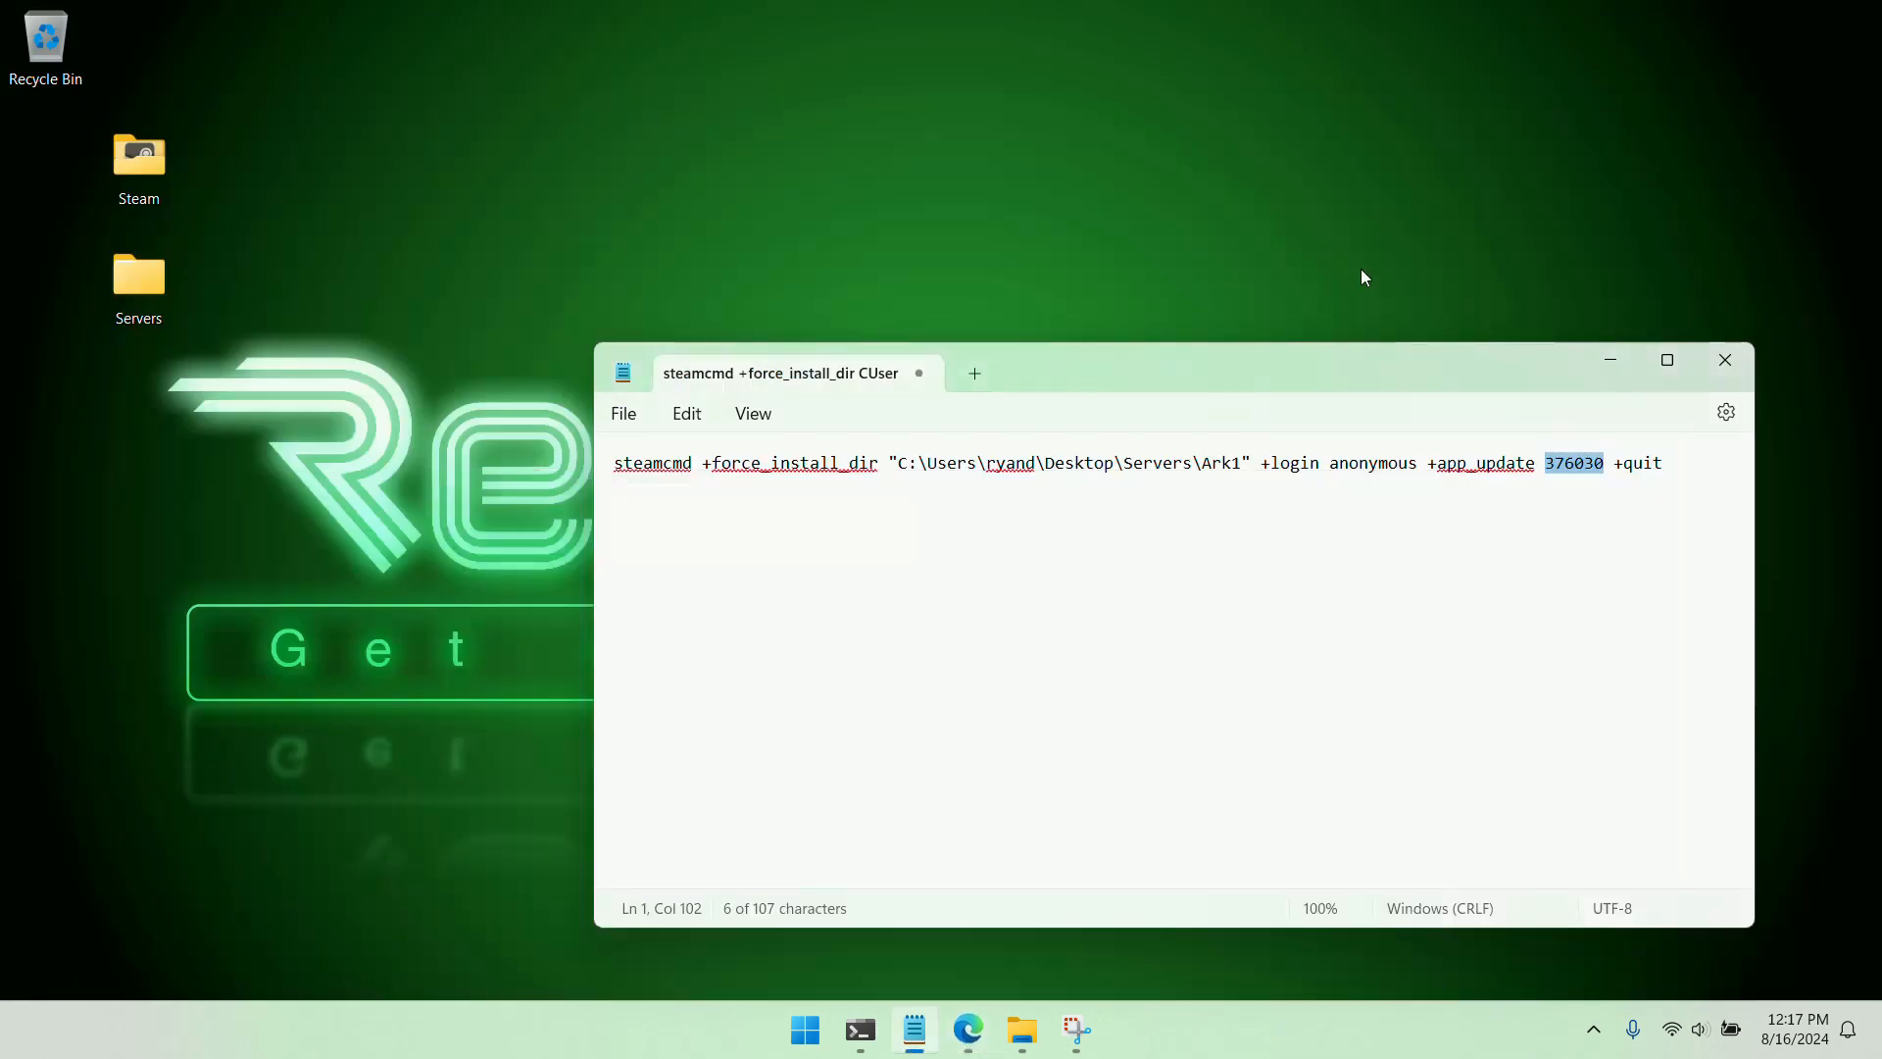
pyautogui.rightClick(1574, 467)
pyautogui.click(1349, 180)
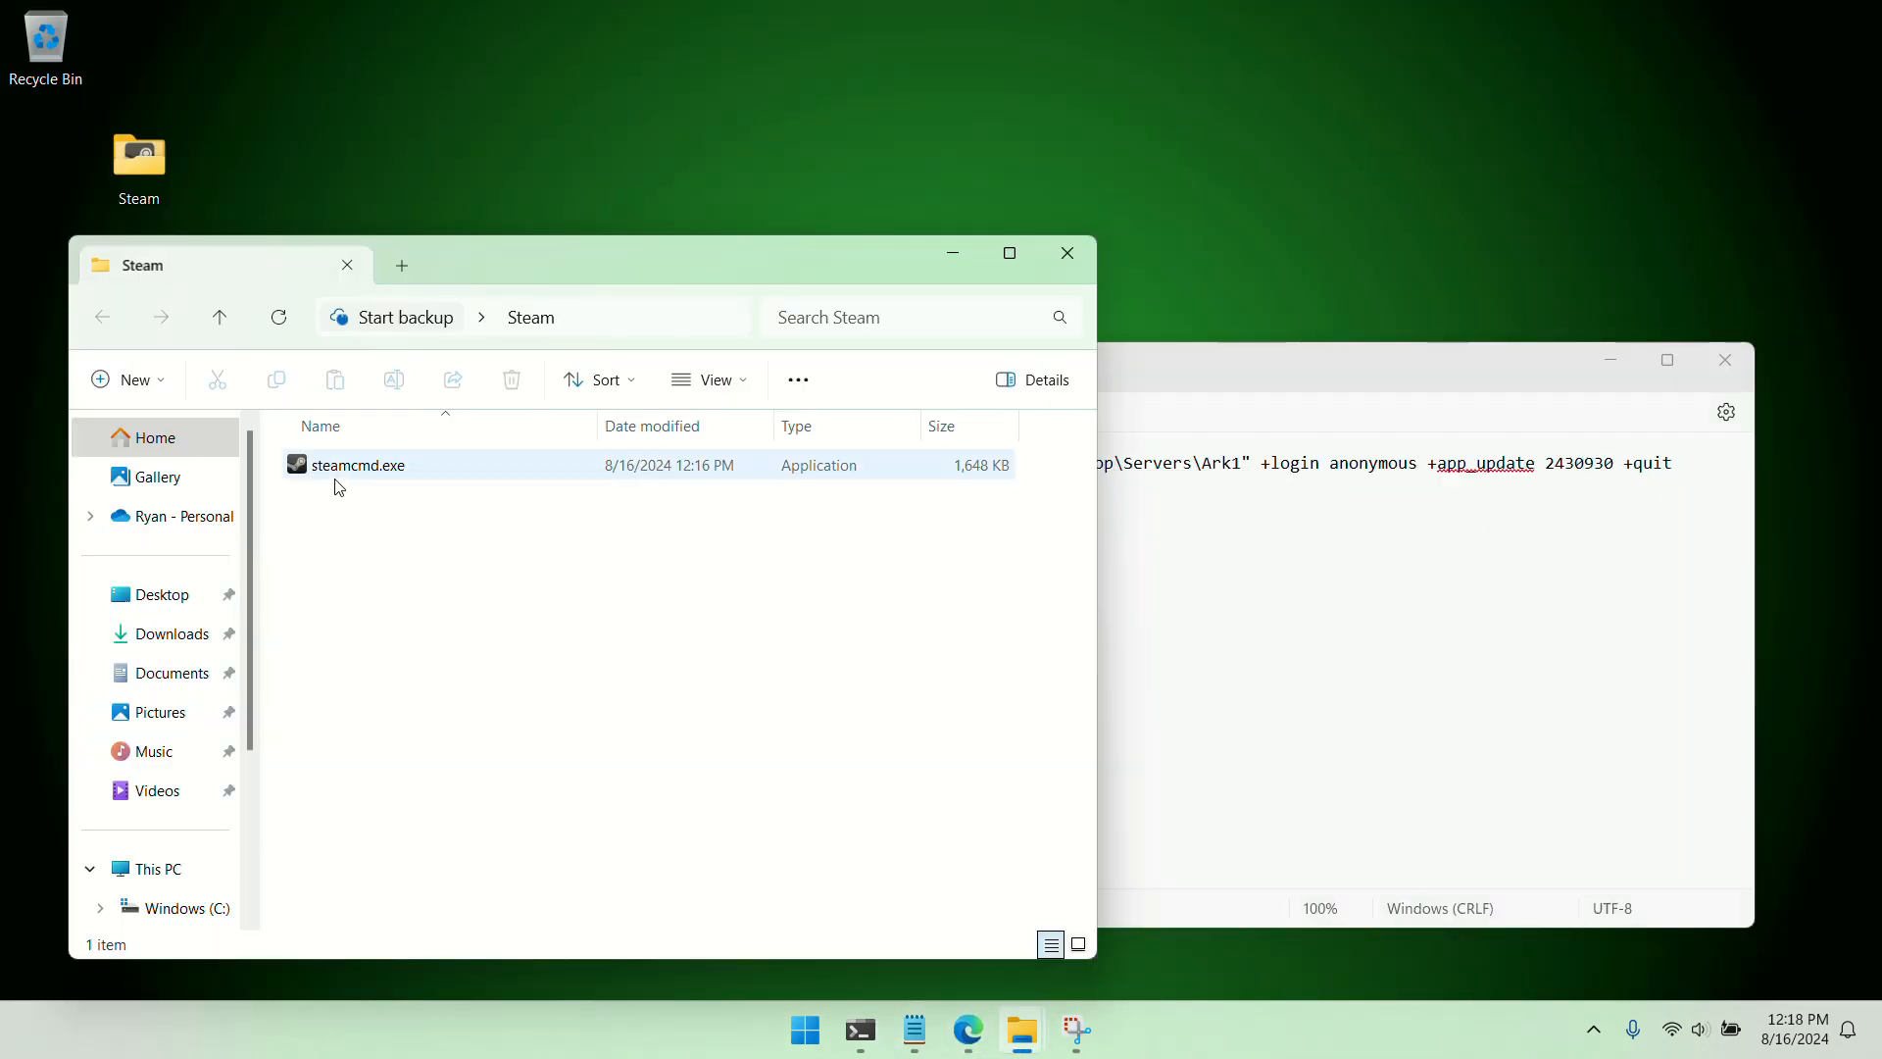
# Replace the word steamcmd in the Notepad command with the full path of steamcmd.exe from the Steam folder, without quotation marks
pyautogui.click(339, 471)
pyautogui.rightClick(343, 473)
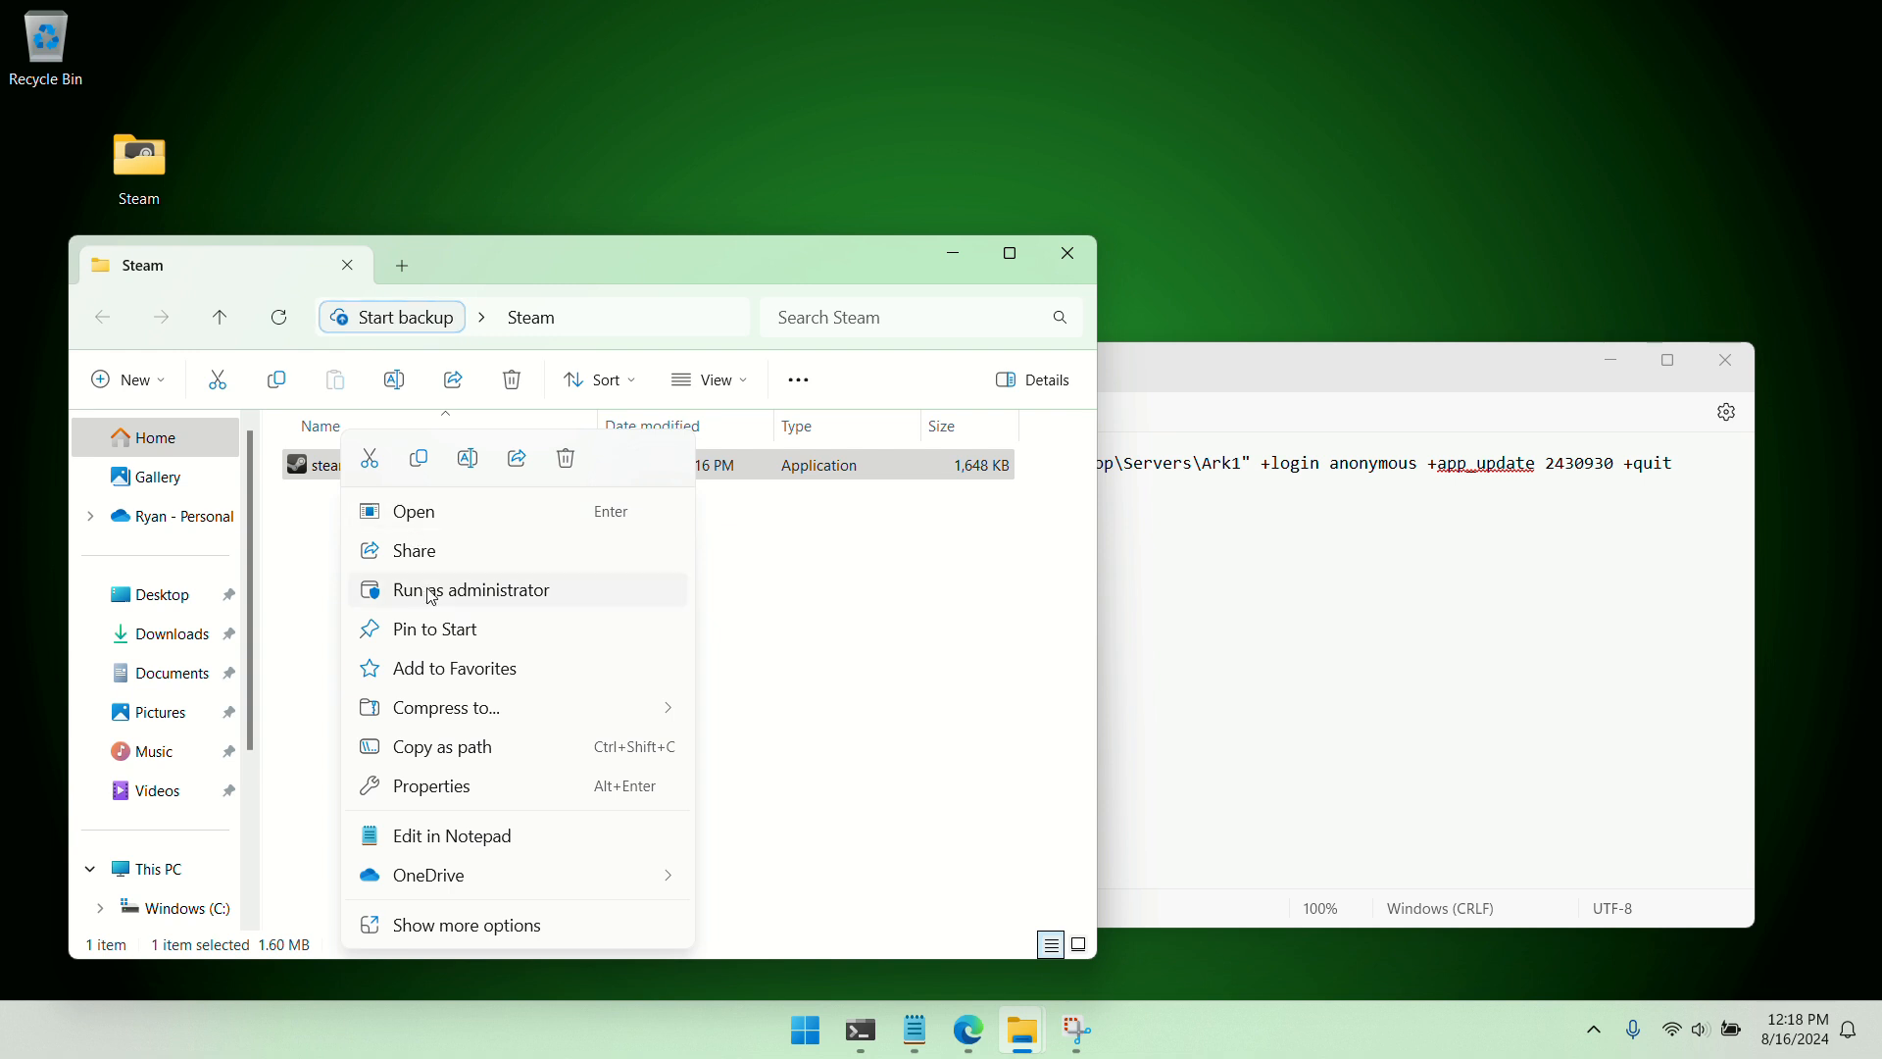
pyautogui.click(446, 750)
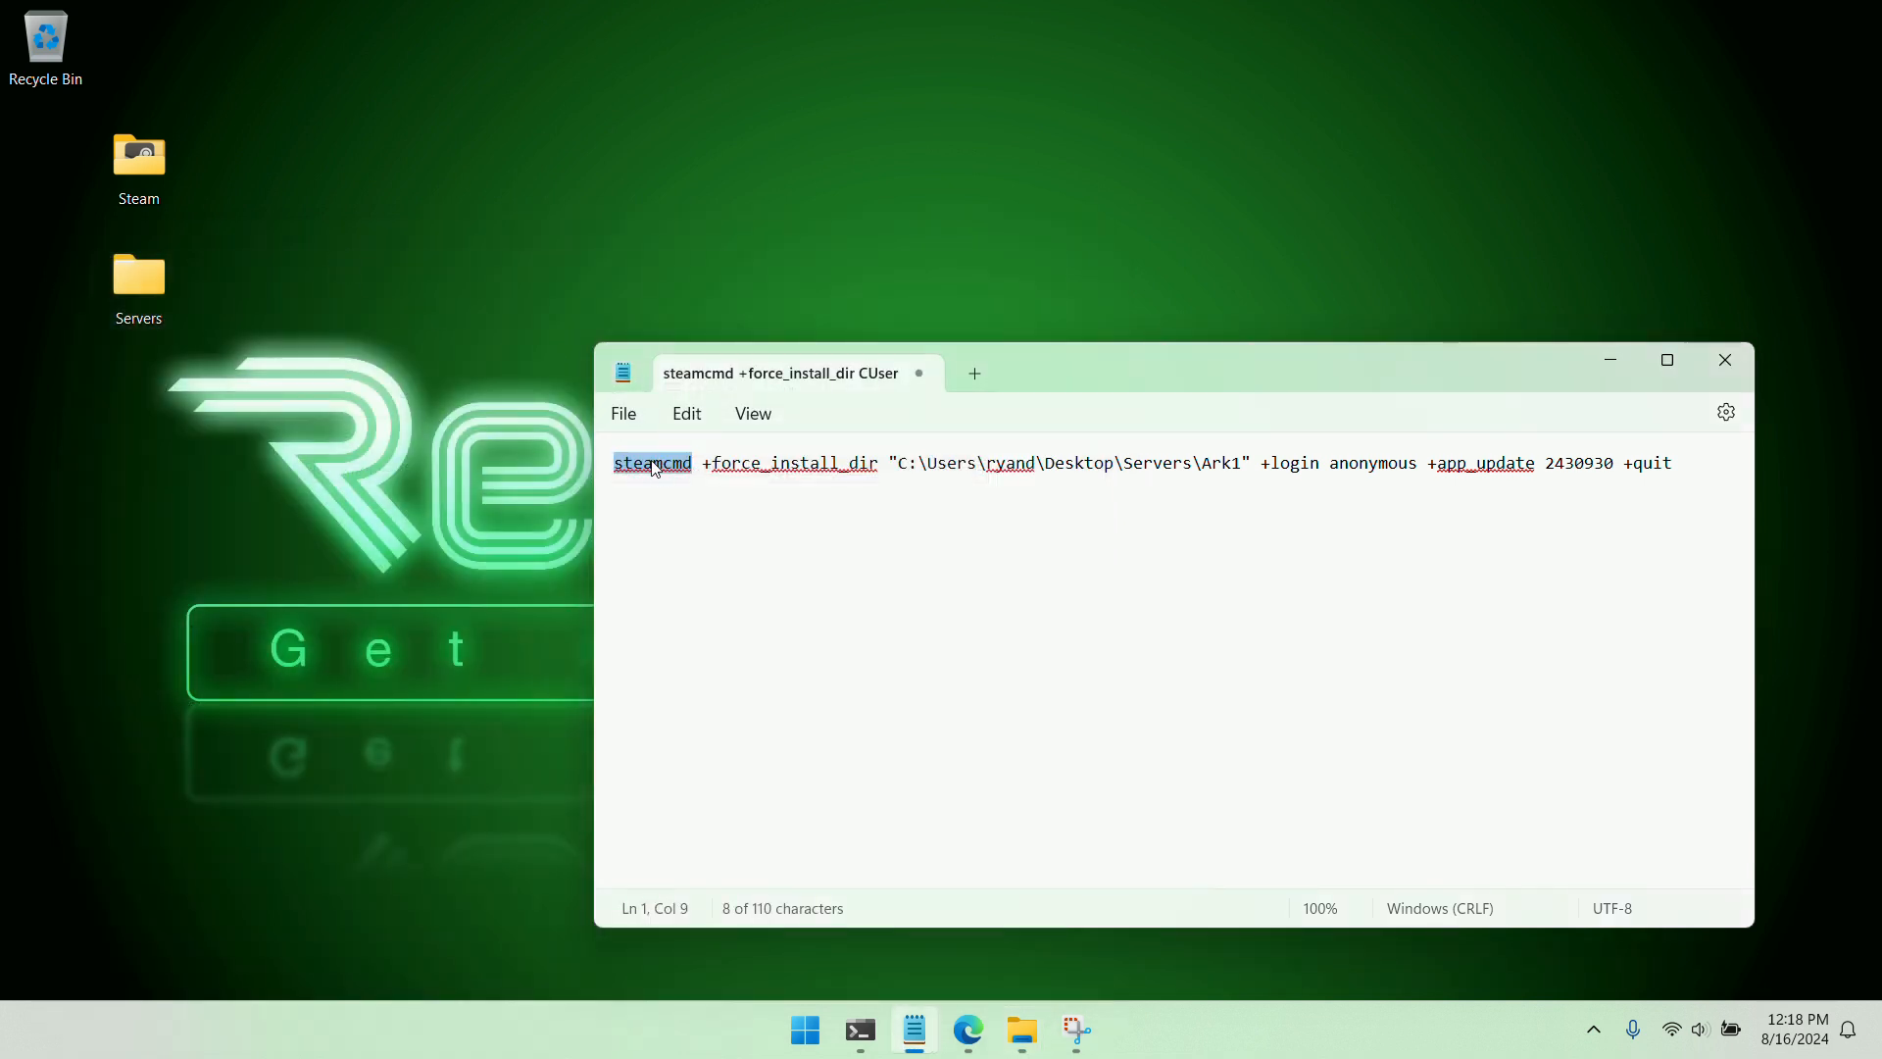
pyautogui.rightClick(655, 469)
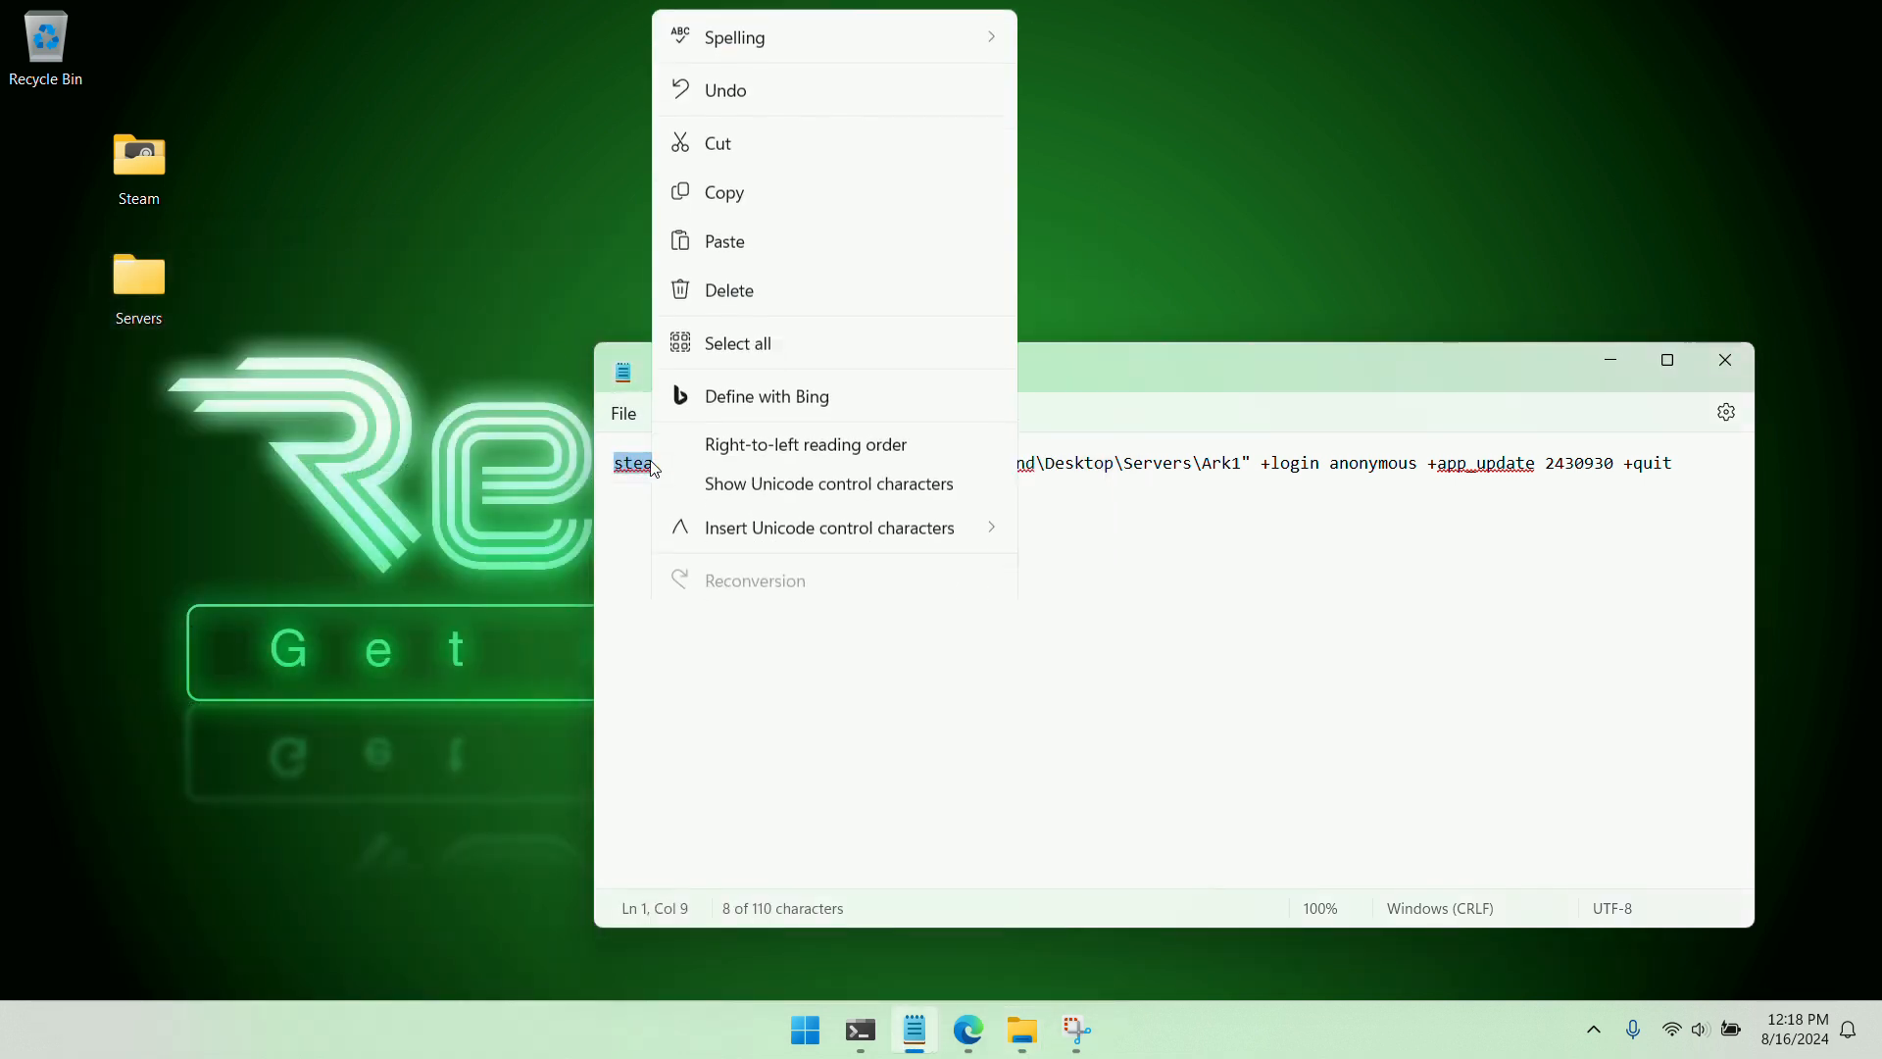
pyautogui.click(725, 233)
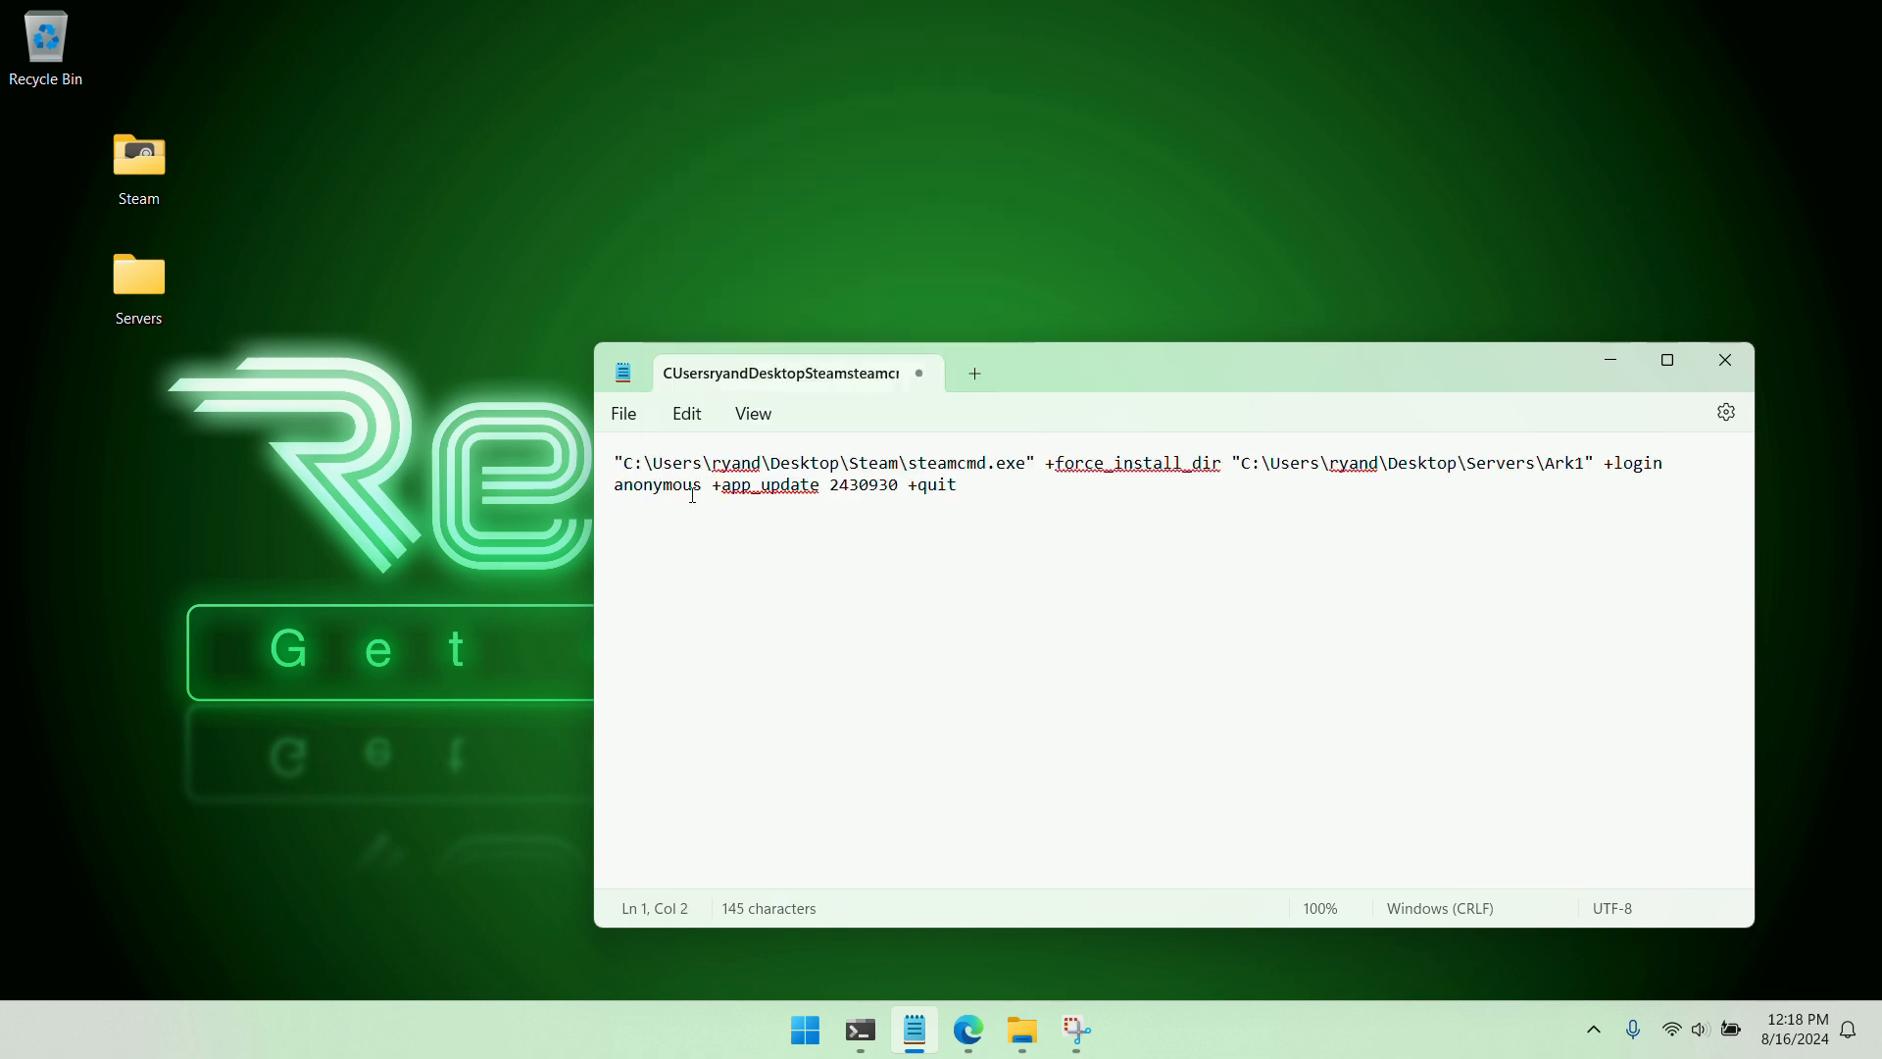
pyautogui.press('BackSpace')
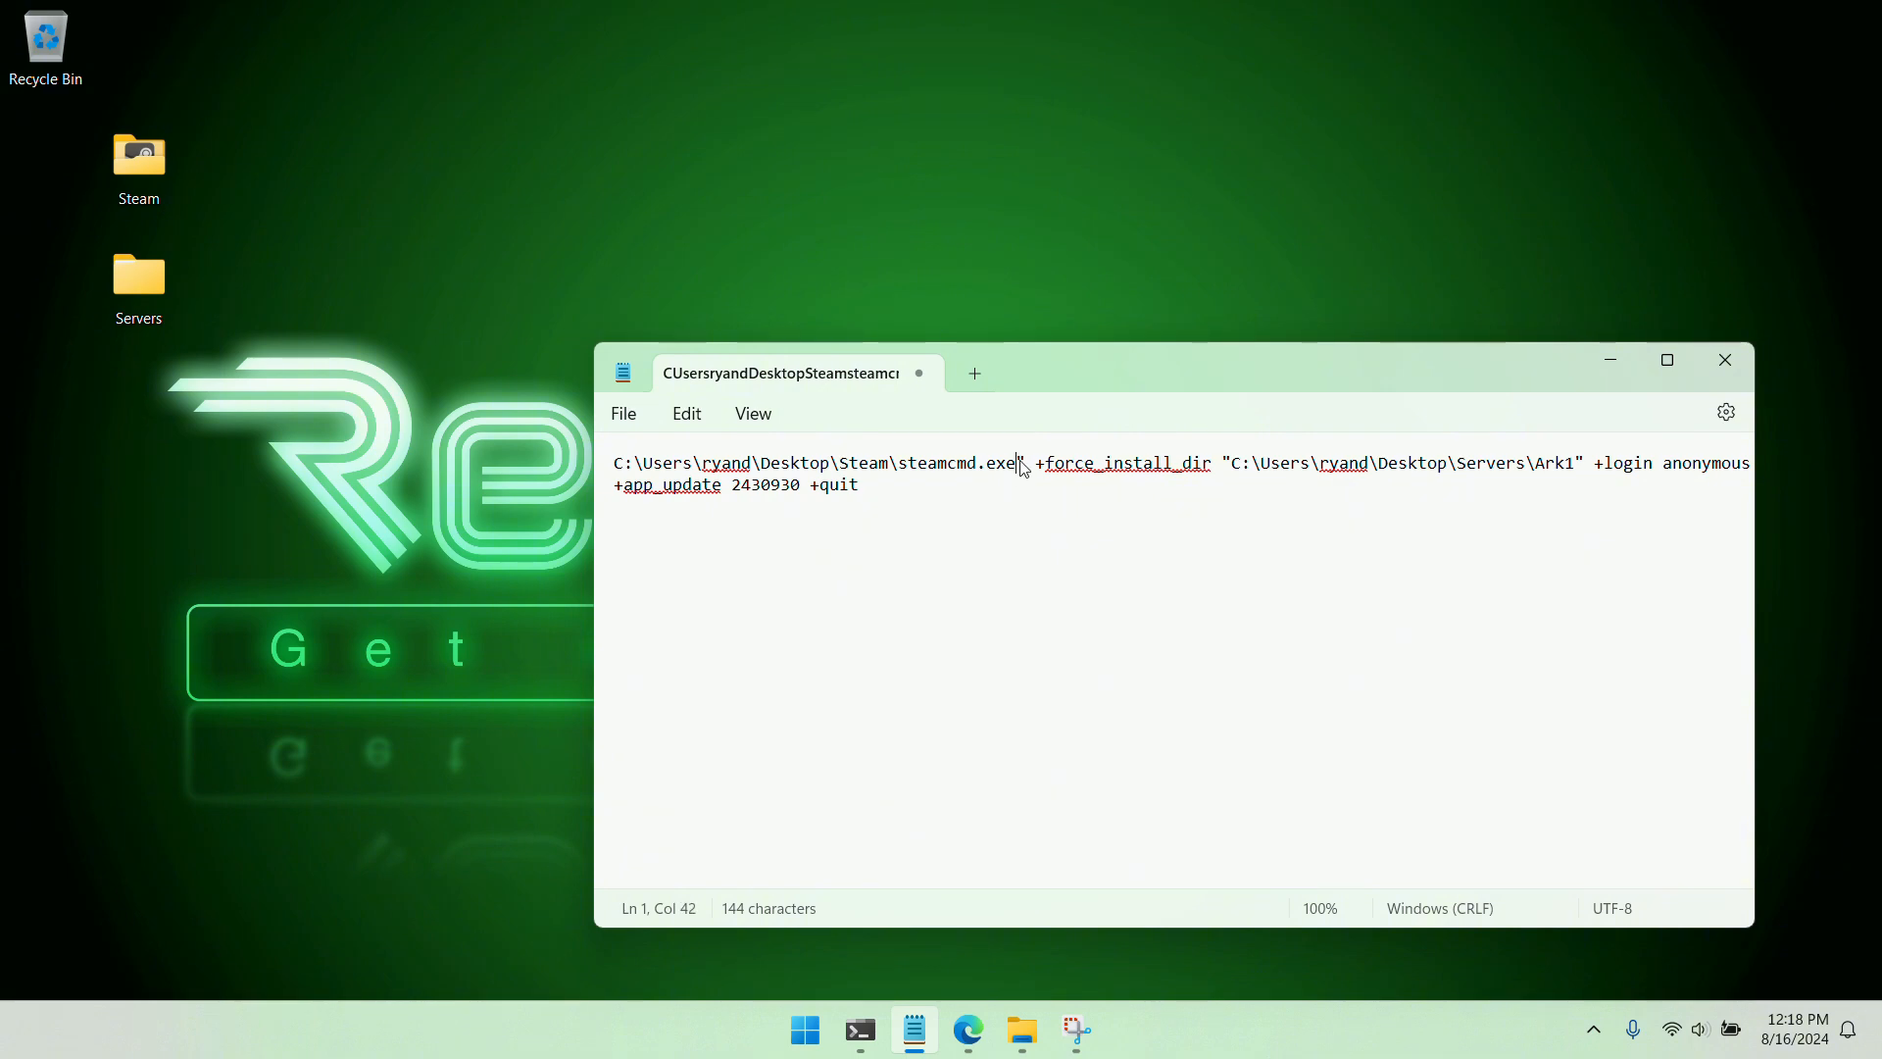
pyautogui.press('BackSpace')
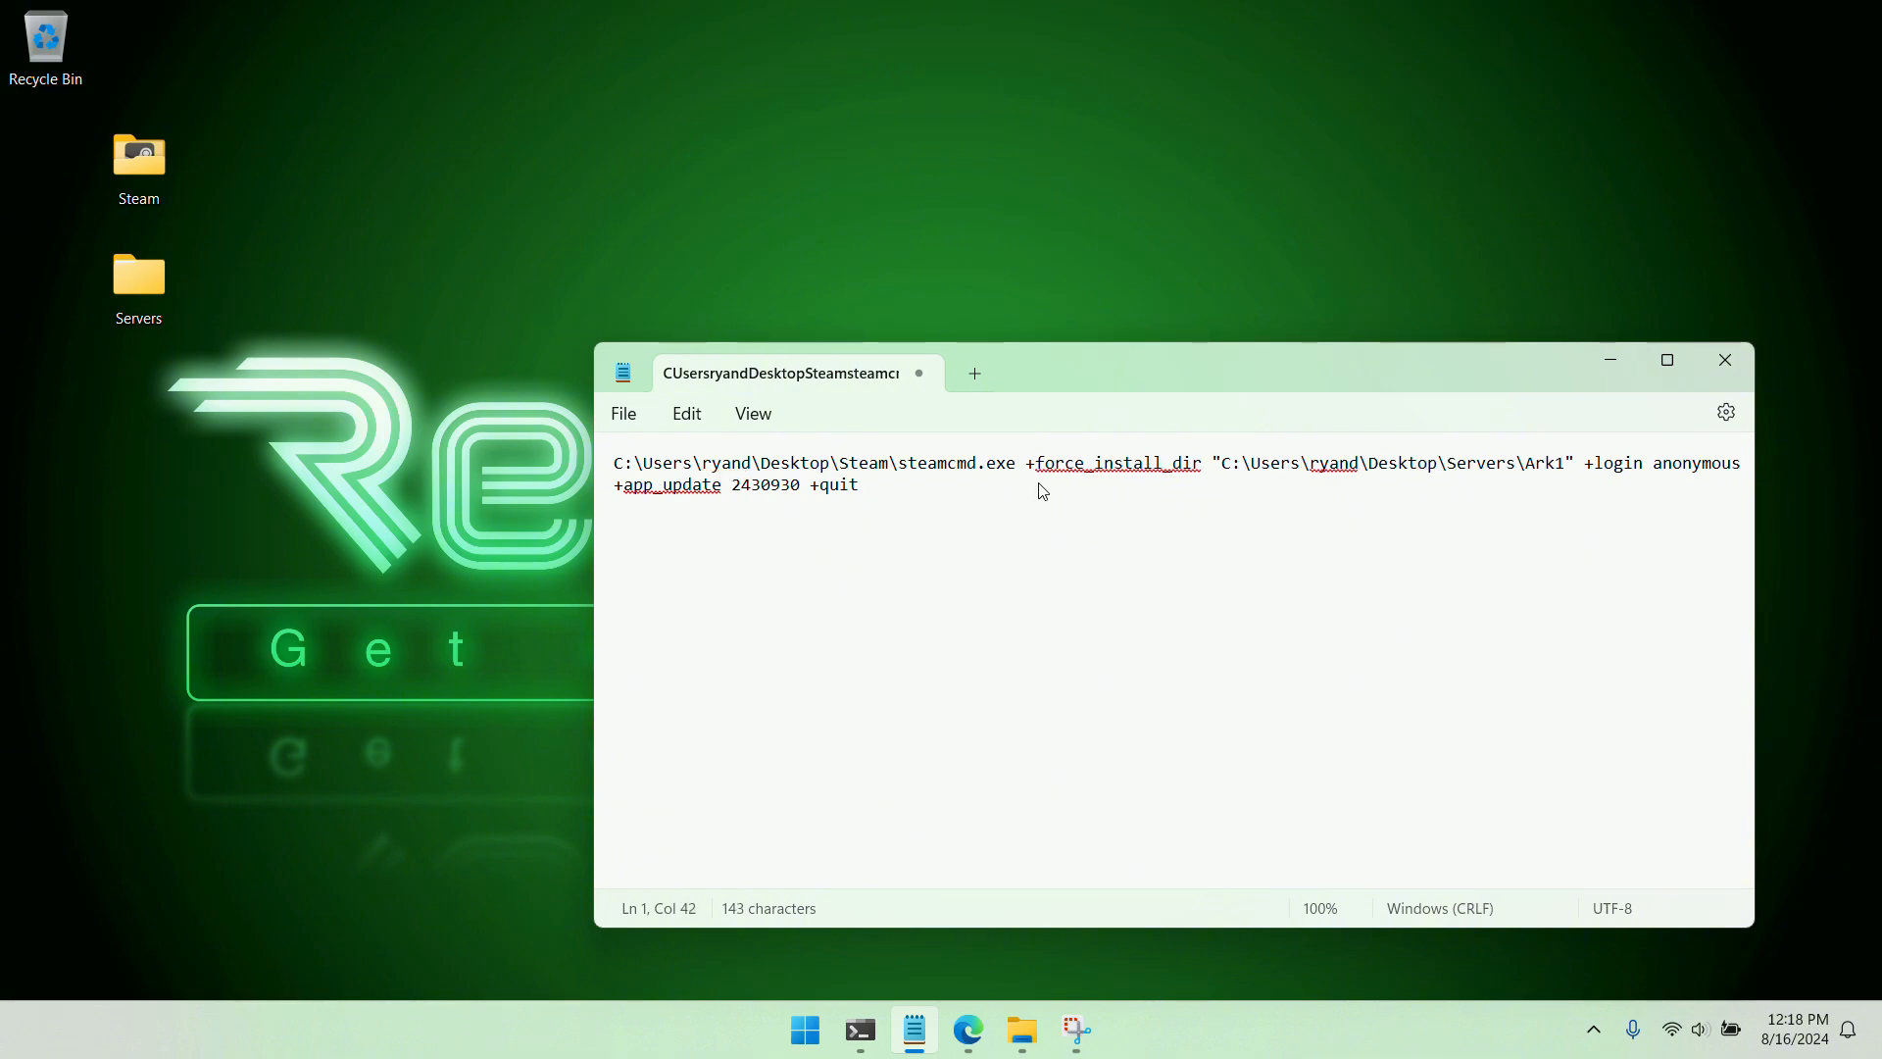
# Insert blank lines above the command in Notepad and put a duplicate of the whole command on the first line
pyautogui.press('Home')
pyautogui.press('Return')
pyautogui.press('Return')
pyautogui.tripleClick(857, 529)
pyautogui.rightClick(854, 520)
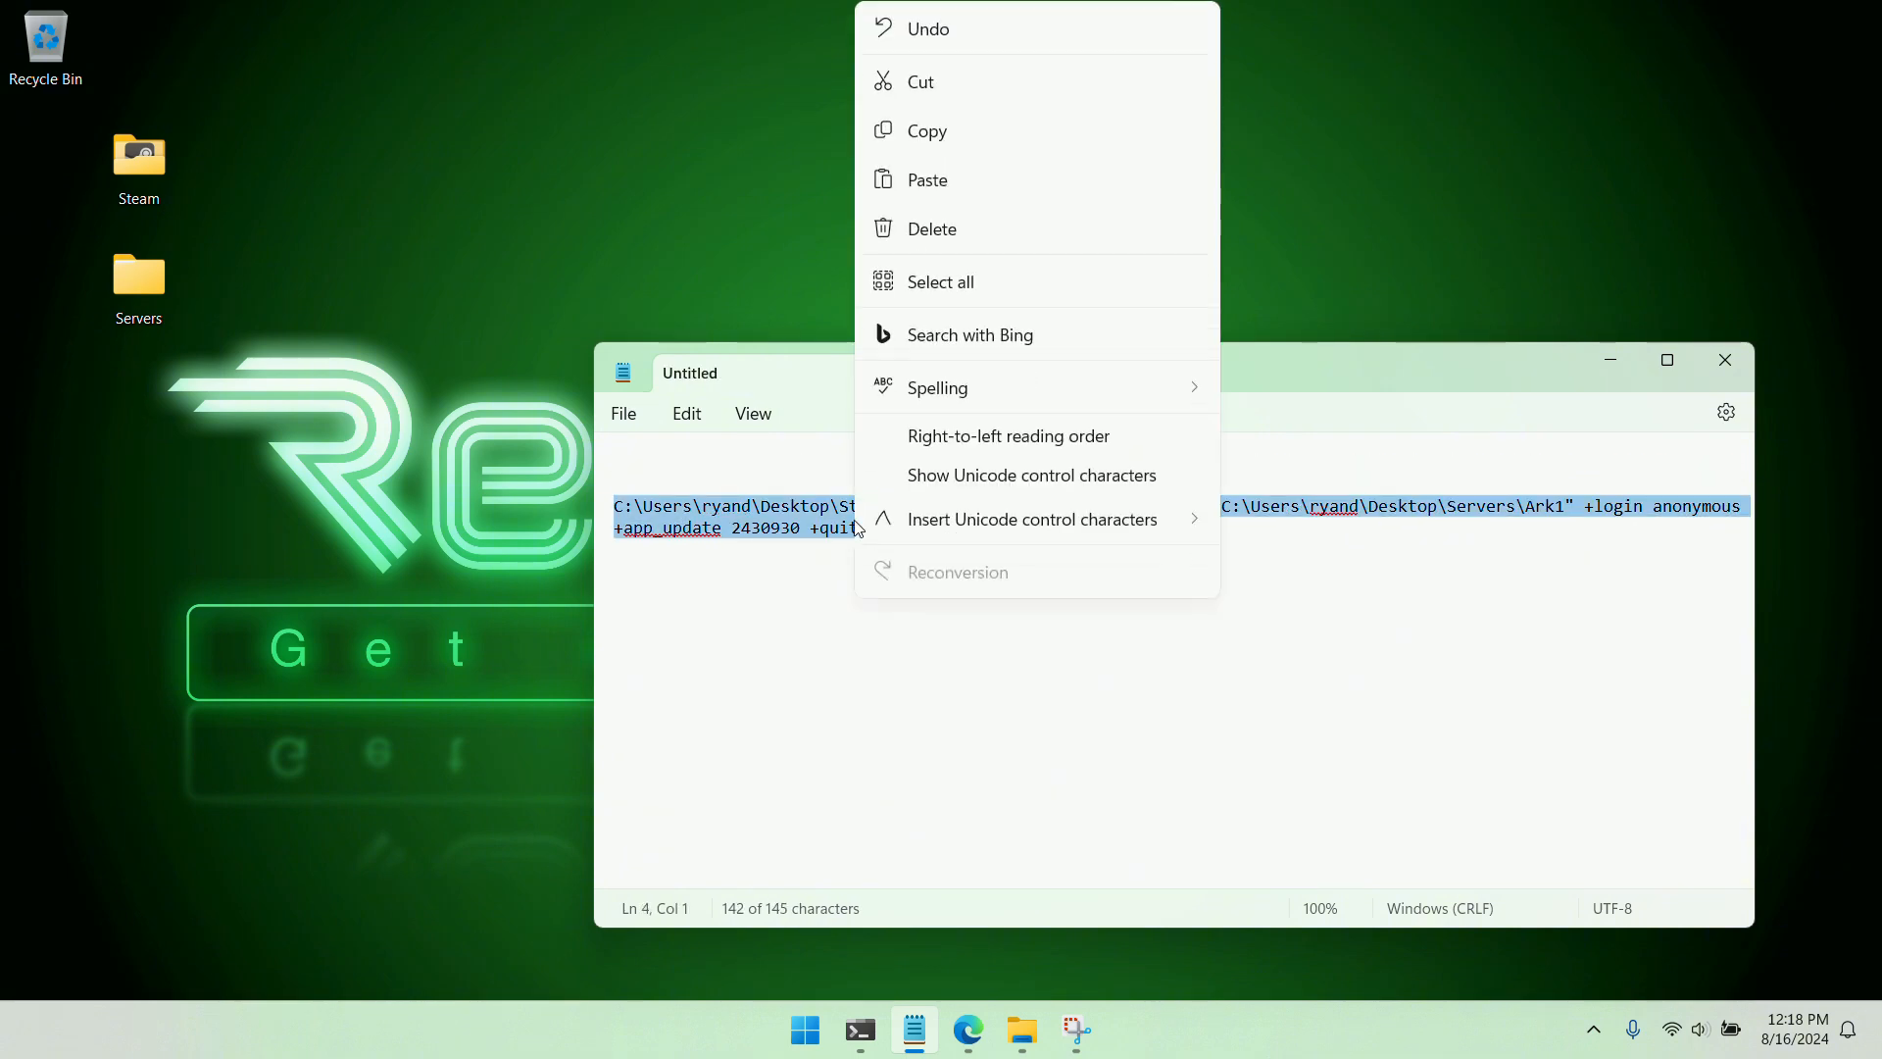
pyautogui.click(926, 137)
pyautogui.click(714, 452)
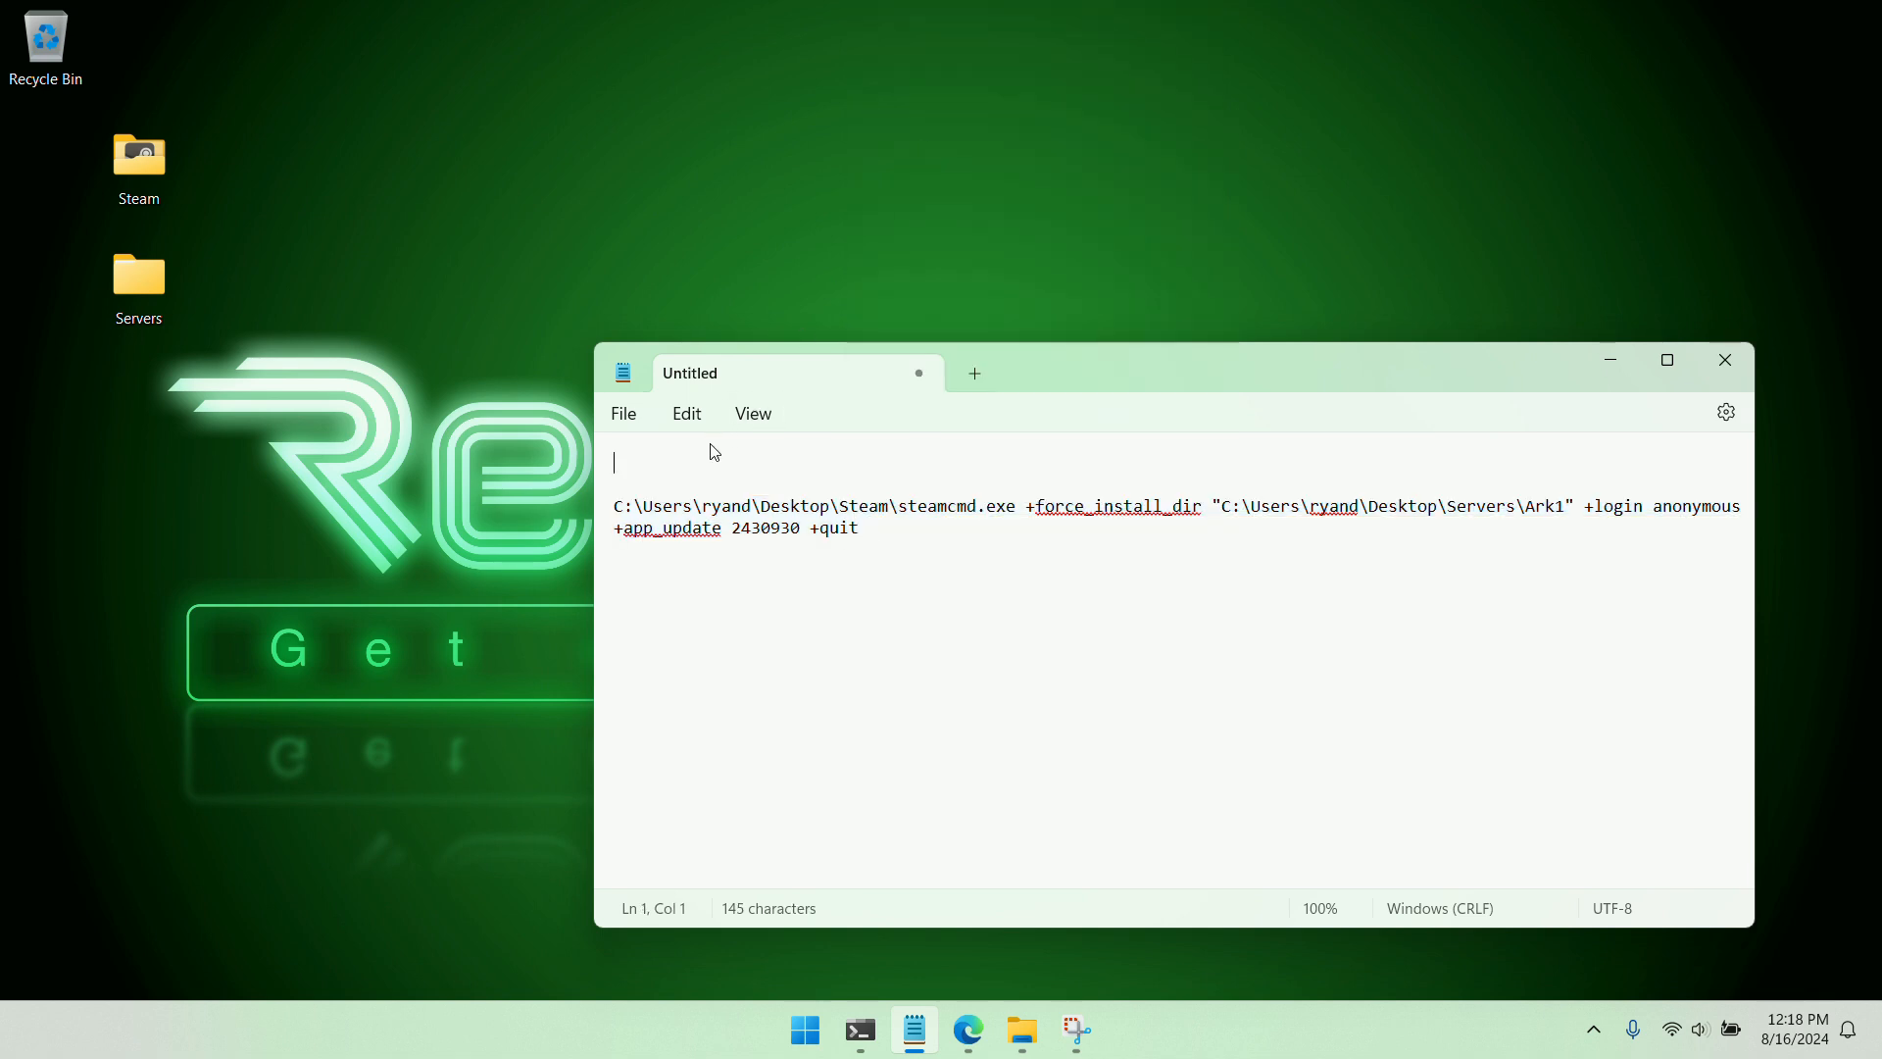
pyautogui.rightClick(712, 444)
pyautogui.click(827, 184)
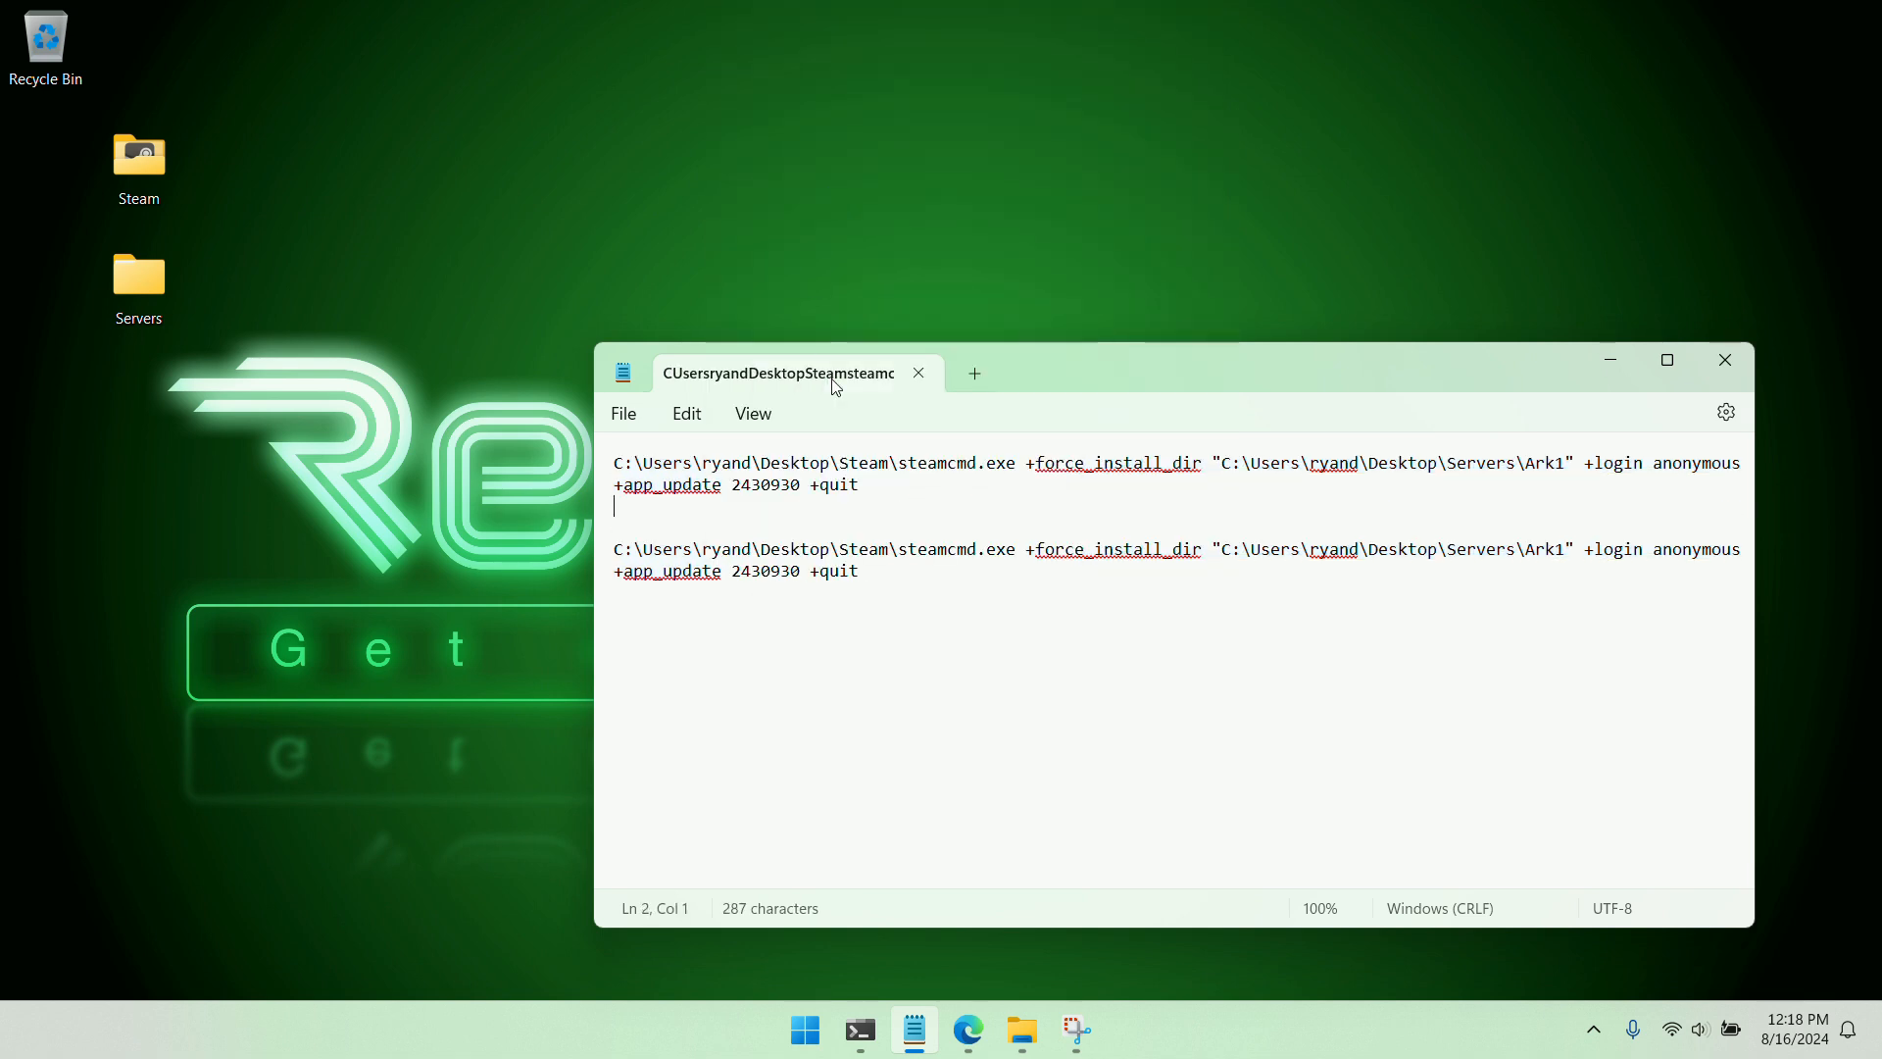
# Shorten the first command to the steamcmd.exe path followed by +quit, and paste it at the prompt in Windows PowerShell
pyautogui.moveTo(799, 488); pyautogui.dragTo(1021, 478)
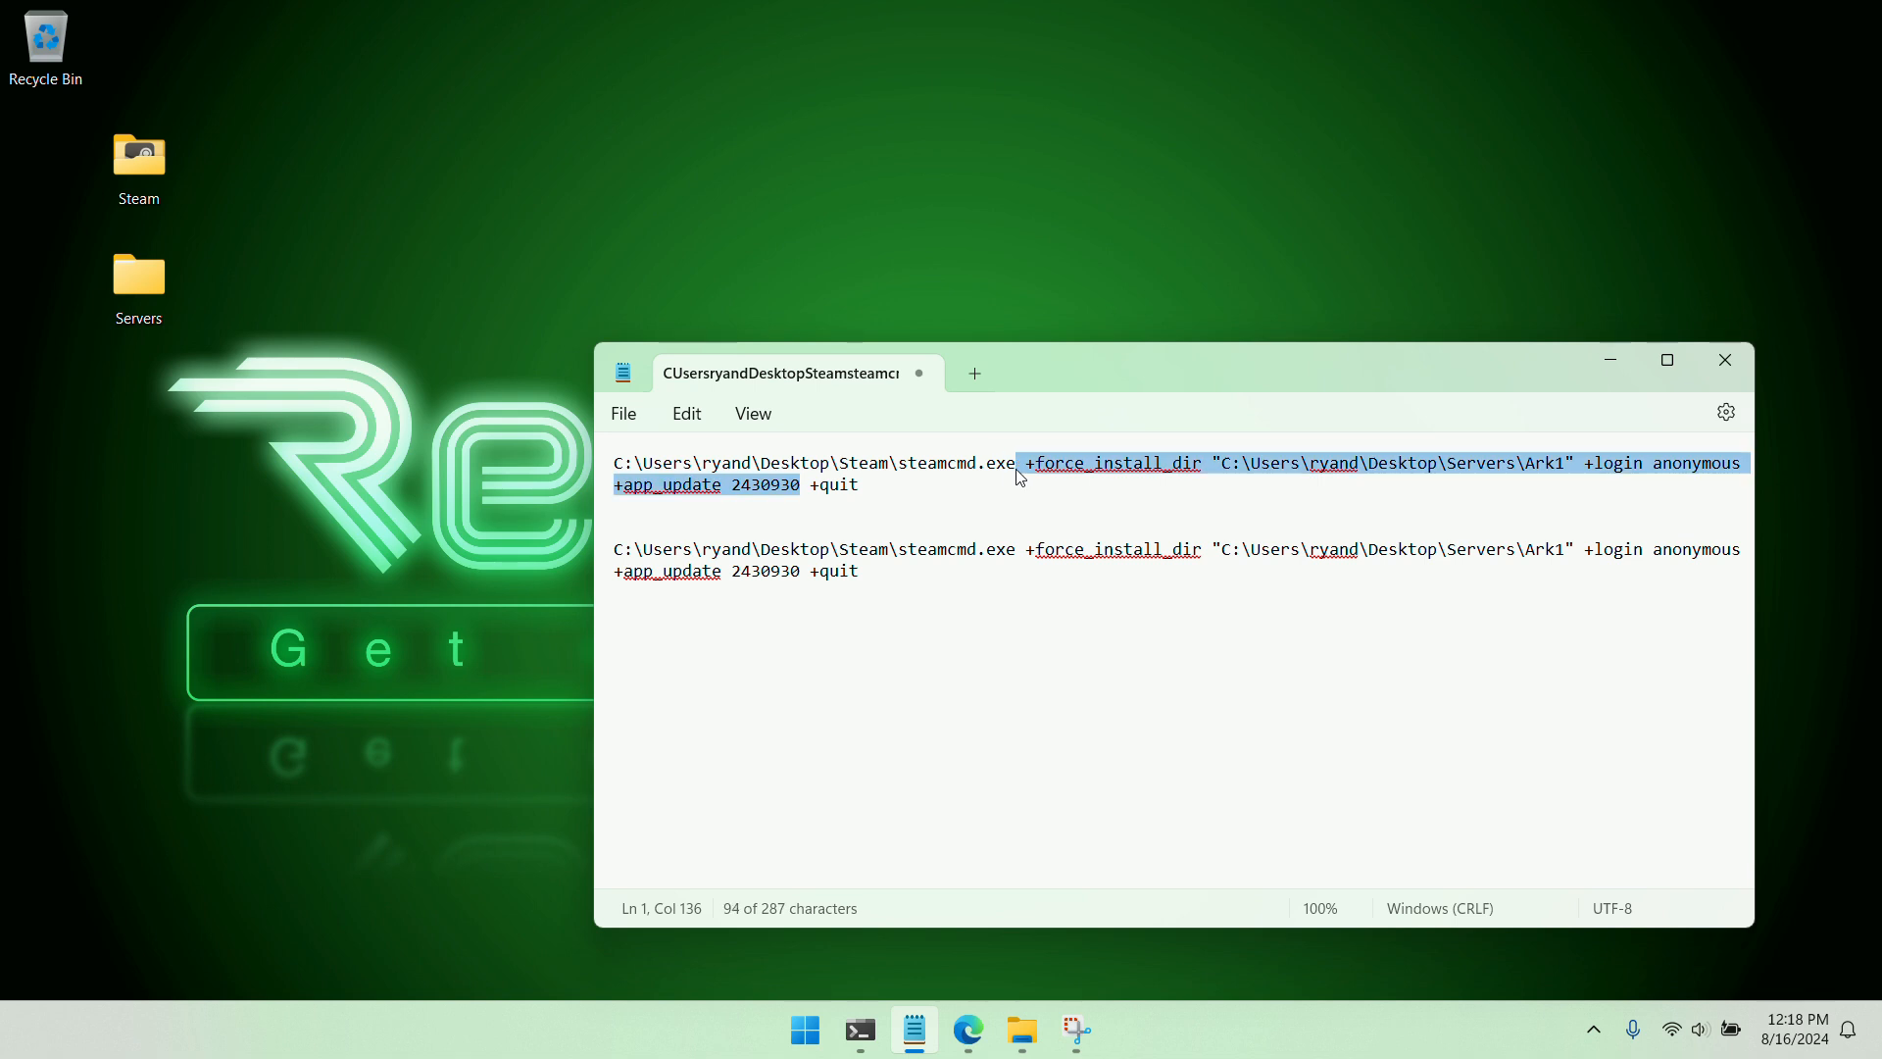
pyautogui.press('BackSpace')
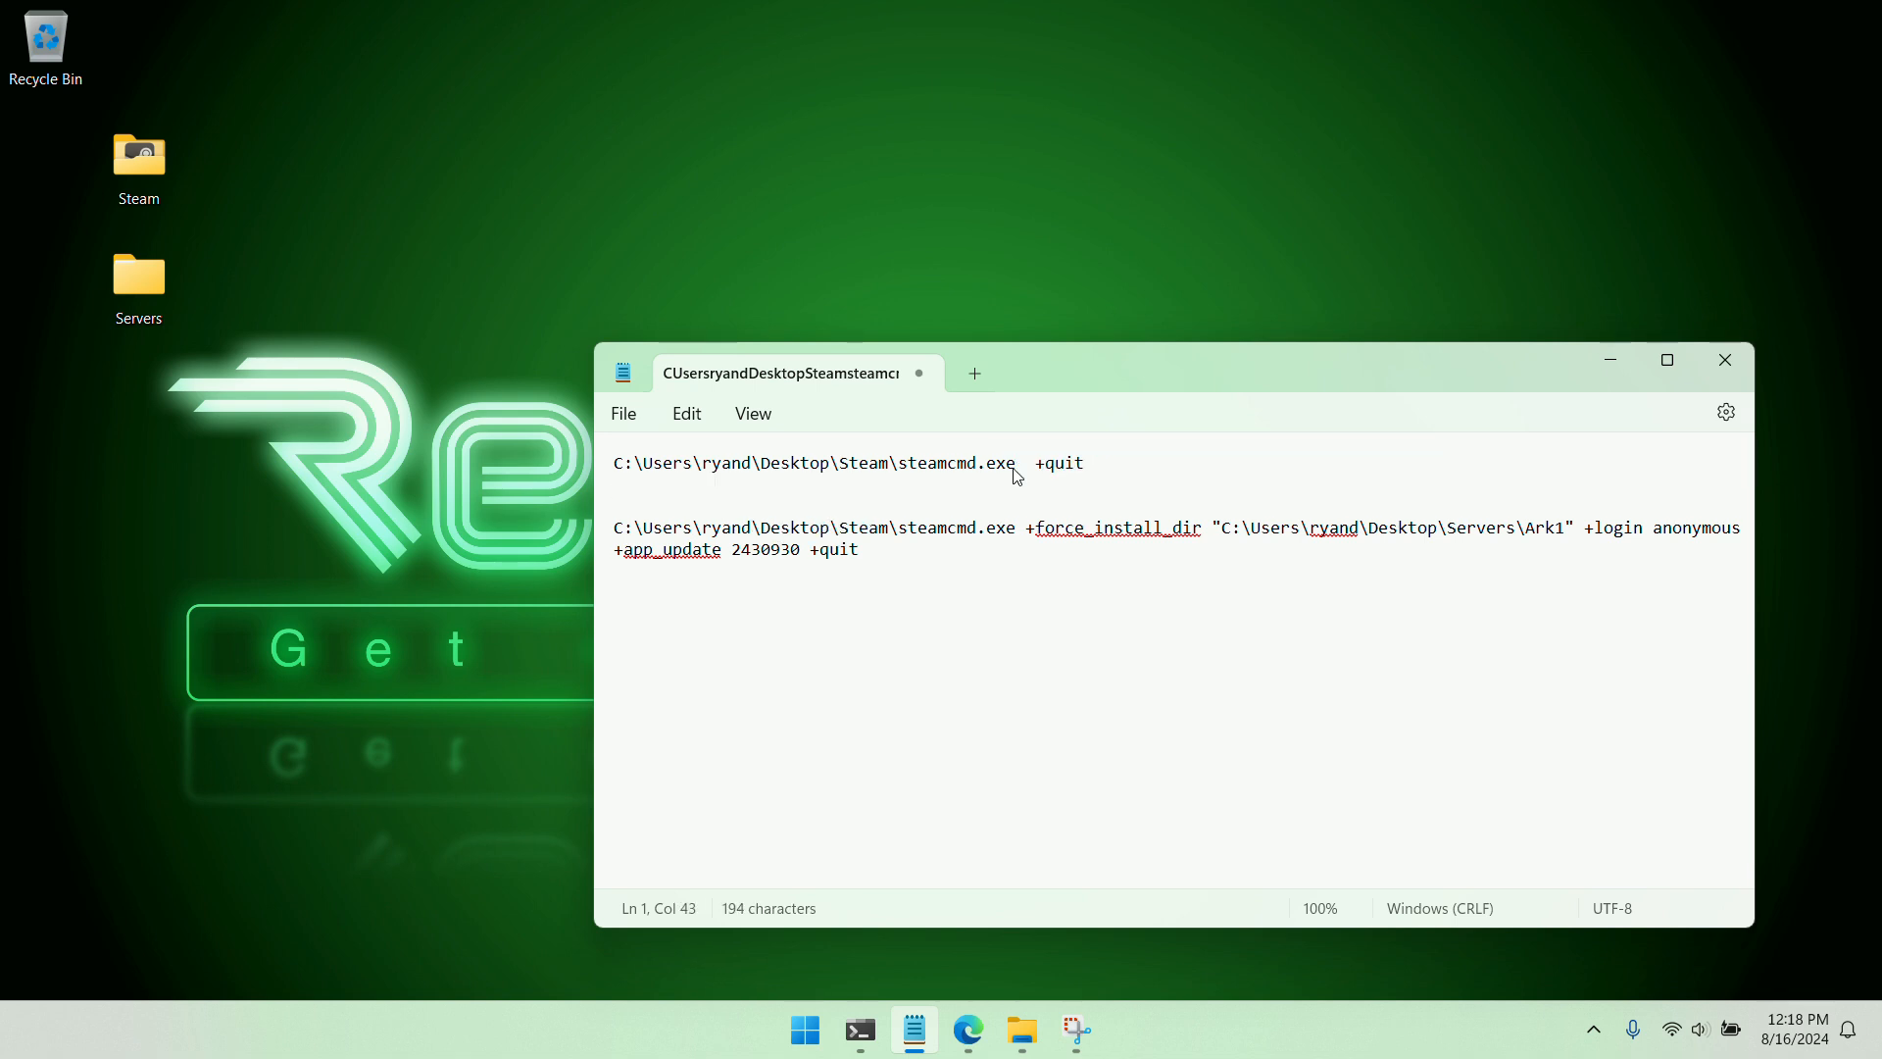
pyautogui.moveTo(1078, 462); pyautogui.dragTo(615, 465)
pyautogui.hotkey('alt', 'Tab')
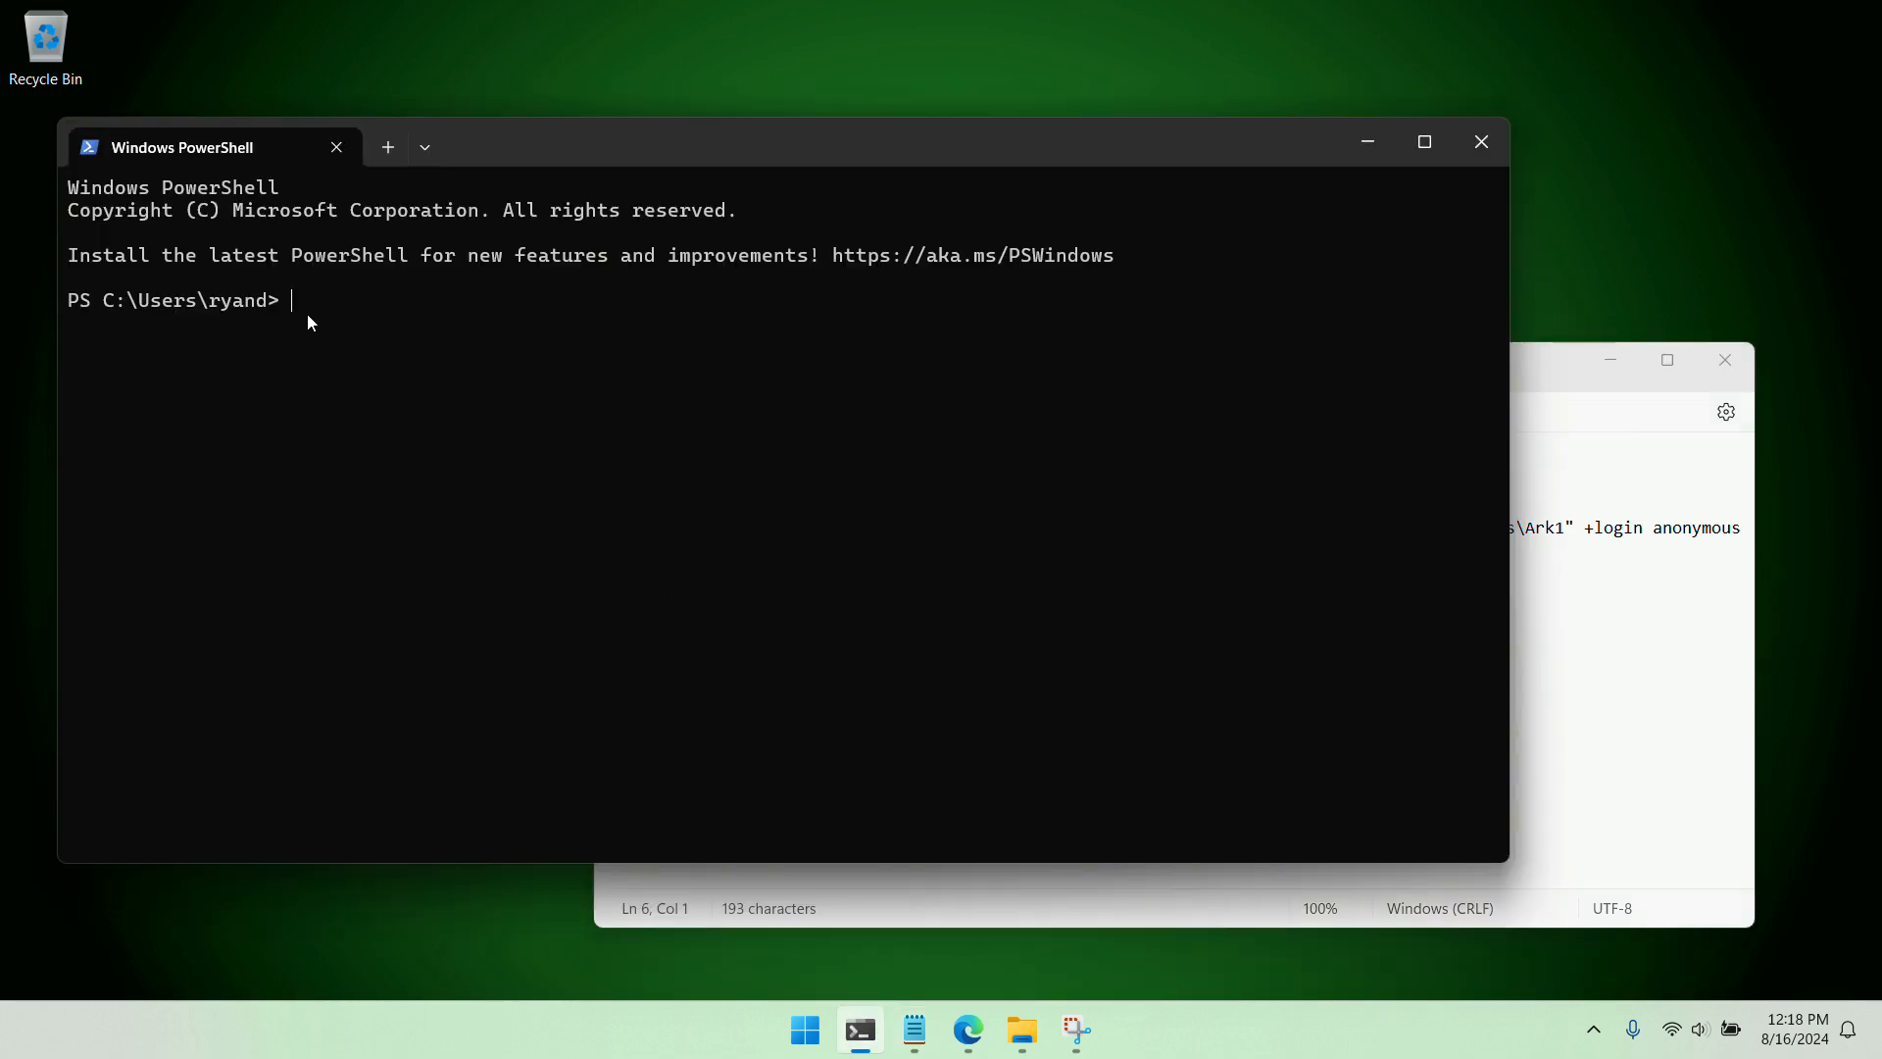
pyautogui.hotkey('ctrl', 'v')
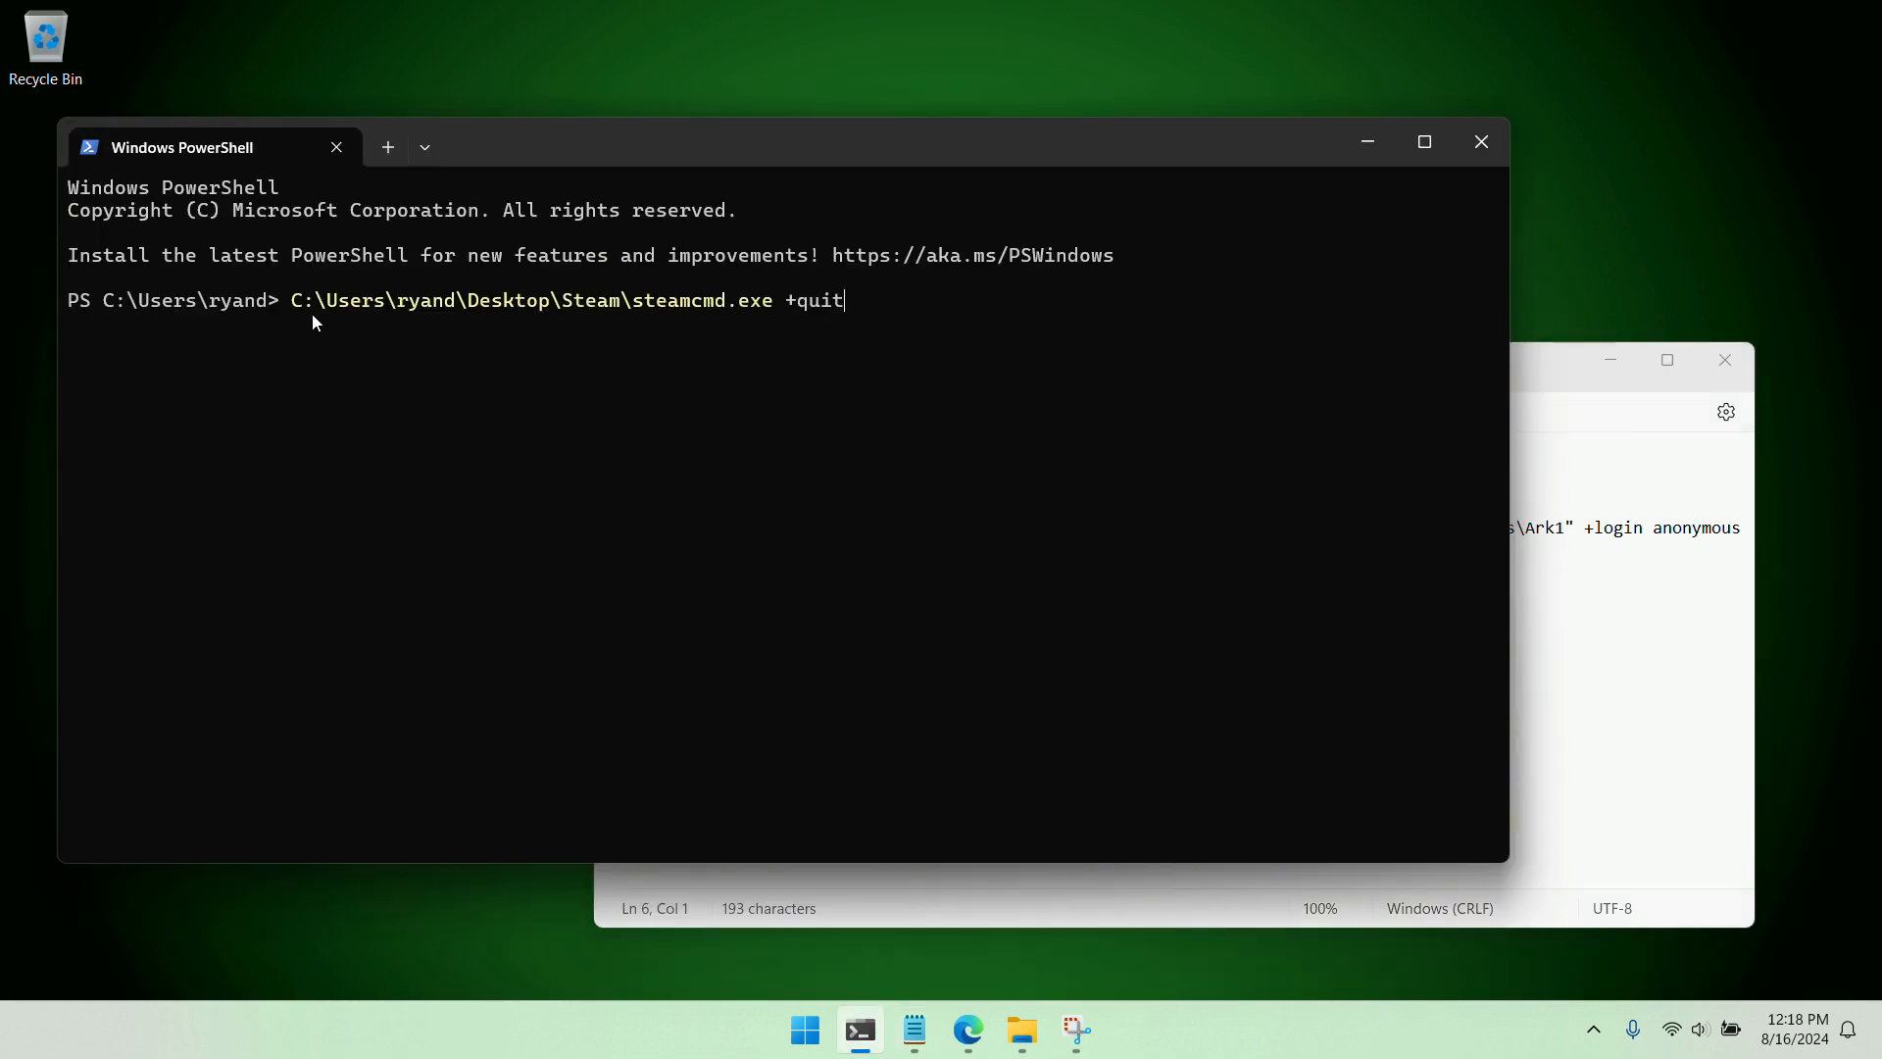
# Run the steamcmd.exe +quit command in PowerShell and look through the Steam folder's contents before closing it
pyautogui.press('Return')
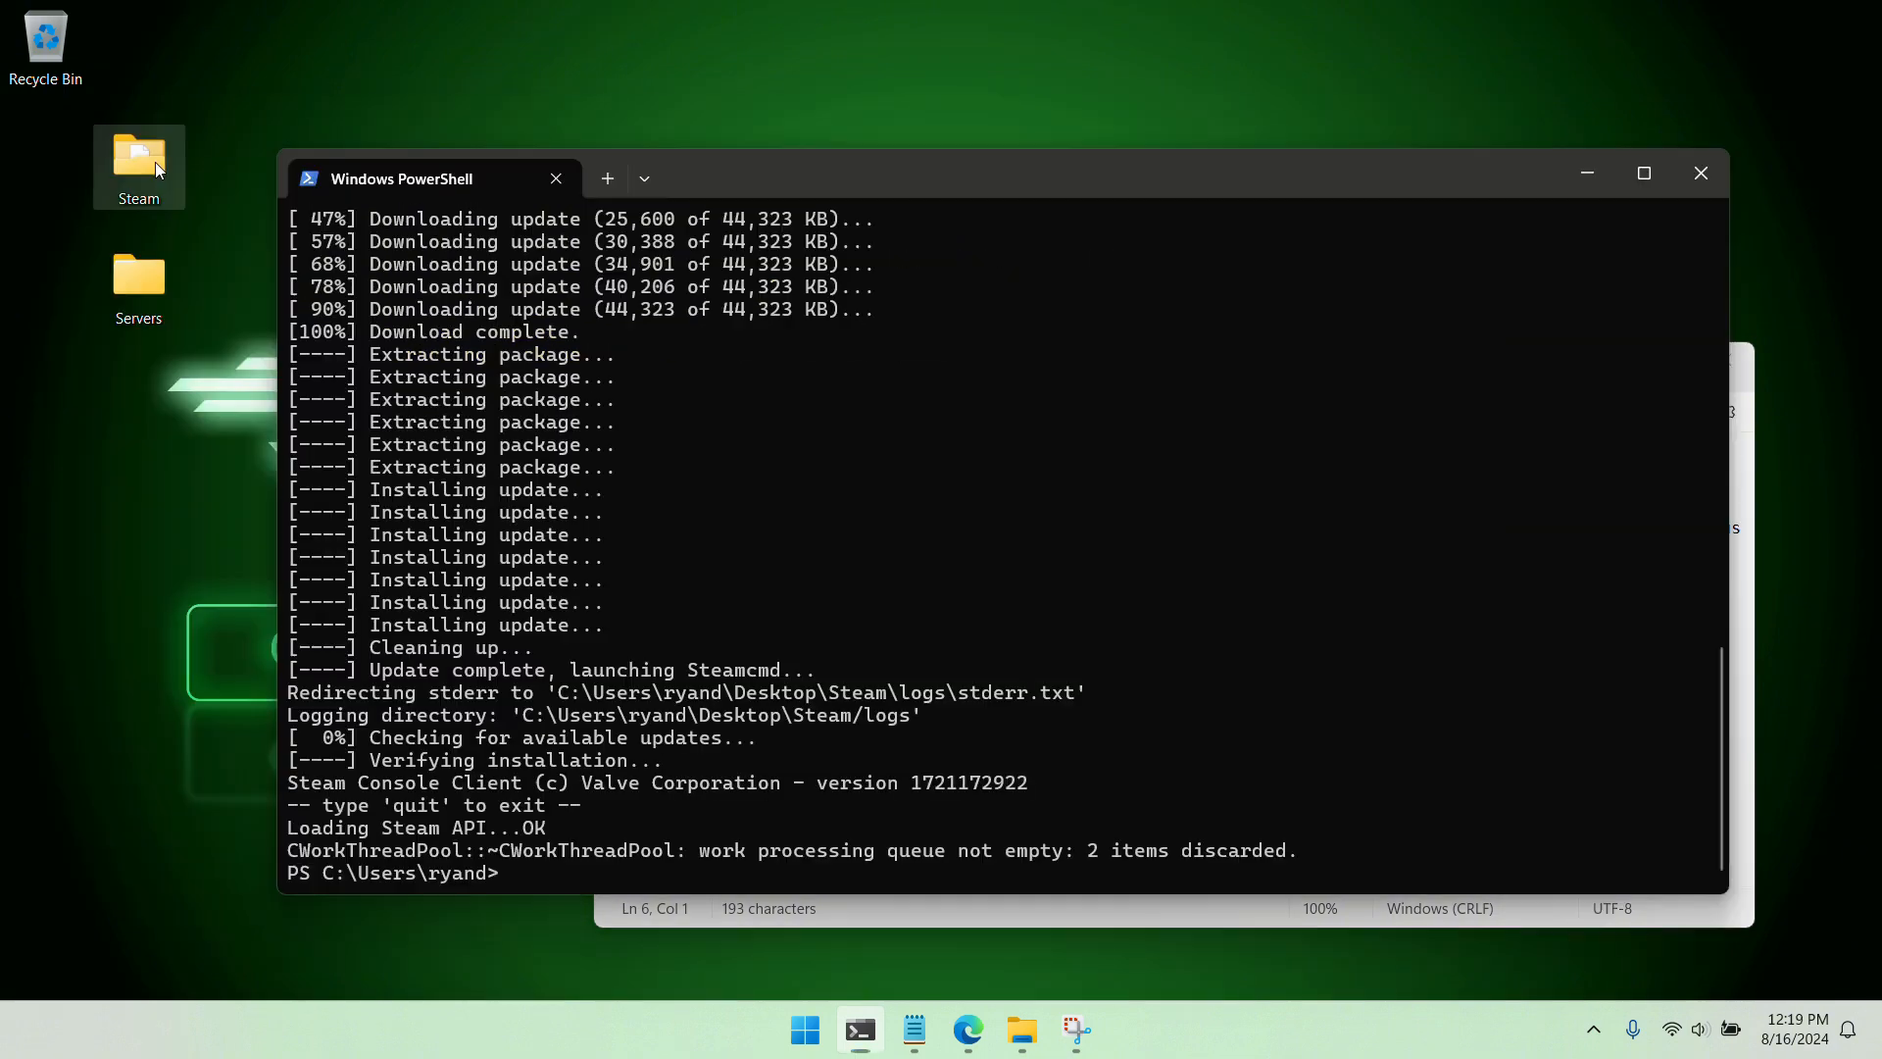
pyautogui.doubleClick(147, 159)
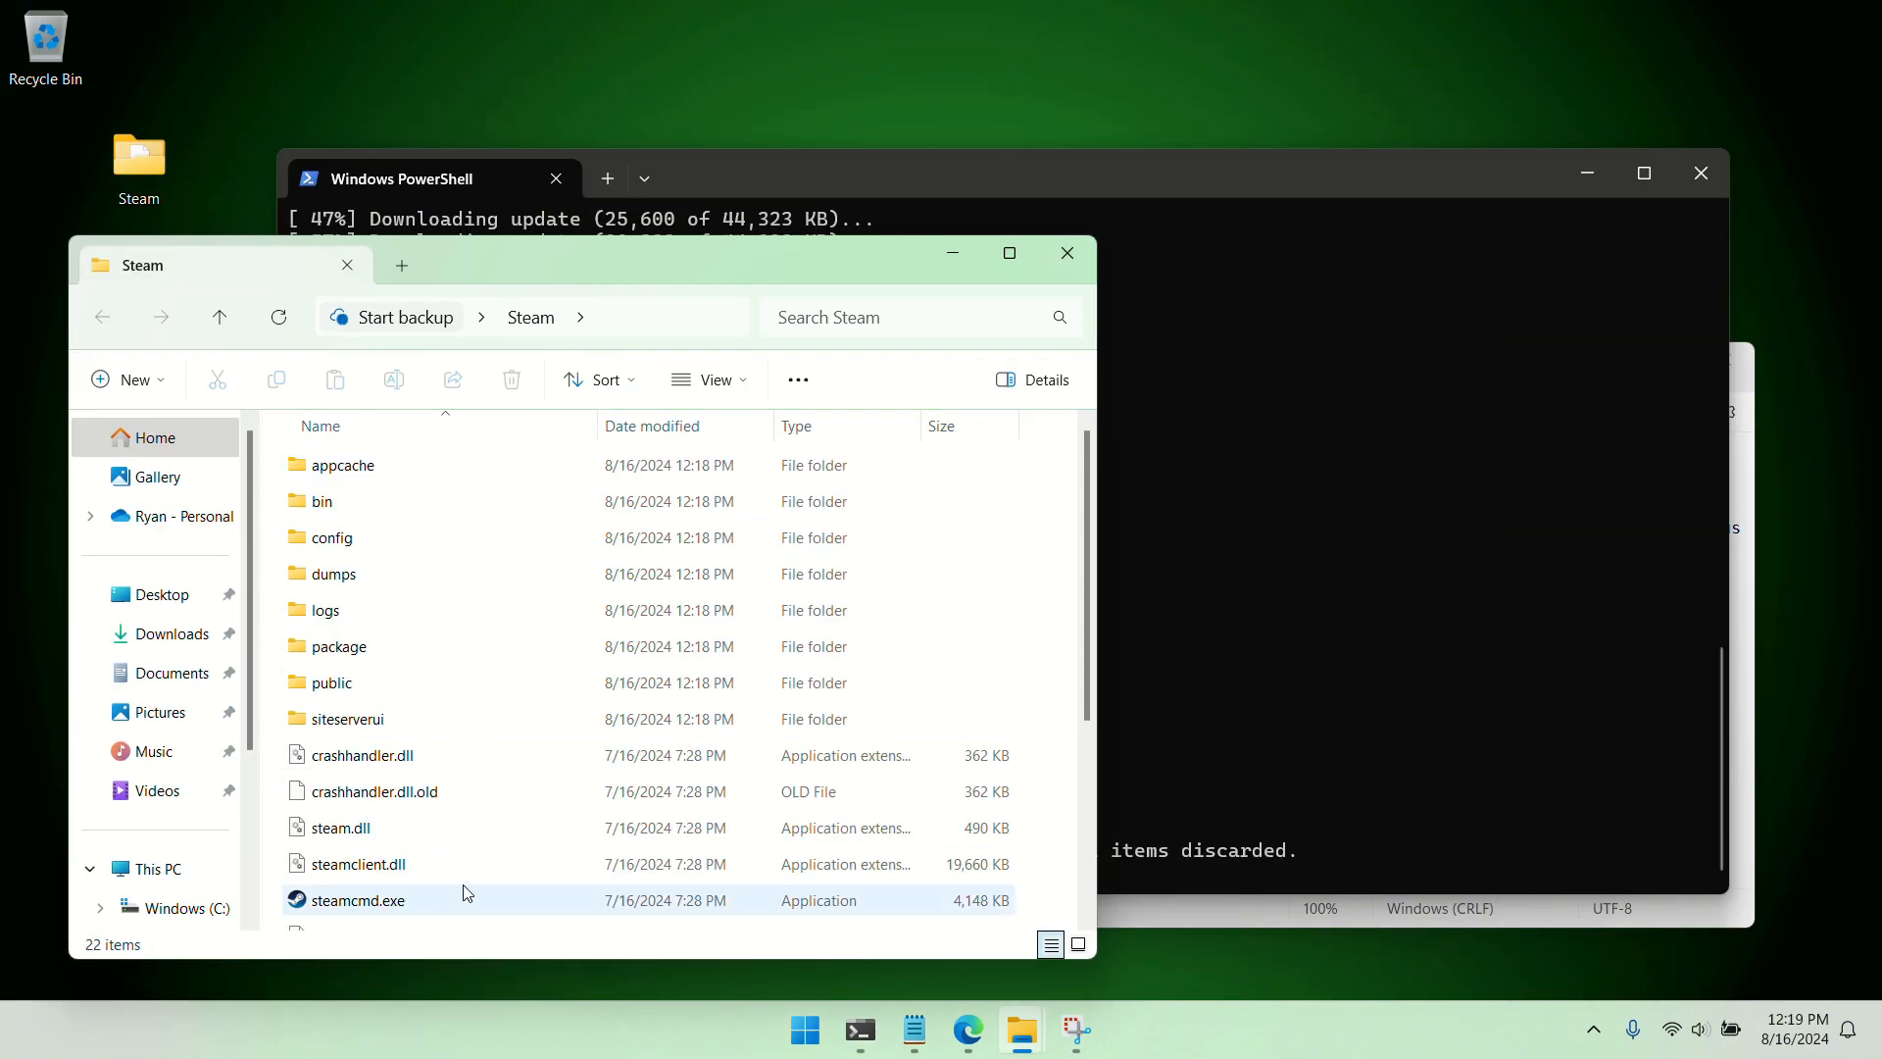
pyautogui.scroll(-3, 462, 862)
pyautogui.click(348, 267)
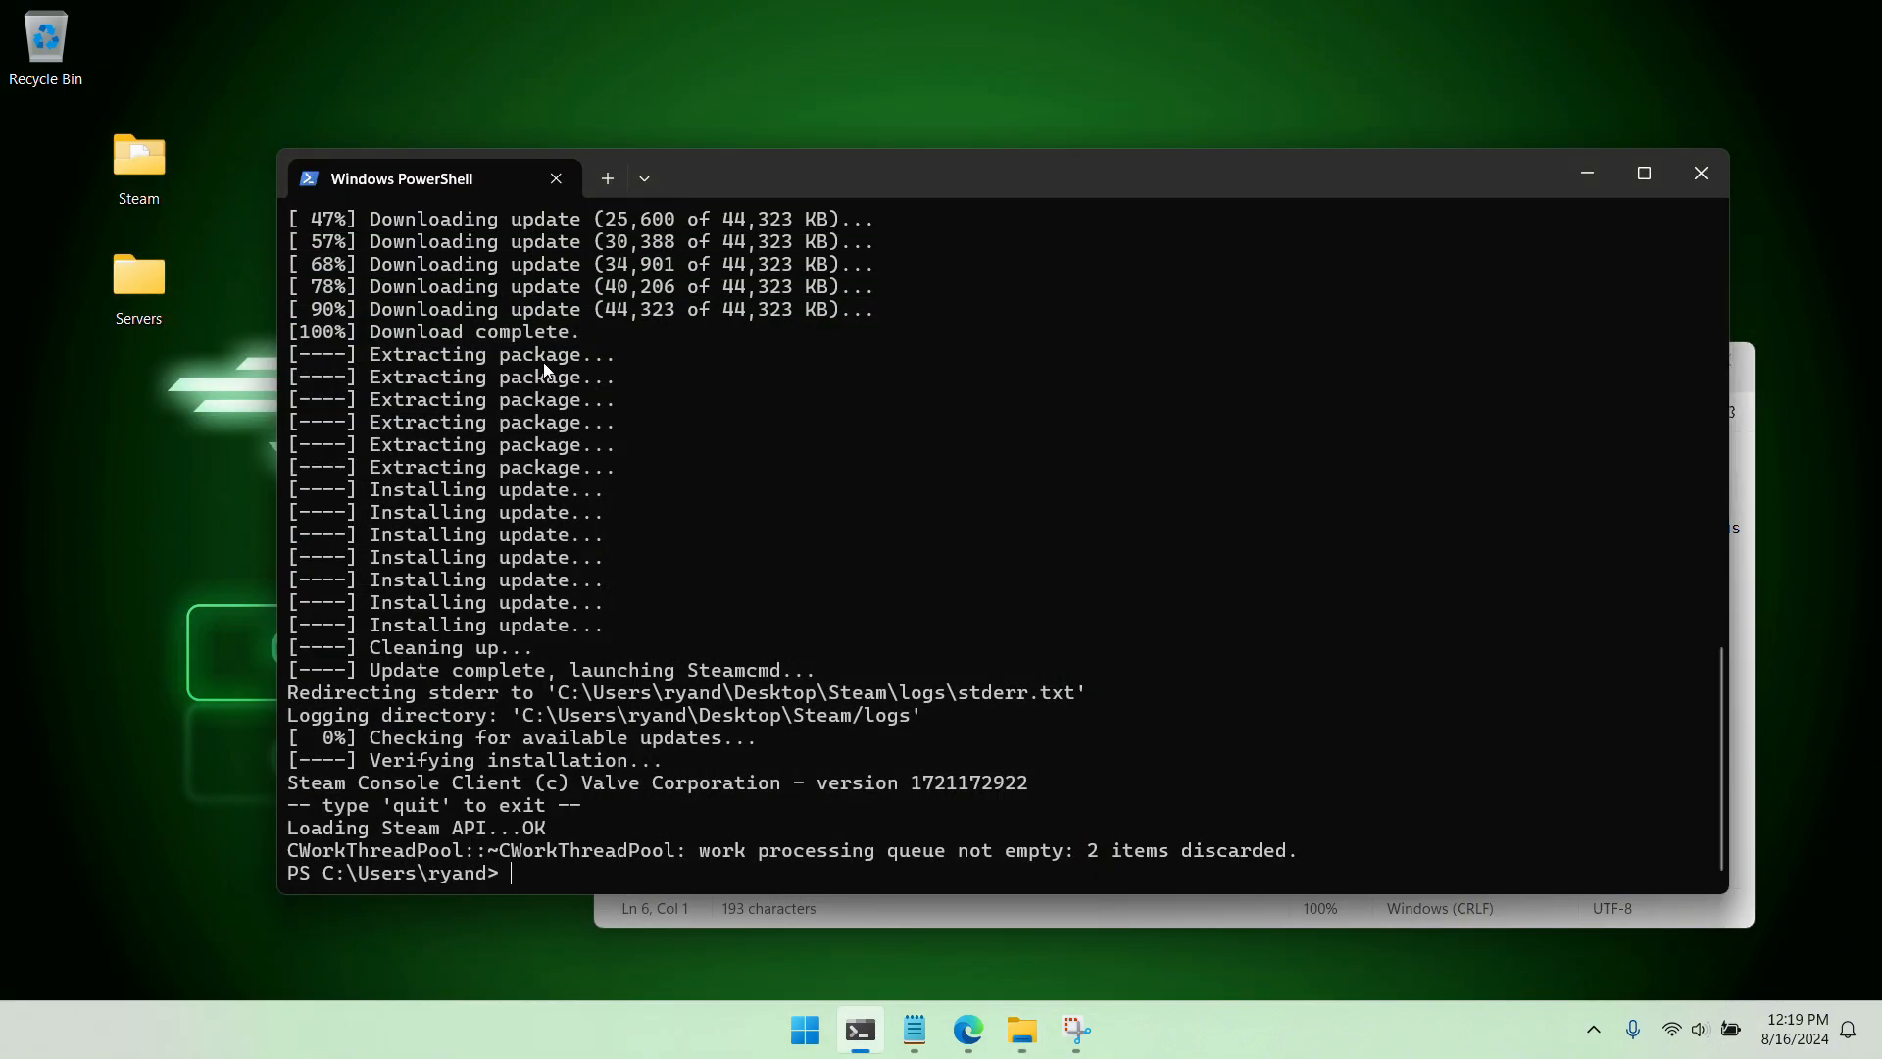
# Copy the full +force_install_dir command for app 2430930 from Notepad and run it in a new PowerShell tab
pyautogui.click(608, 182)
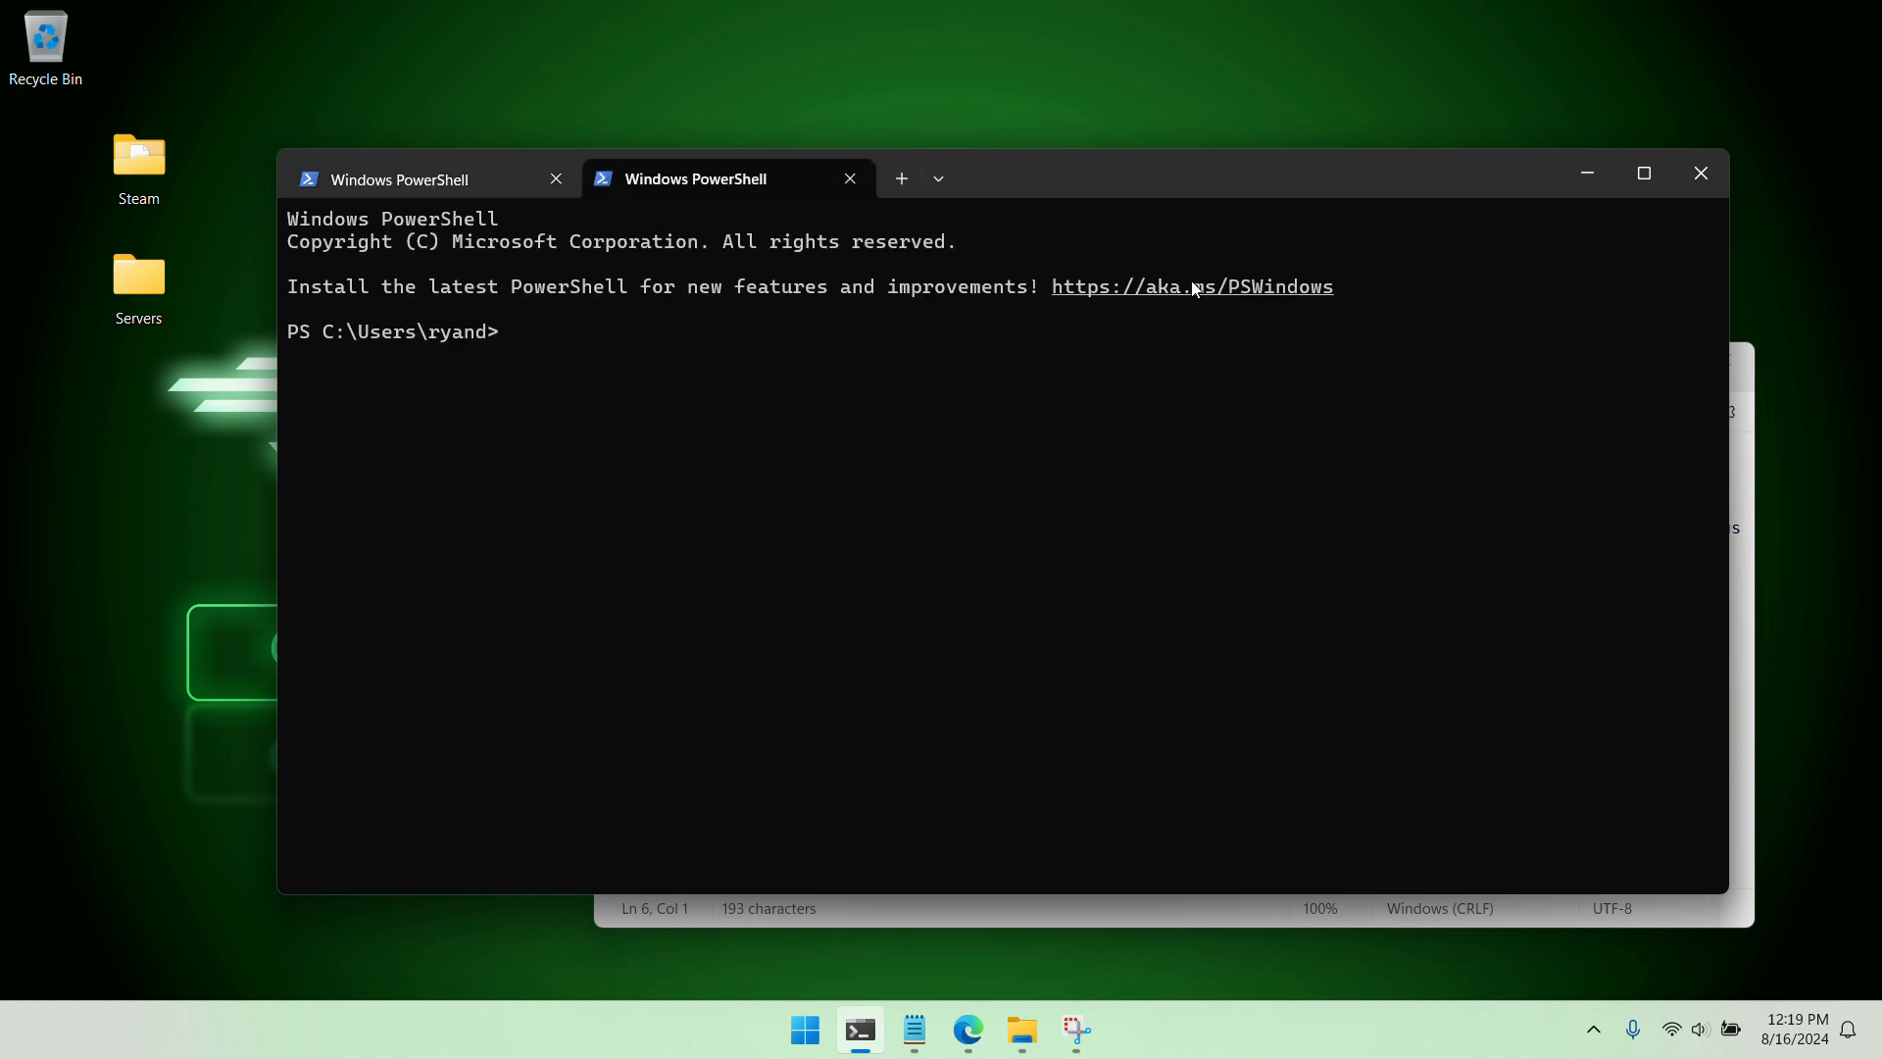
pyautogui.click(1210, 922)
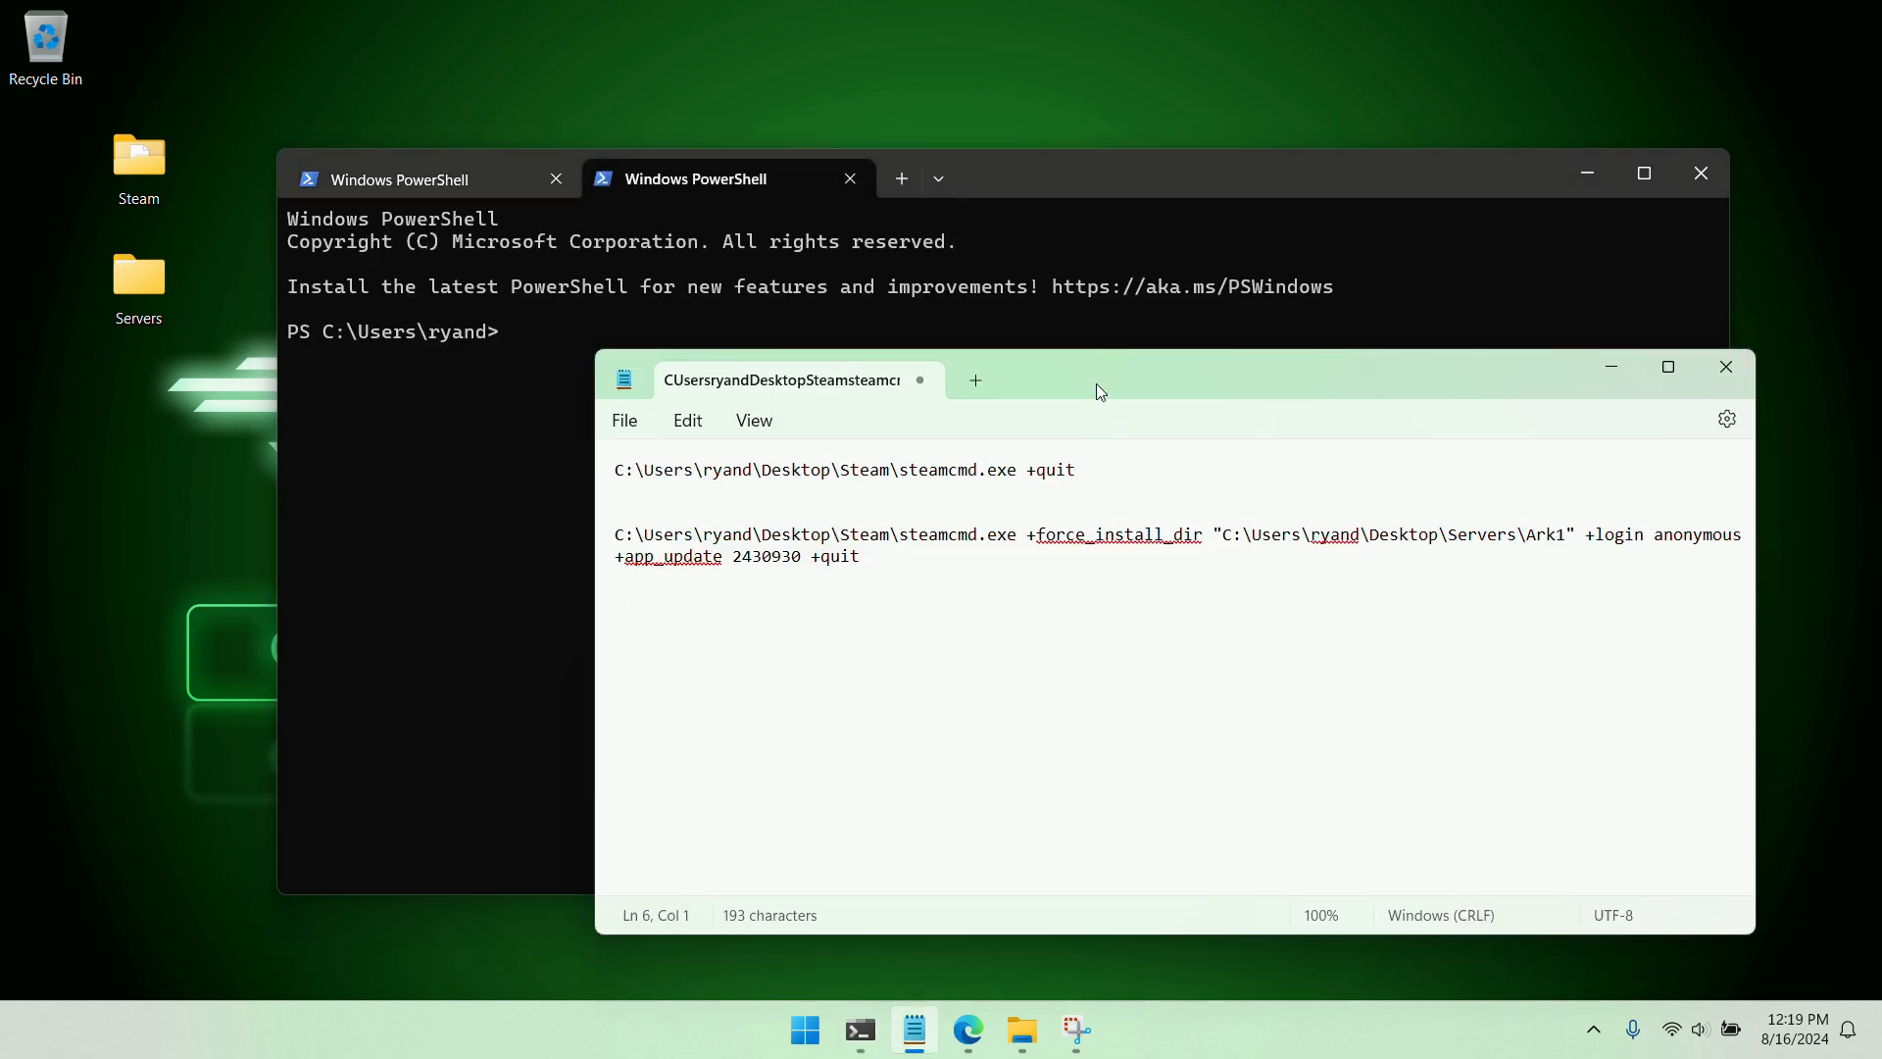
pyautogui.moveTo(1097, 391); pyautogui.dragTo(1134, 438)
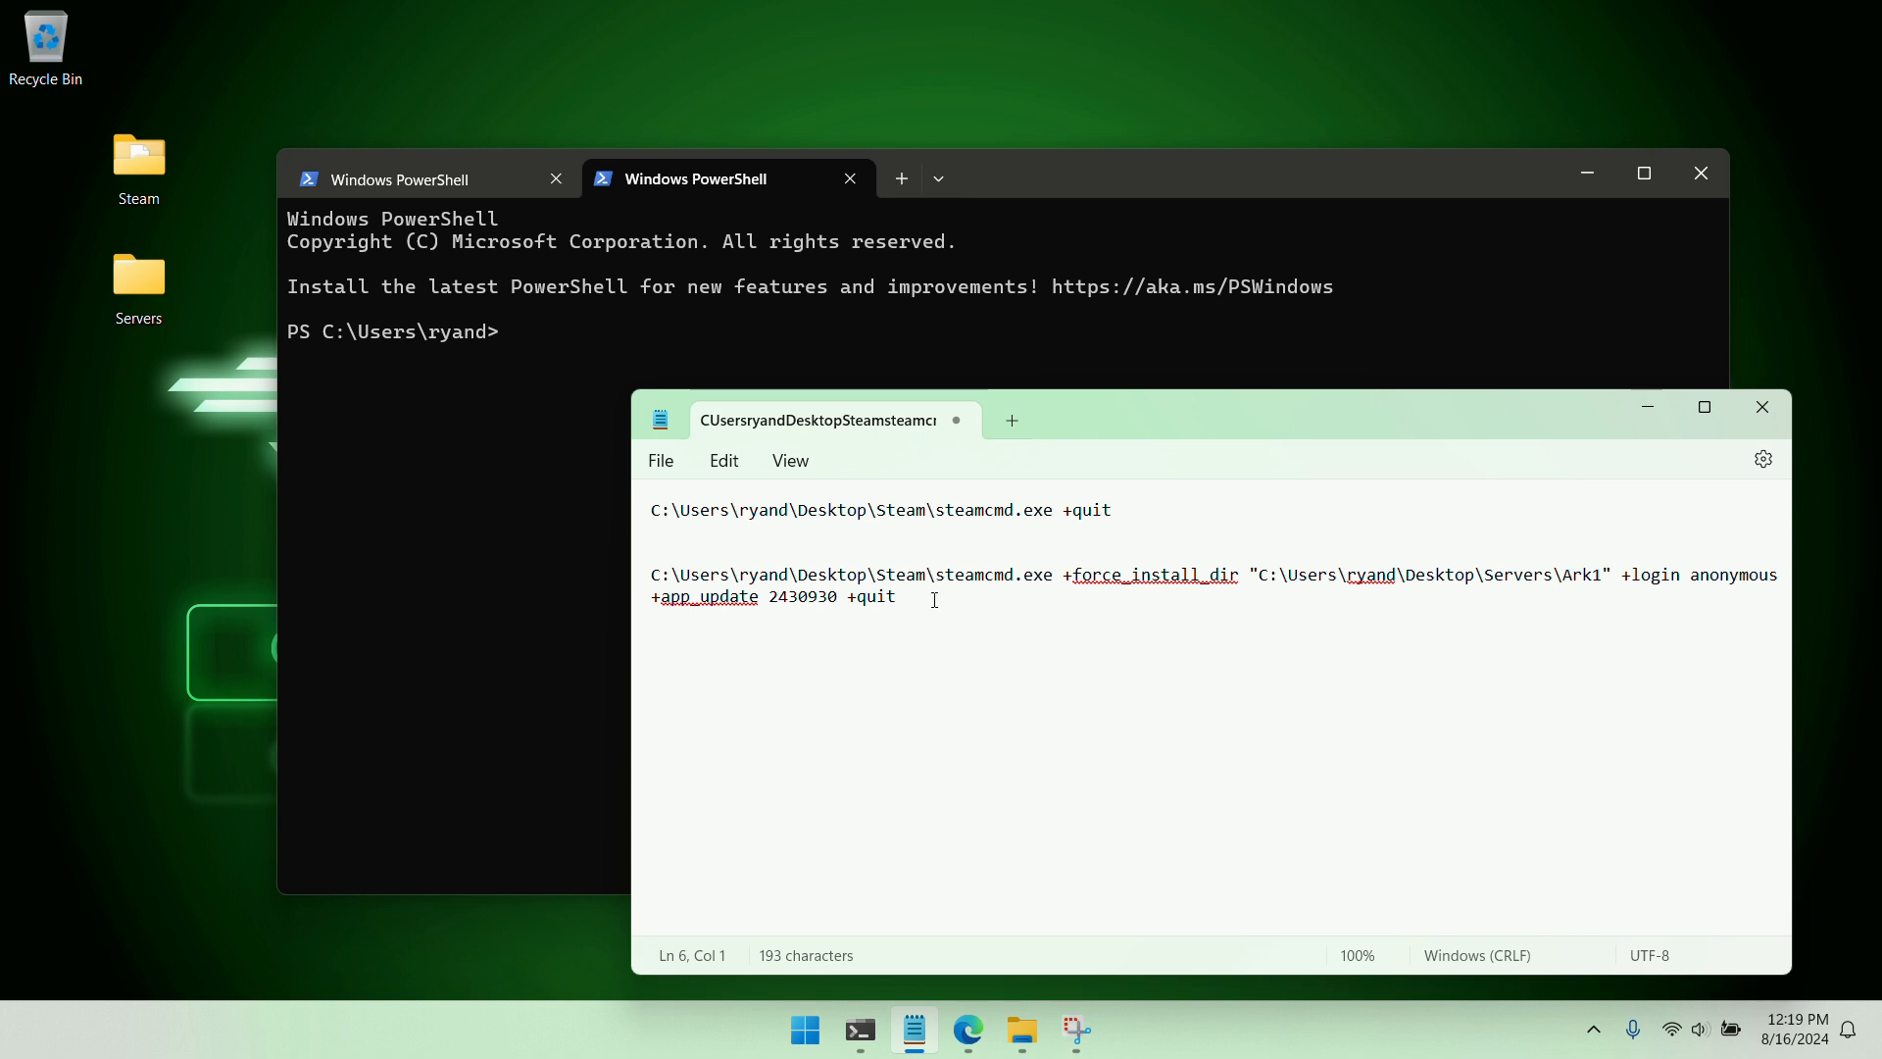
pyautogui.moveTo(934, 599); pyautogui.dragTo(648, 586)
pyautogui.rightClick(684, 582)
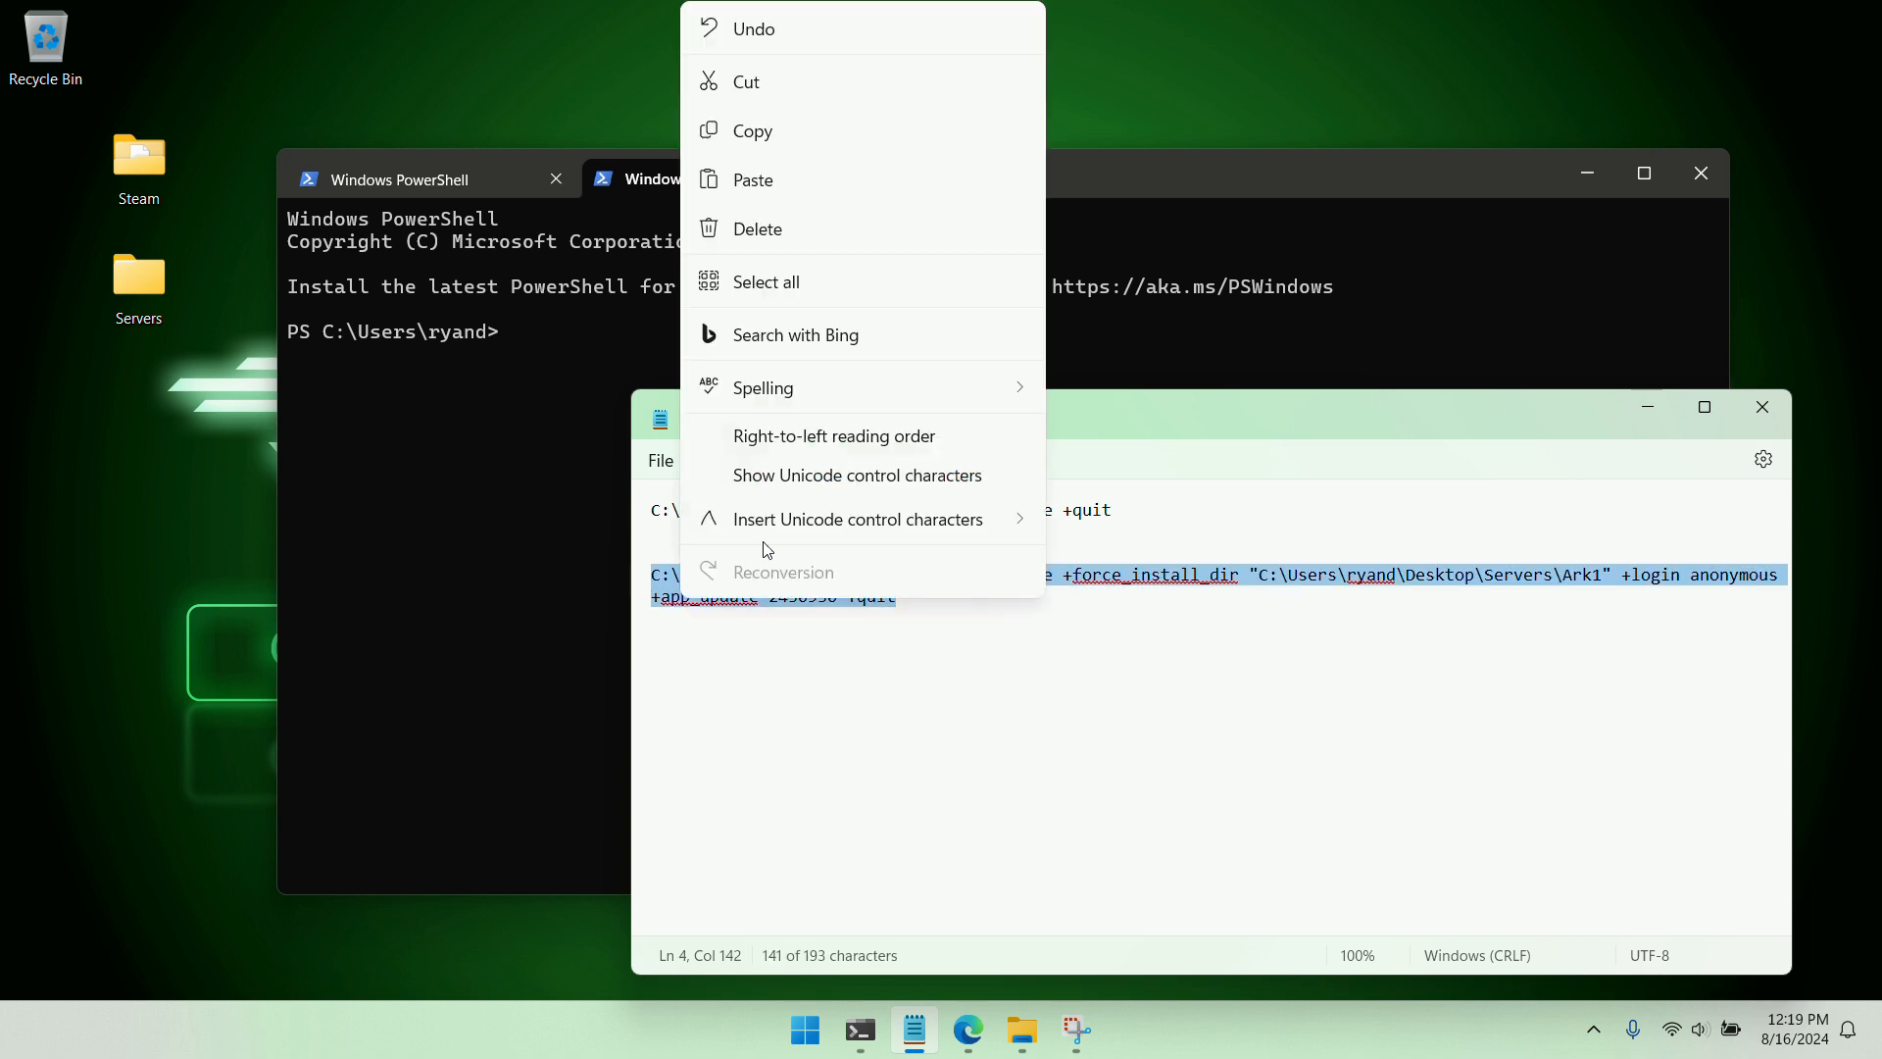
pyautogui.click(768, 139)
pyautogui.click(927, 667)
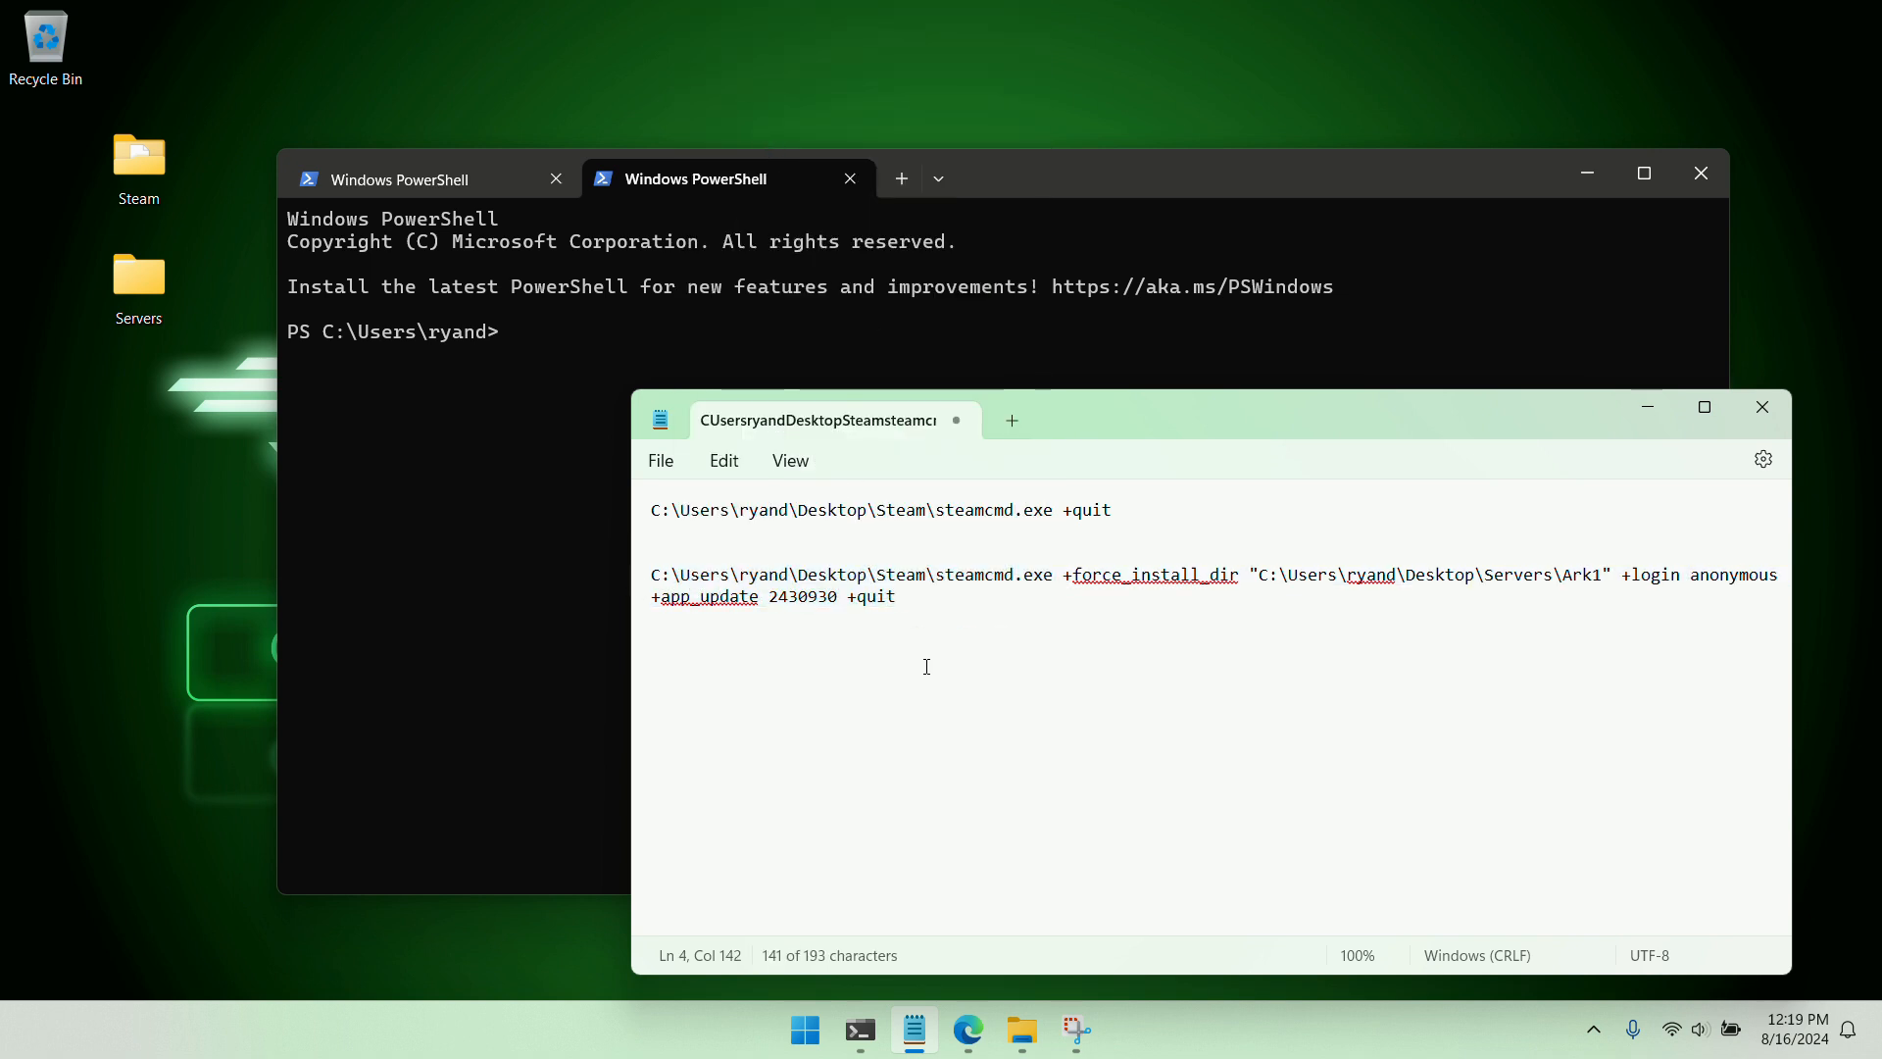
pyautogui.click(927, 221)
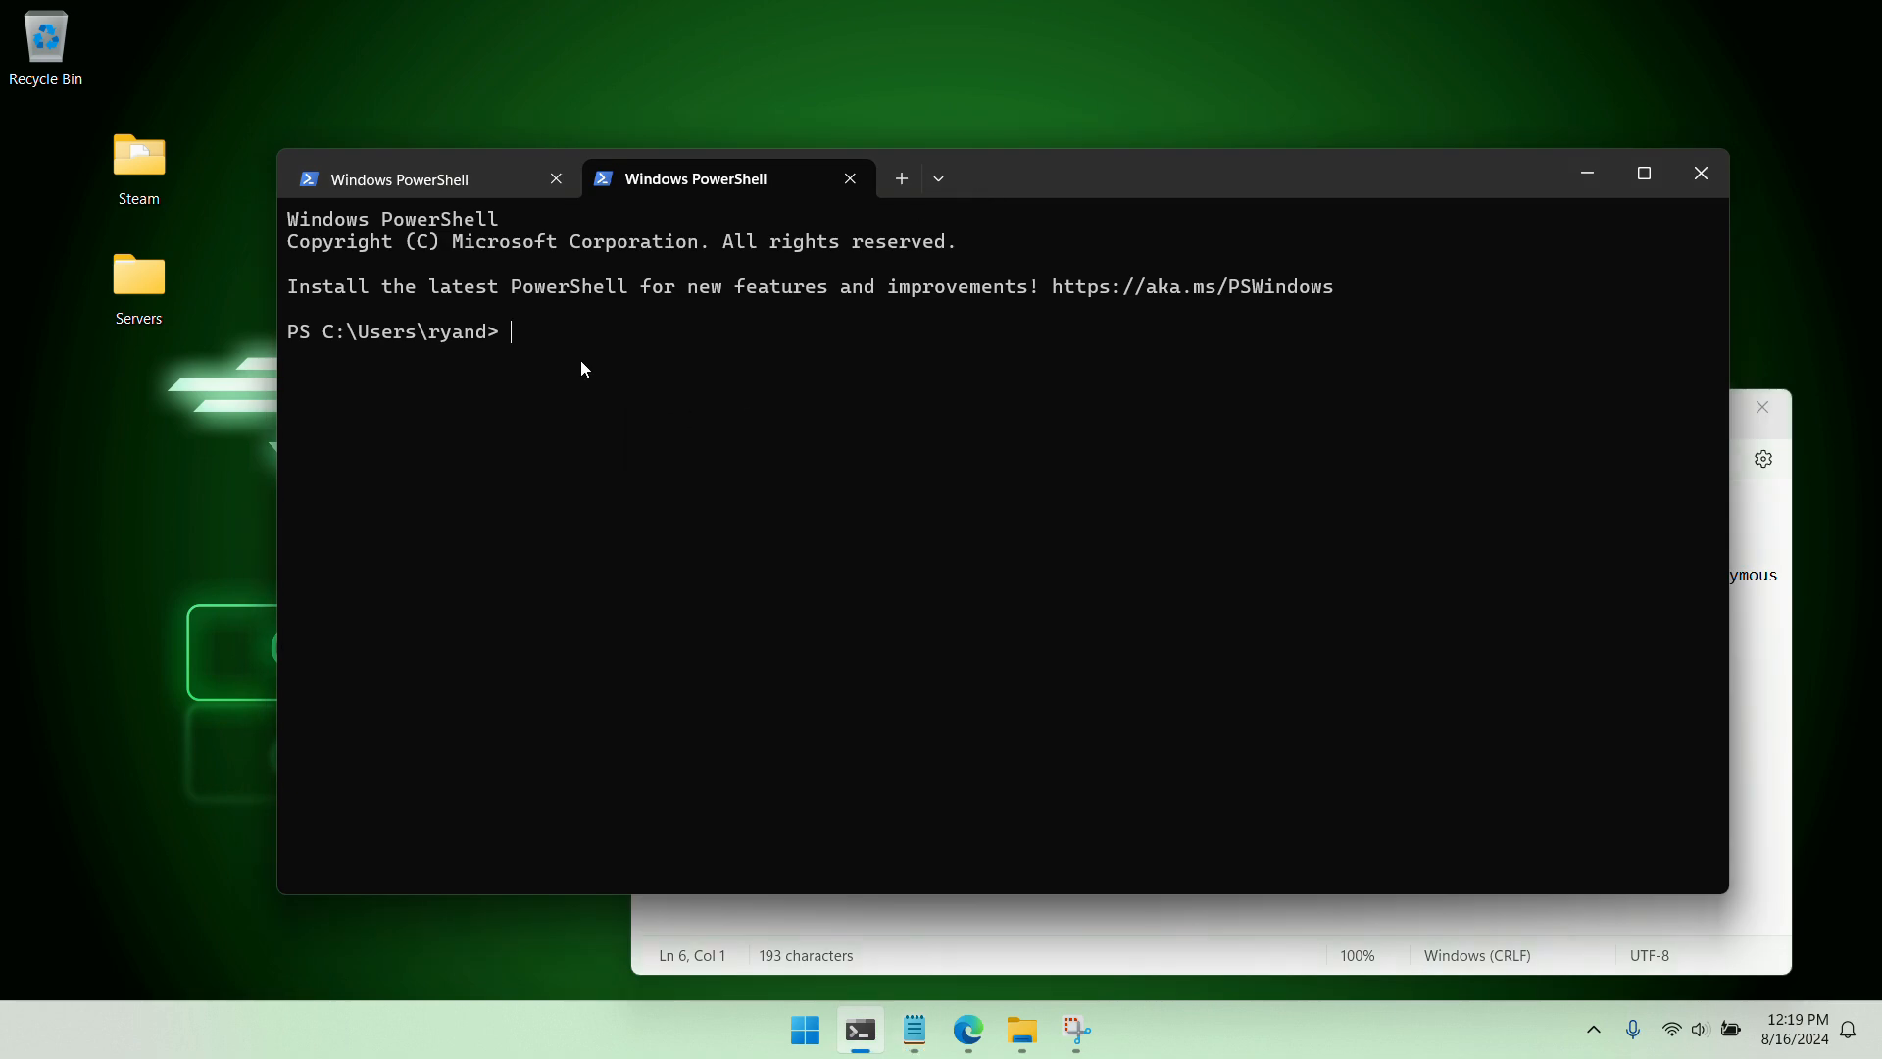
pyautogui.hotkey('ctrl', 'v')
pyautogui.press('Return')
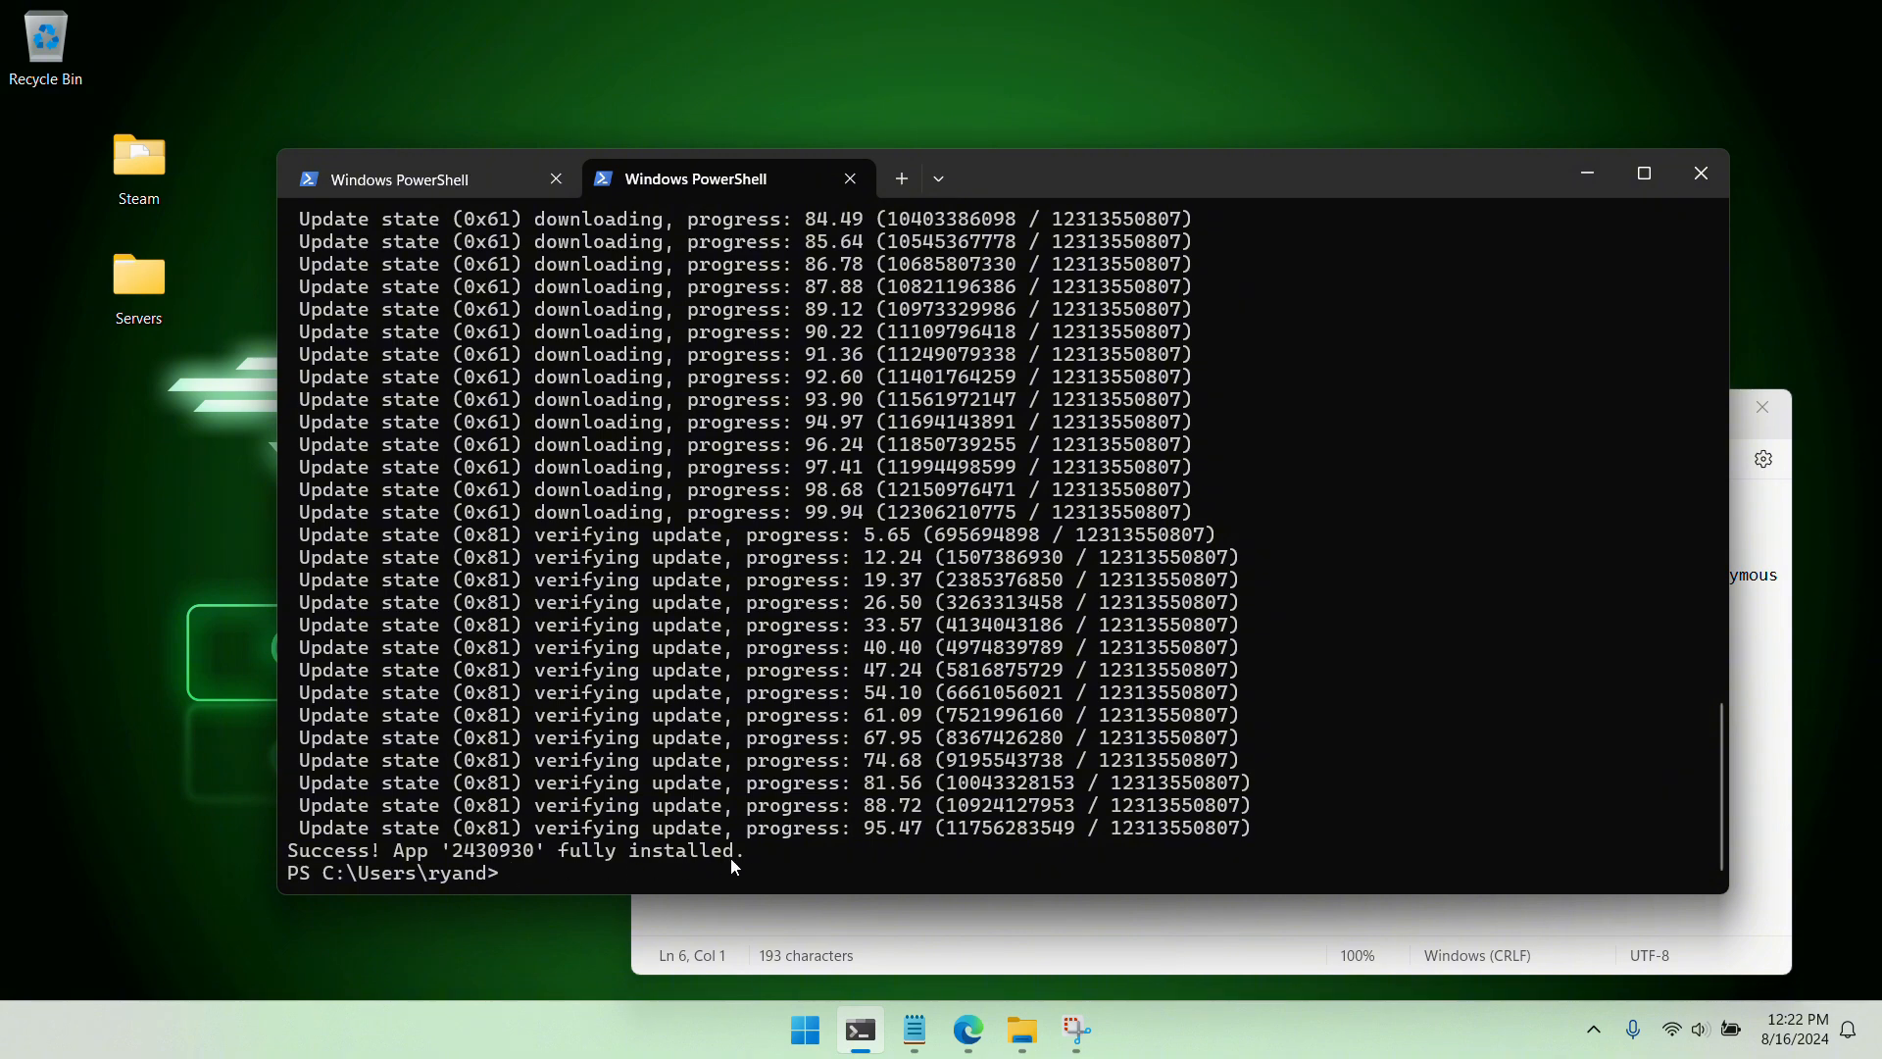
# Copy the Windows ShooterGameServer.exe launch command from the wiki's Dedicated server setup page and paste it below the commands in Notepad
pyautogui.click(968, 1029)
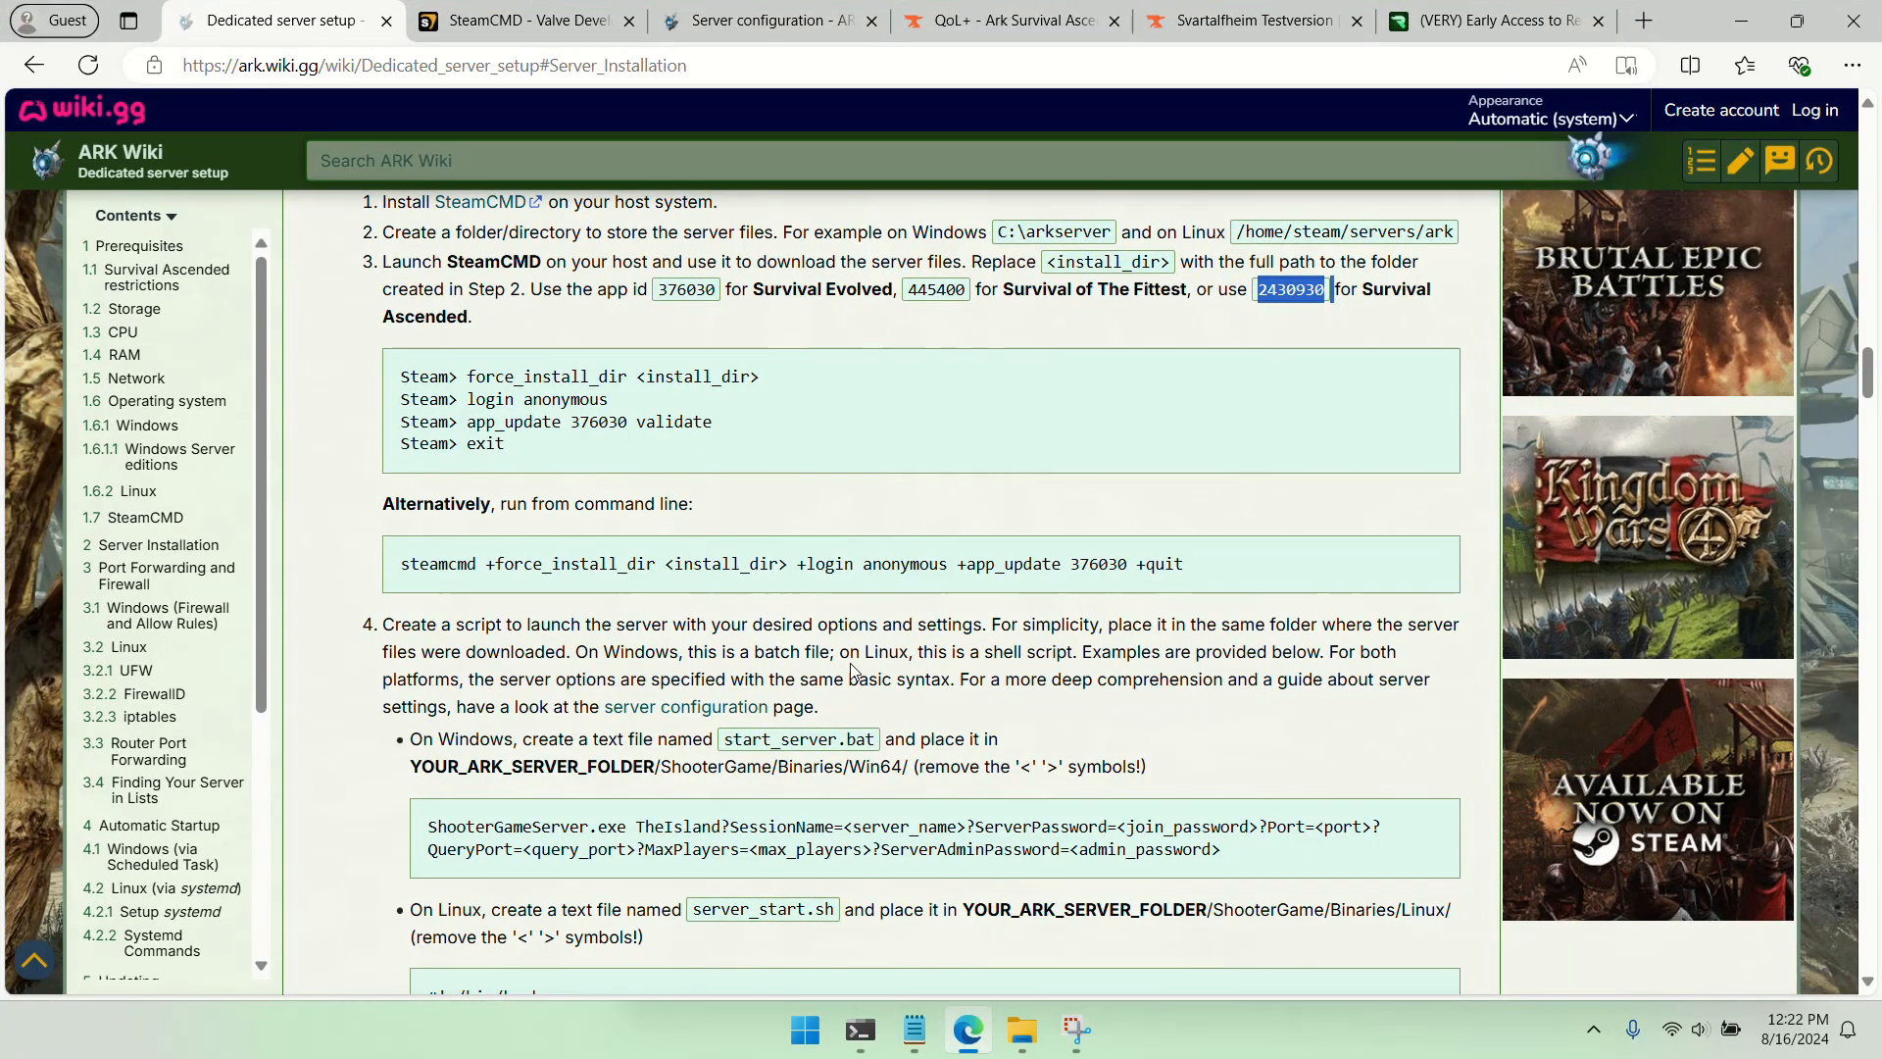
pyautogui.scroll(-3, 851, 670)
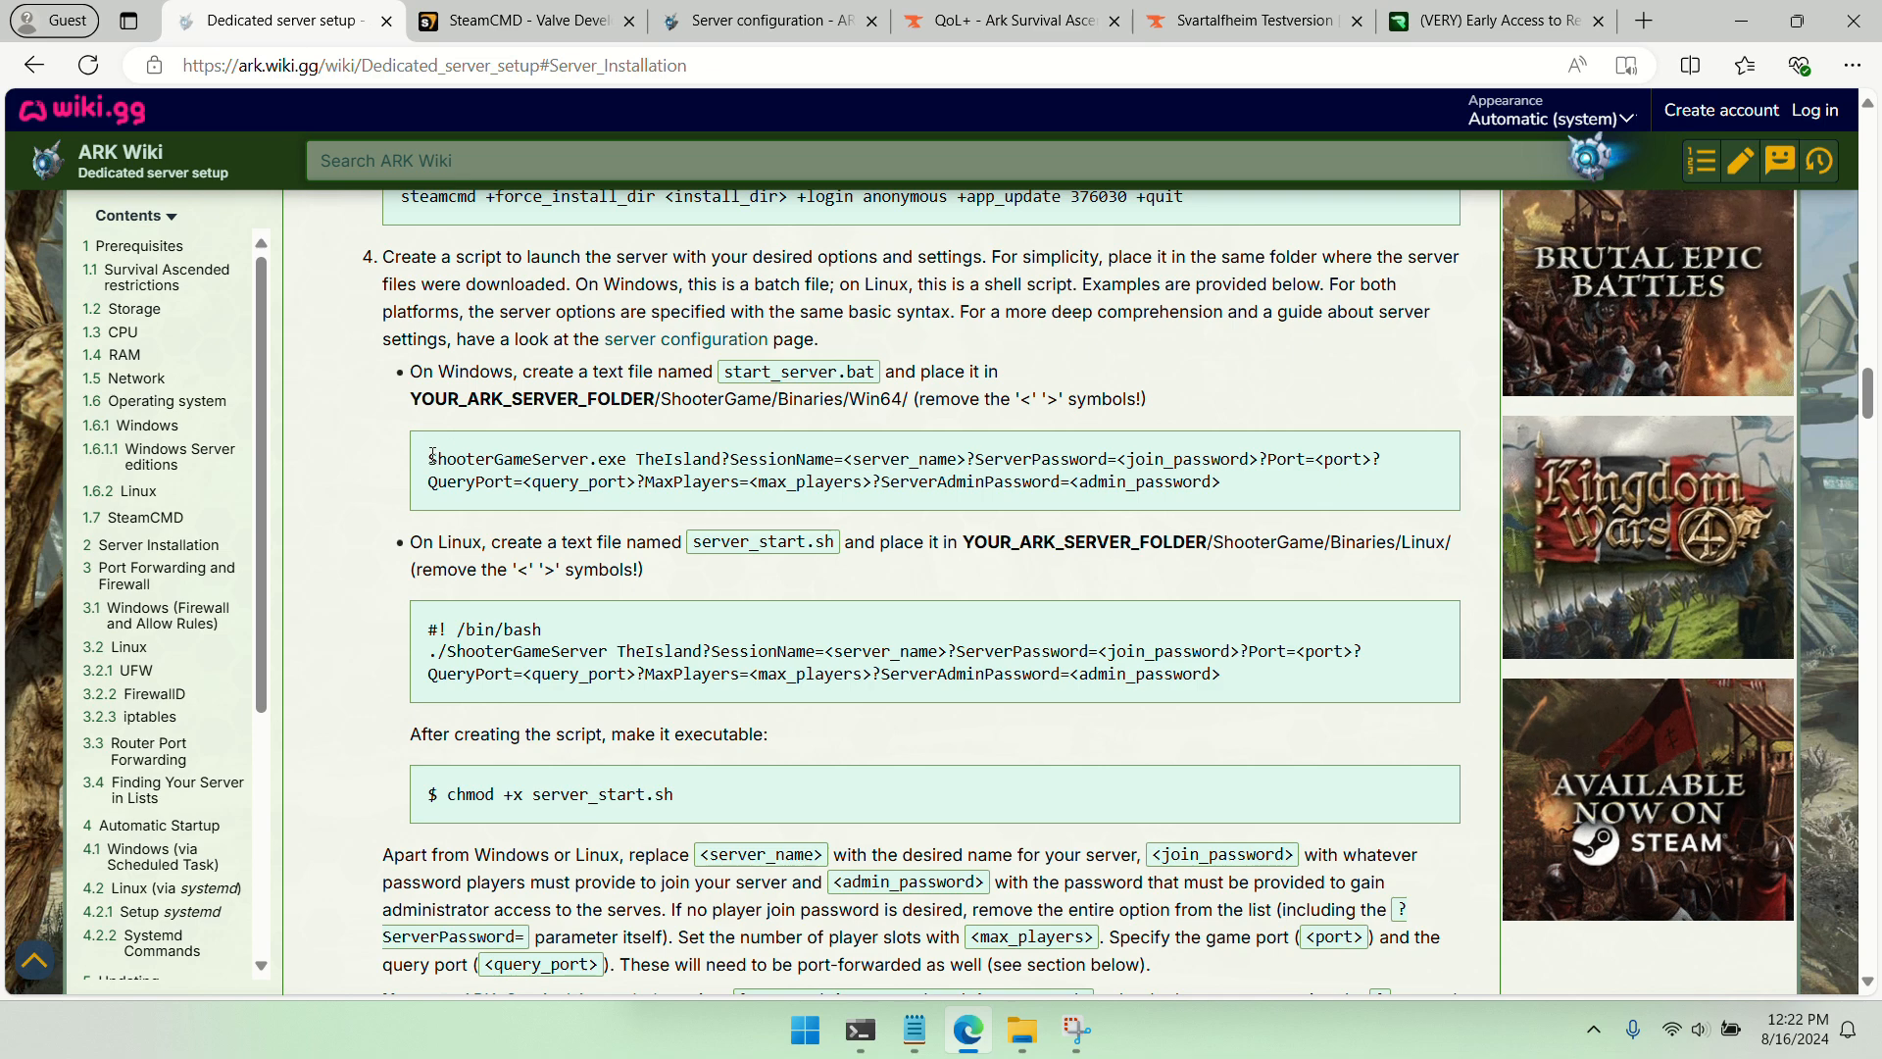
pyautogui.moveTo(428, 458); pyautogui.dragTo(1244, 492)
pyautogui.hotkey('ctrl', 'c')
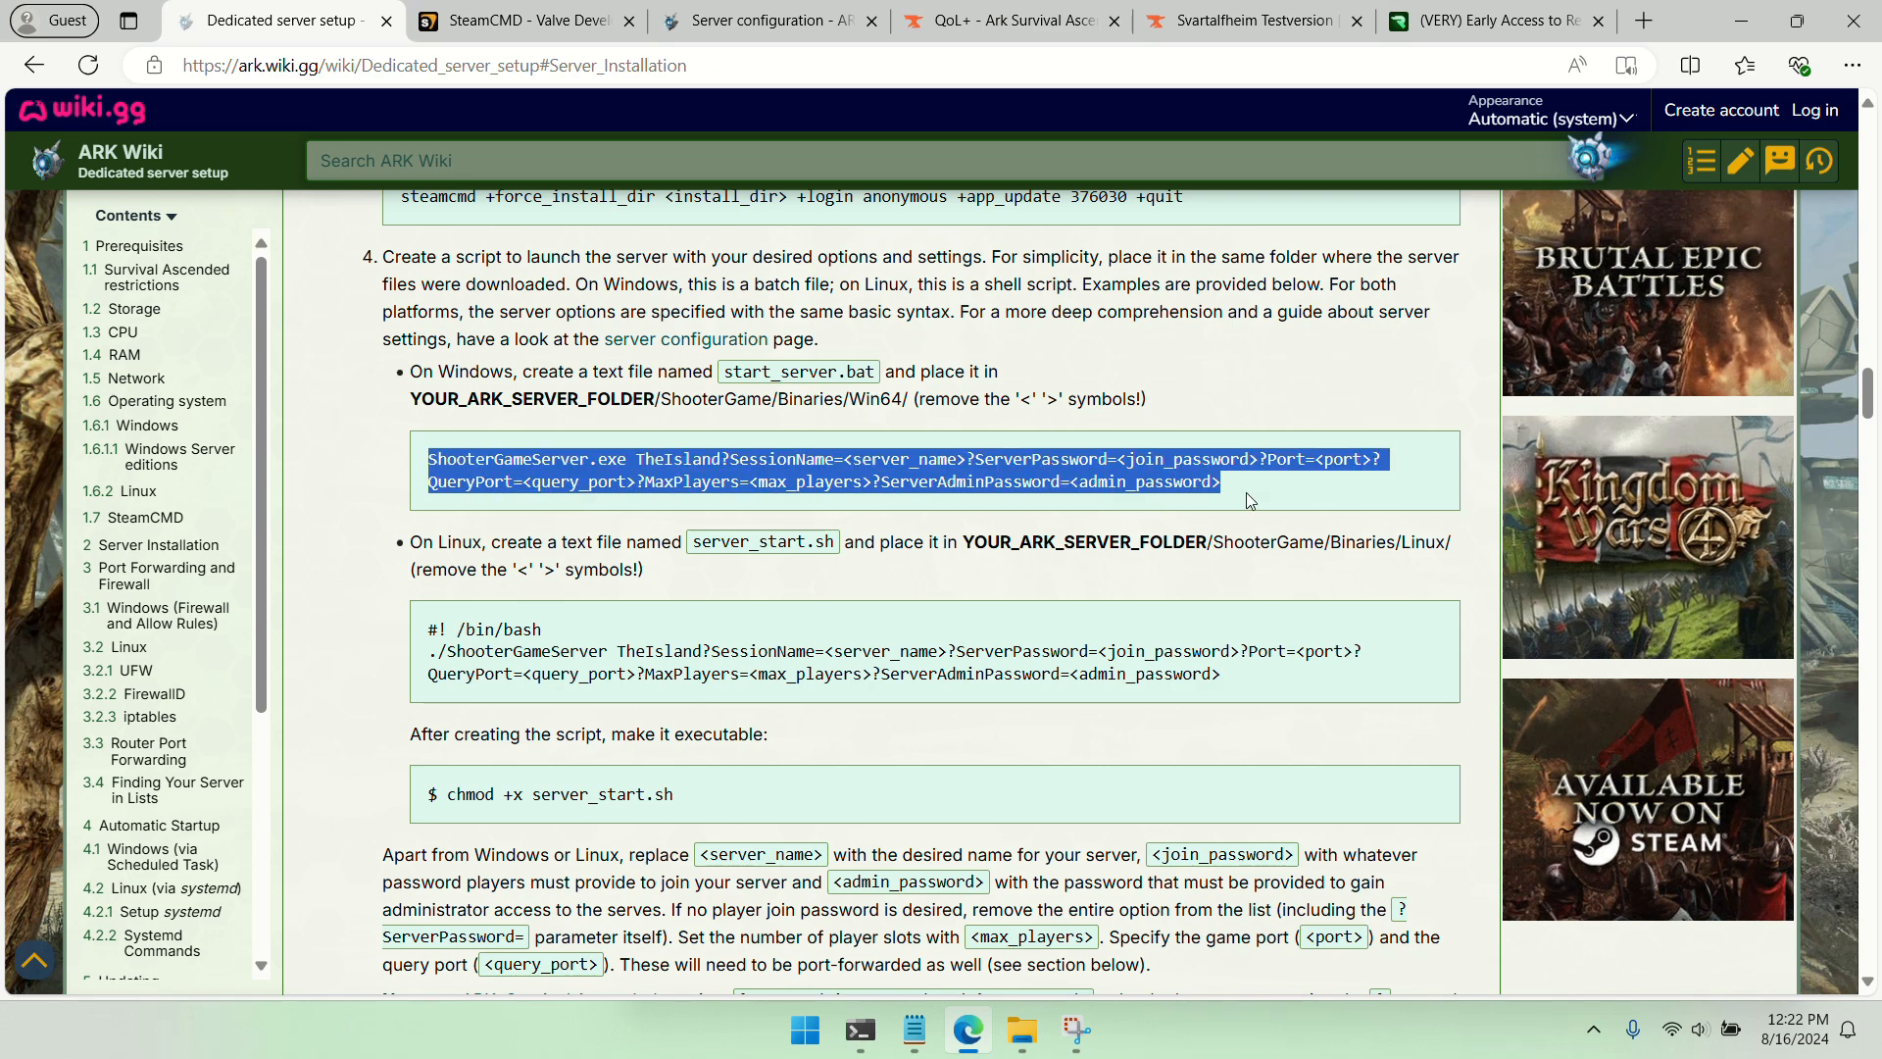
pyautogui.hotkey('alt', 'Tab')
pyautogui.hotkey('ctrl', 'v')
pyautogui.press('Return')
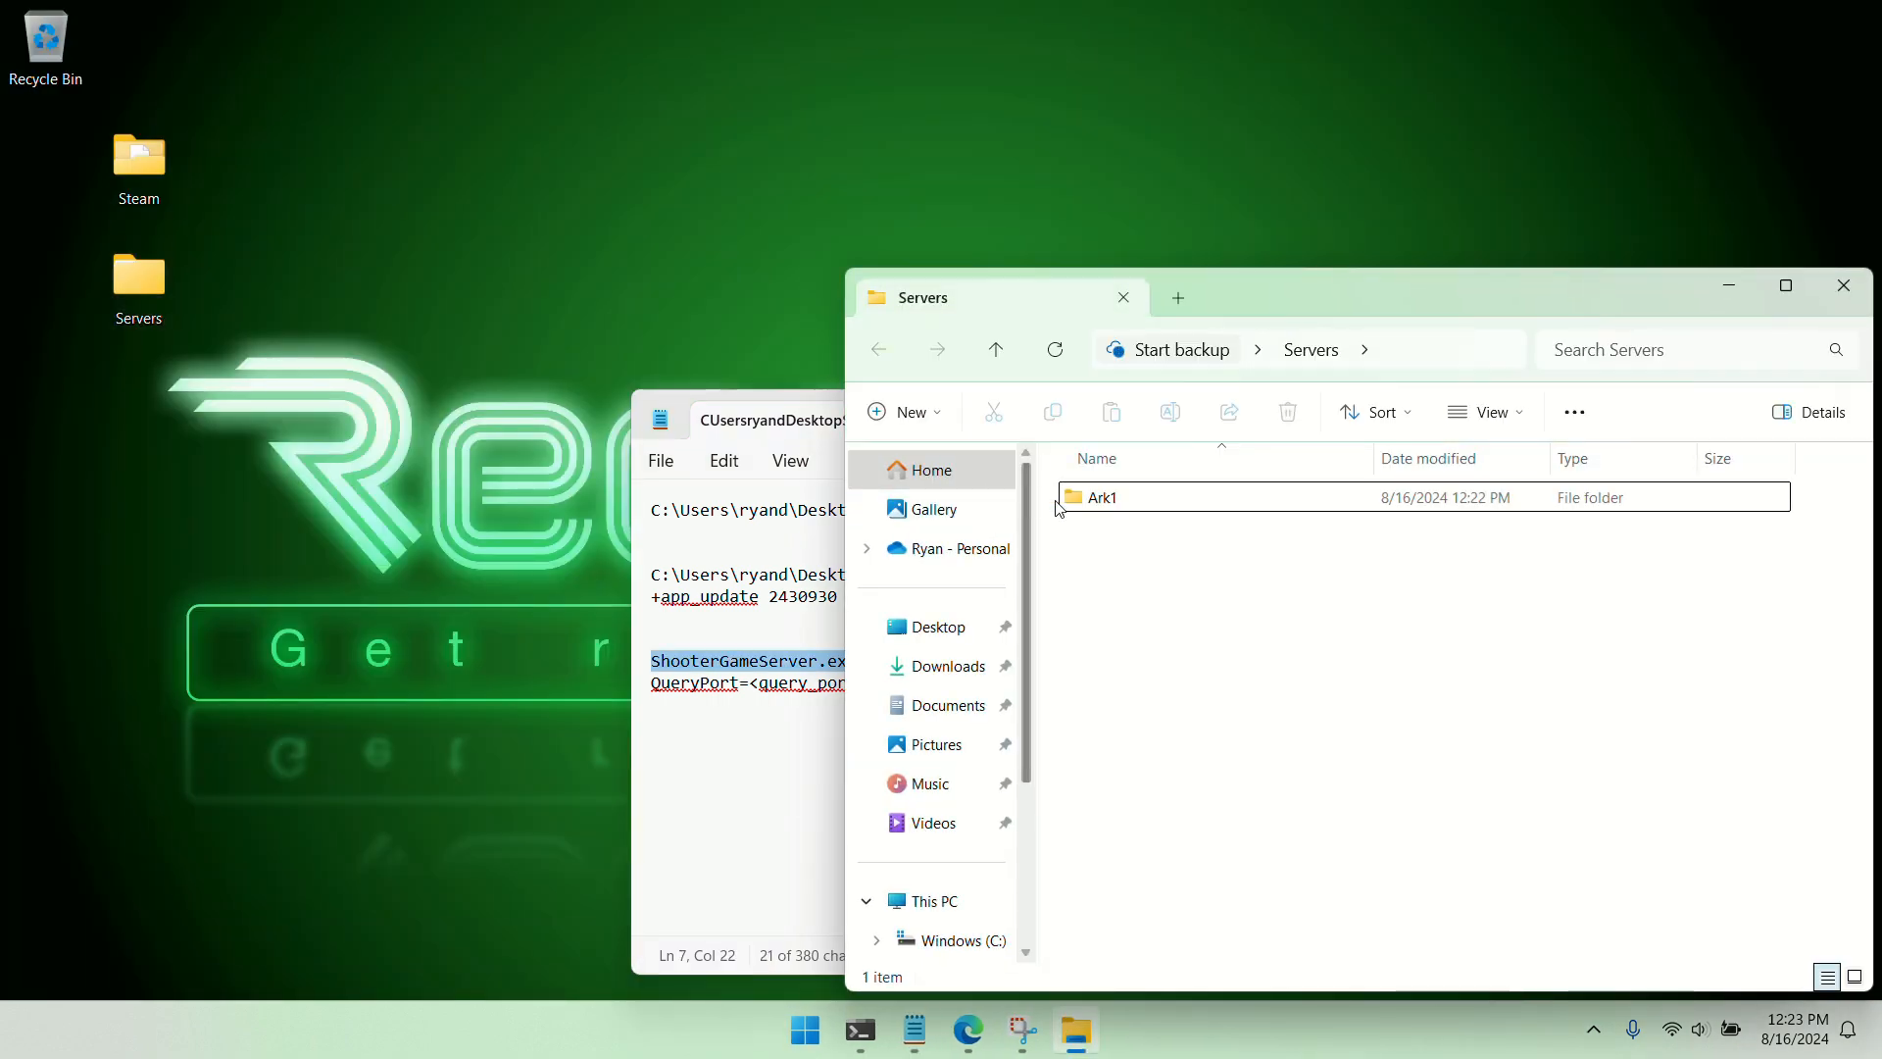
# Copy the path of ArkAscendedServer.exe from Ark1\ShooterGame\Binaries\Win64 in the Servers folder and close the folder window
pyautogui.doubleClick(1104, 497)
pyautogui.moveTo(1301, 307); pyautogui.dragTo(786, 154)
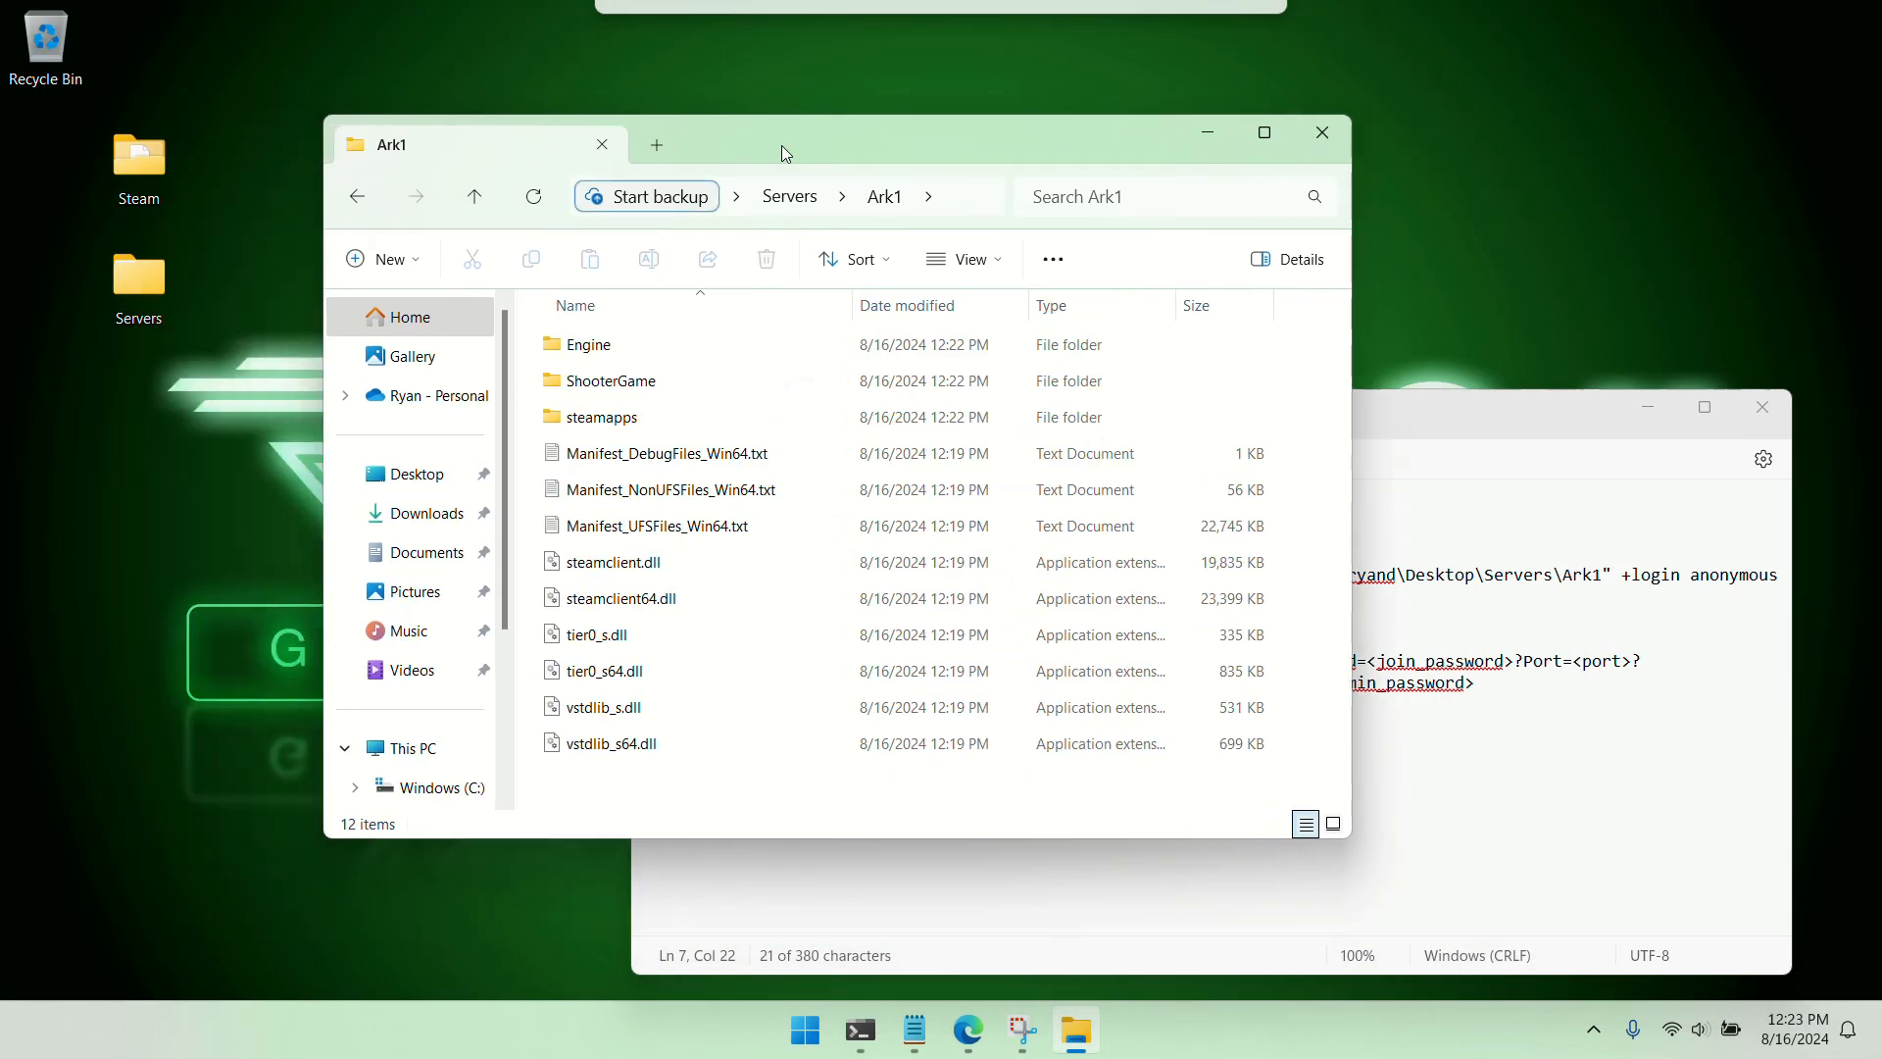
pyautogui.doubleClick(619, 388)
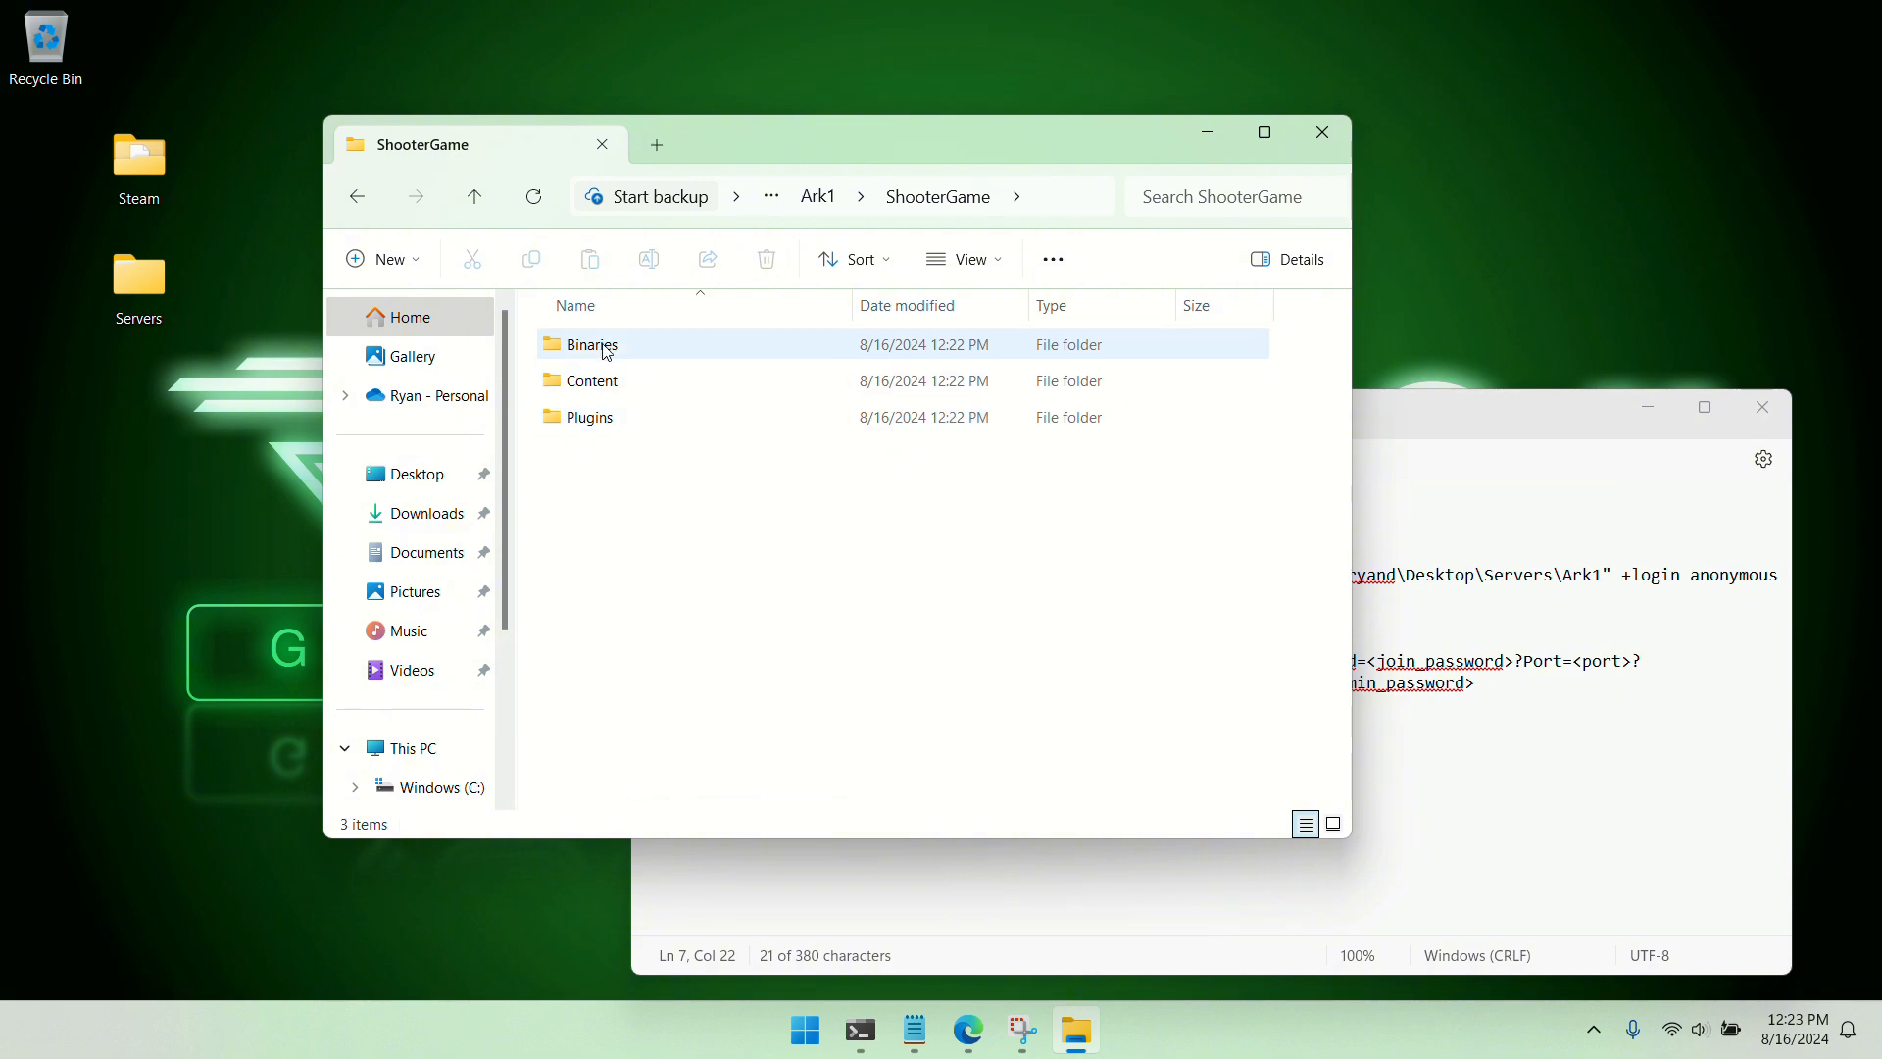
pyautogui.doubleClick(600, 345)
pyautogui.doubleClick(589, 351)
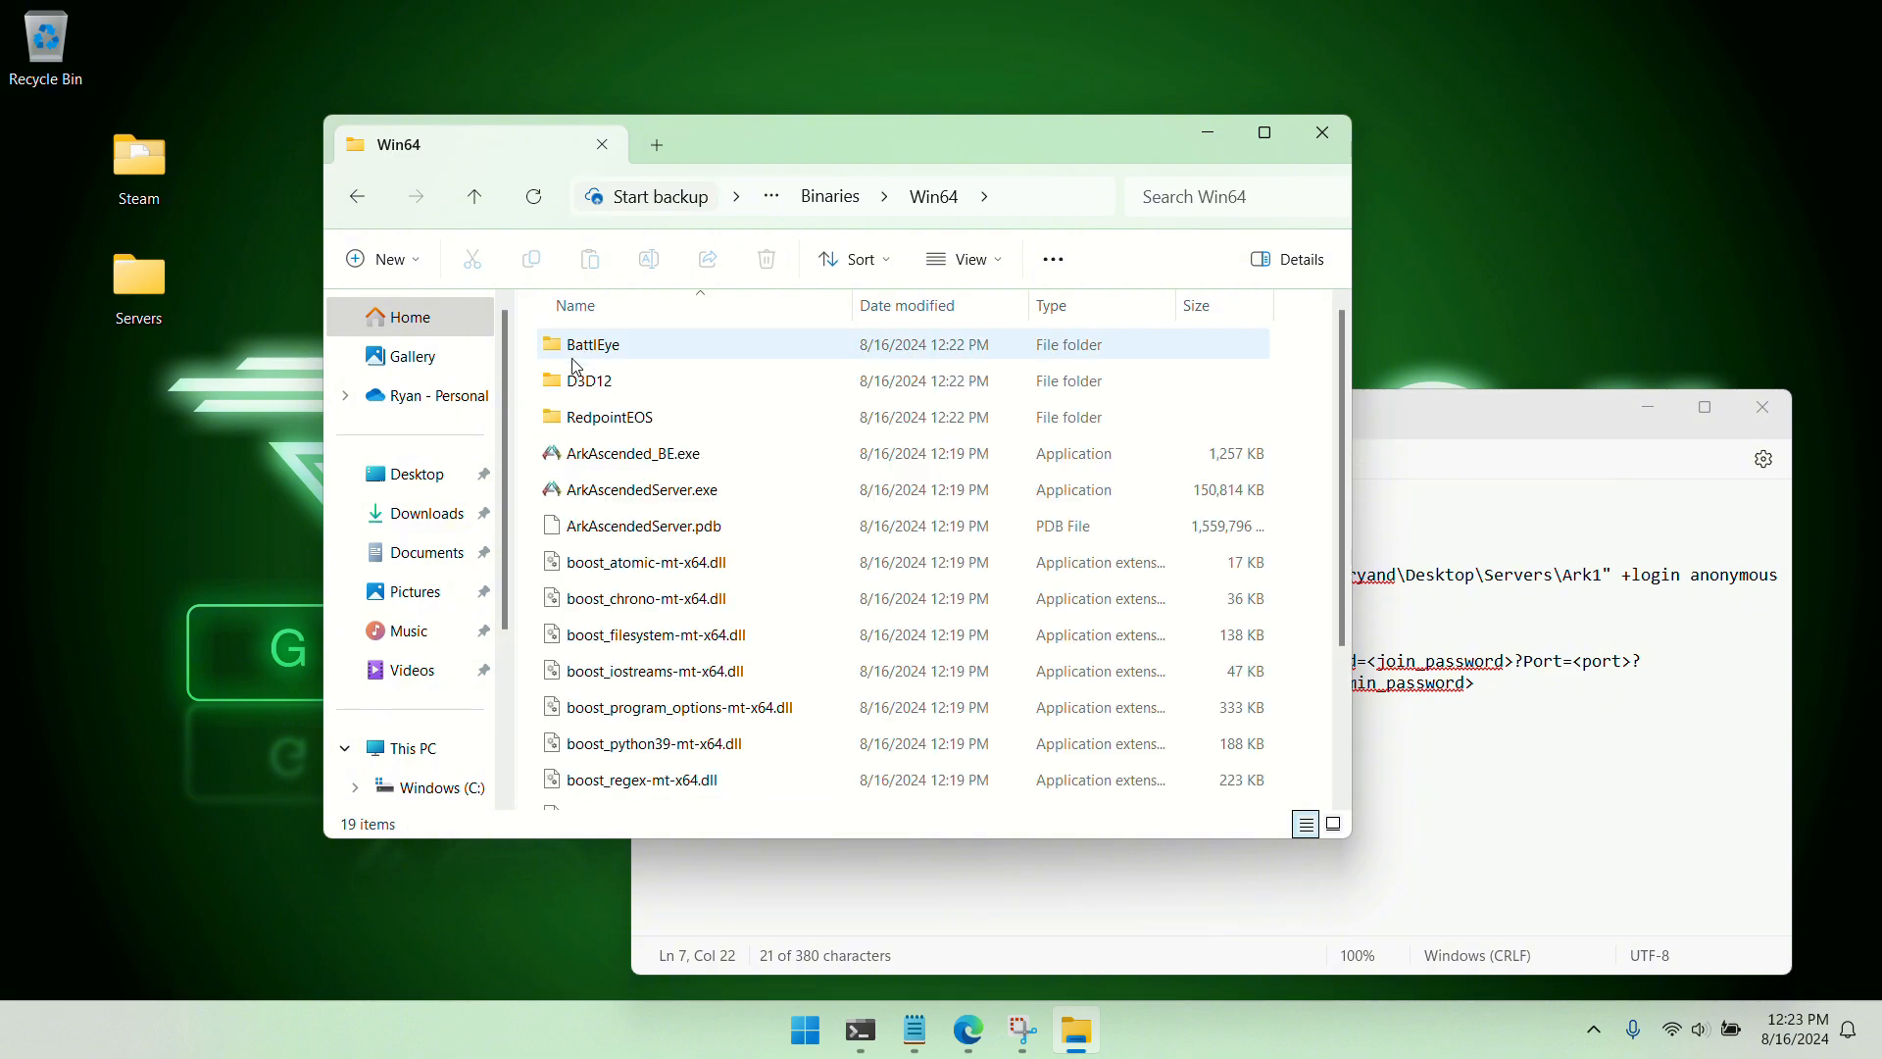
pyautogui.rightClick(632, 495)
pyautogui.click(784, 747)
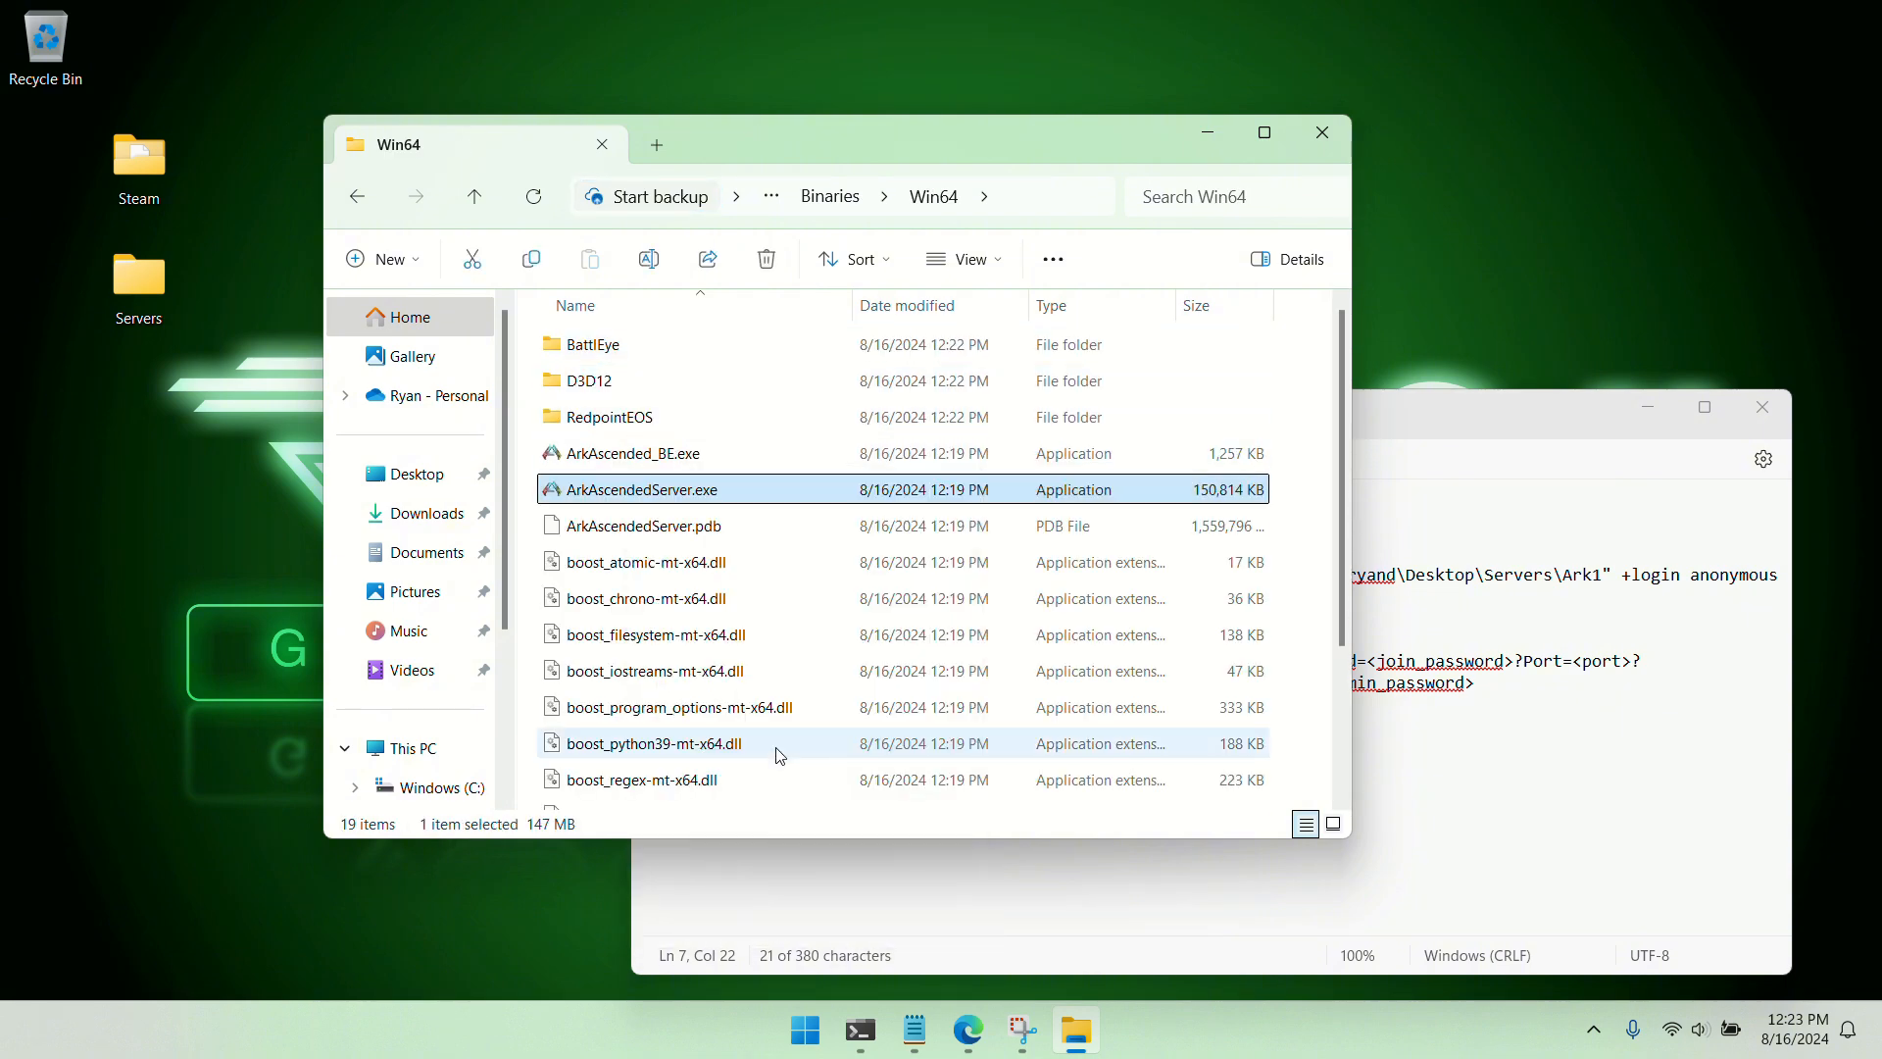
pyautogui.click(1331, 149)
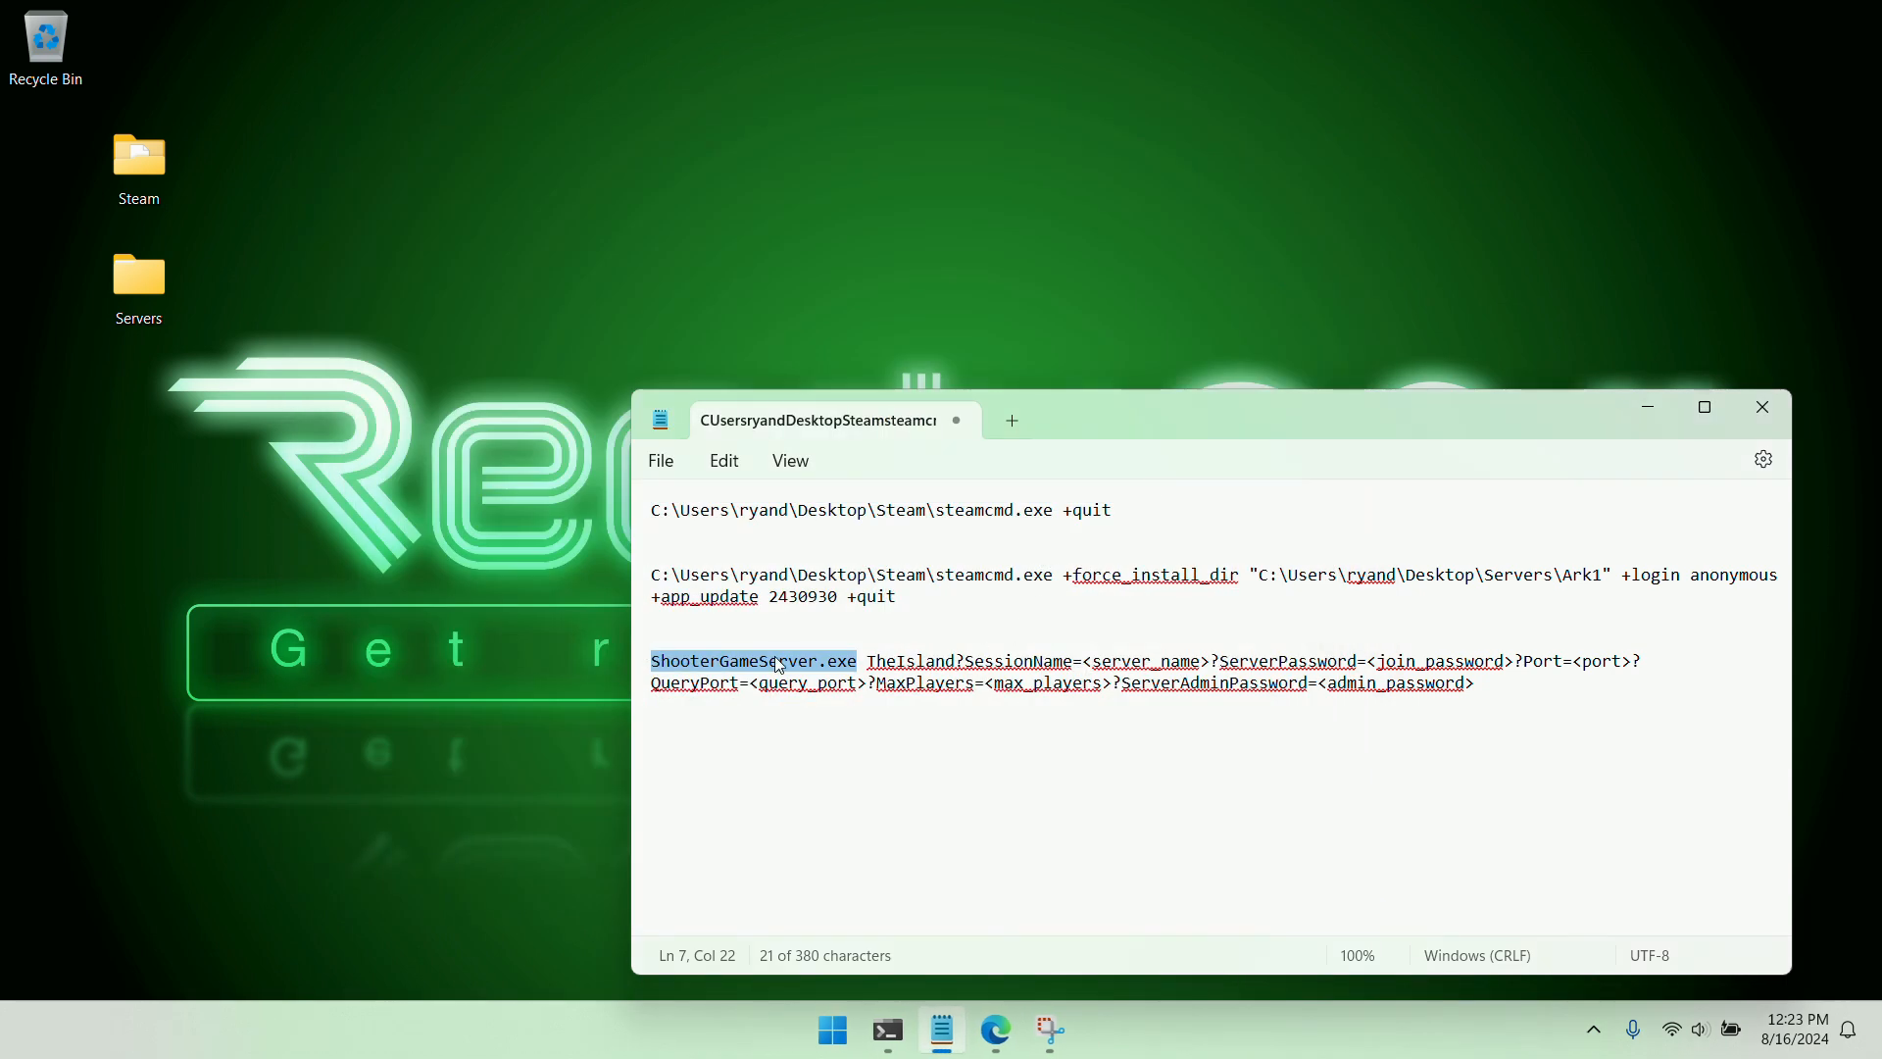
# Replace ShooterGameServer.exe in the launch command with the copied ArkAscendedServer.exe path, without quotation marks
pyautogui.rightClick(823, 664)
pyautogui.click(943, 250)
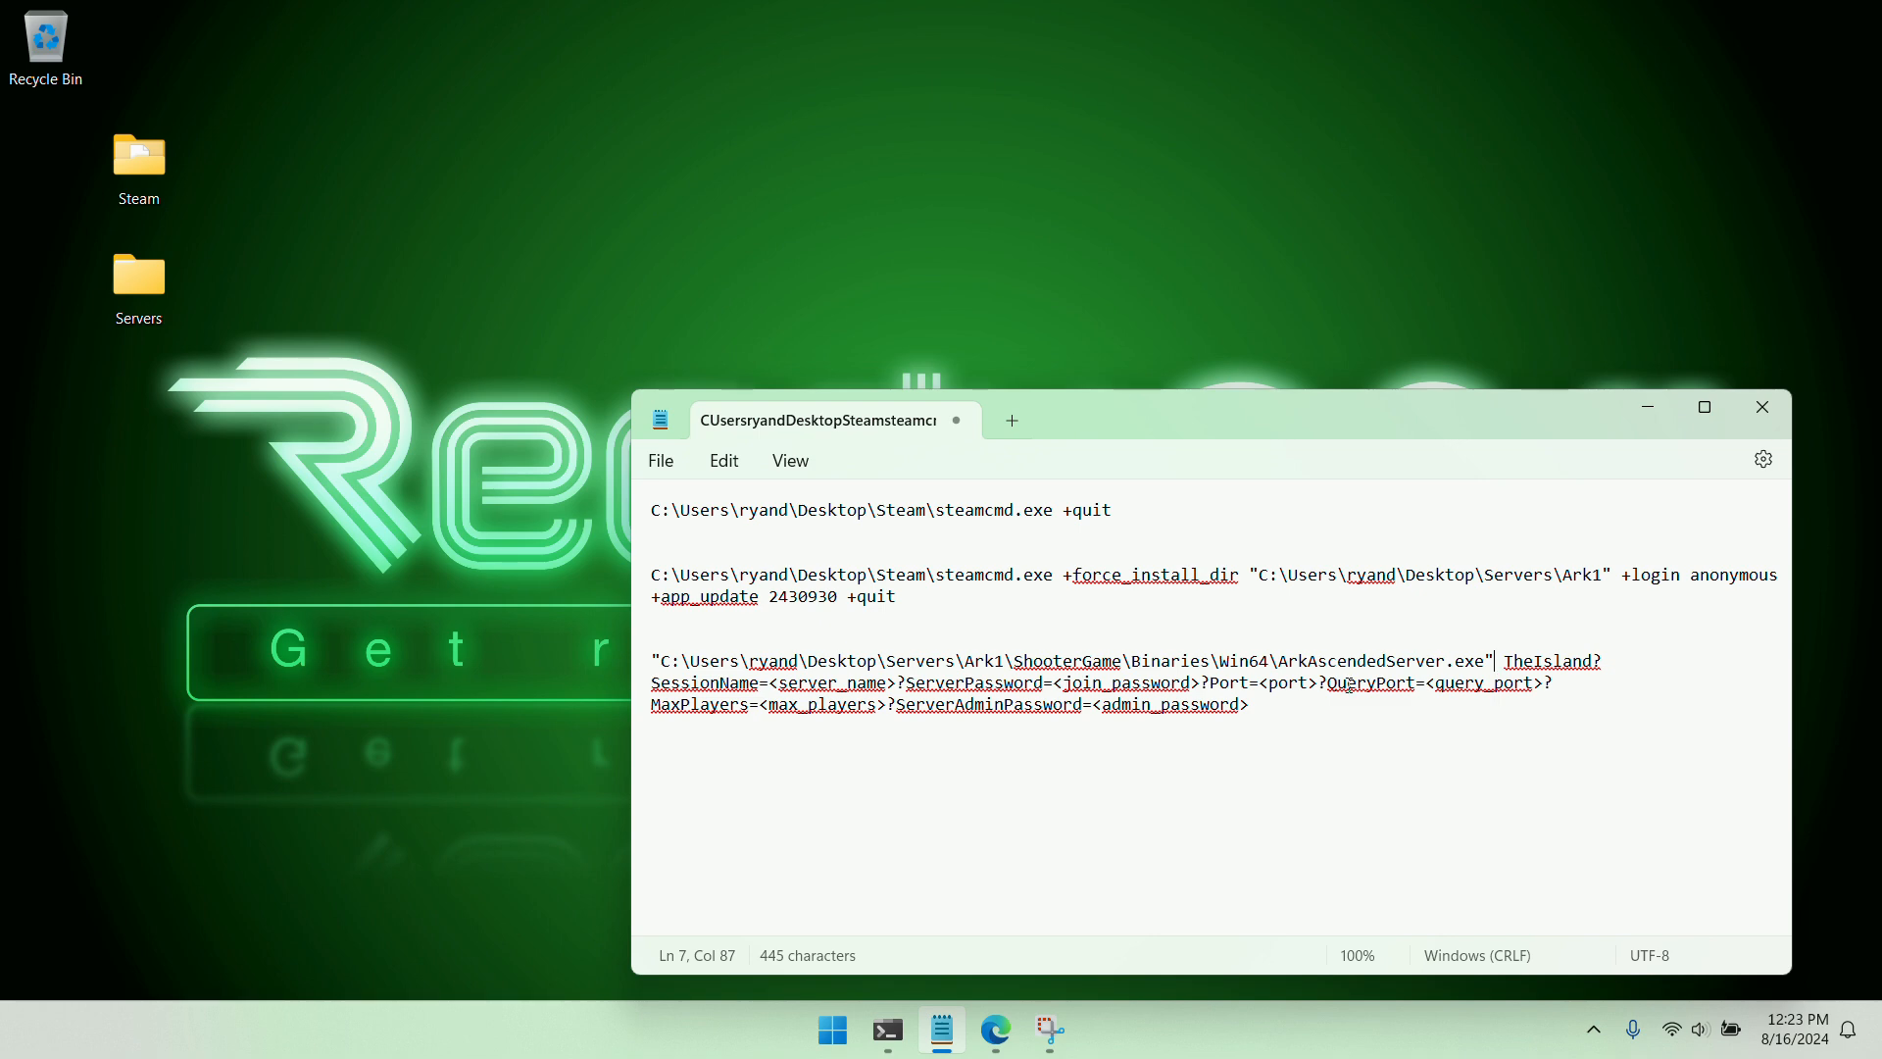
pyautogui.press('BackSpace')
pyautogui.press('BackSpace')
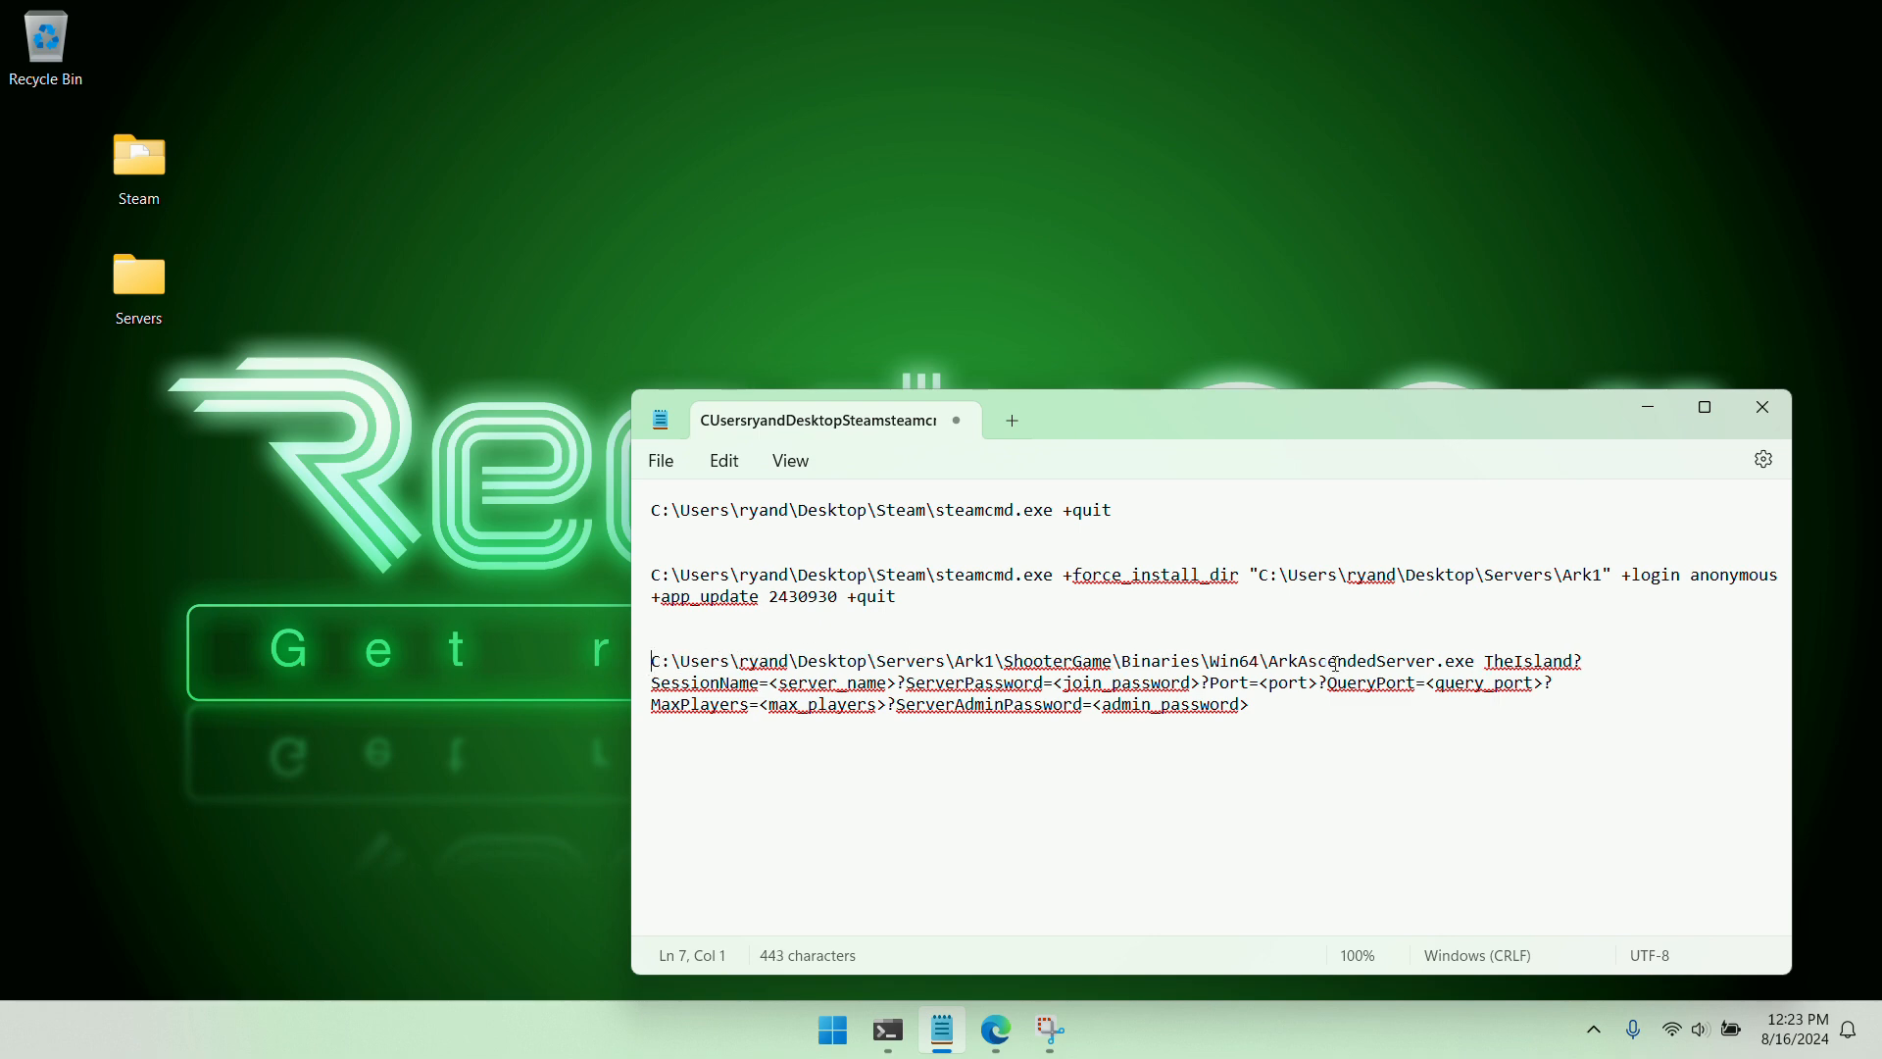
# Replace the map name TheIsland in the launch command with TheIsland_WP
pyautogui.doubleClick(1507, 660)
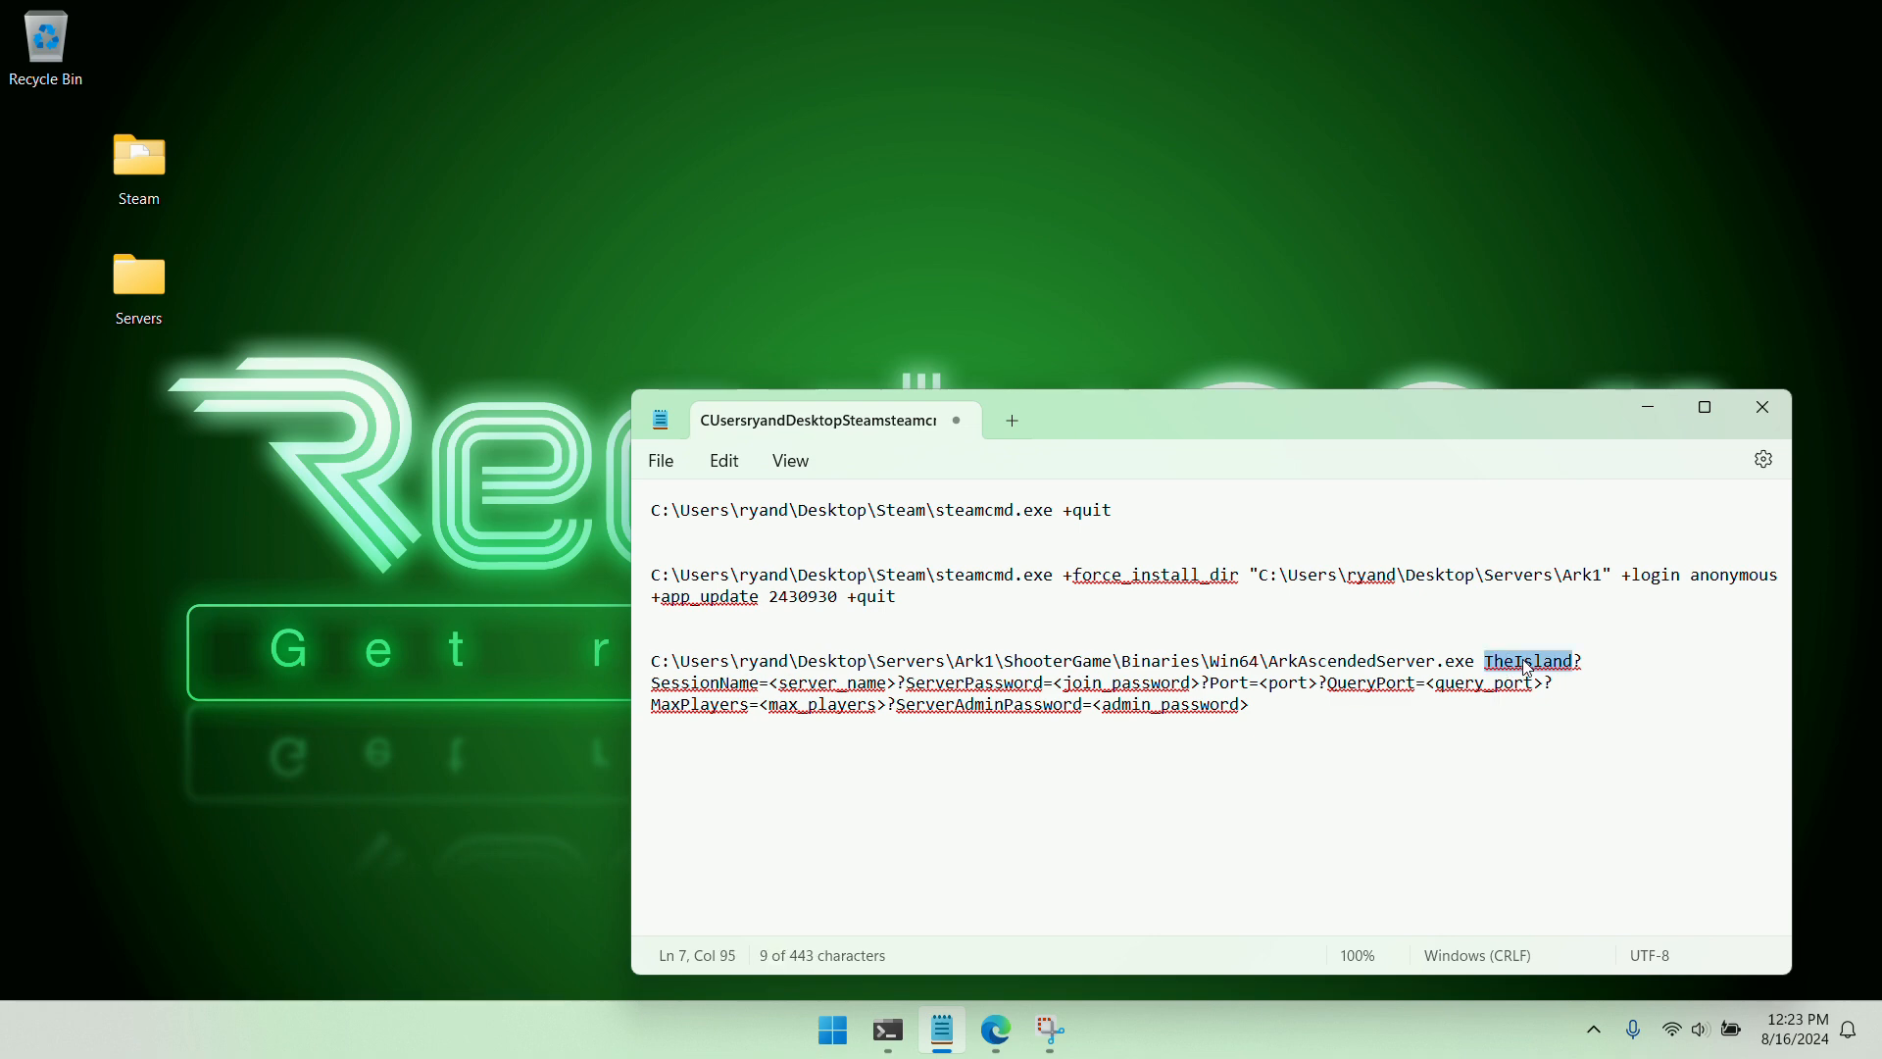
pyautogui.rightClick(1526, 669)
pyautogui.click(1288, 310)
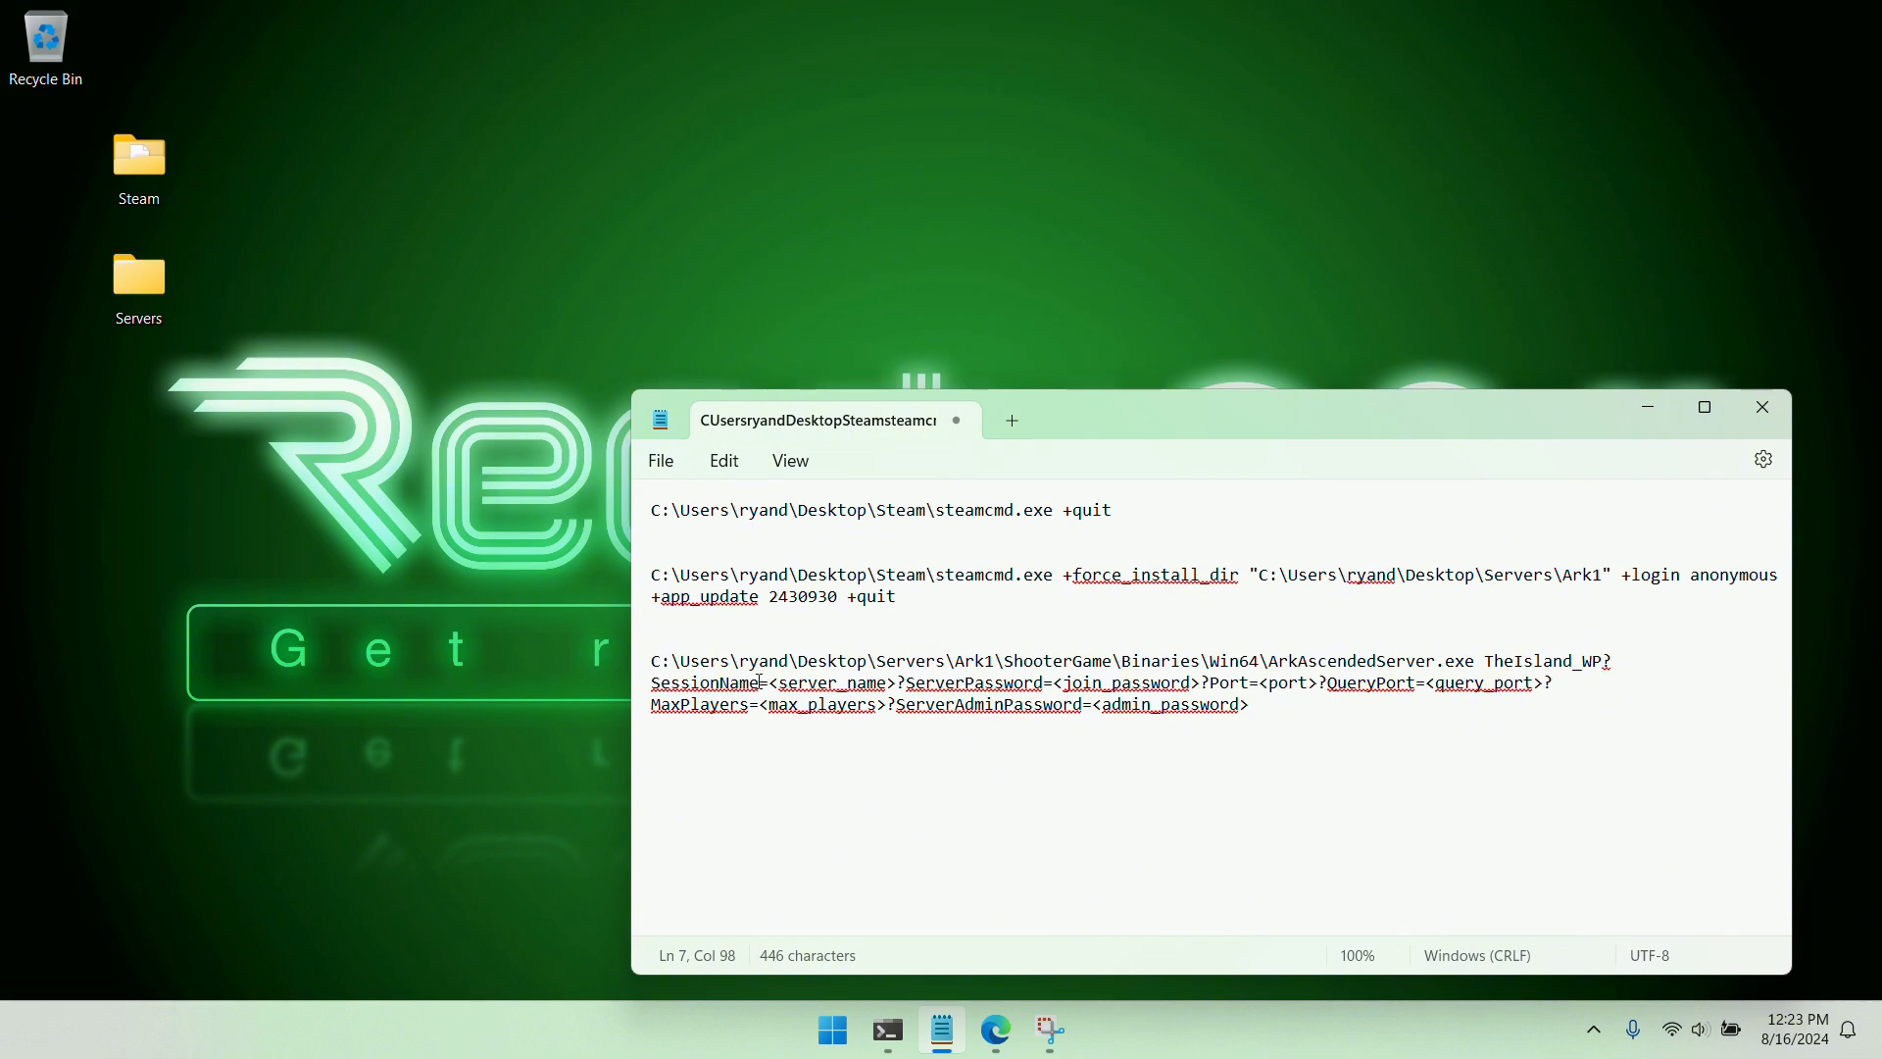
# Set SessionName to "Fun Server on The Island", fill in the server password, and set Port to 11000, QueryPort to 12000 and MaxPlayers to 50
pyautogui.moveTo(774, 682); pyautogui.dragTo(896, 692)
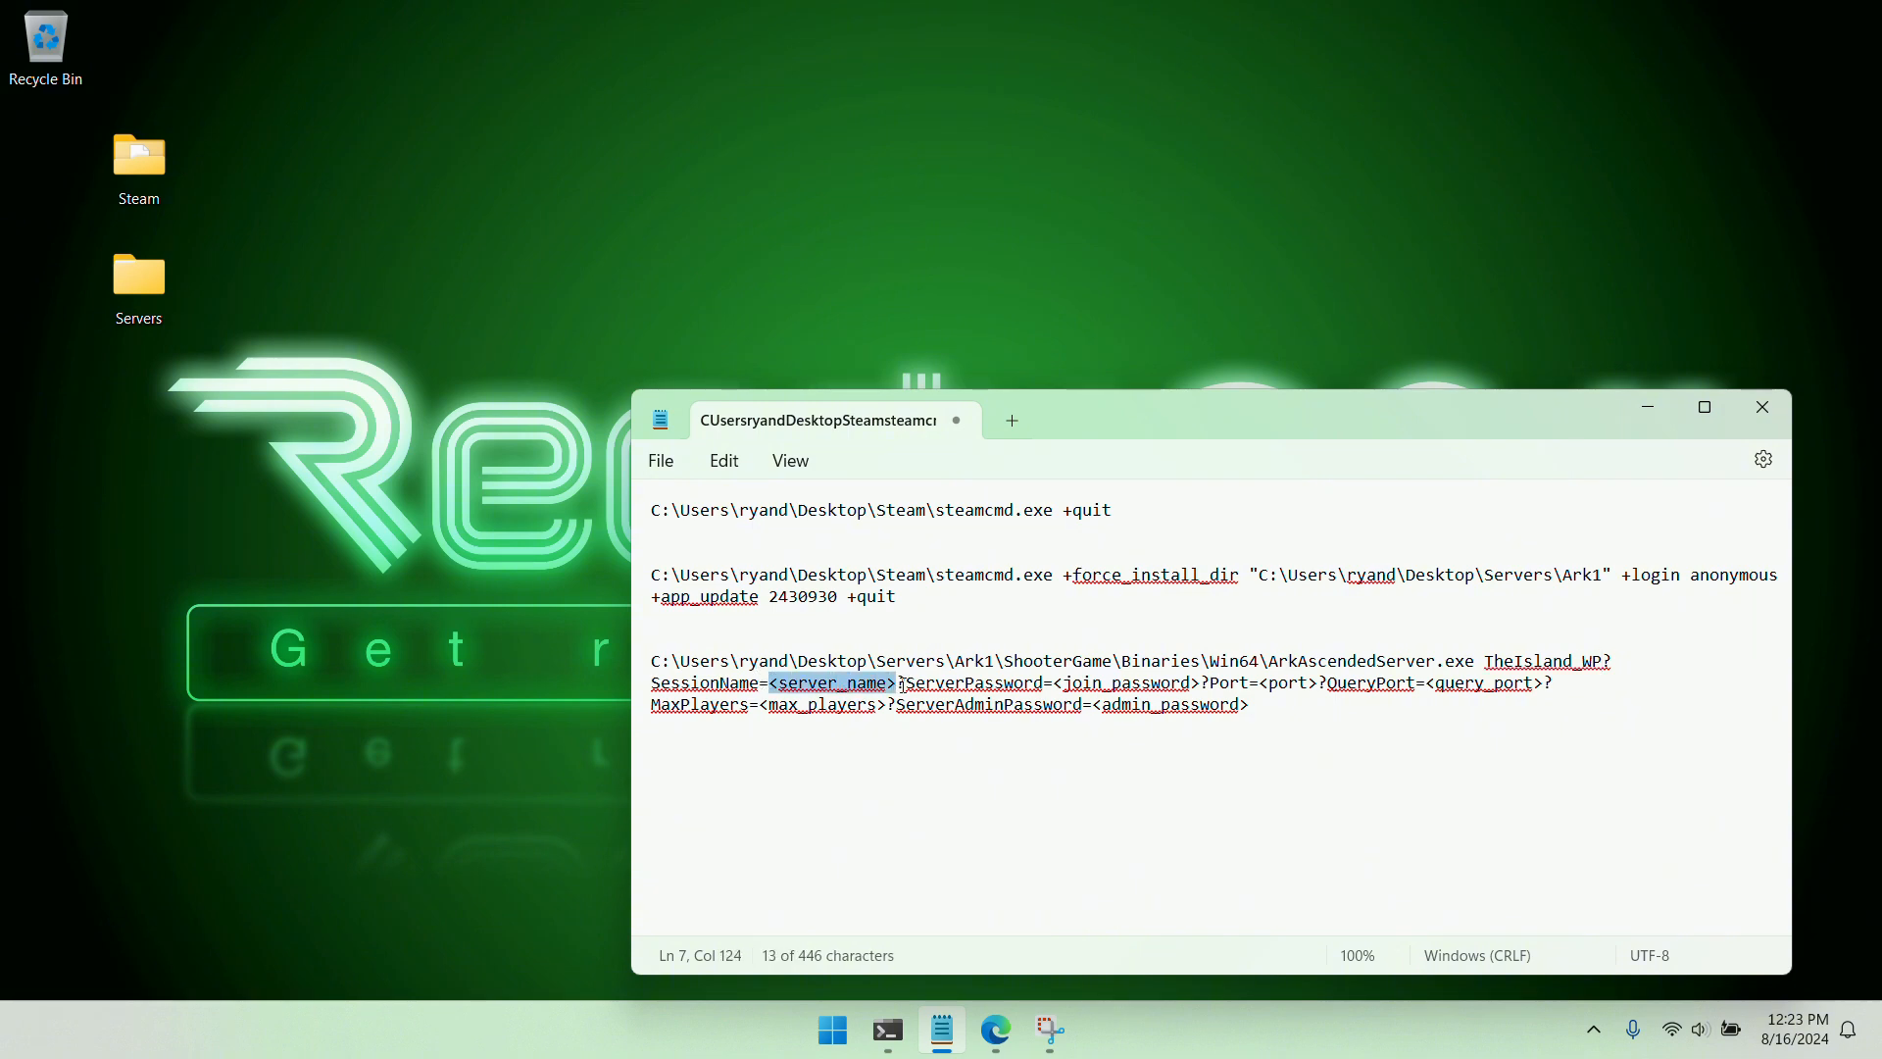
pyautogui.write('"Fun Server on The Island"')
pyautogui.moveTo(1016, 683); pyautogui.dragTo(1571, 696)
pyautogui.write('pass1')
pyautogui.write('11000')
pyautogui.write('12000')
pyautogui.write('50')
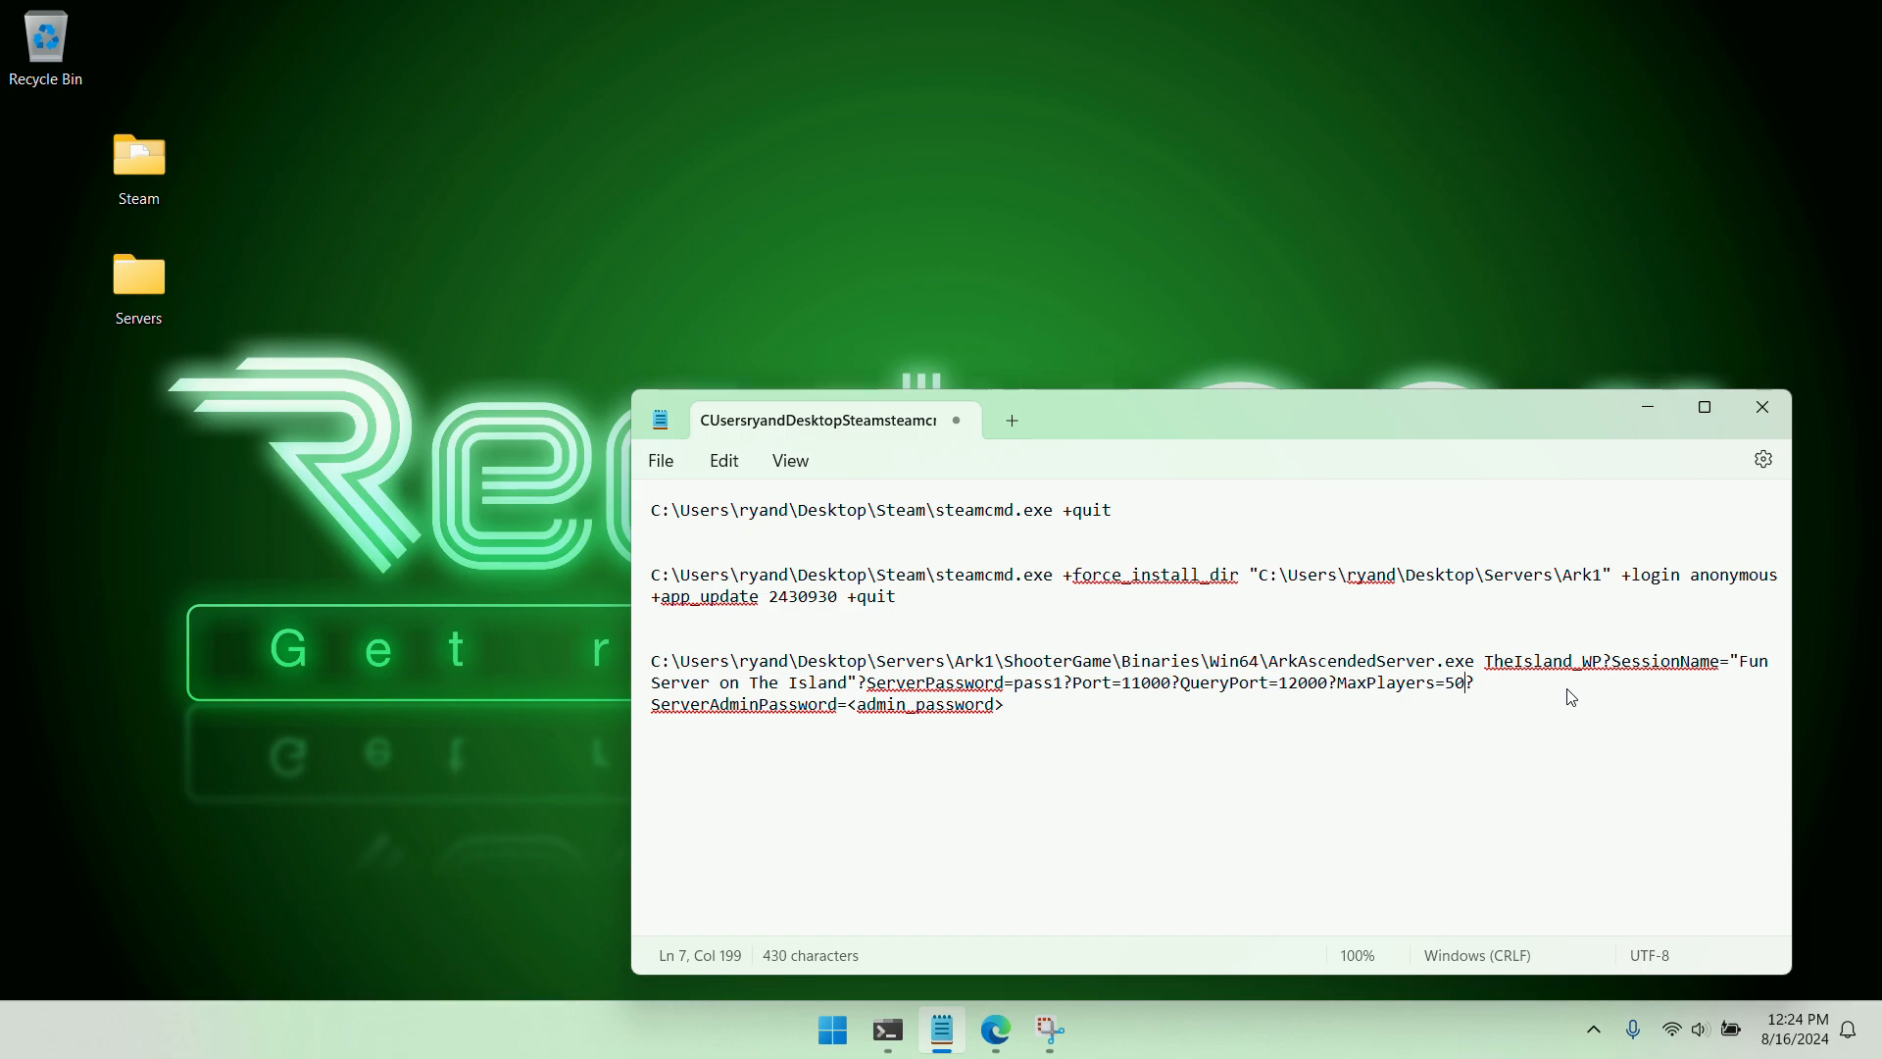
# Check the wiki's Server configuration page for how the port is passed as a command line argument
pyautogui.click(996, 1029)
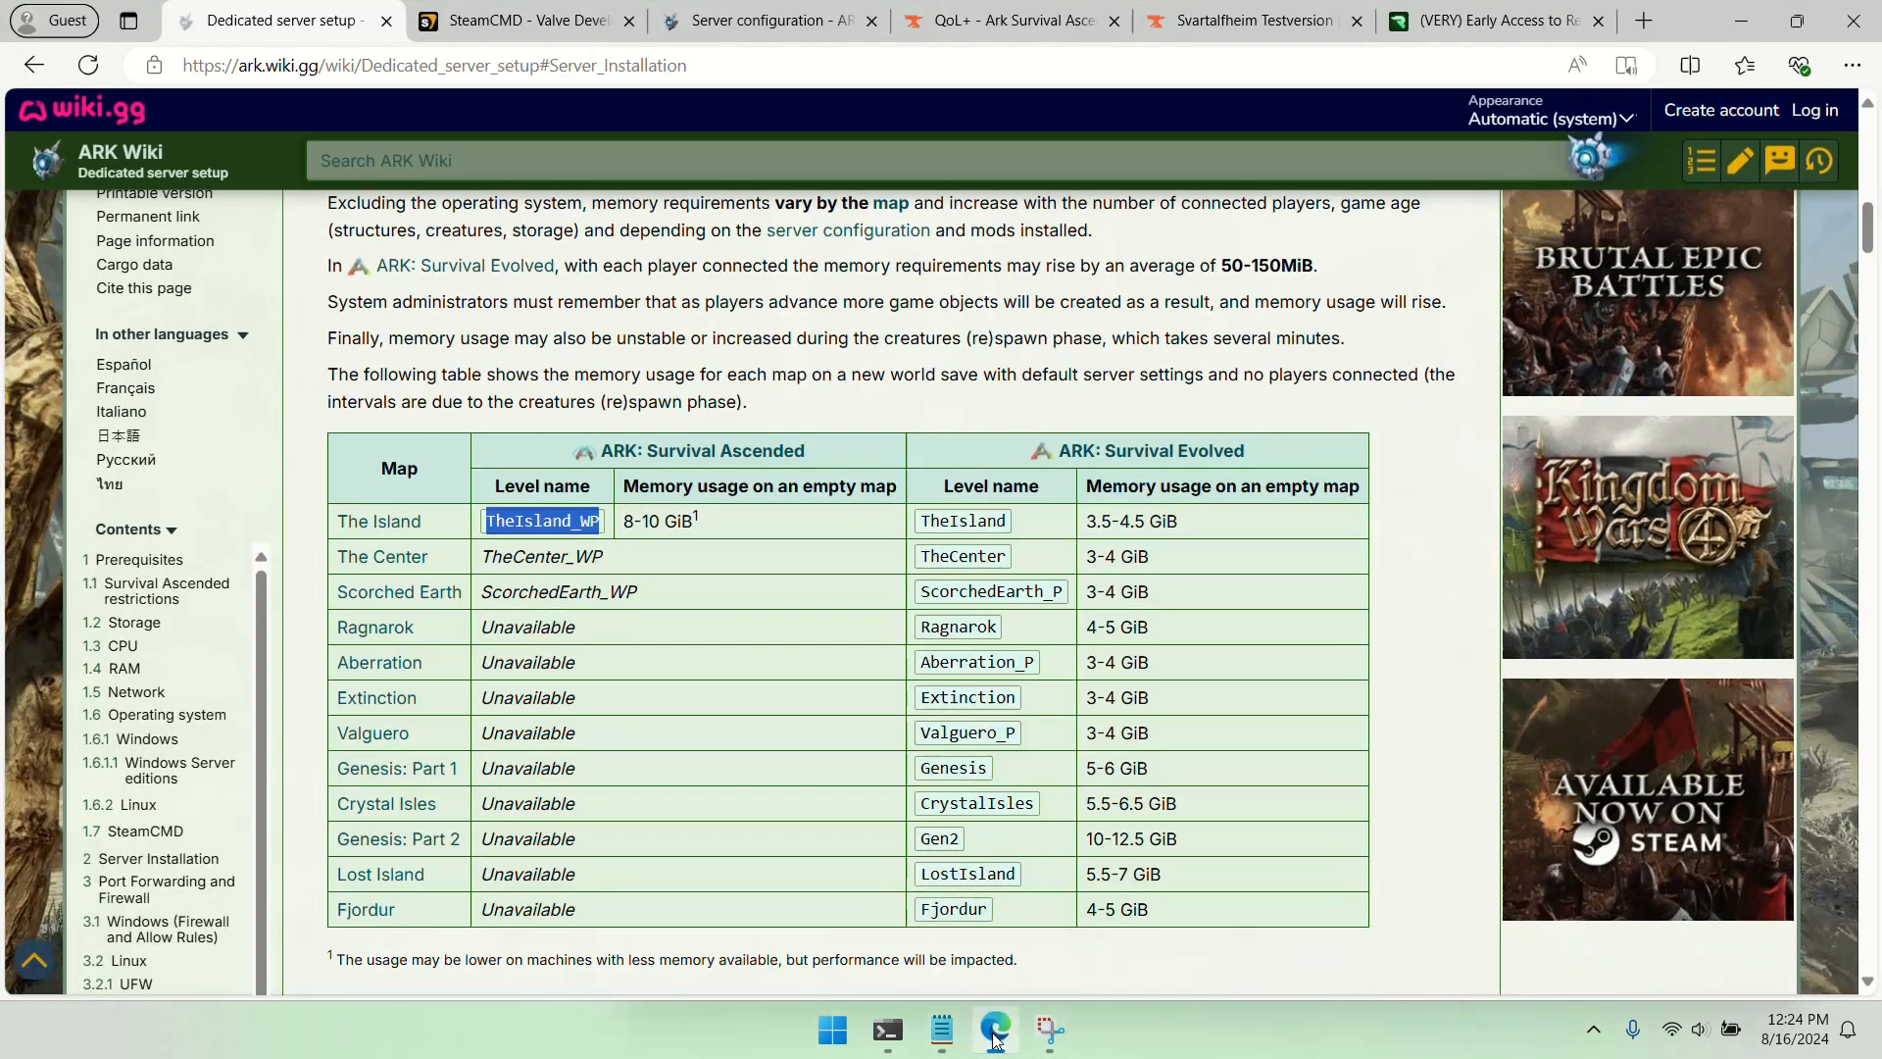
pyautogui.click(764, 20)
pyautogui.scroll(-20, 797, 517)
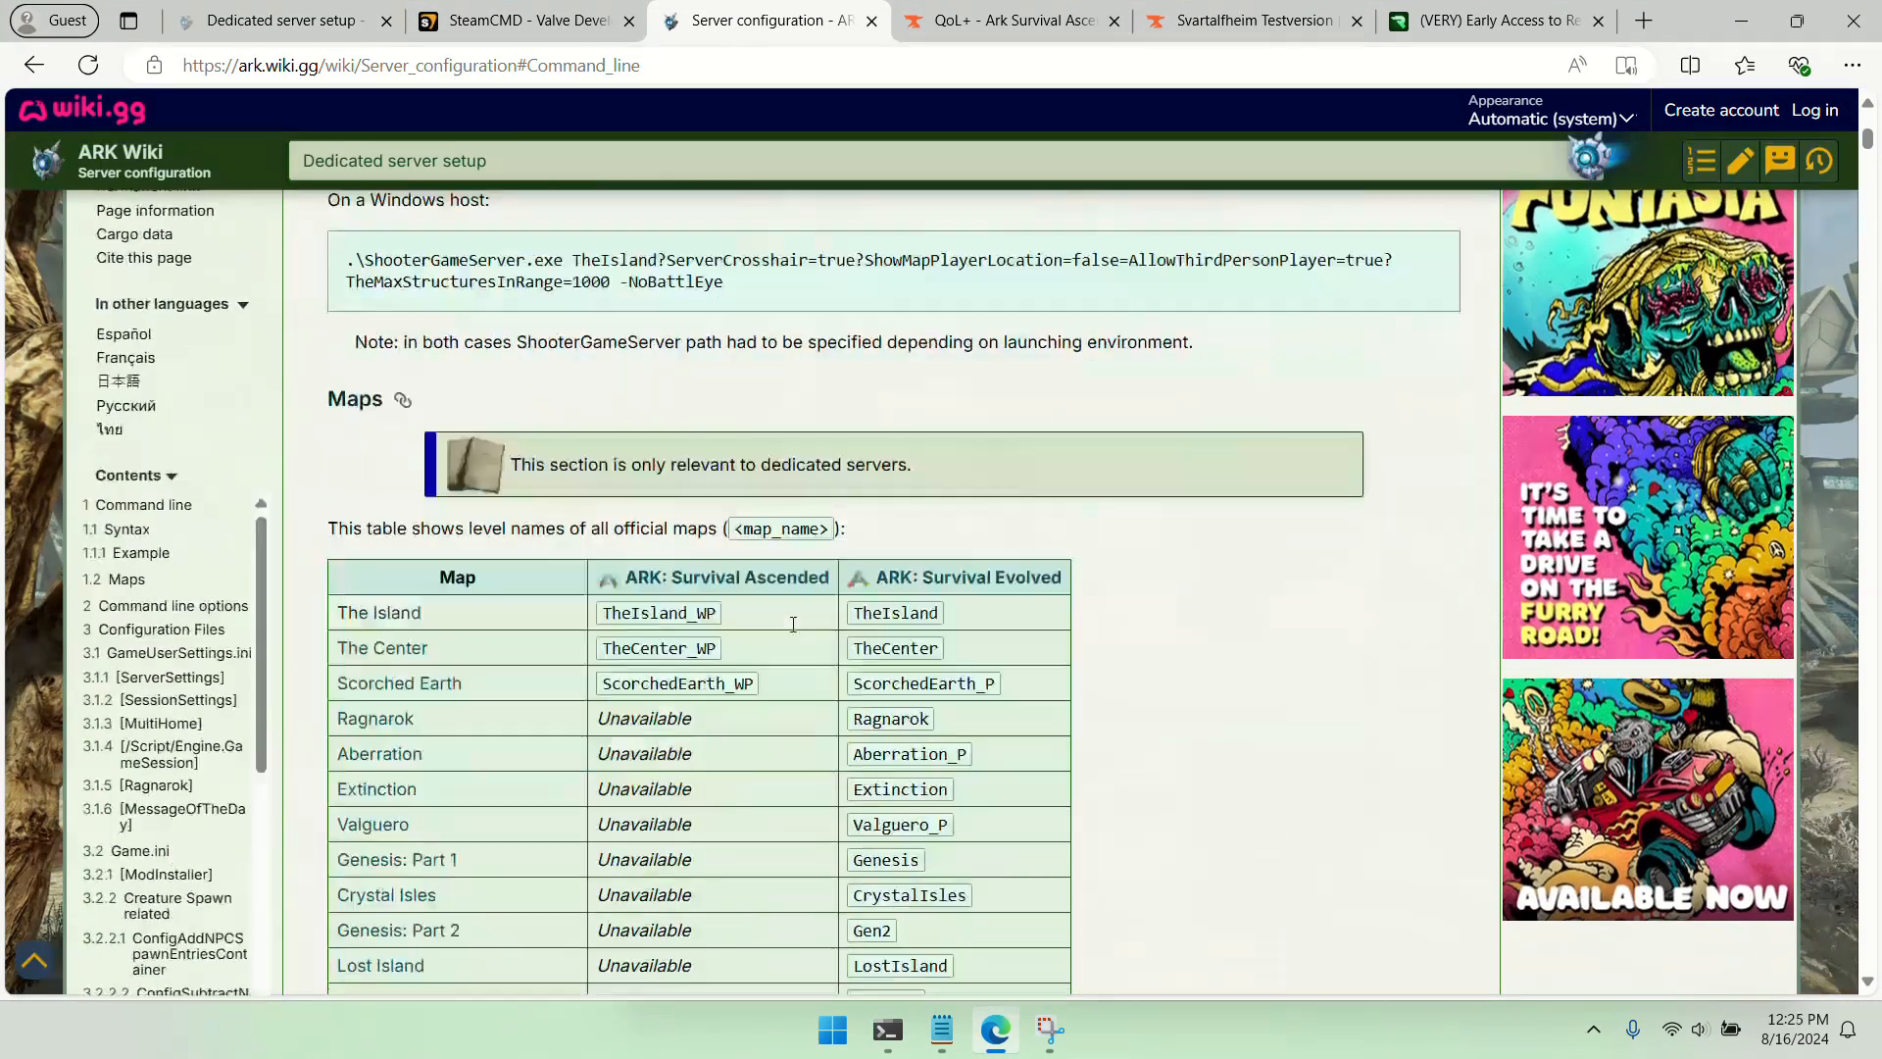
pyautogui.scroll(-20, 797, 509)
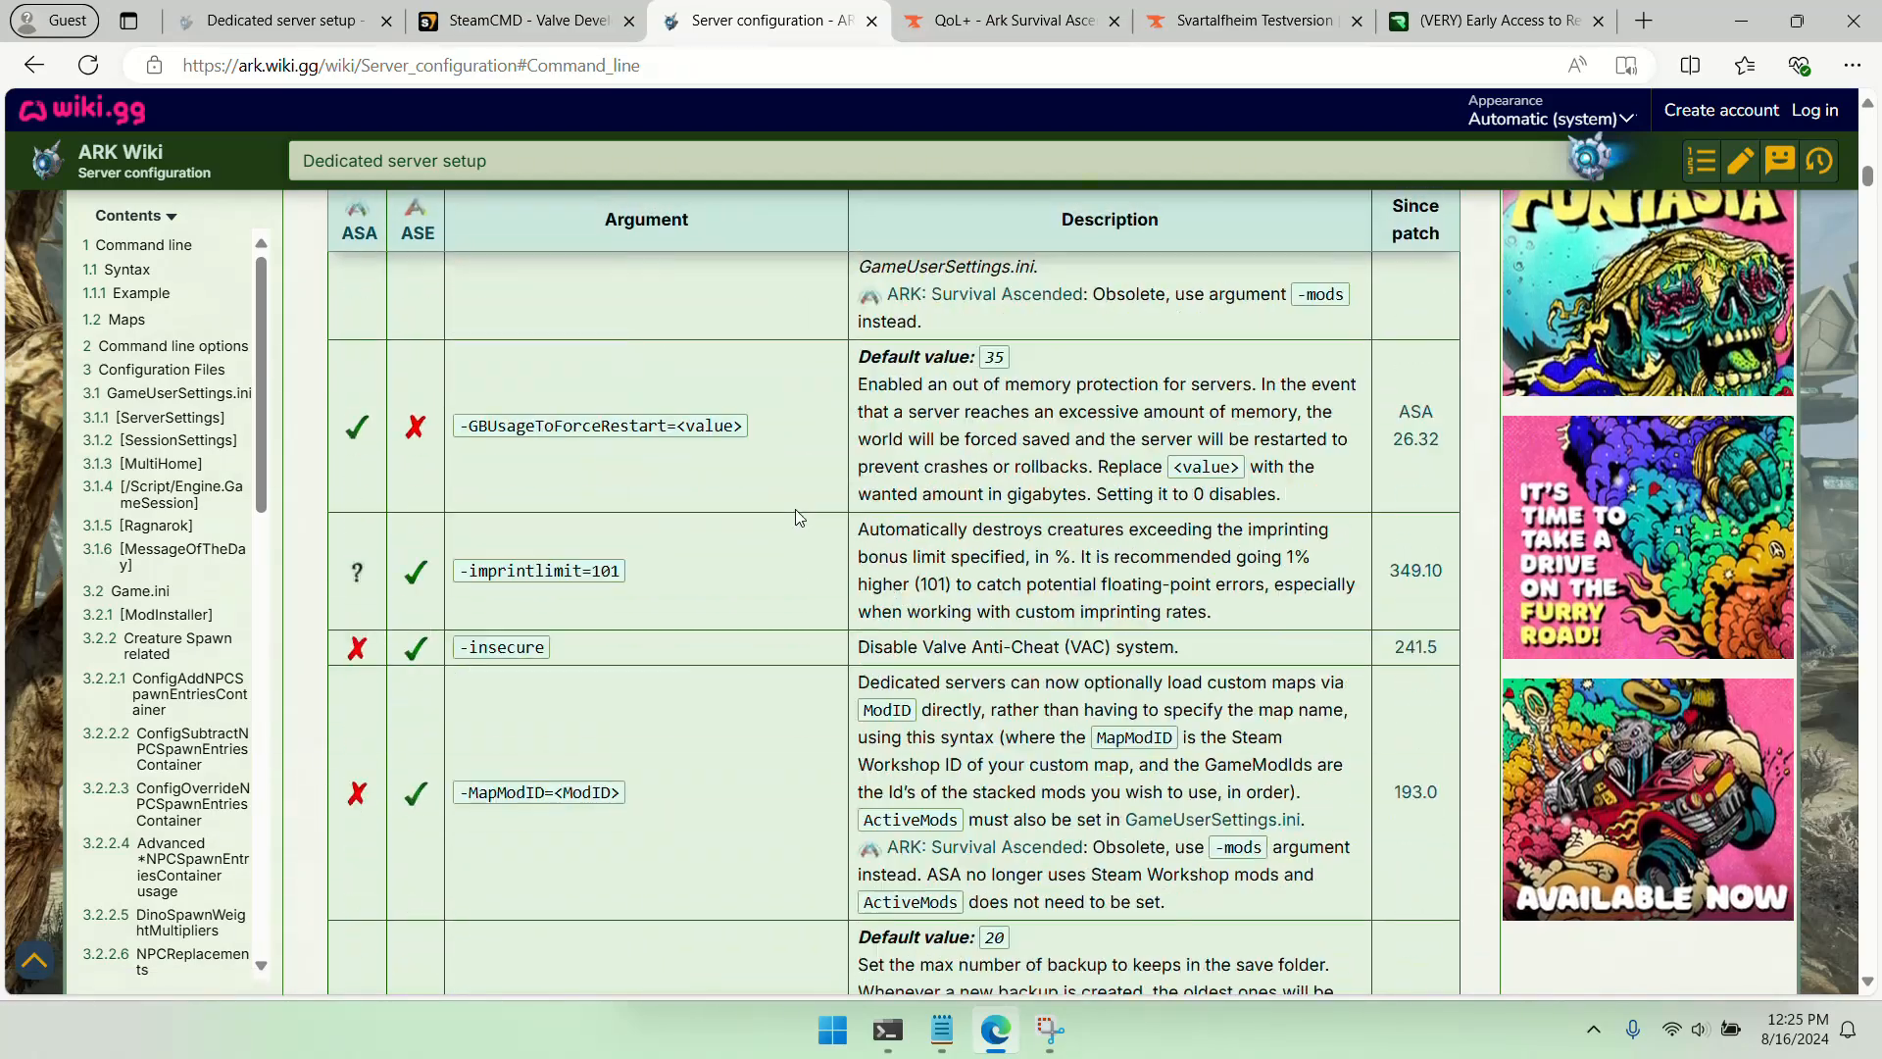
# Move the port setting to the end of the launch command as -Port=11000 and replace the ServerAdminPassword placeholder with the admin password
pyautogui.hotkey('alt', 'Tab')
pyautogui.moveTo(1073, 683); pyautogui.dragTo(1187, 694)
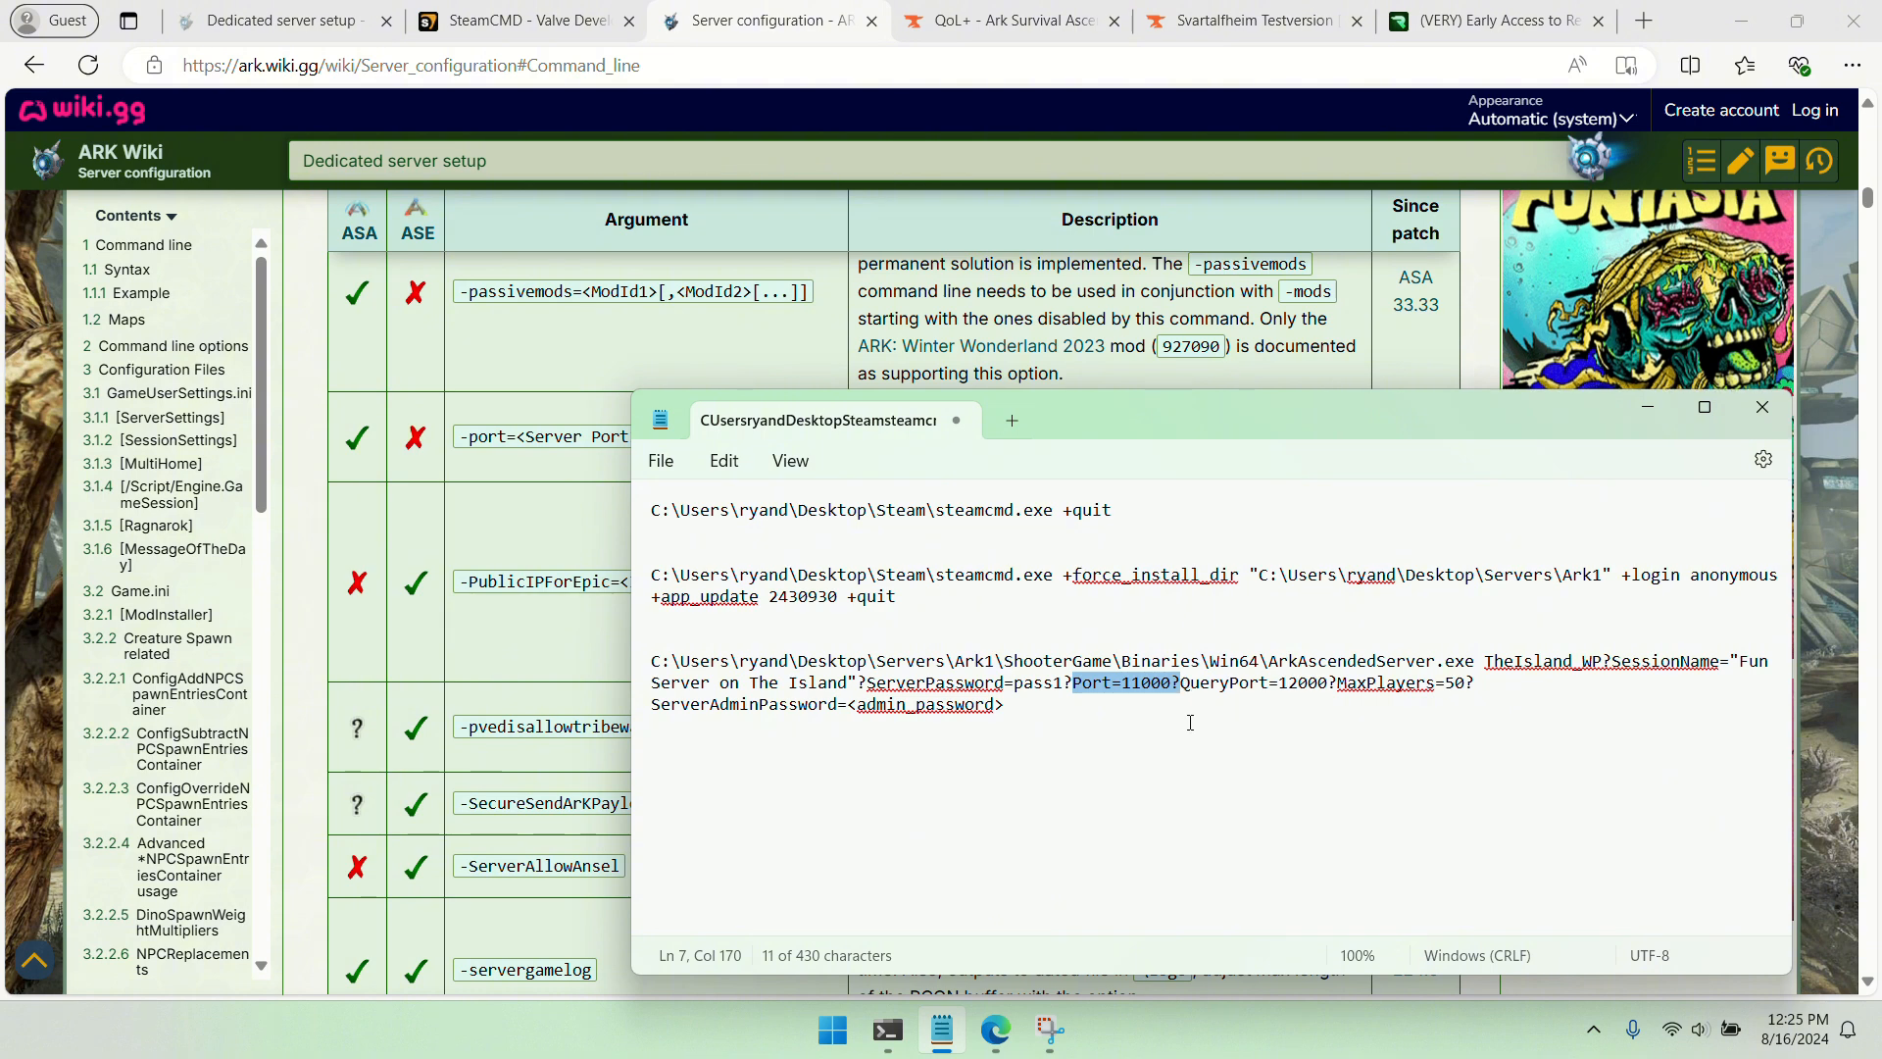
pyautogui.press('BackSpace')
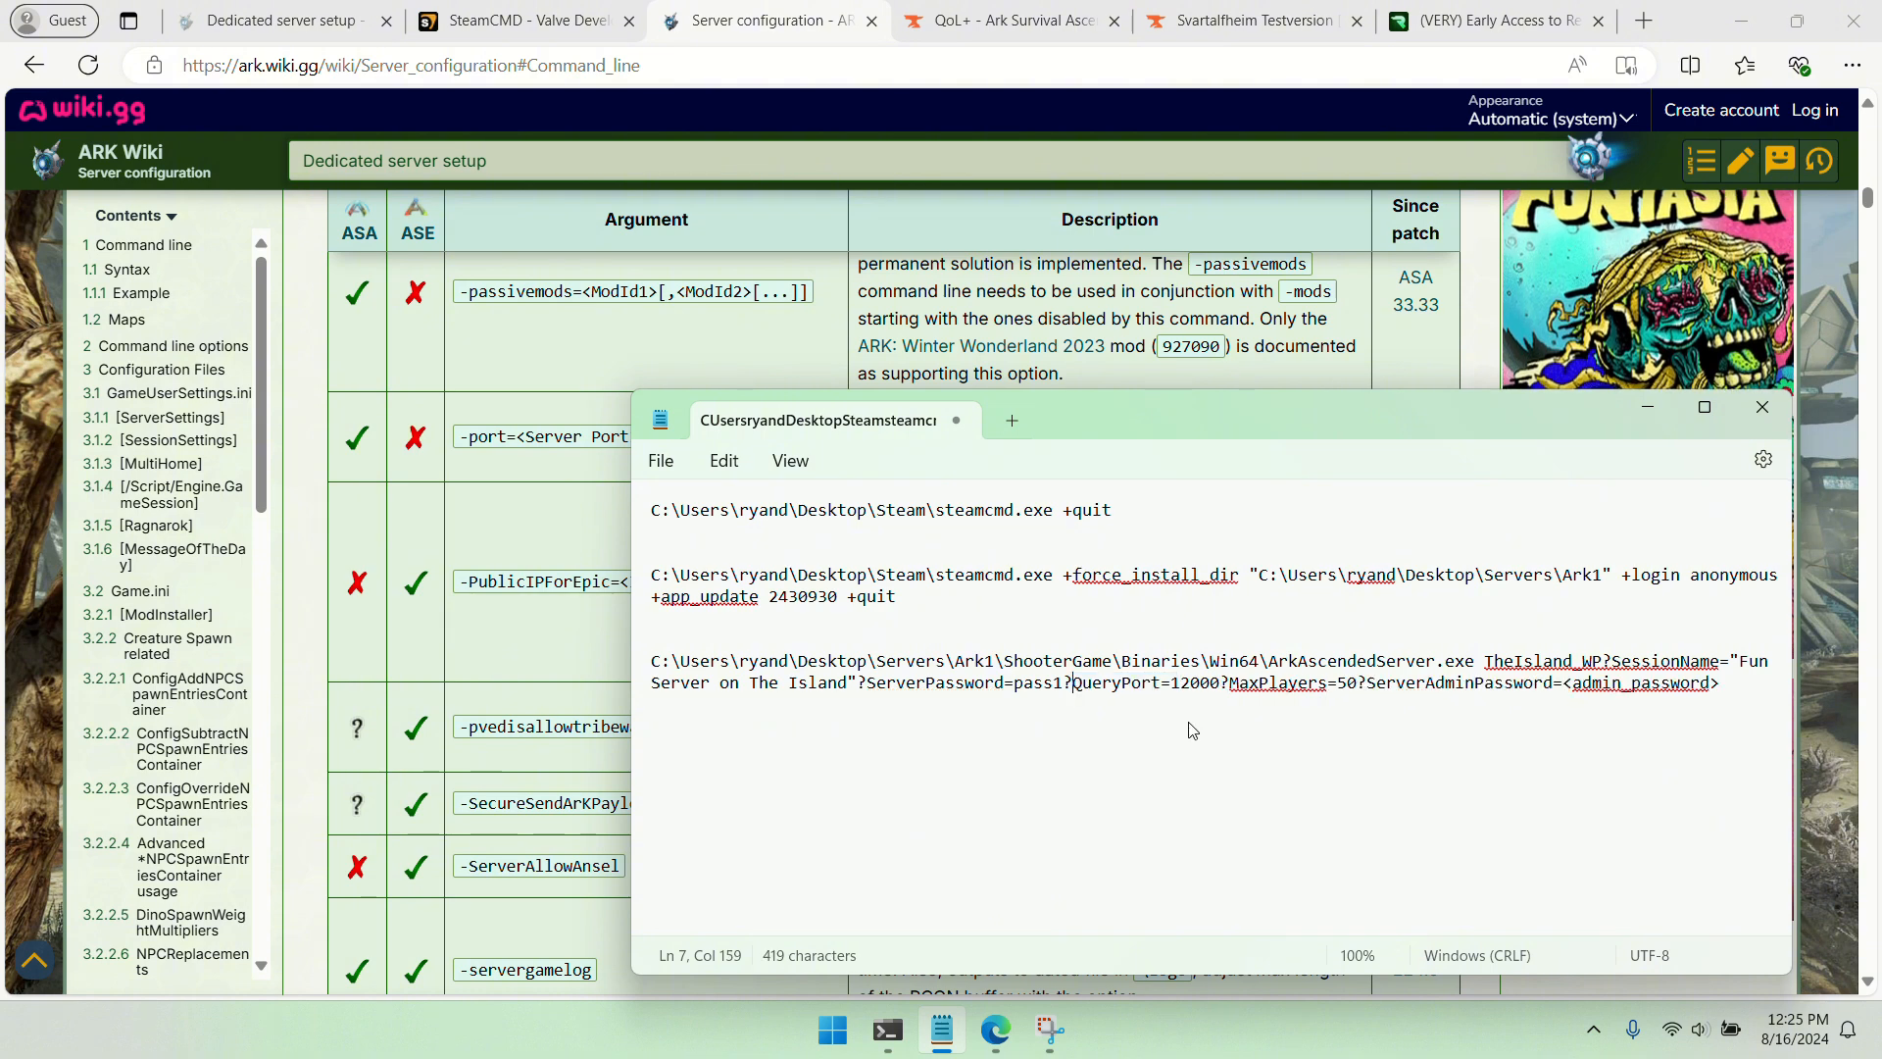
pyautogui.click(1718, 683)
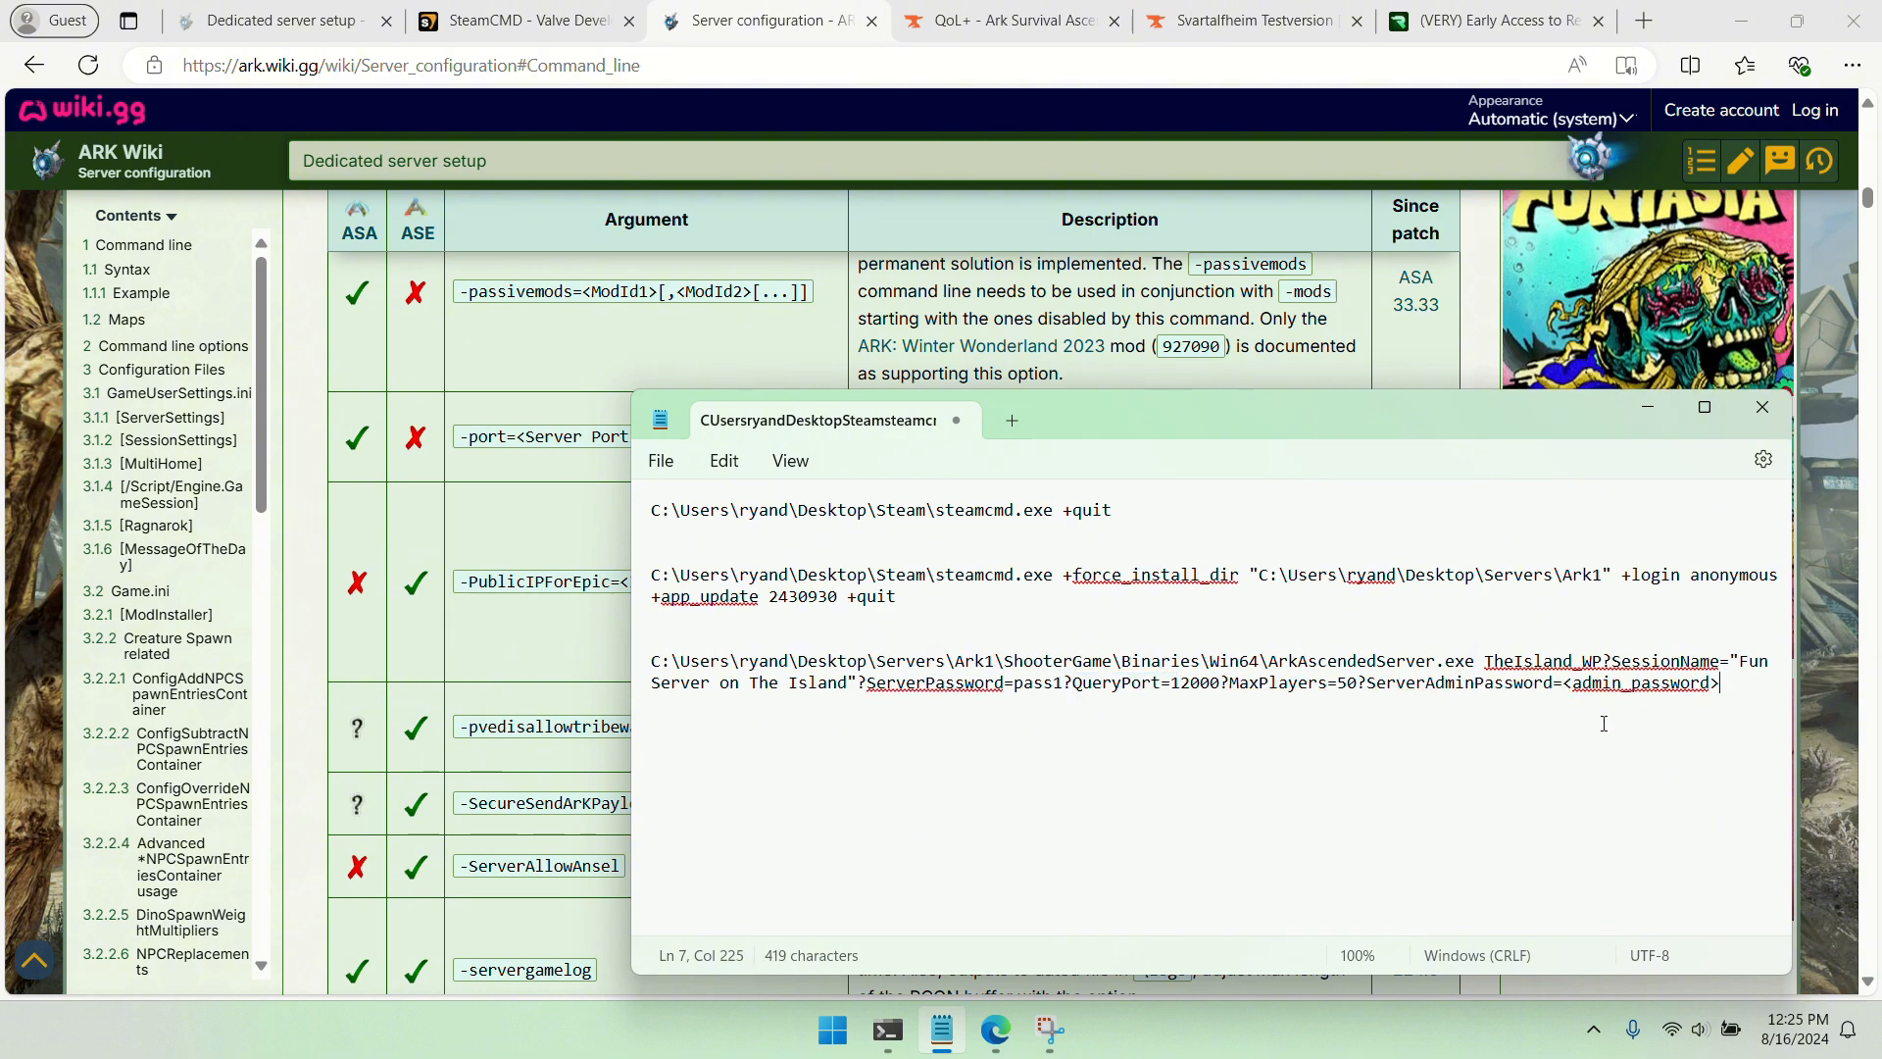
pyautogui.hotkey('ctrl', 'v')
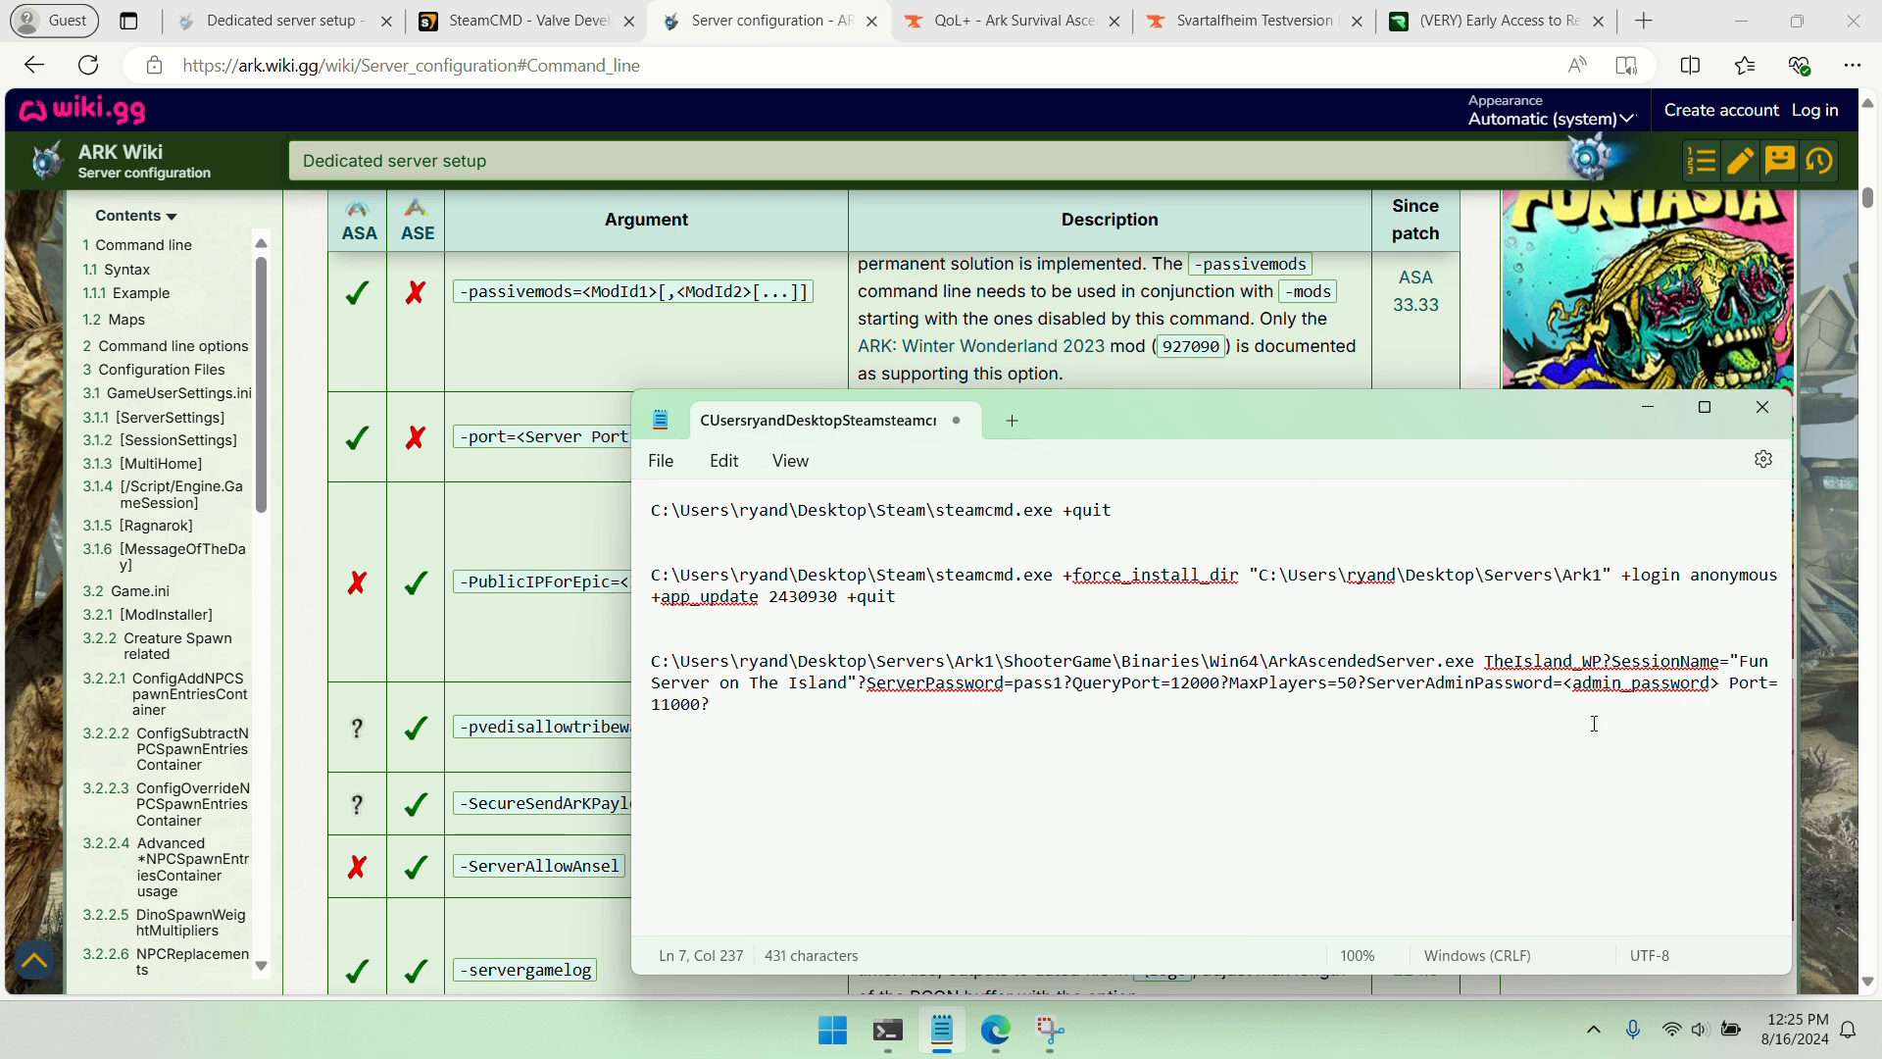
pyautogui.click(1728, 685)
pyautogui.write('-')
pyautogui.click(1540, 705)
pyautogui.press('BackSpace')
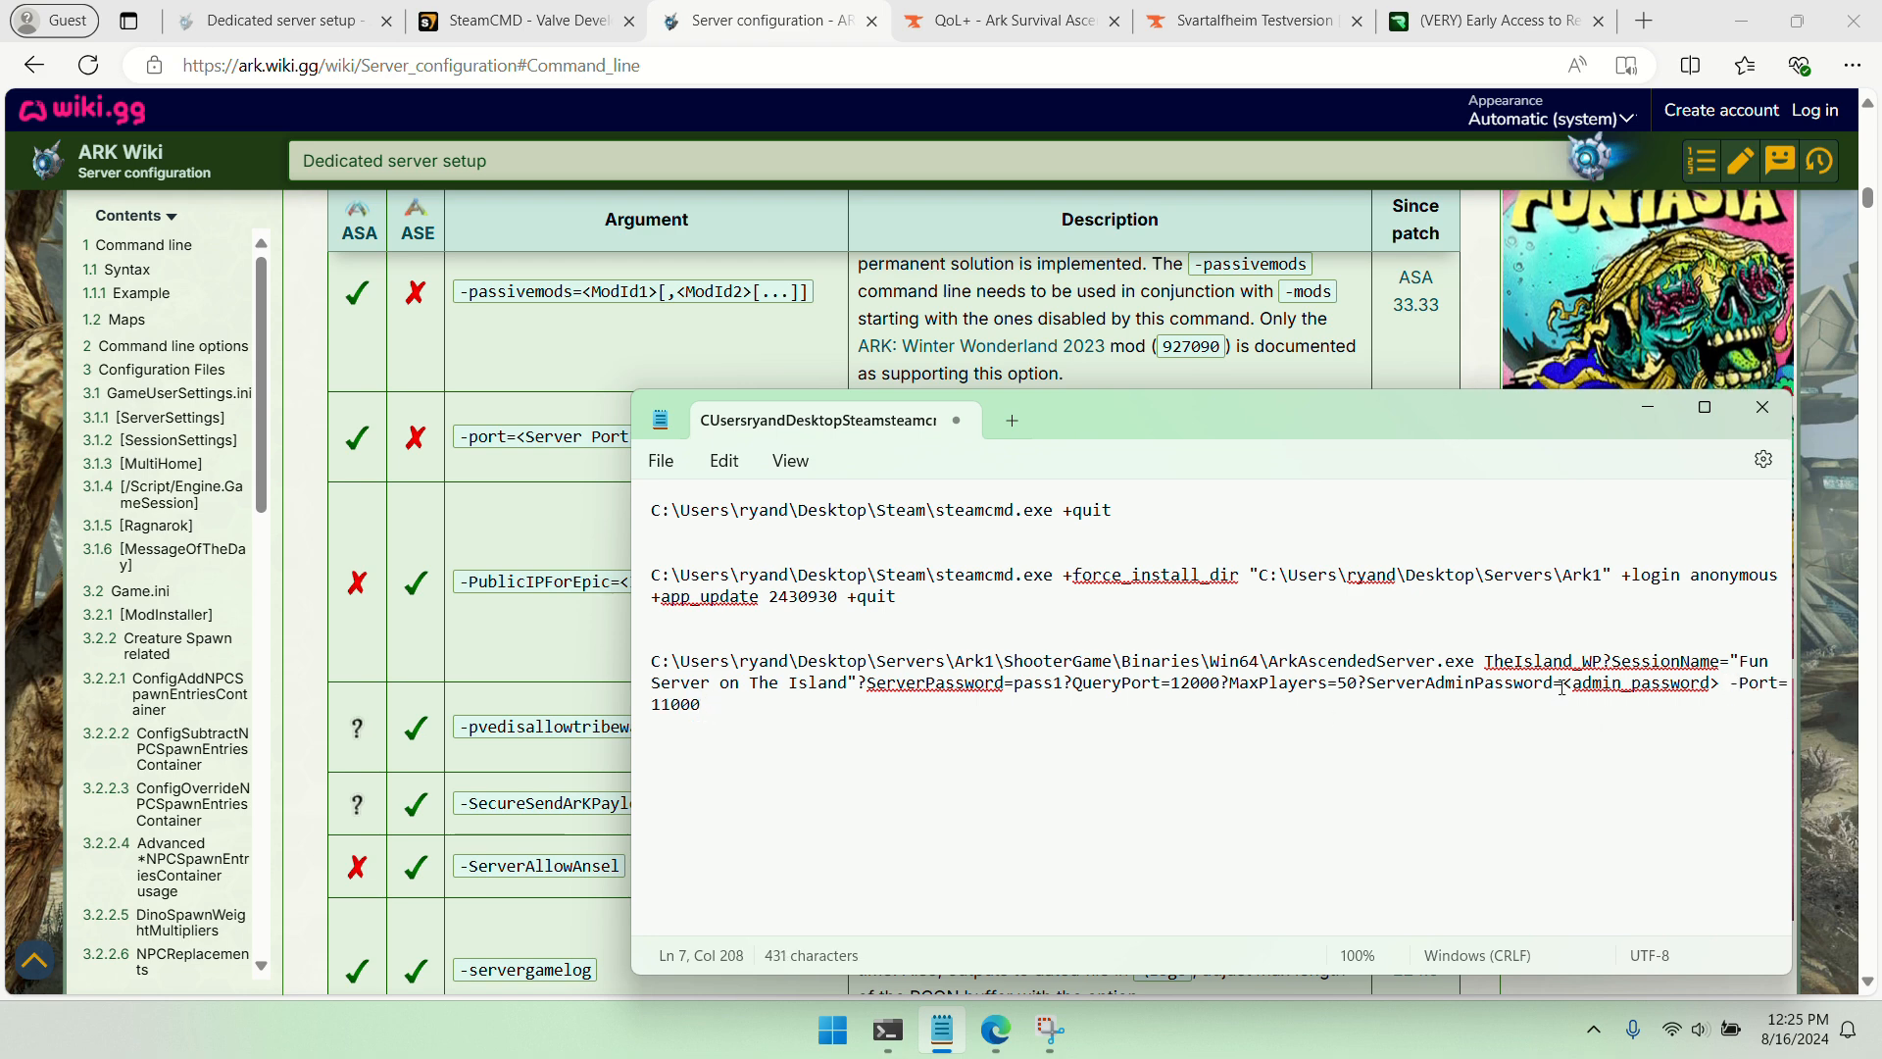
pyautogui.moveTo(1563, 684); pyautogui.dragTo(1719, 684)
pyautogui.write('4321')
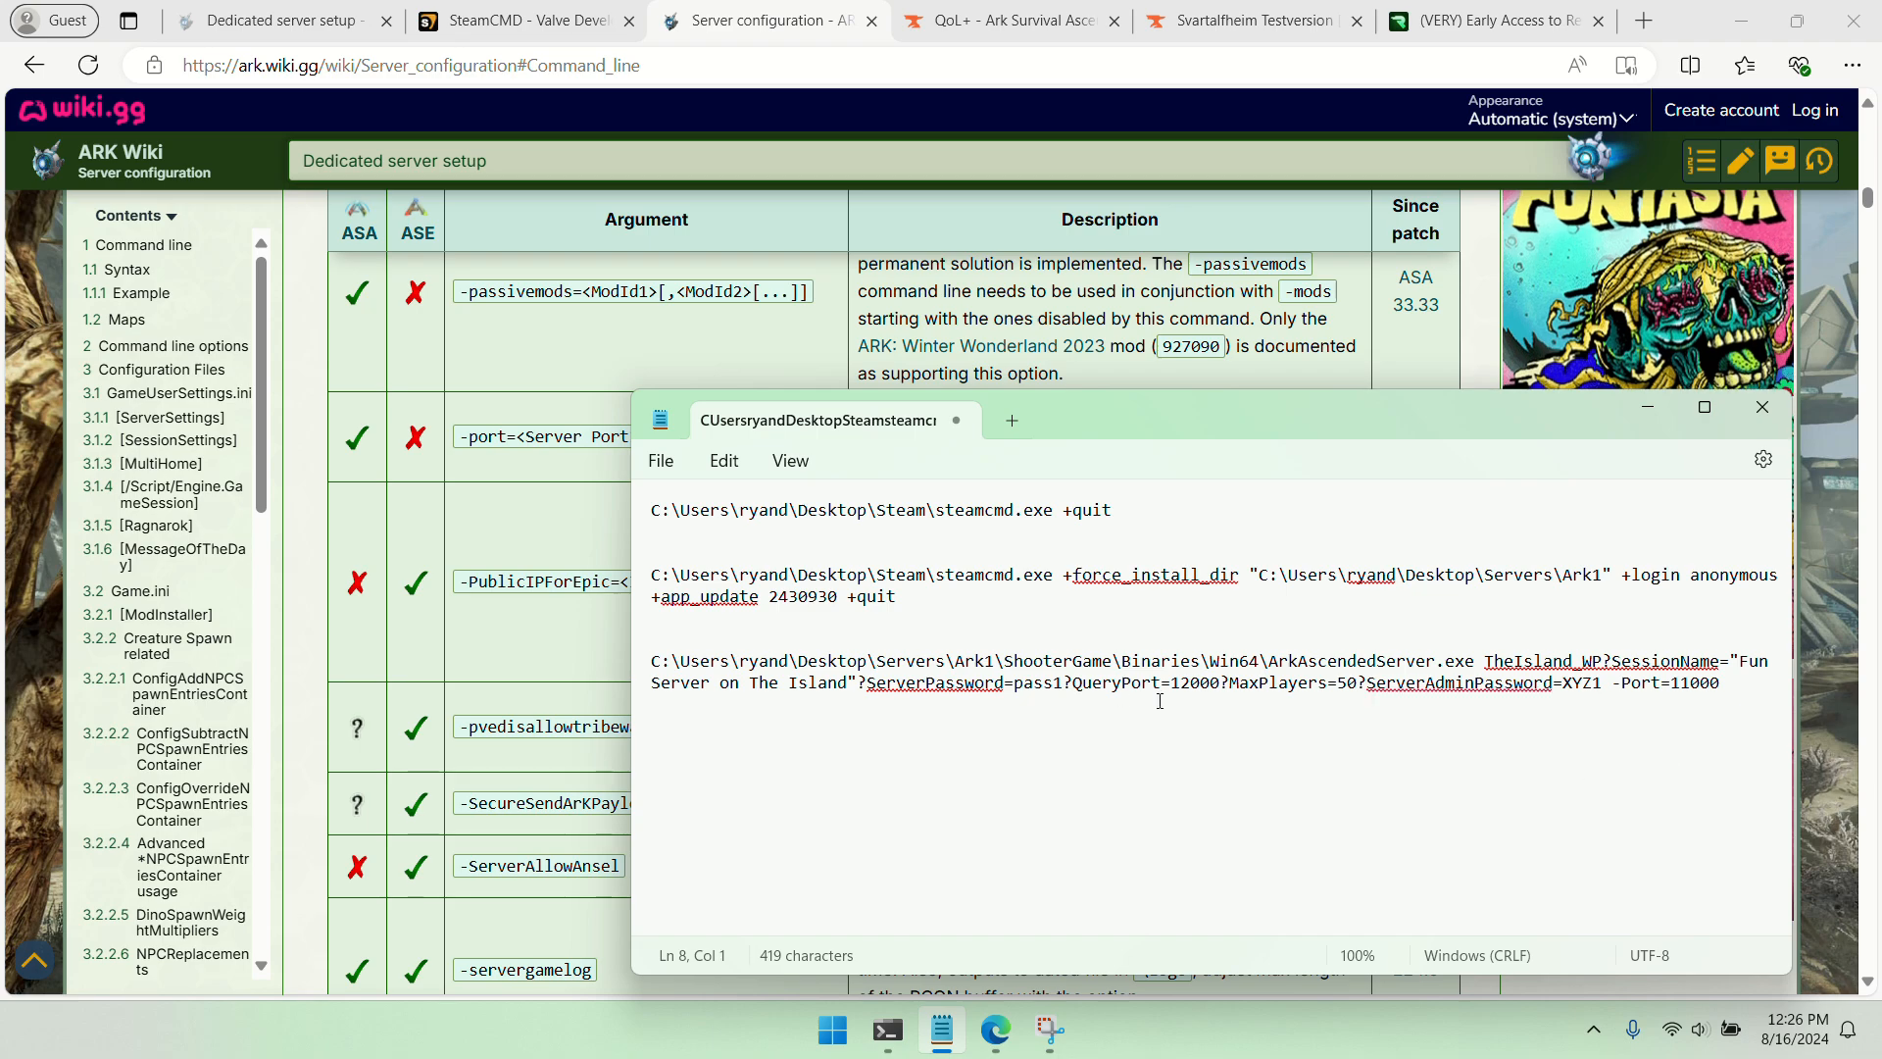
# Copy the WinLiveMaxPlayers argument name from the wiki's command line table and replace MaxPlayers with it in the Notepad launch command
pyautogui.click(590, 608)
pyautogui.scroll(-15, 743, 554)
pyautogui.scroll(-5, 739, 549)
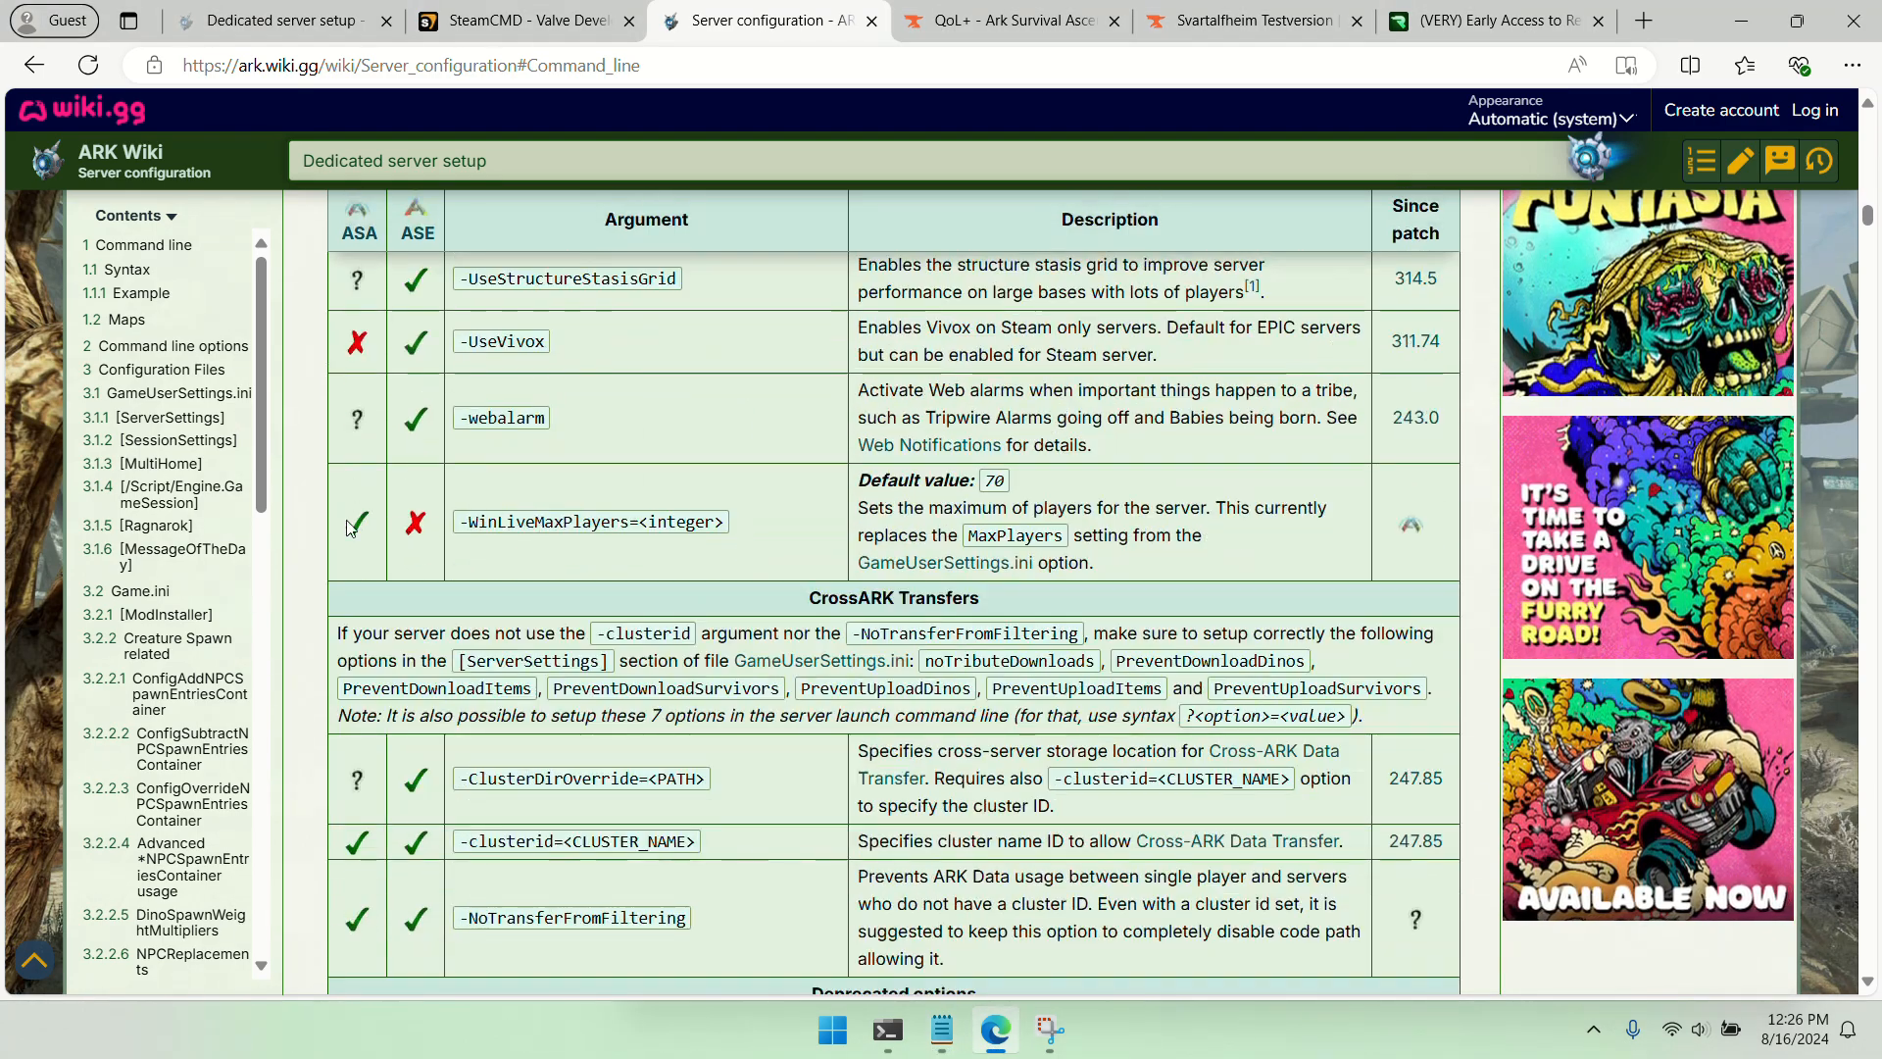
pyautogui.doubleClick(523, 522)
pyautogui.rightClick(523, 522)
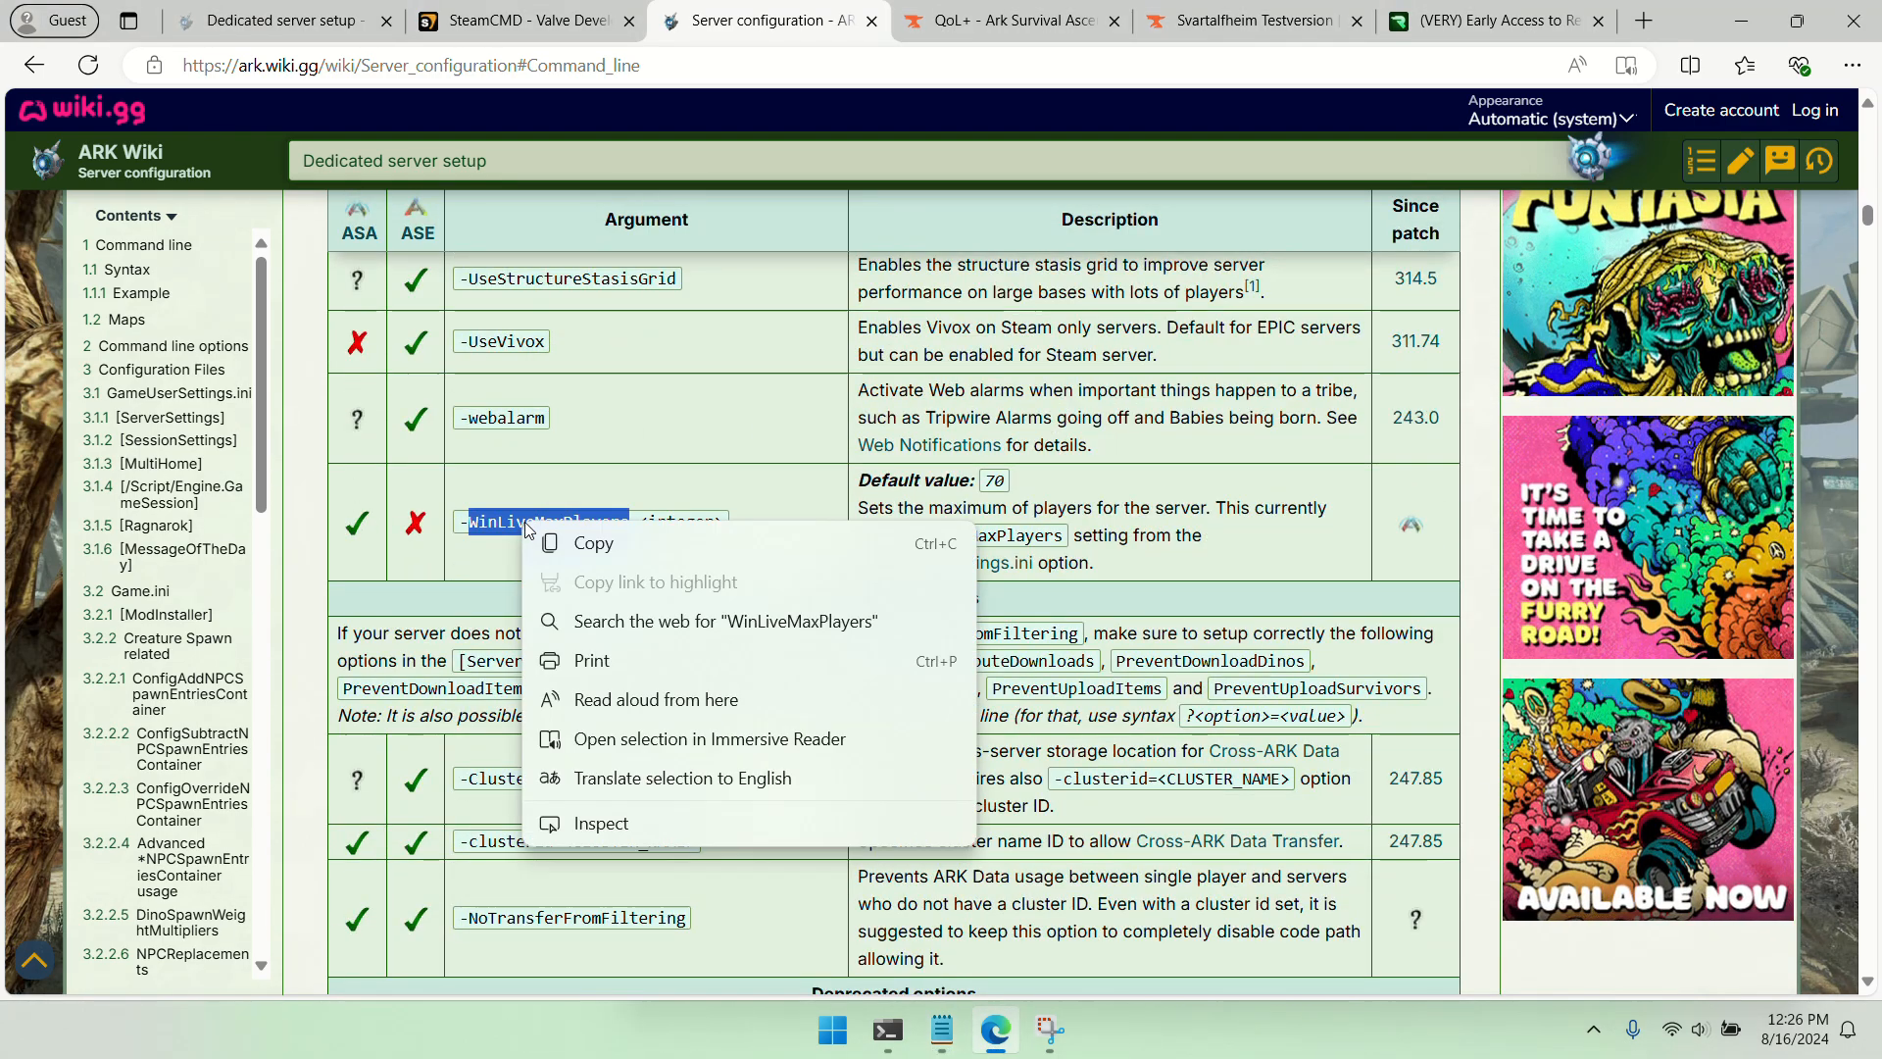
pyautogui.click(537, 538)
pyautogui.click(941, 1029)
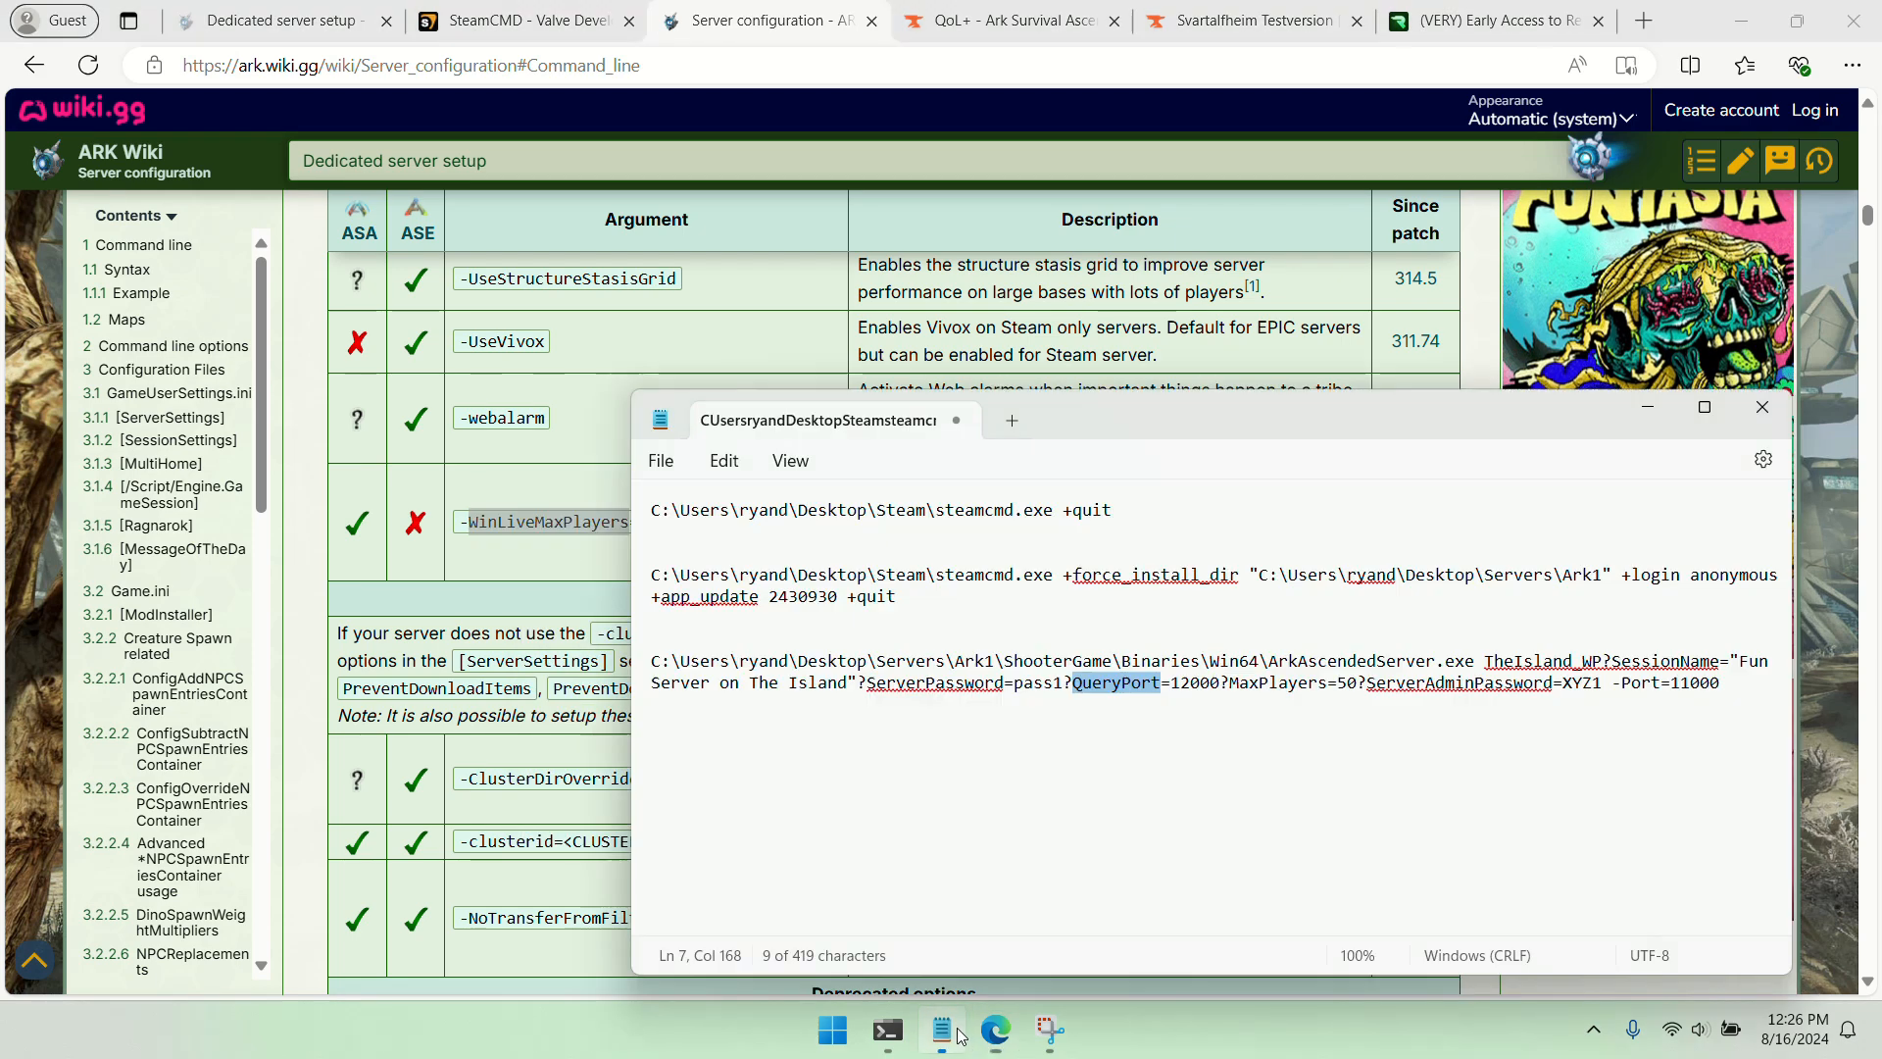
pyautogui.doubleClick(1271, 685)
pyautogui.rightClick(1271, 685)
pyautogui.click(1333, 380)
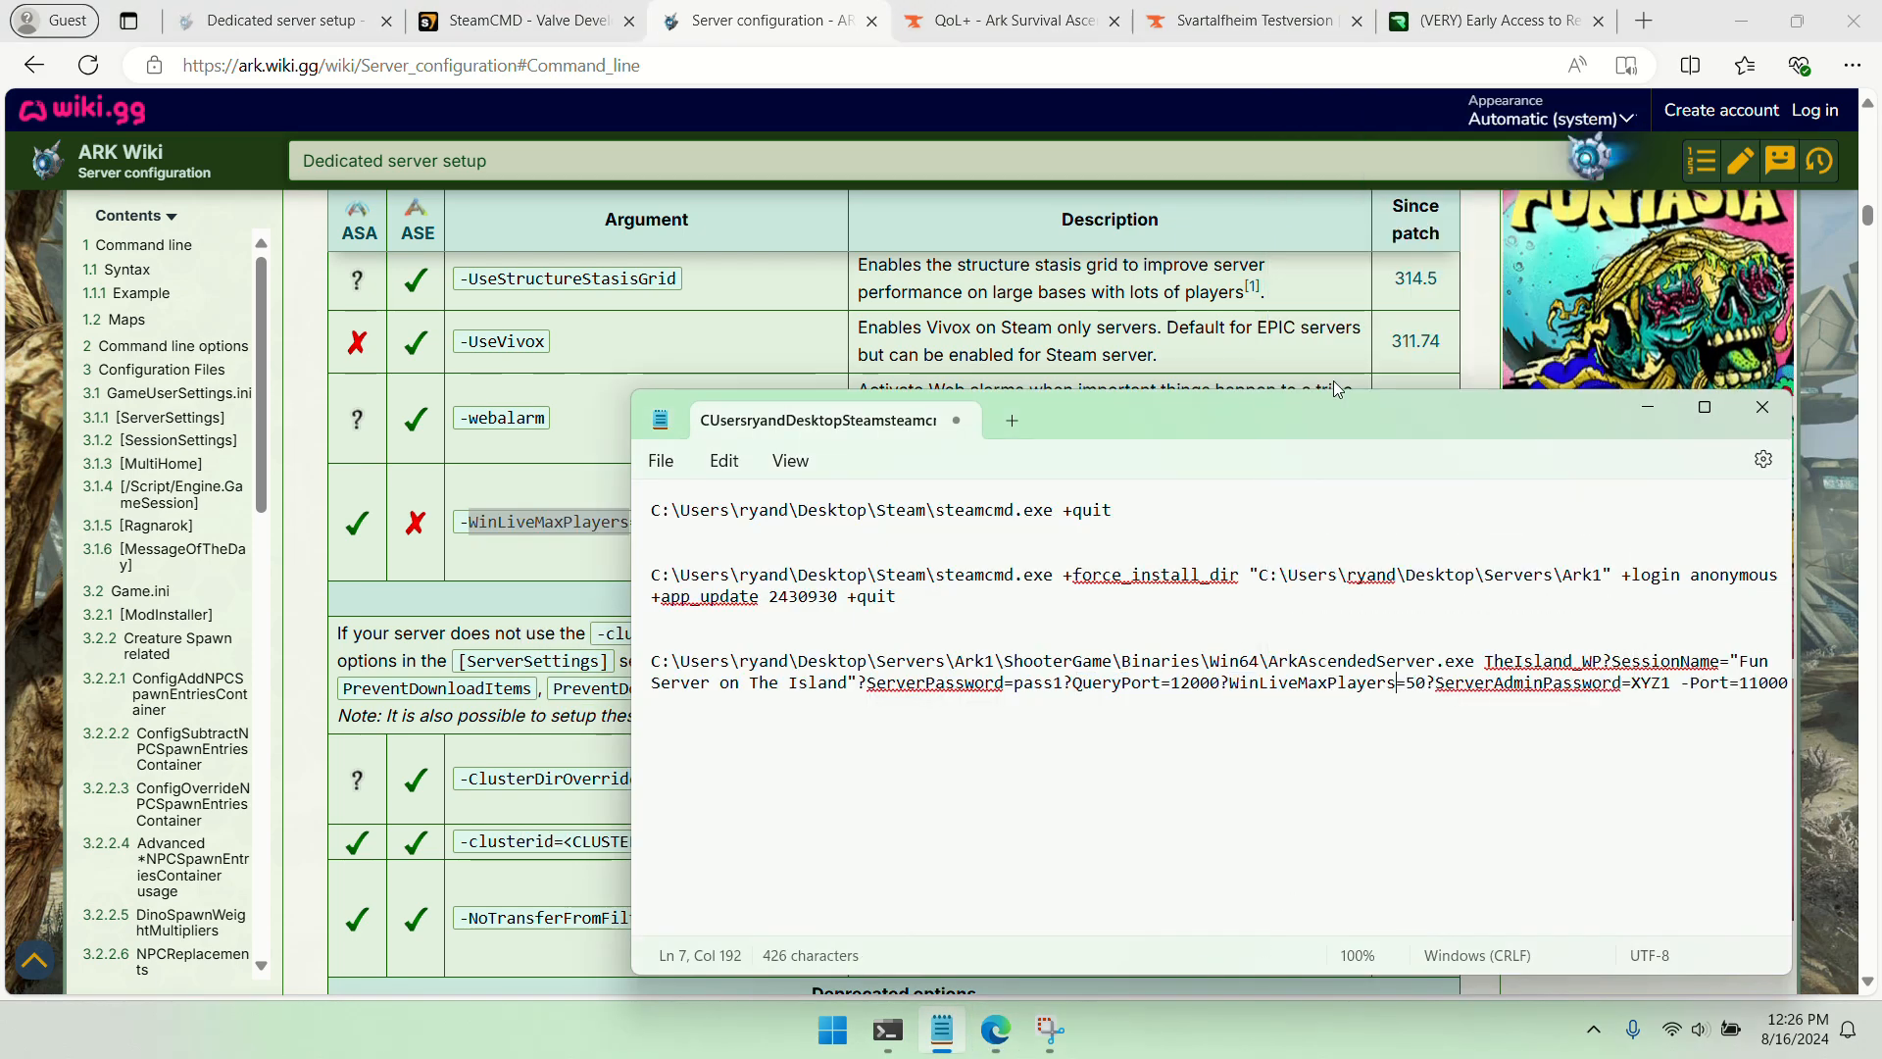
# Move the player limit to the end of the launch command as -WinLiveMaxPlayers=50
pyautogui.moveTo(1230, 685); pyautogui.dragTo(1434, 692)
pyautogui.hotkey('ctrl', 'x')
pyautogui.click(1597, 685)
pyautogui.write('-')
pyautogui.hotkey('ctrl', 'v')
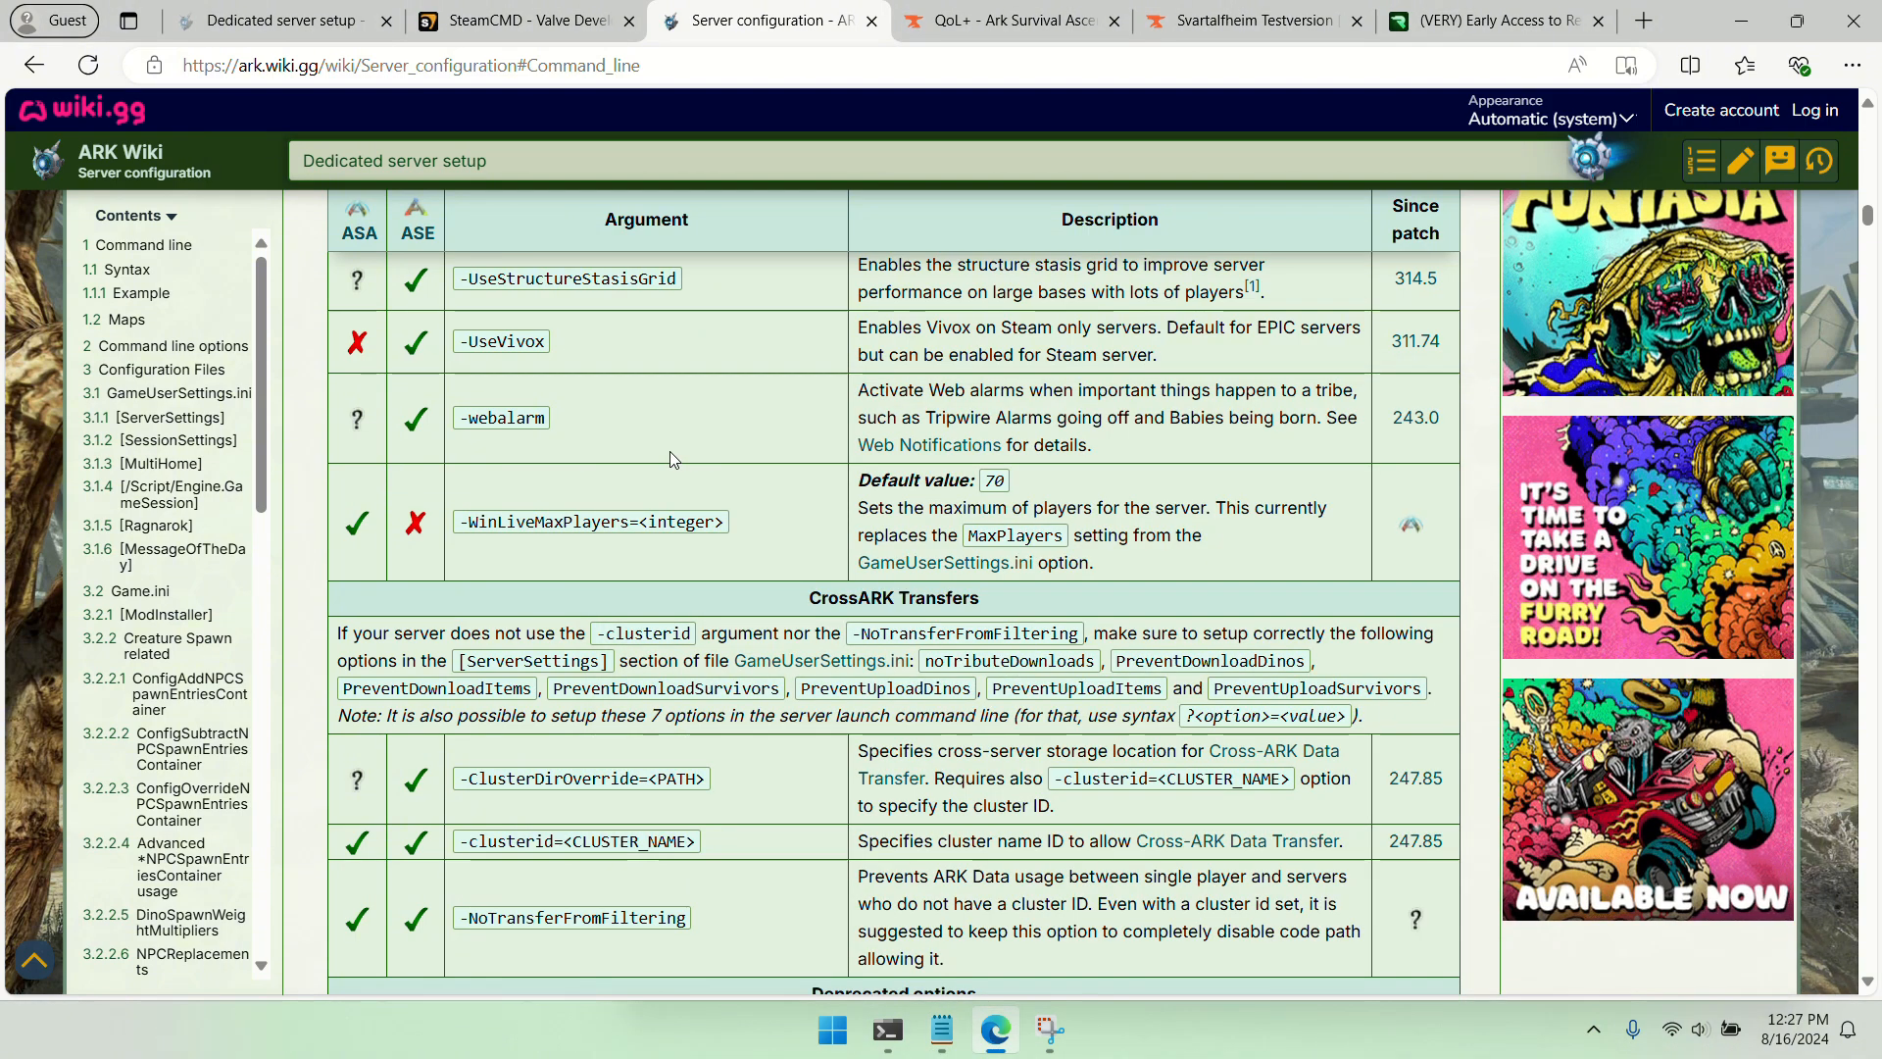
# Search the wiki's Server configuration page for "querypor" and check the QueryPort entry under SessionSettings for ASA support
pyautogui.hotkey('ctrl', 'f')
pyautogui.write('q')
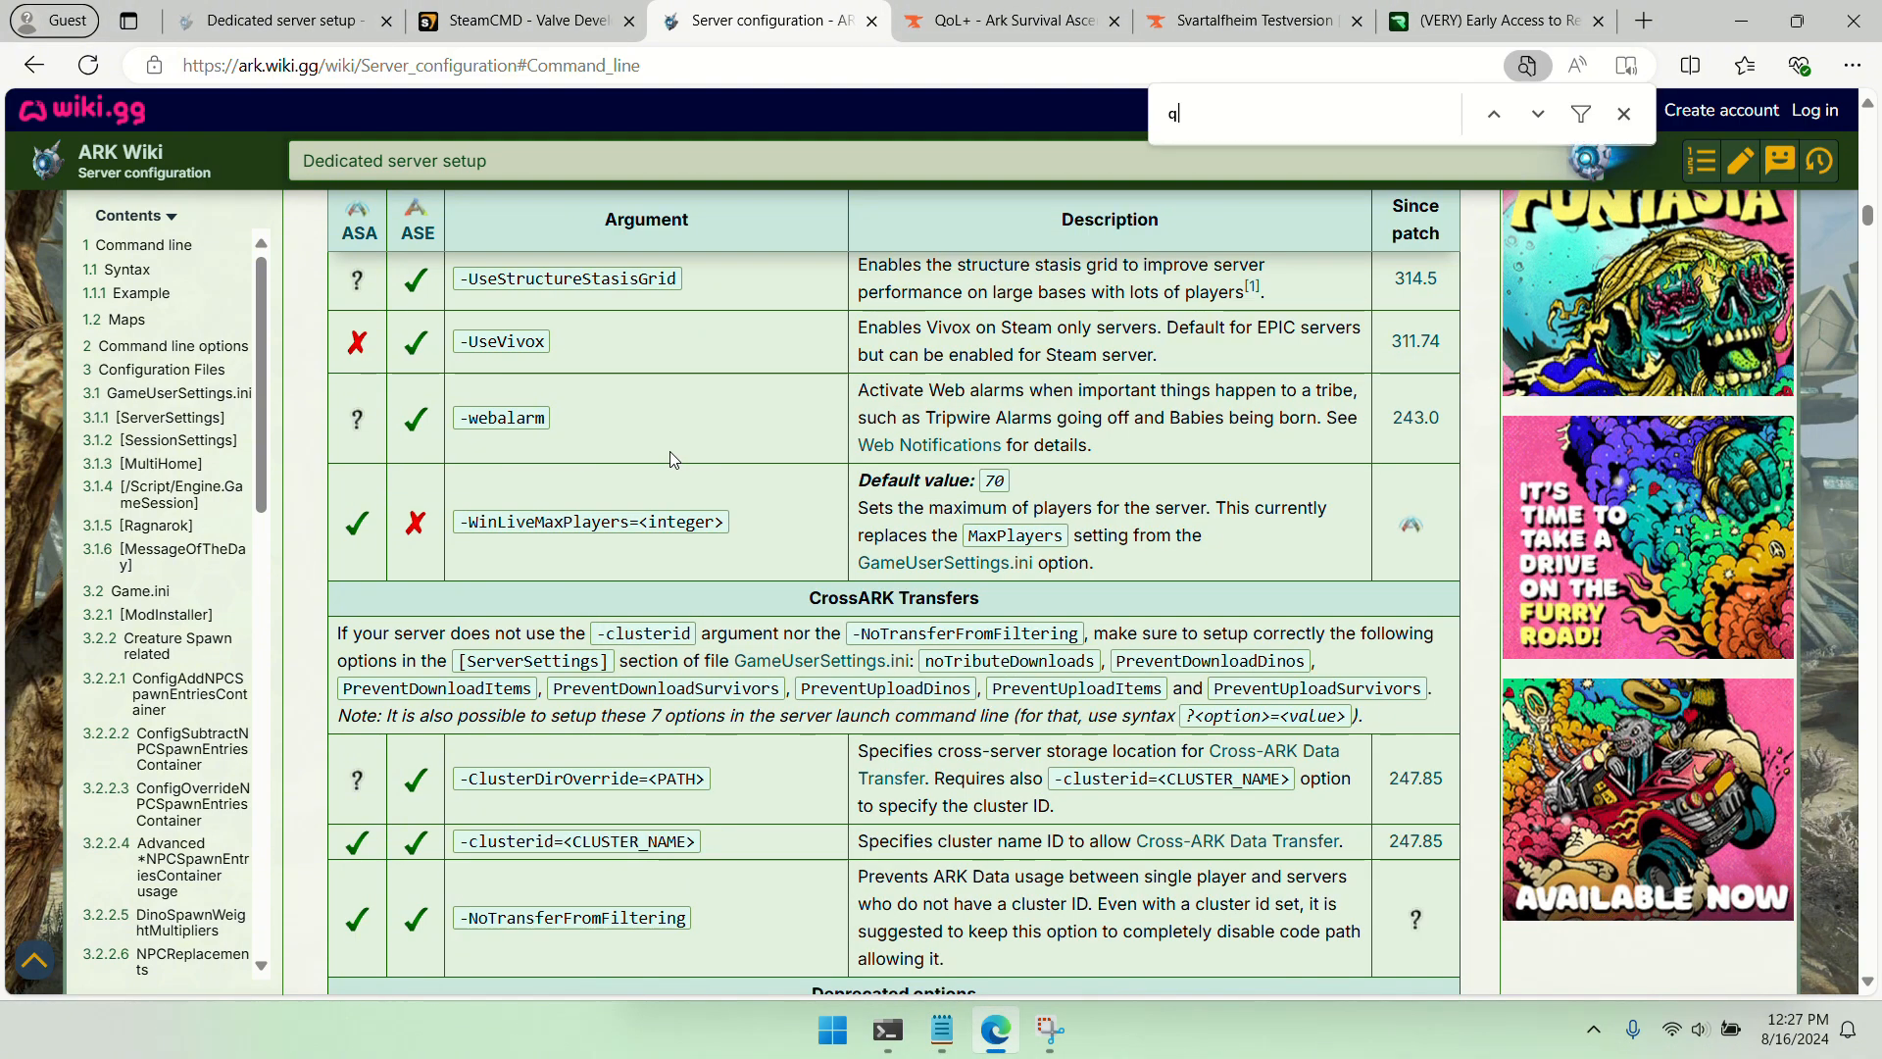
pyautogui.write('uerypor')
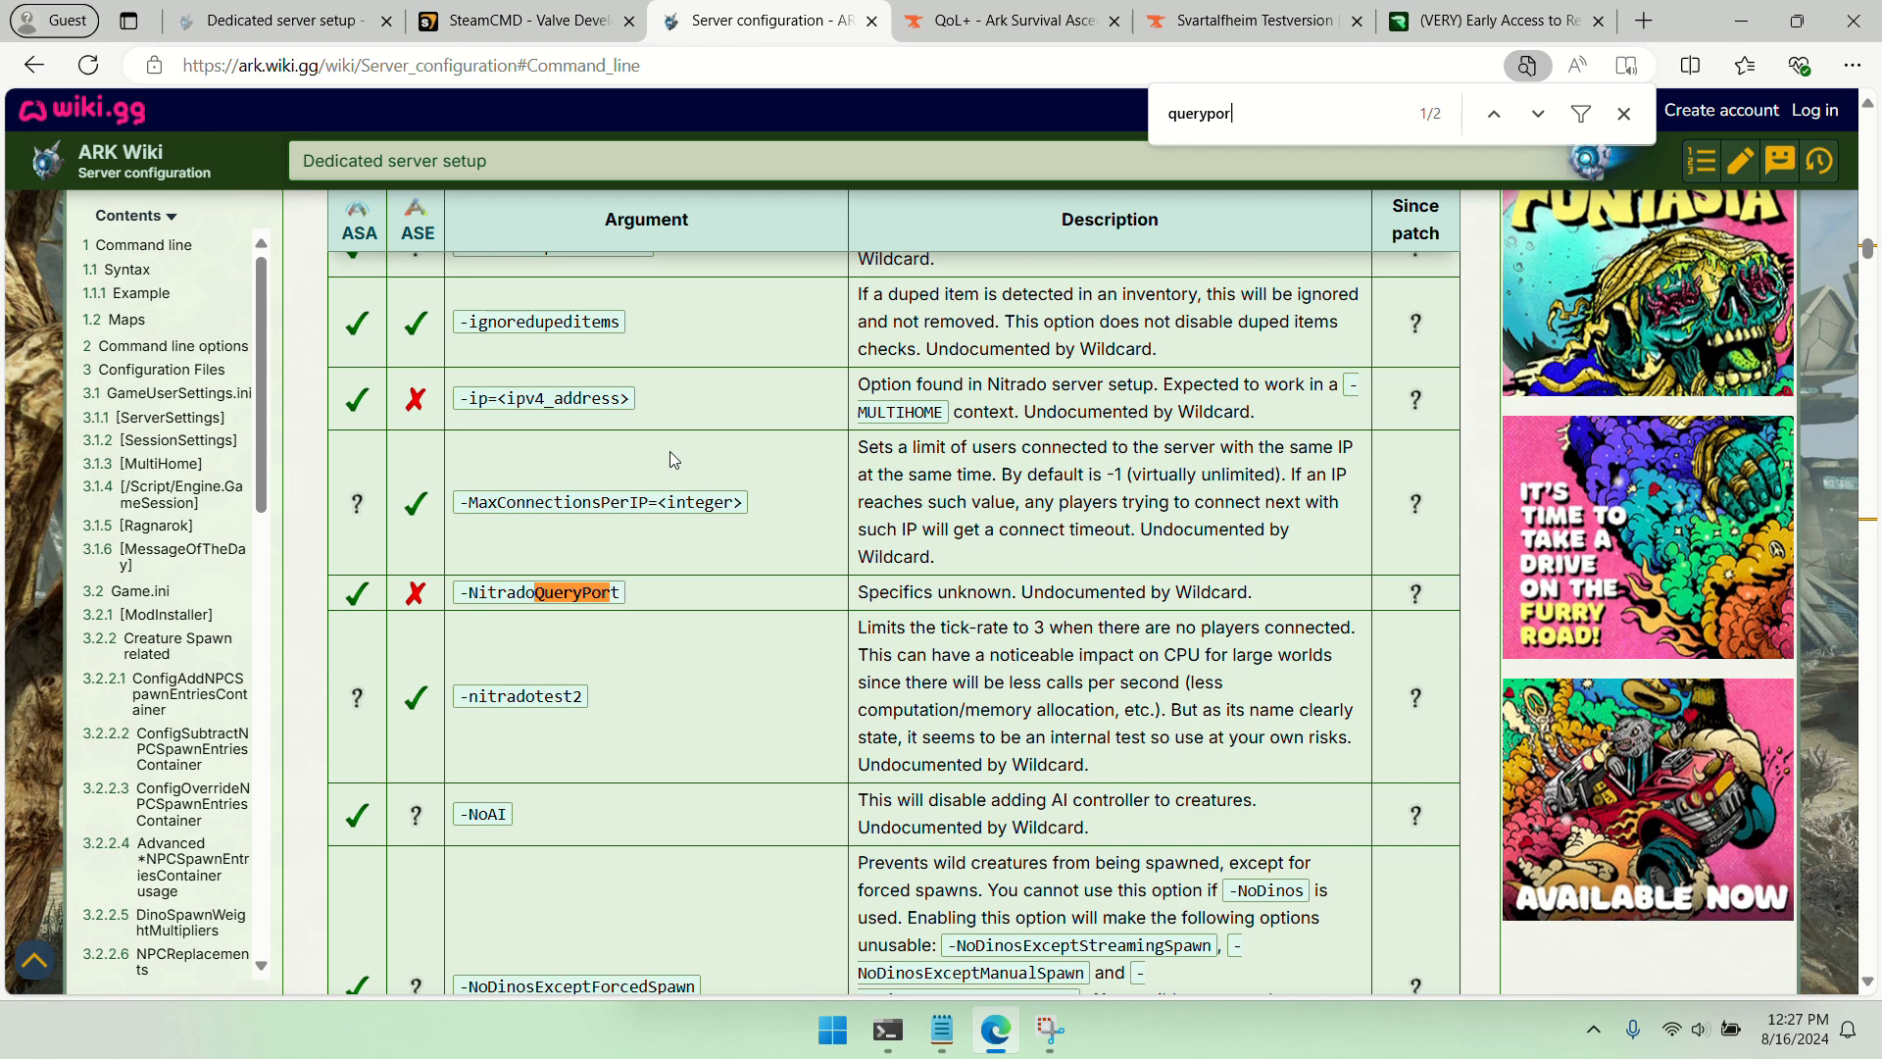
pyautogui.click(1538, 114)
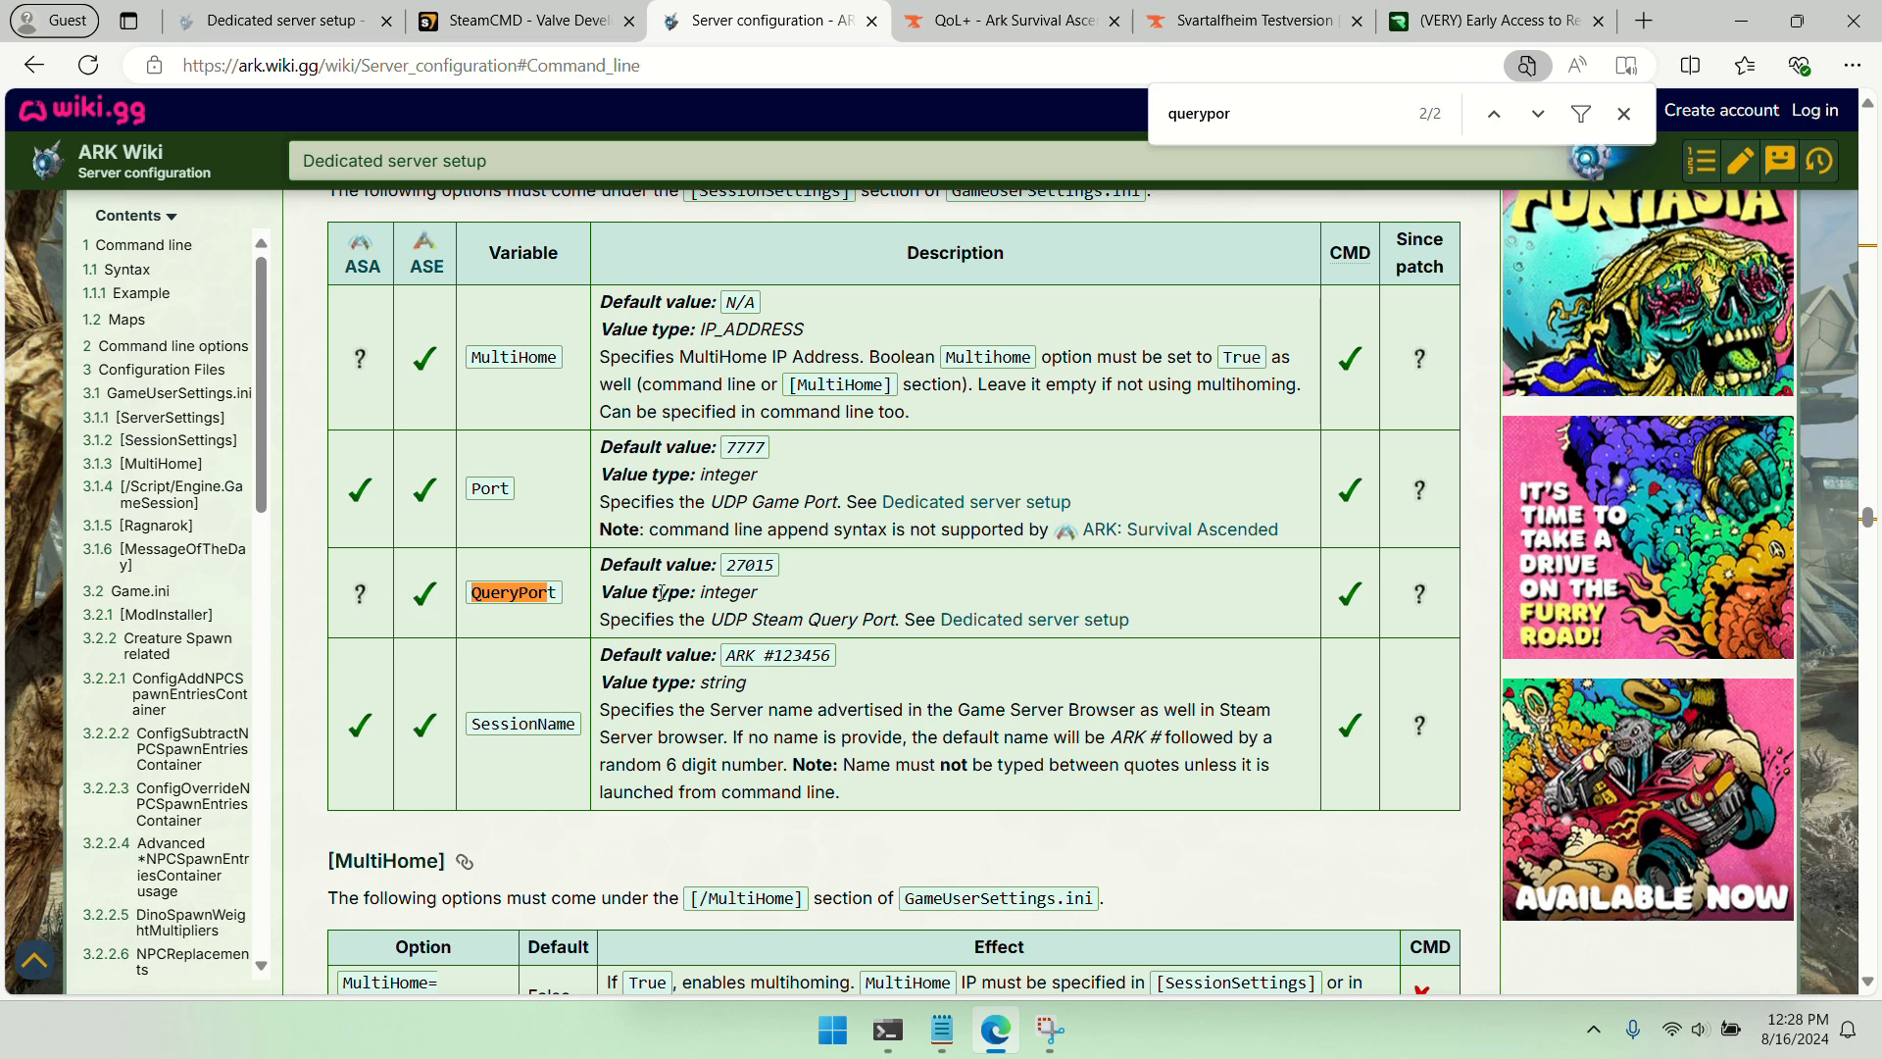
# Remove the QueryPort setting and the stray trailing question mark from the launch command in Notepad
pyautogui.click(1762, 10)
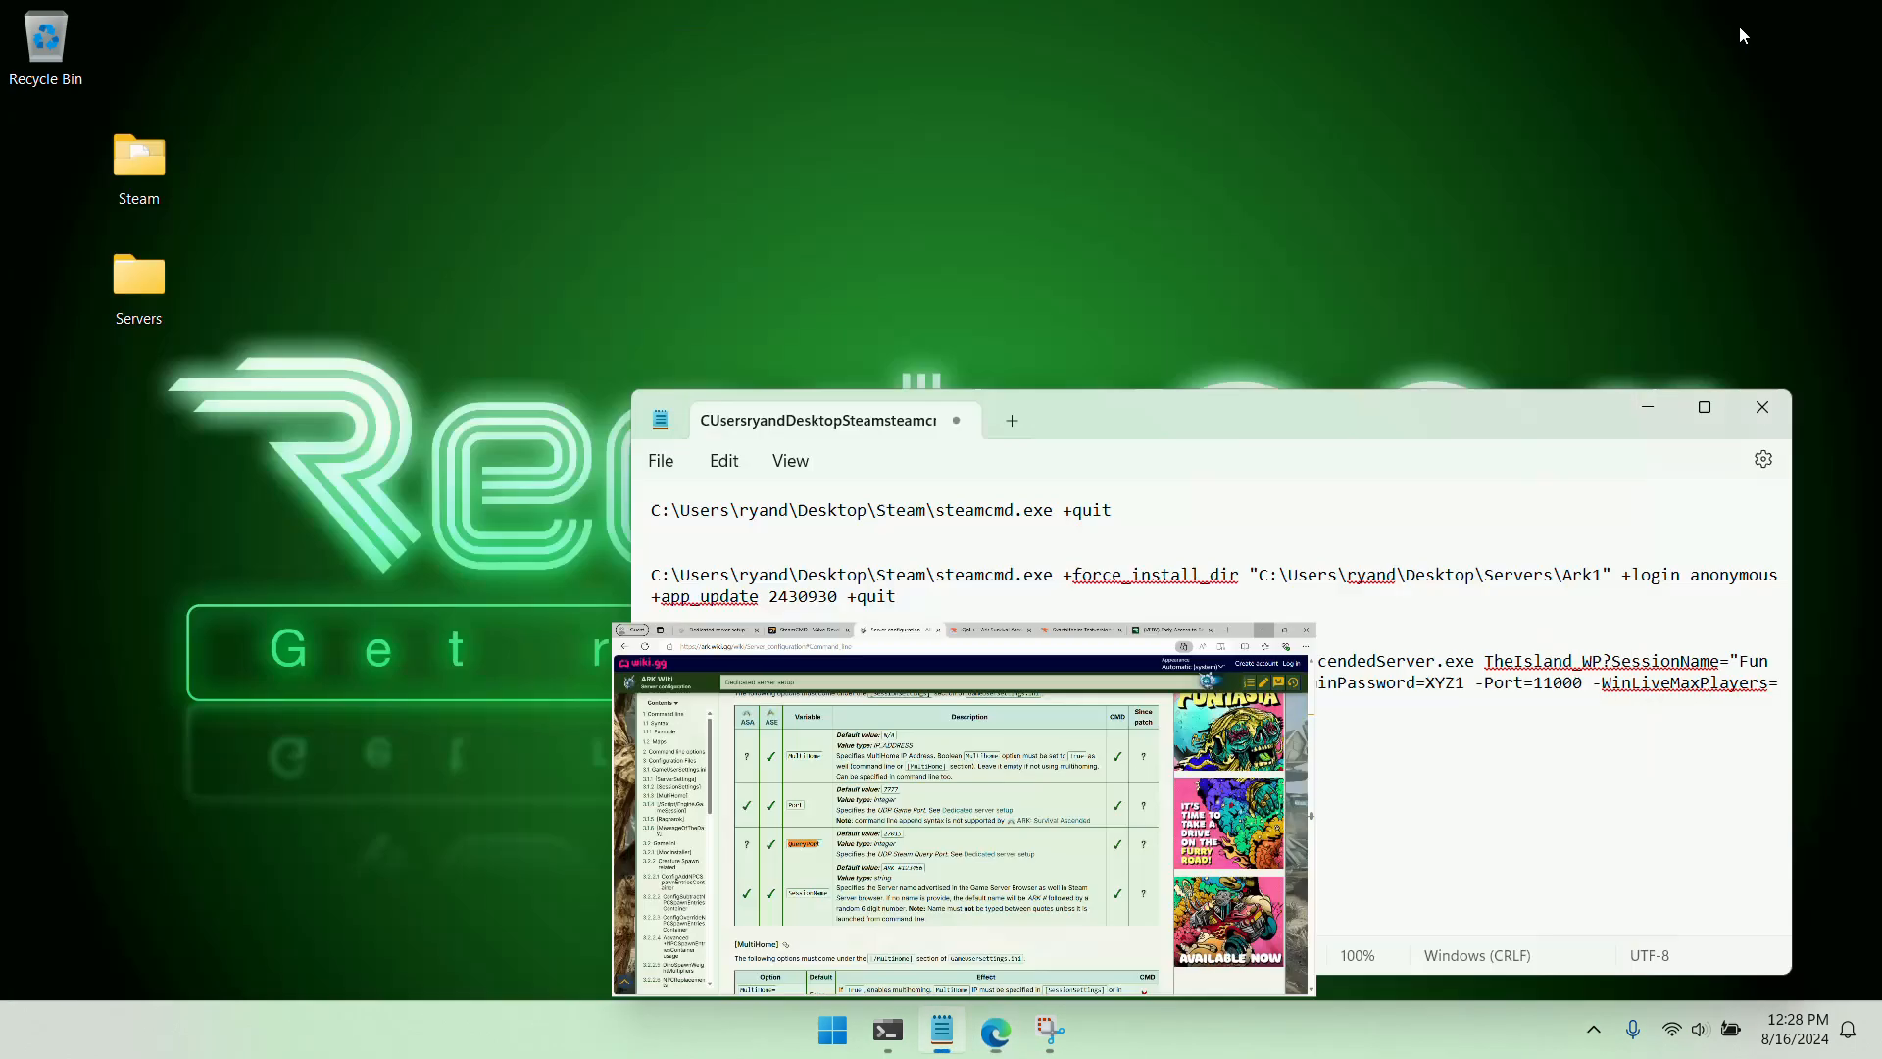
pyautogui.moveTo(1176, 676); pyautogui.dragTo(1112, 698)
pyautogui.press('BackSpace')
pyautogui.press('BackSpace')
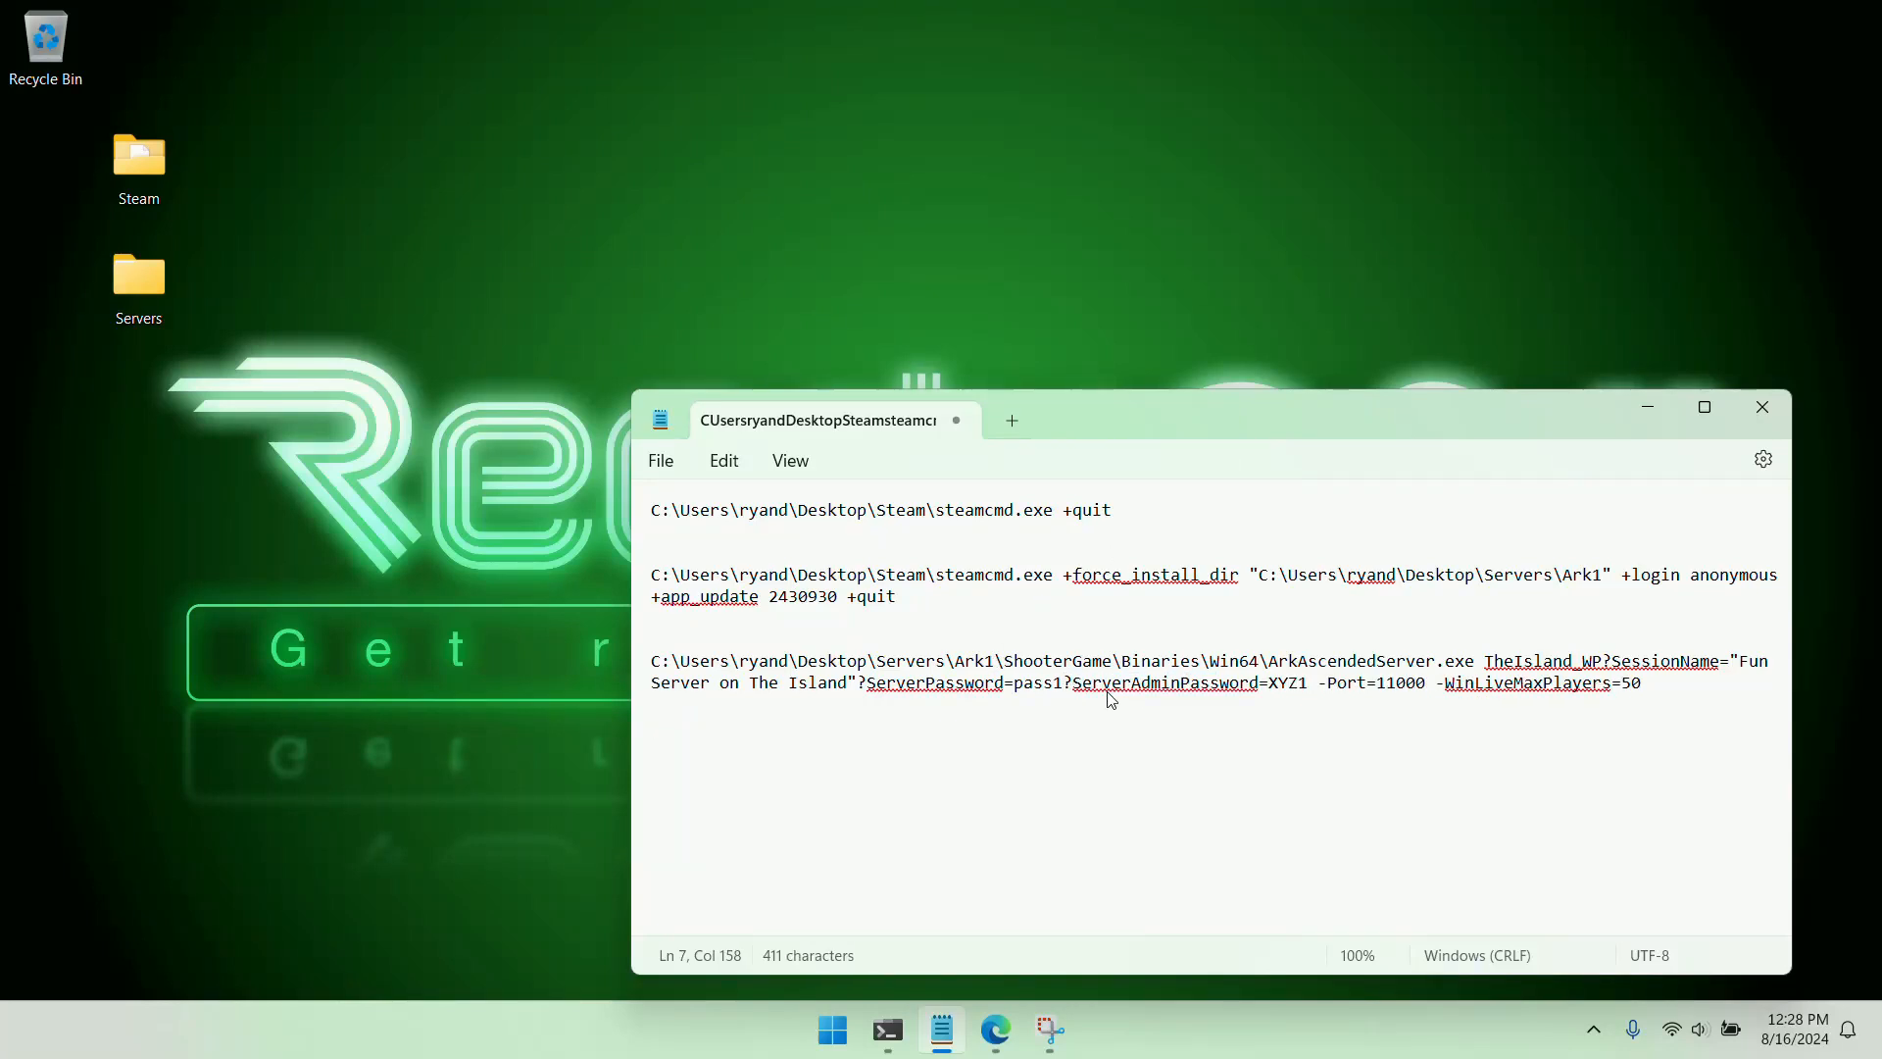
# Copy the full launch command, including its server and admin passwords, and run it in the third PowerShell tab to start the server
pyautogui.moveTo(1716, 774); pyautogui.dragTo(650, 663)
pyautogui.rightClick(731, 676)
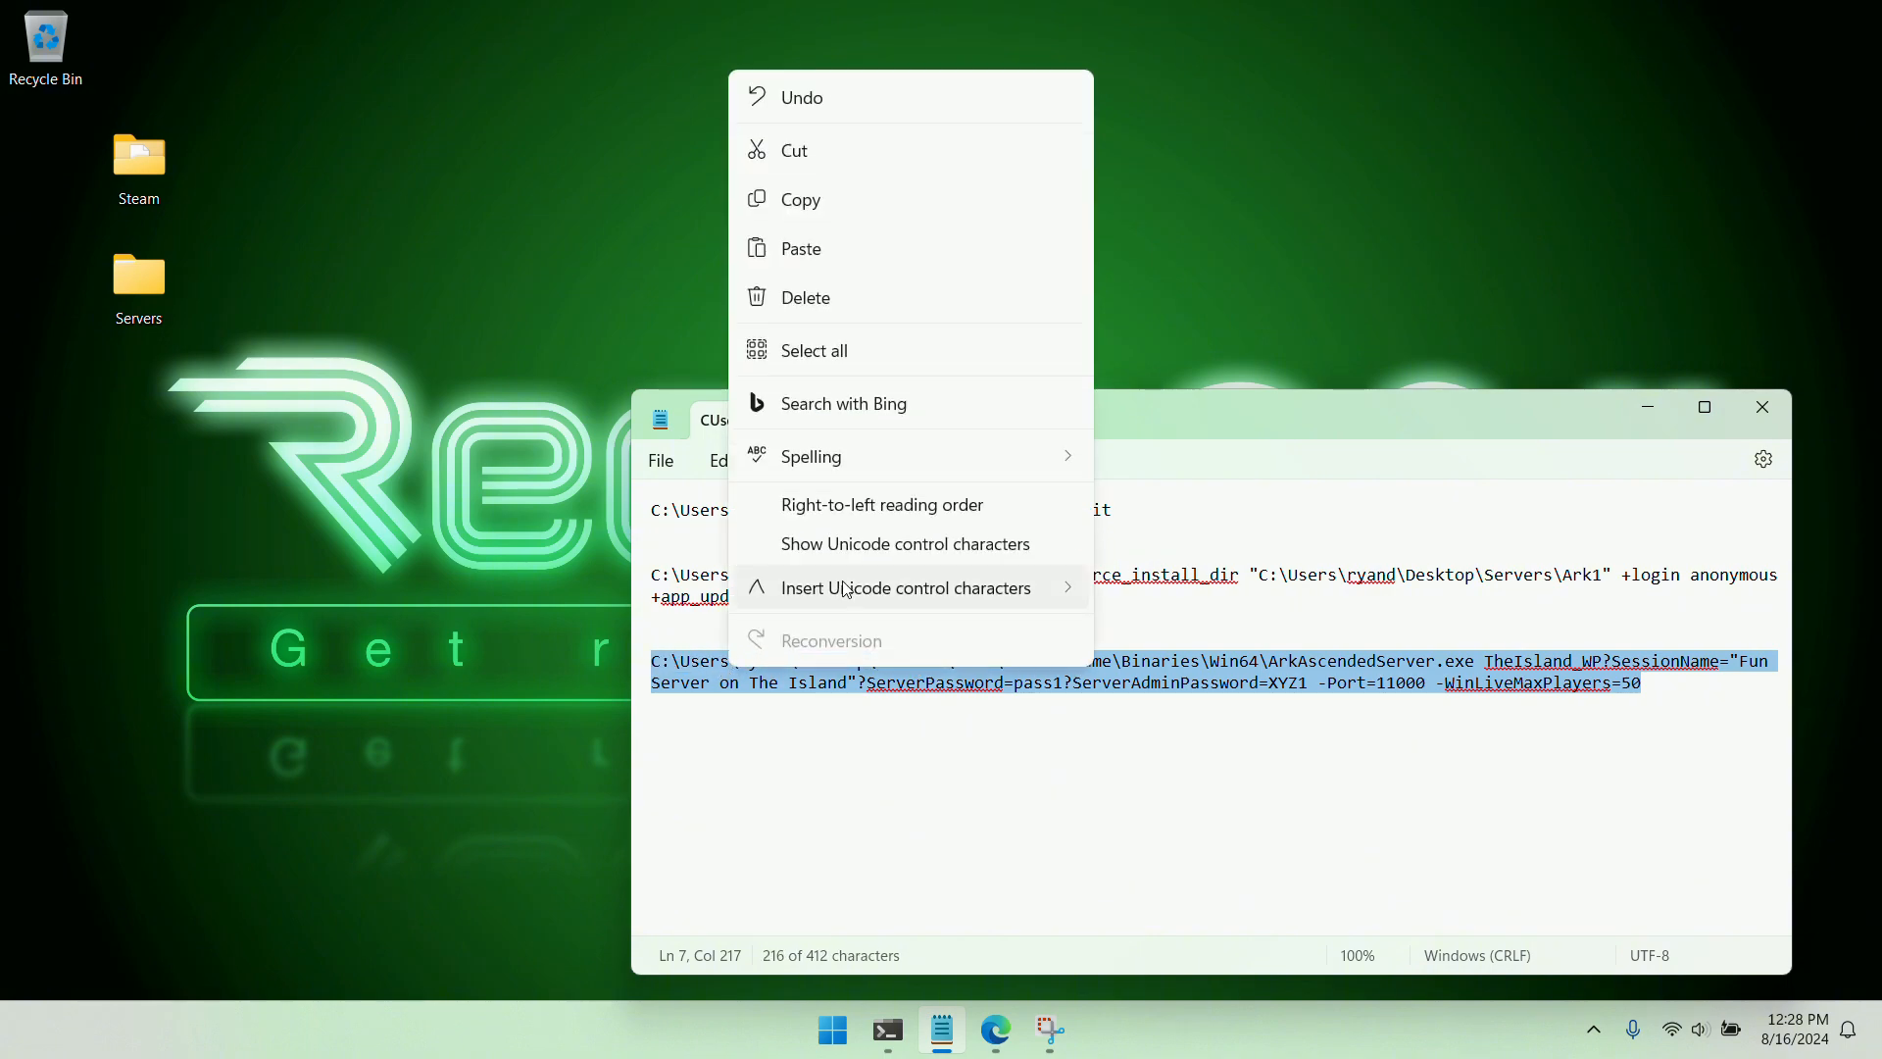
pyautogui.click(807, 197)
pyautogui.click(827, 756)
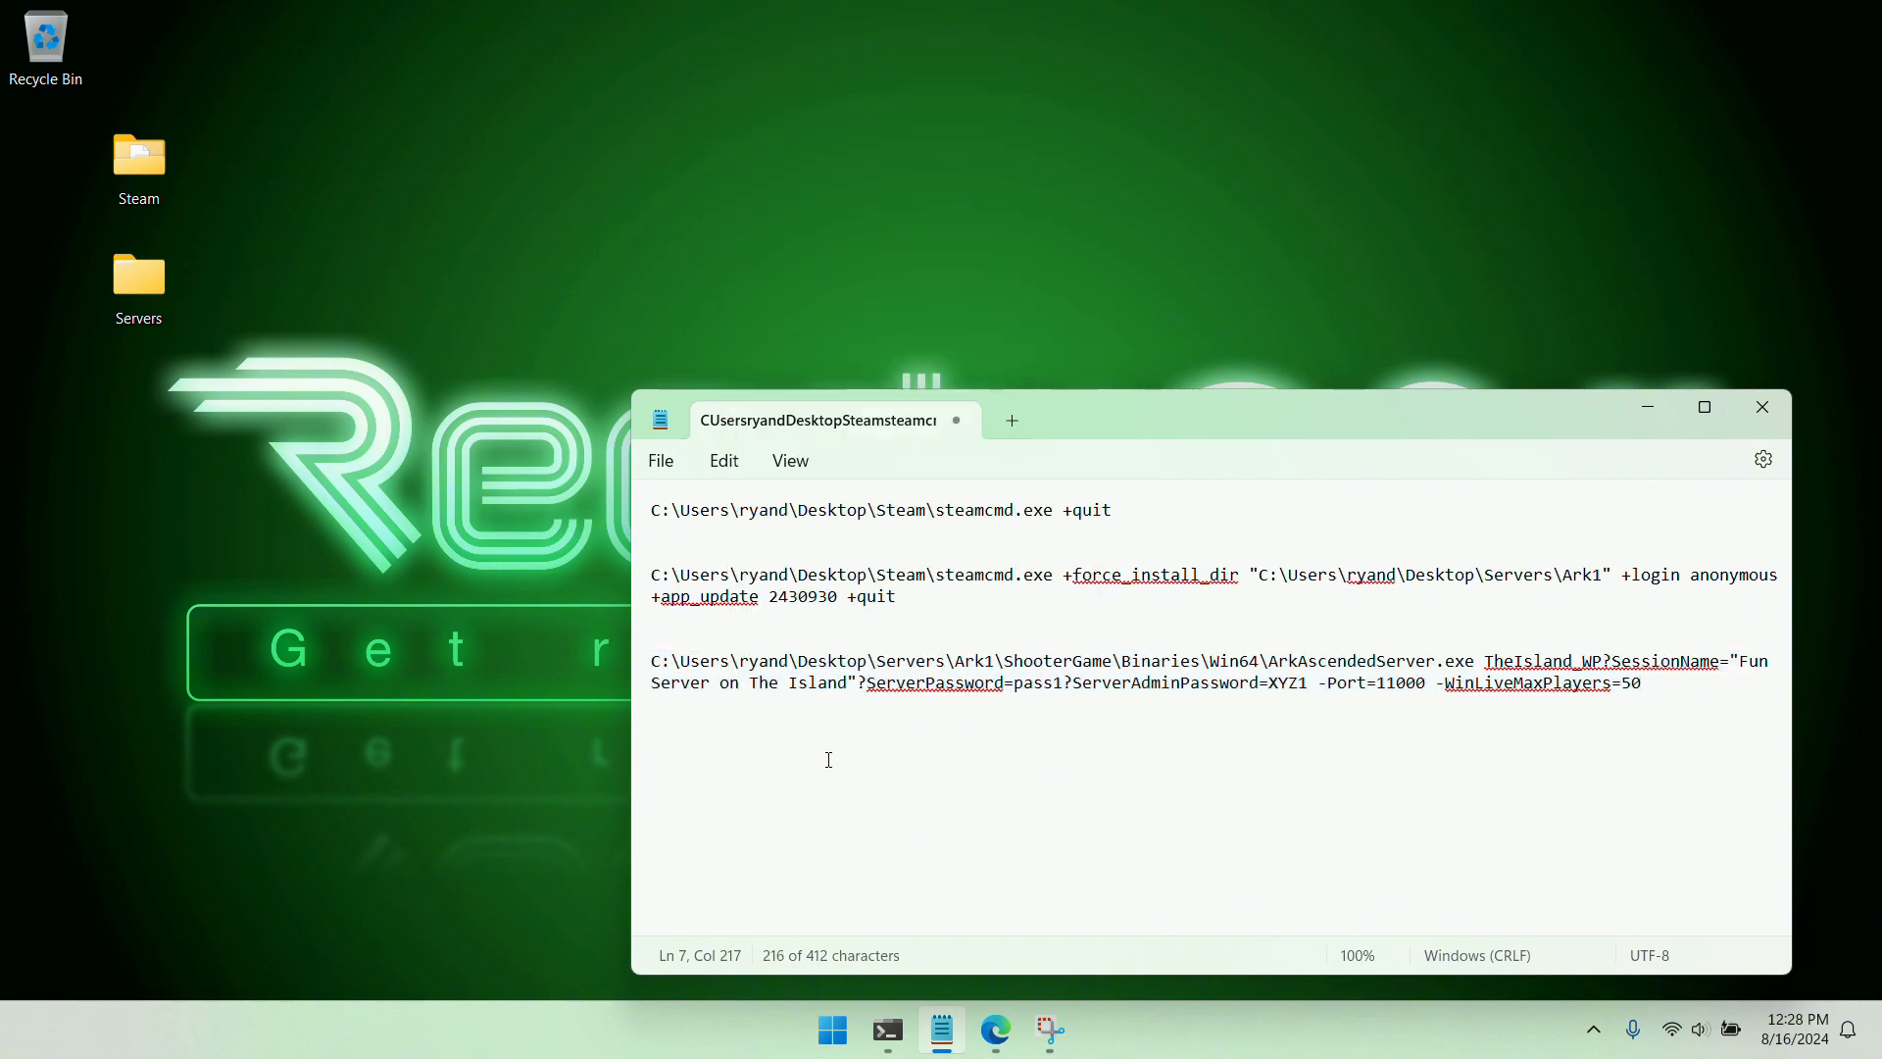
pyautogui.click(887, 1029)
pyautogui.click(901, 179)
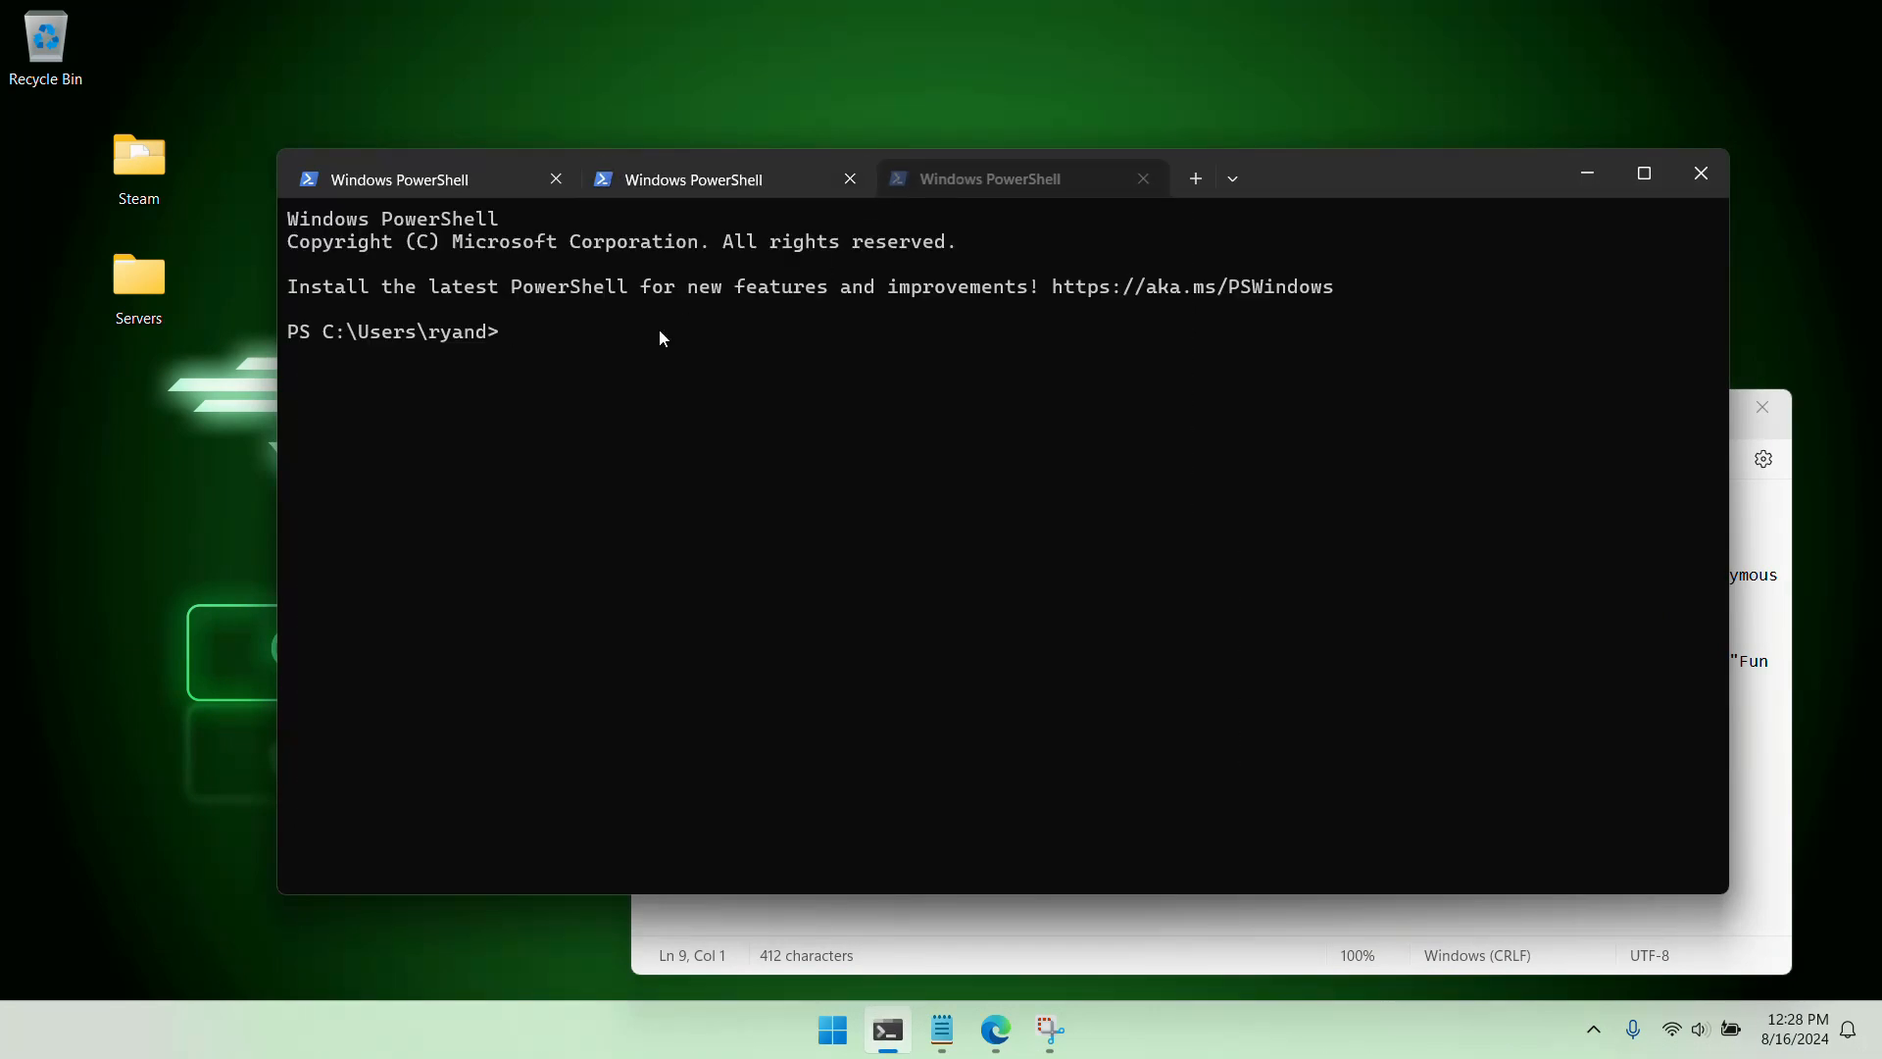
pyautogui.hotkey('ctrl', 'v')
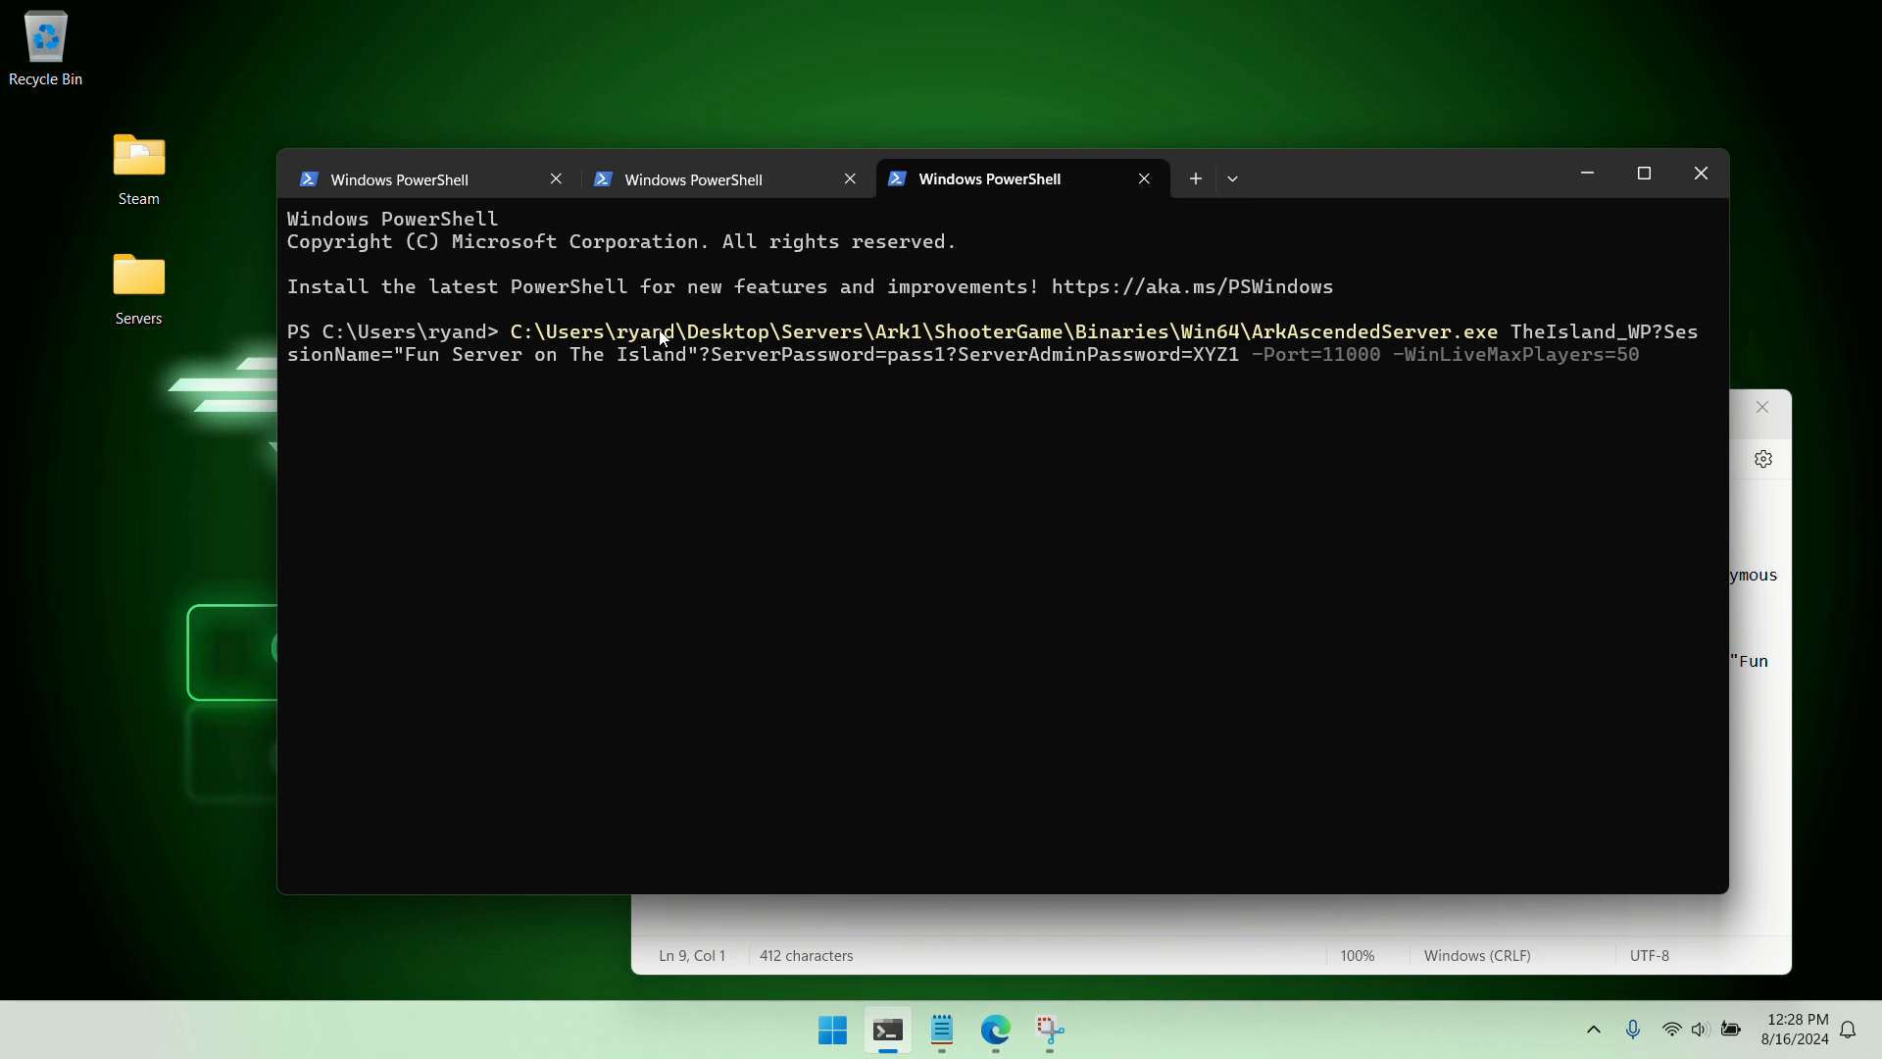
pyautogui.press('Return')
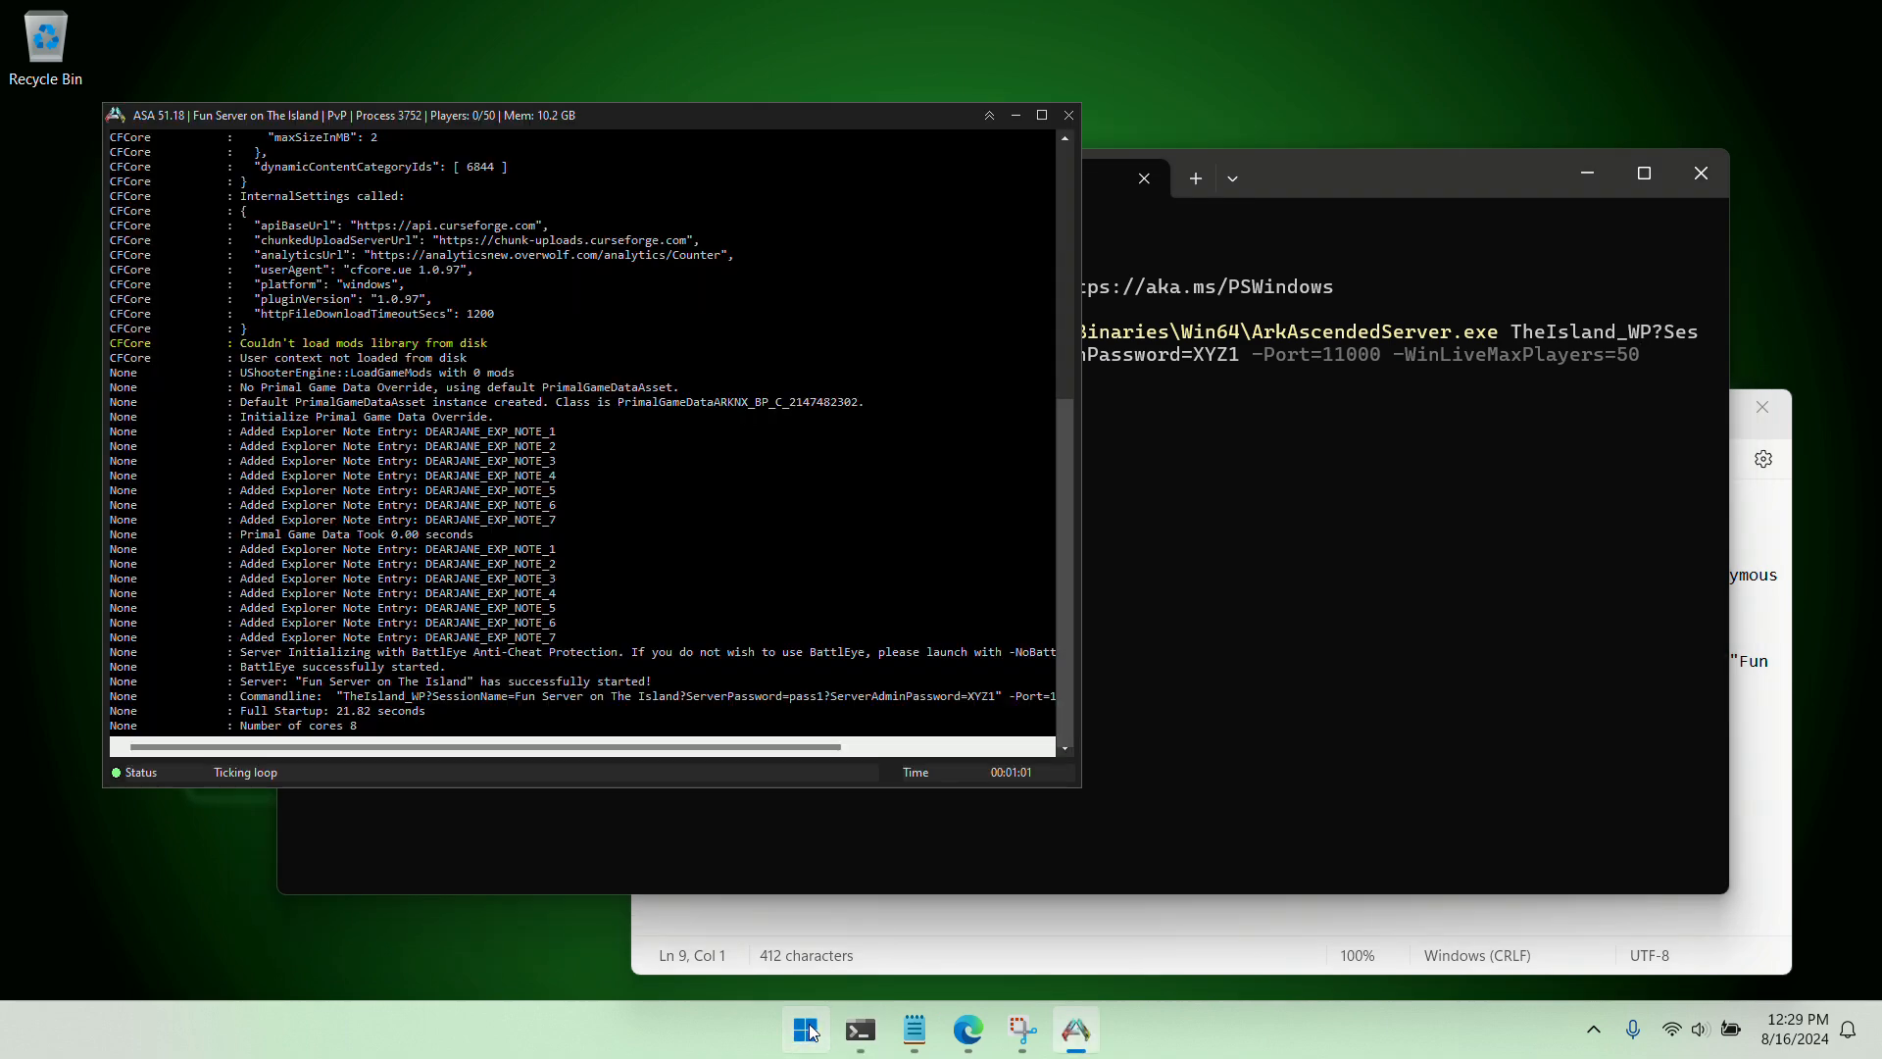
# Open Resource Monitor and filter its network activity to ArkAscendedServer.exe to check the server's listening ports
pyautogui.click(805, 1029)
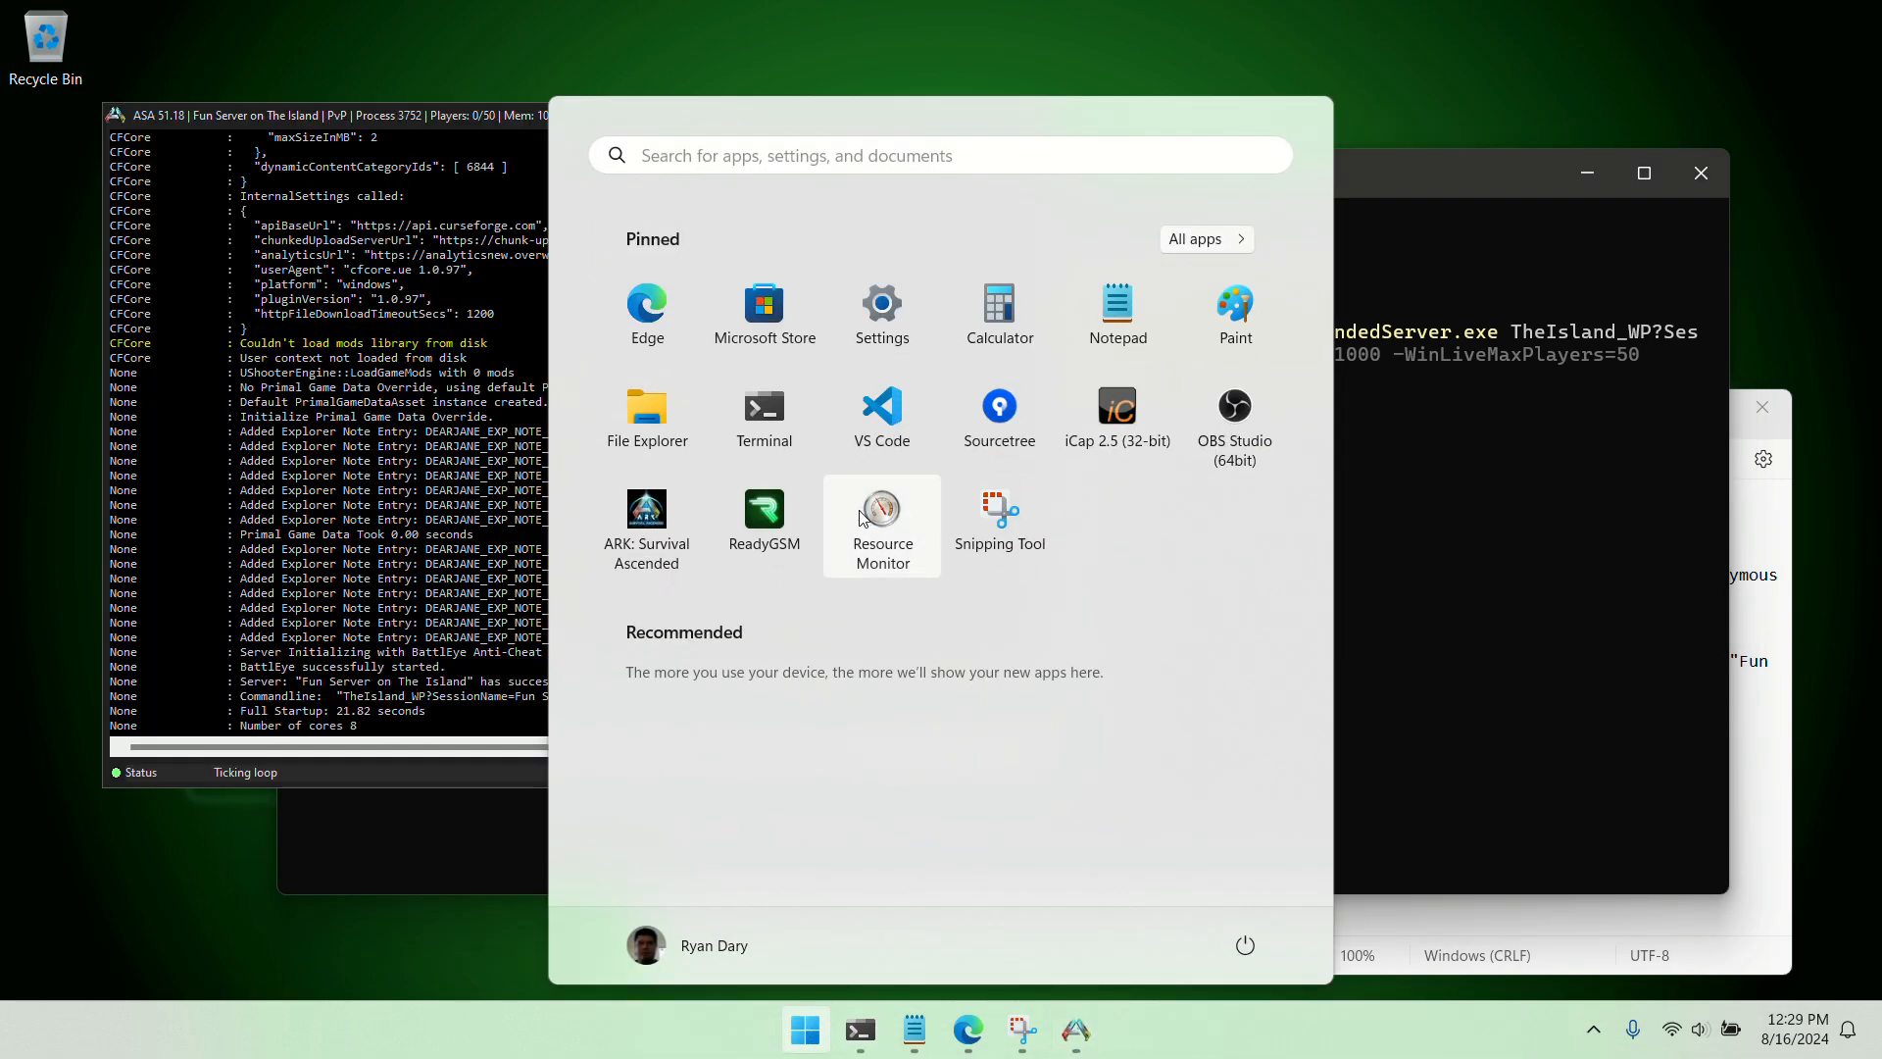
pyautogui.click(862, 509)
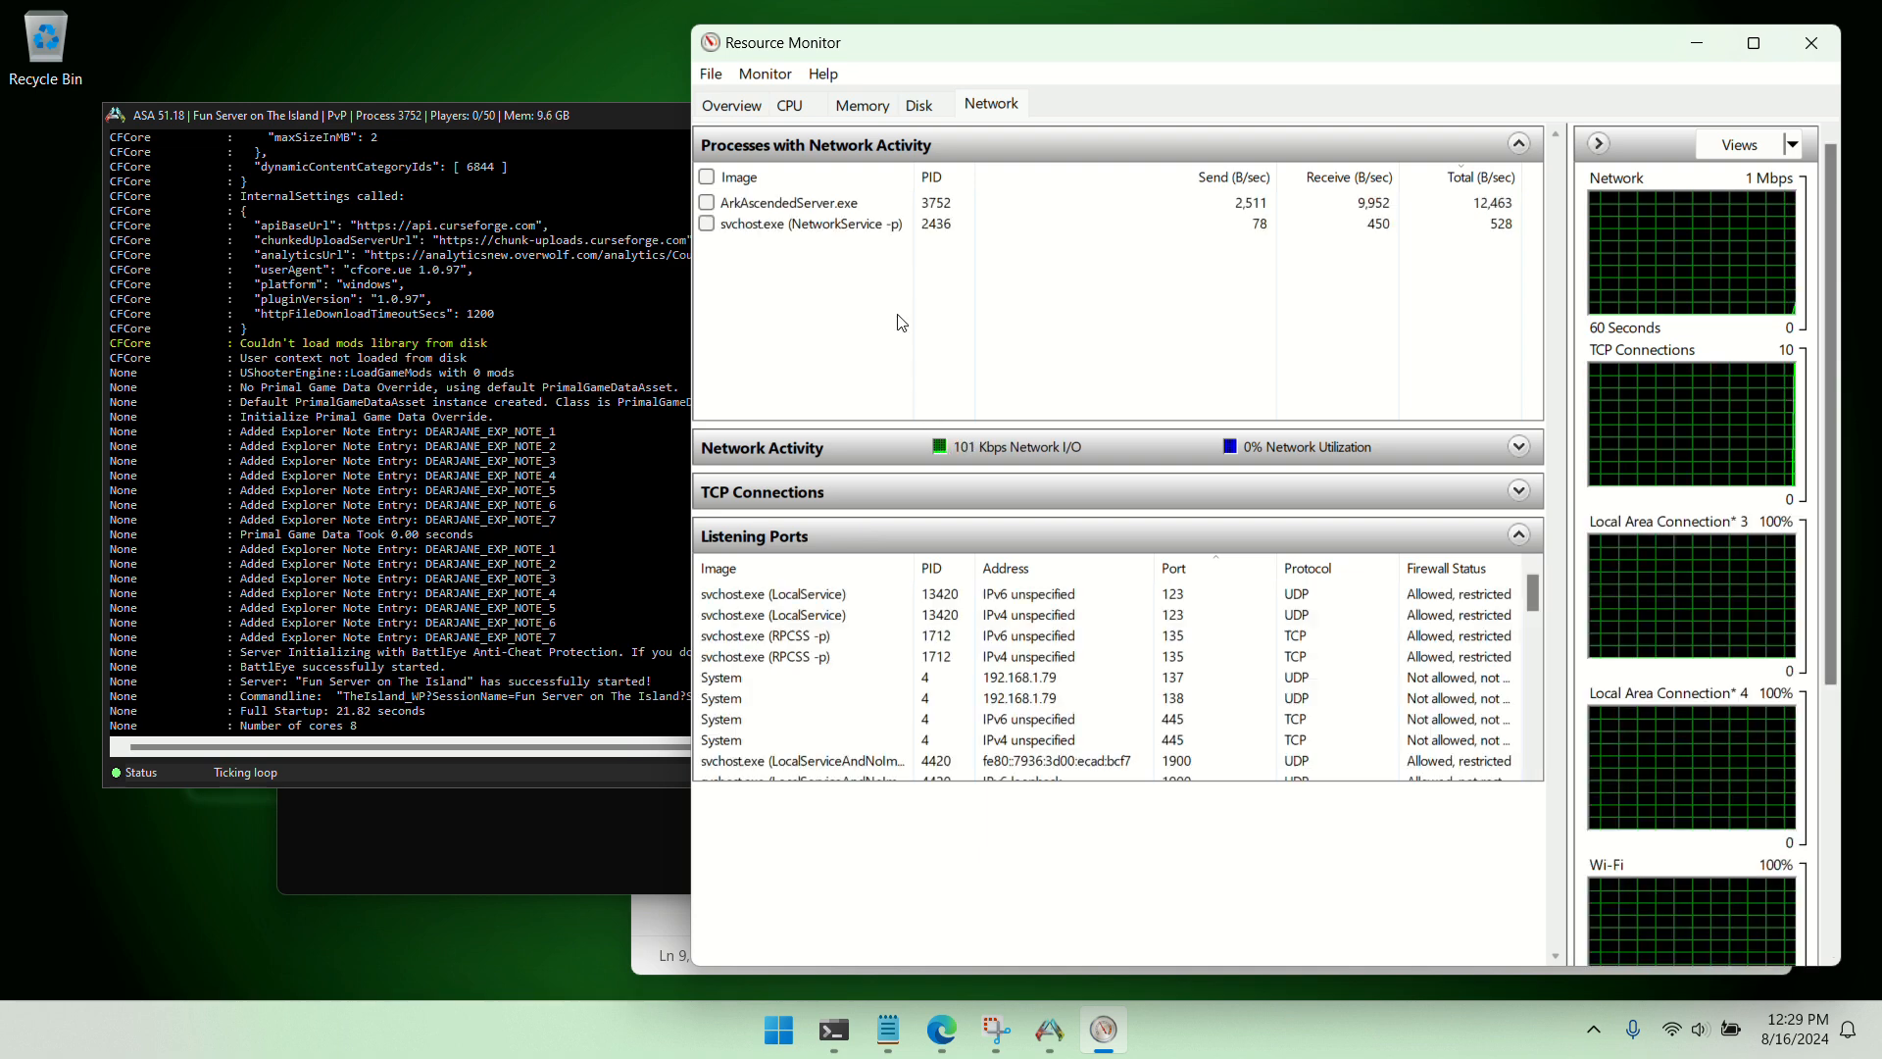
pyautogui.click(706, 202)
pyautogui.click(705, 203)
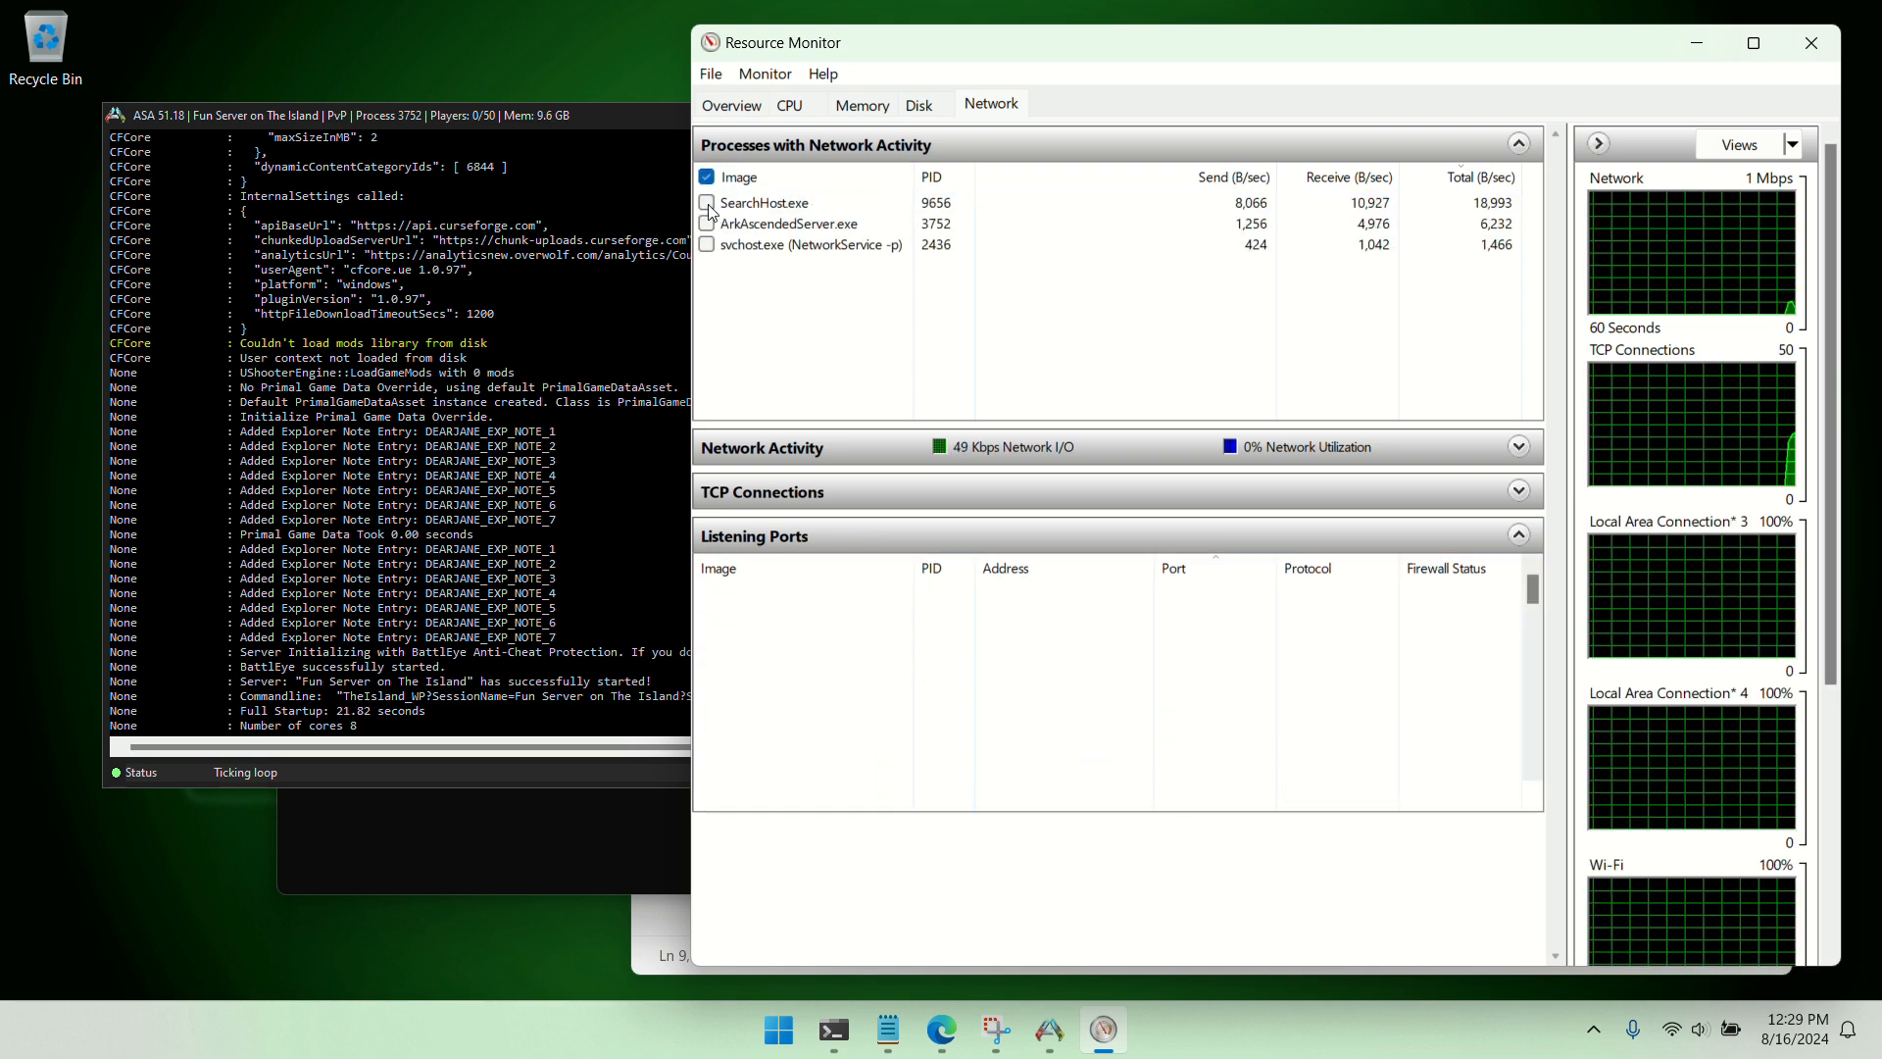
pyautogui.click(707, 224)
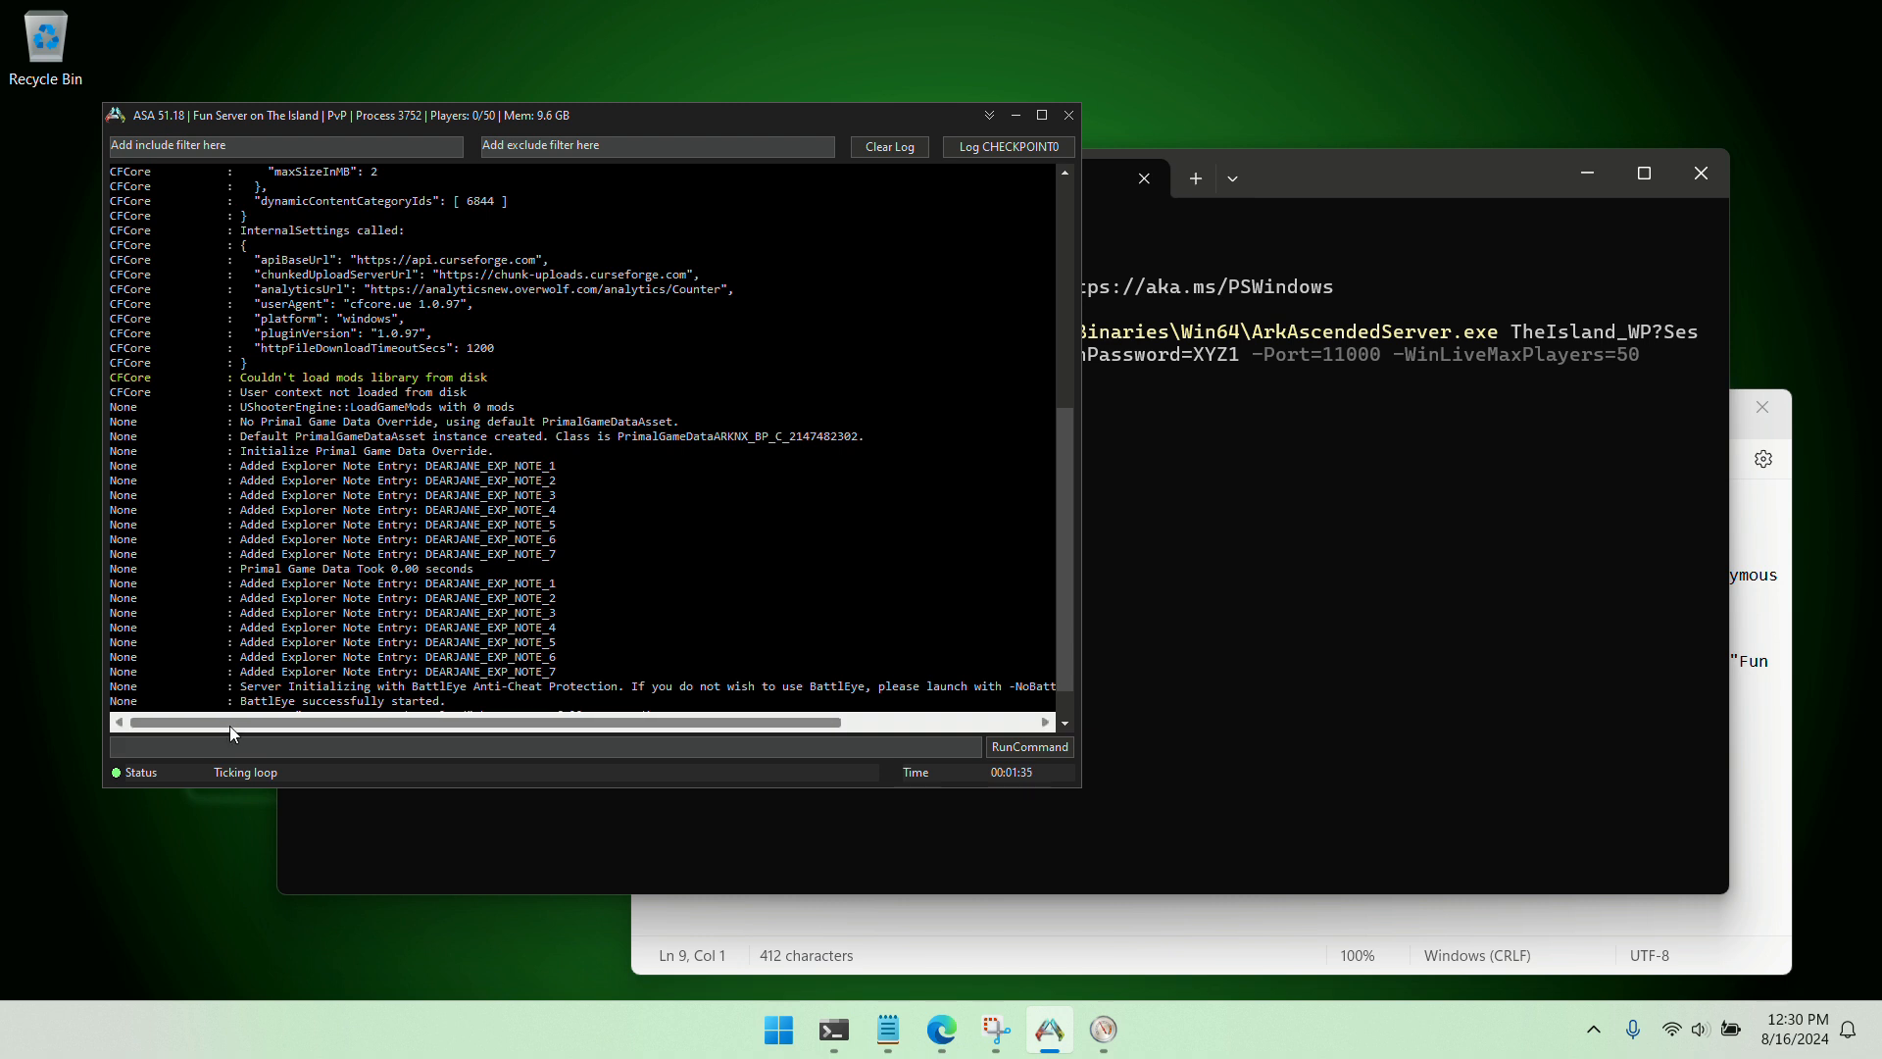
# Shut down the running ARK server by running the quit command in its console
pyautogui.write('quit')
pyautogui.press('Return')
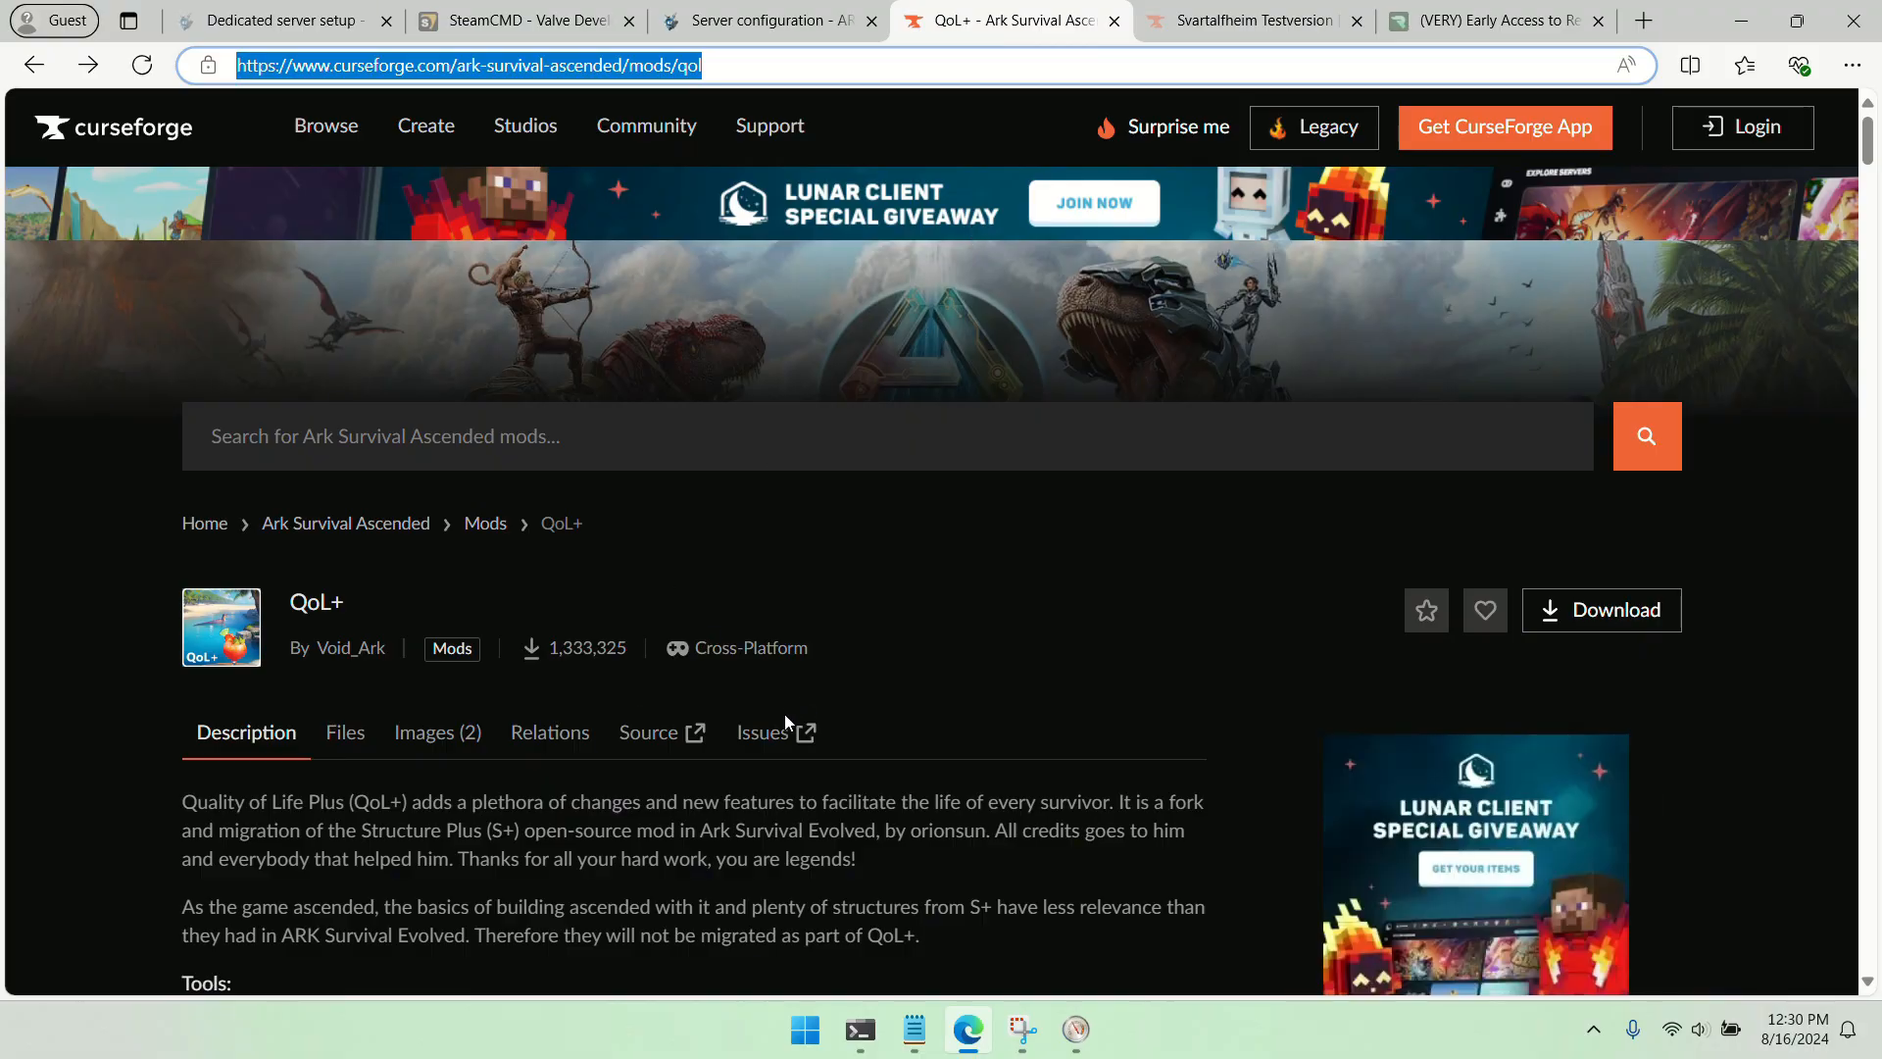
# Find the QoL+ mod's project ID on its CurseForge page and copy it
pyautogui.scroll(-2, 784, 725)
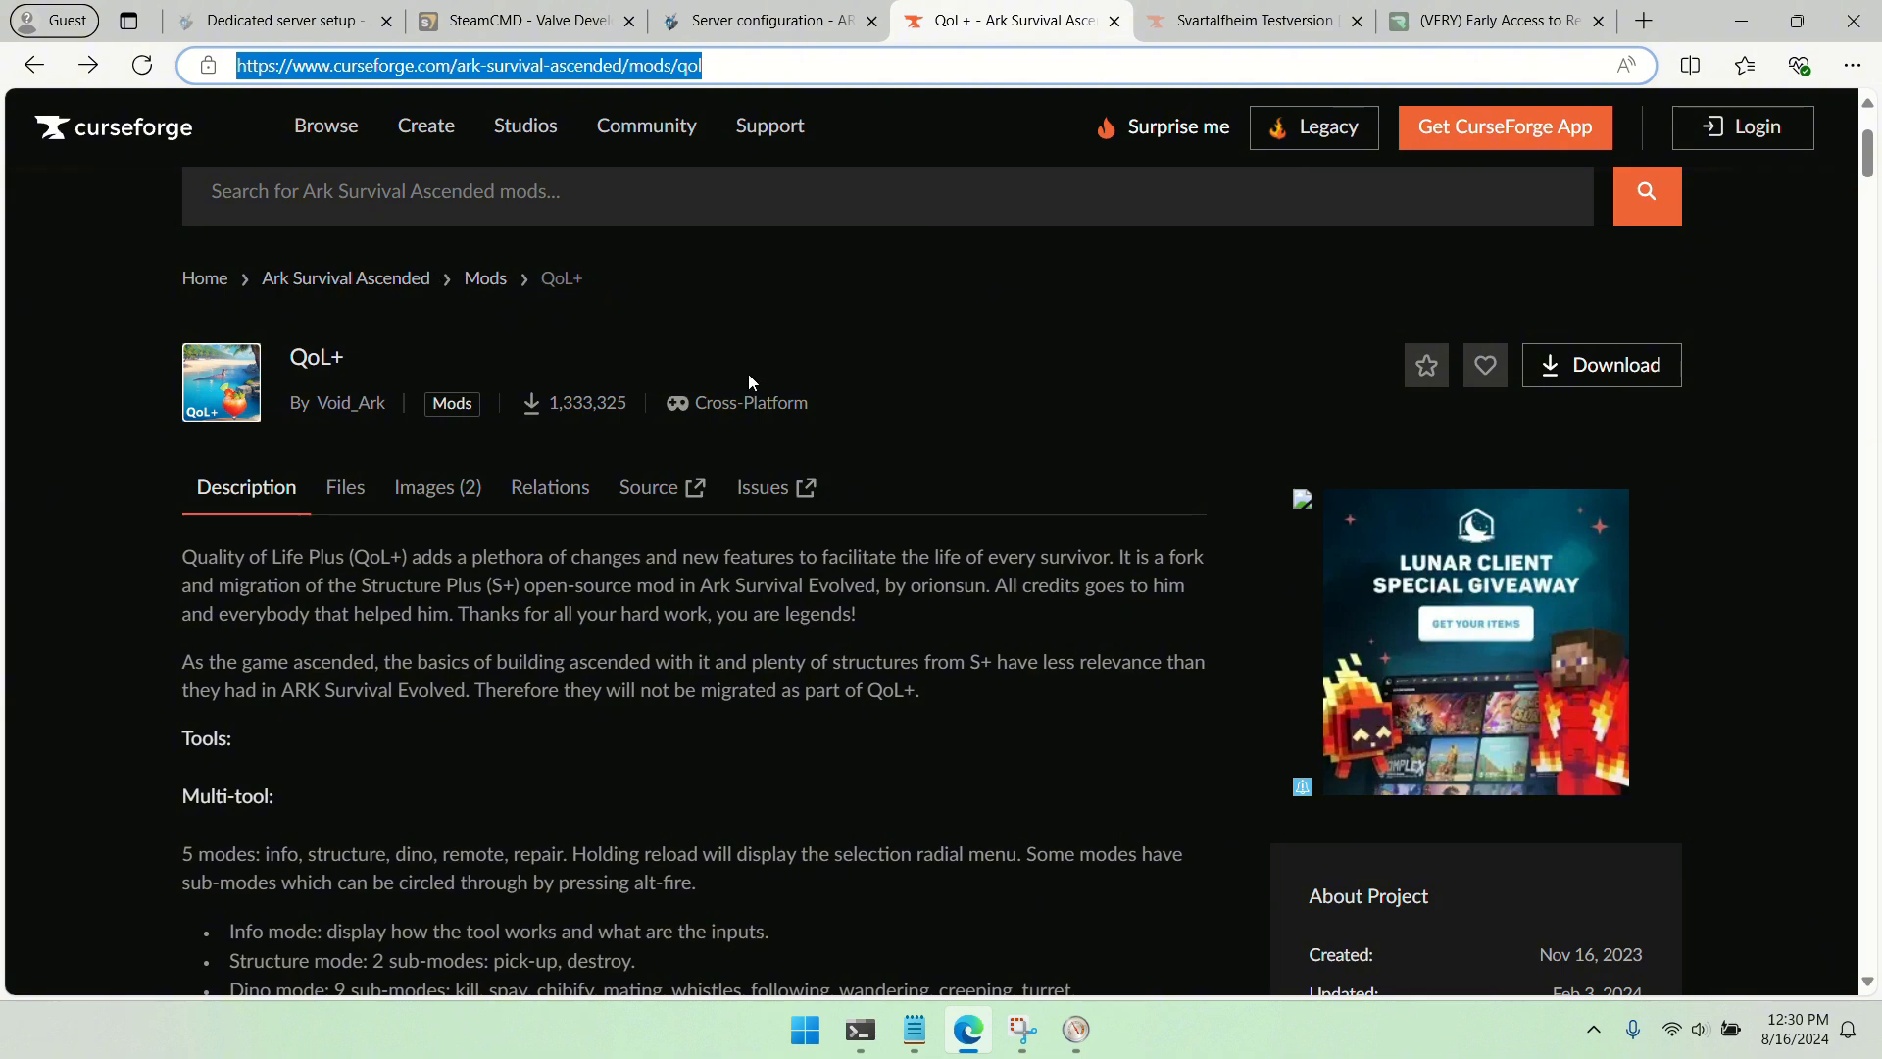
pyautogui.scroll(-3, 981, 451)
pyautogui.doubleClick(1612, 667)
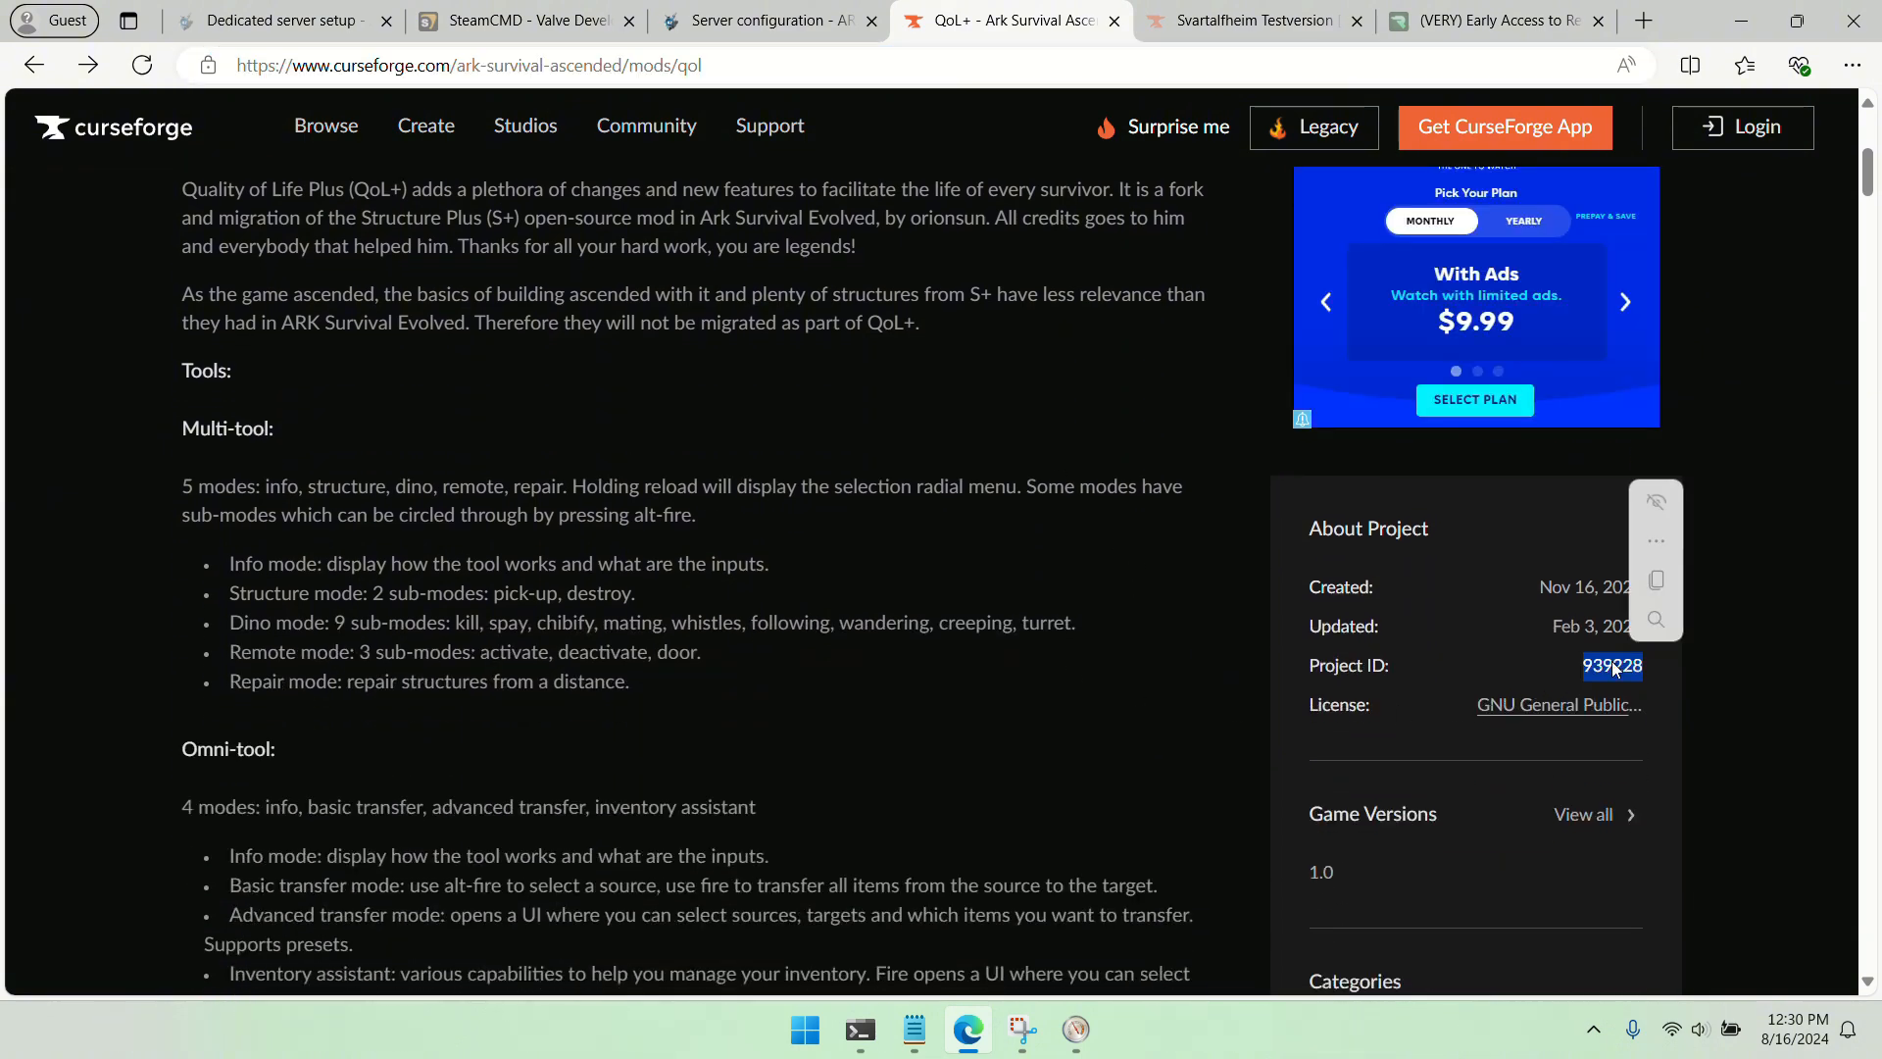
pyautogui.rightClick(1615, 670)
pyautogui.click(1584, 685)
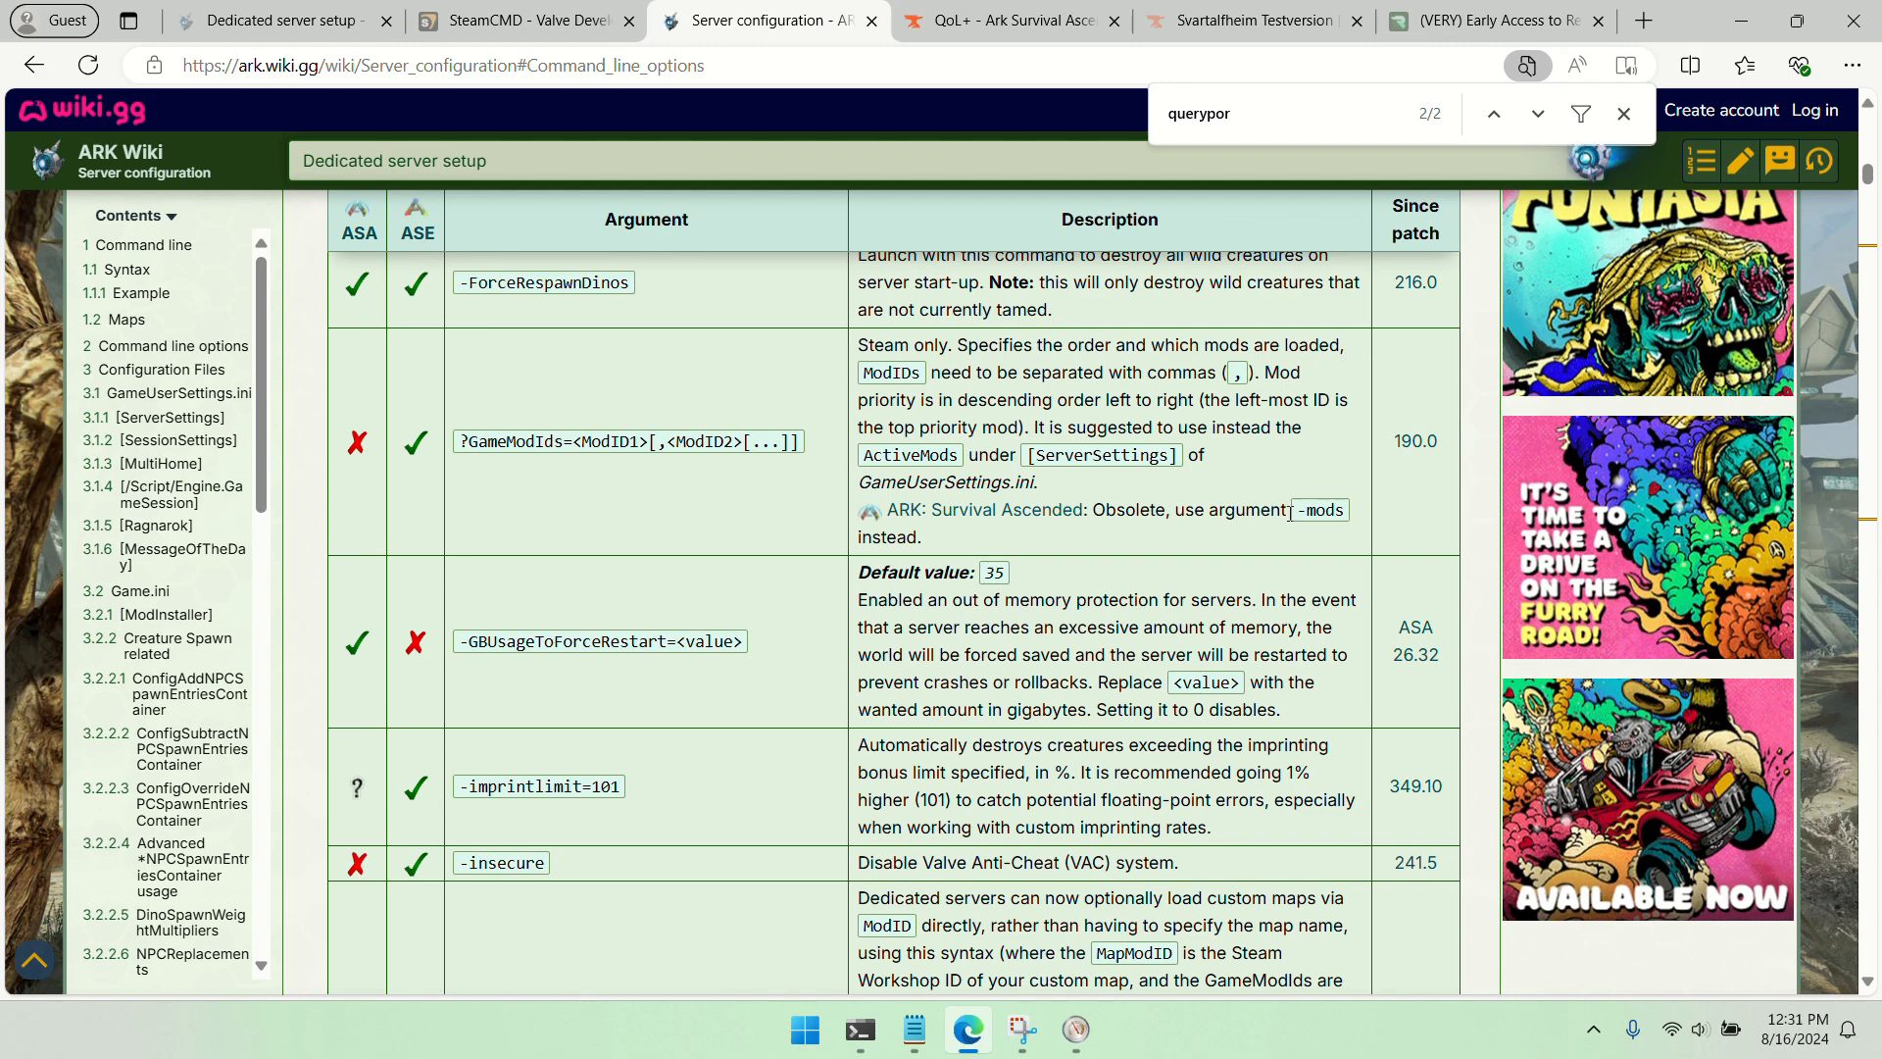
# Look up the -mods argument on the wiki and append -mods= to the end of the launch command in Notepad
pyautogui.moveTo(1298, 510); pyautogui.dragTo(1346, 511)
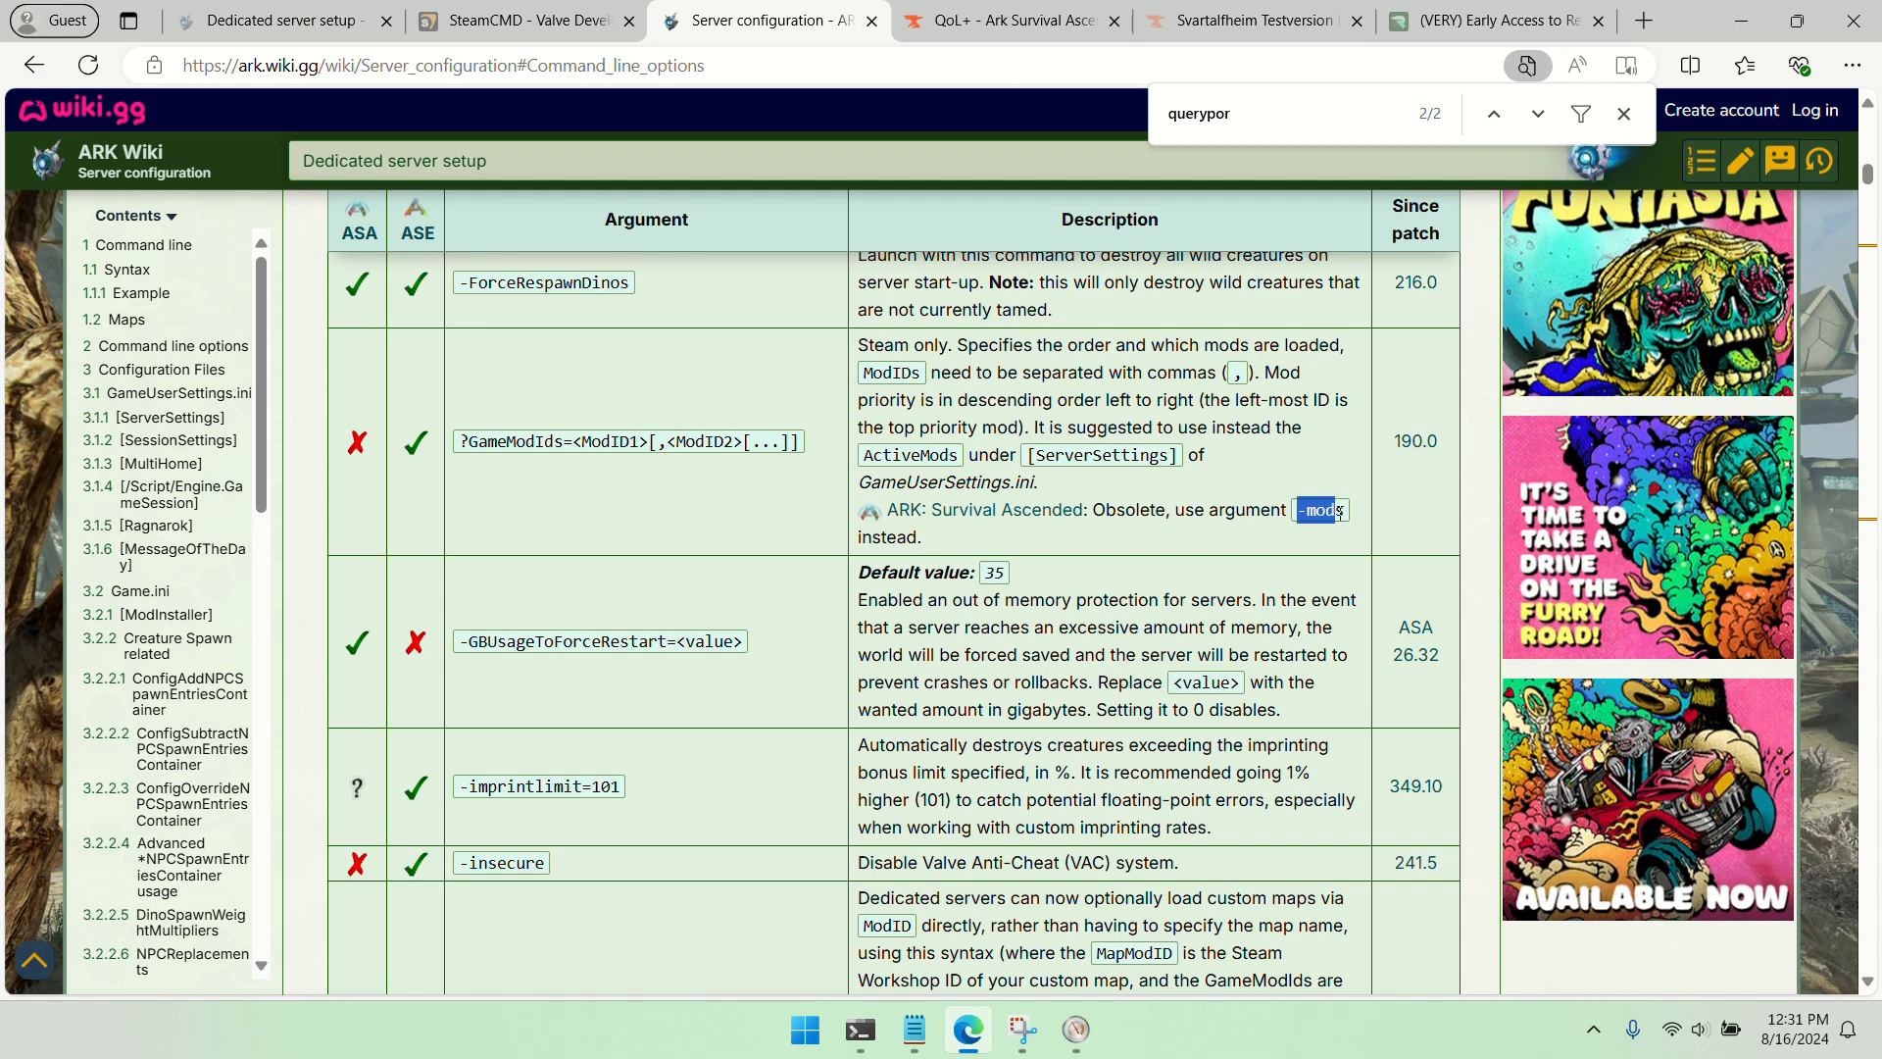
pyautogui.rightClick(1320, 513)
pyautogui.click(1375, 527)
pyautogui.click(1196, 535)
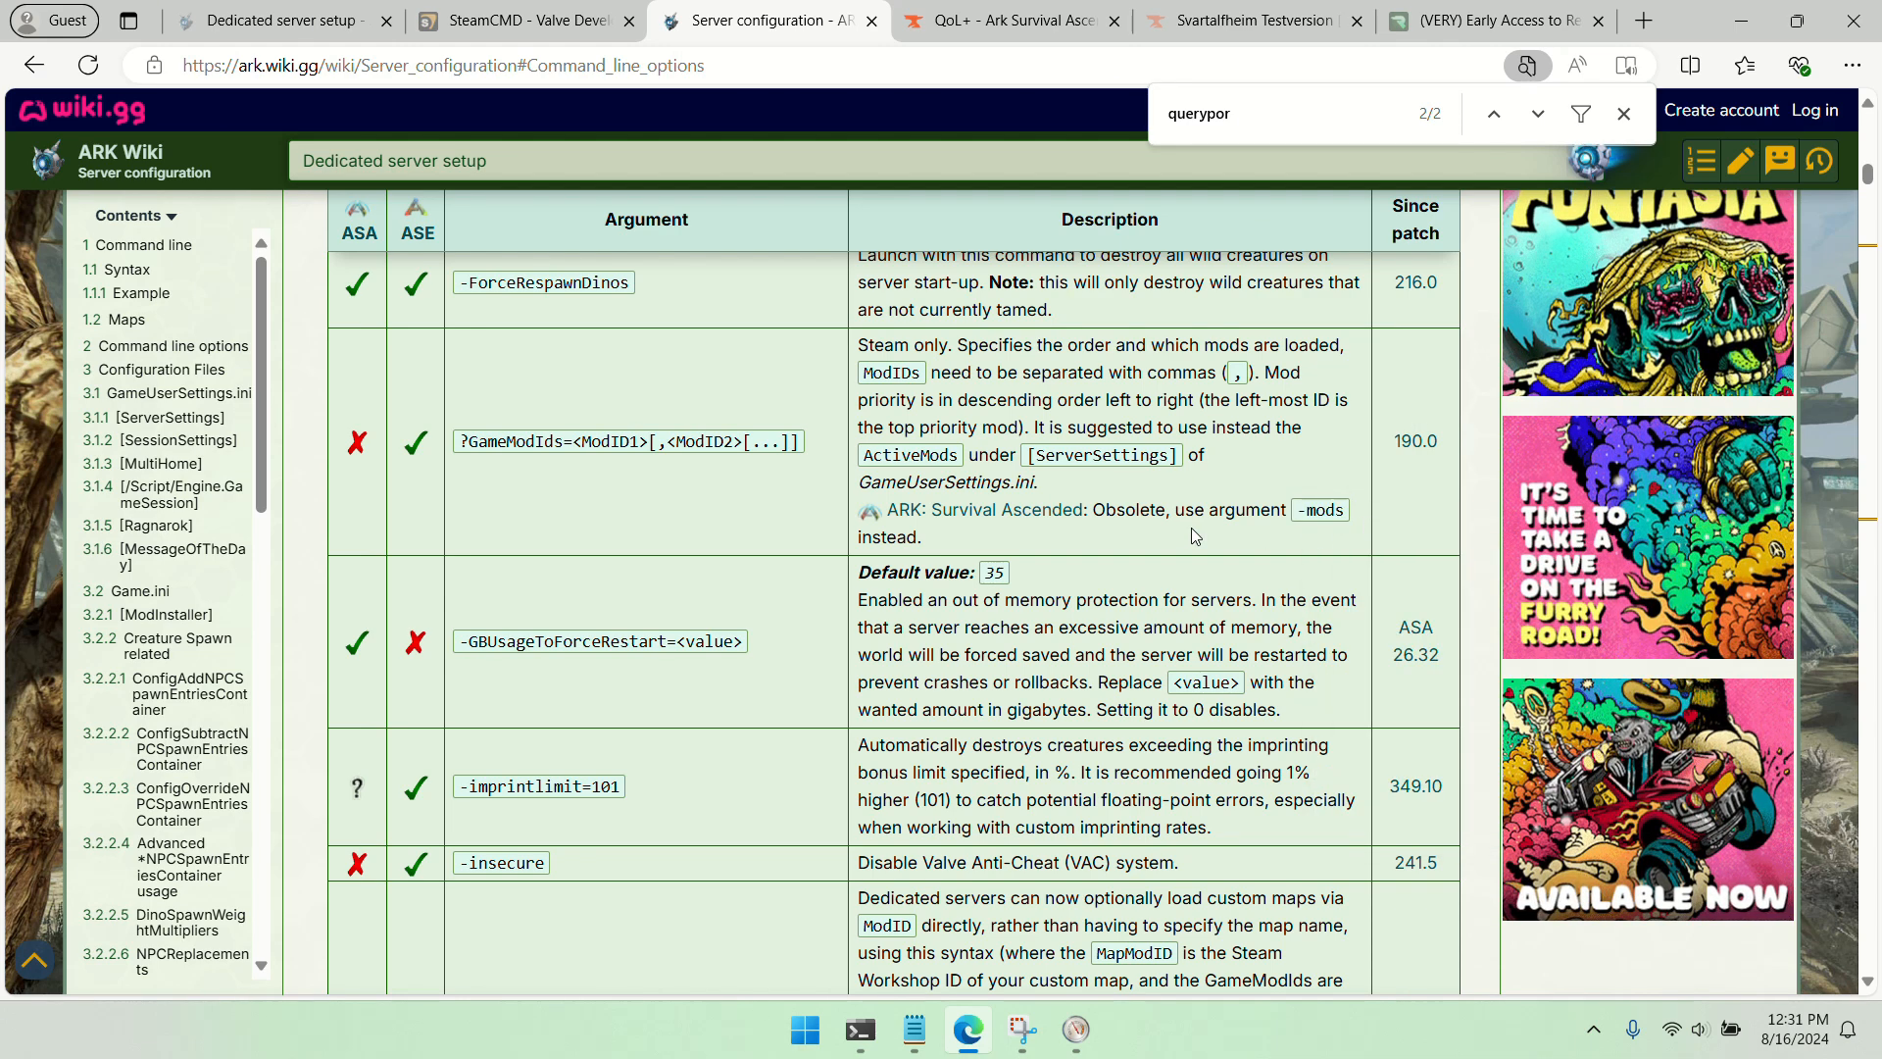
pyautogui.click(1741, 21)
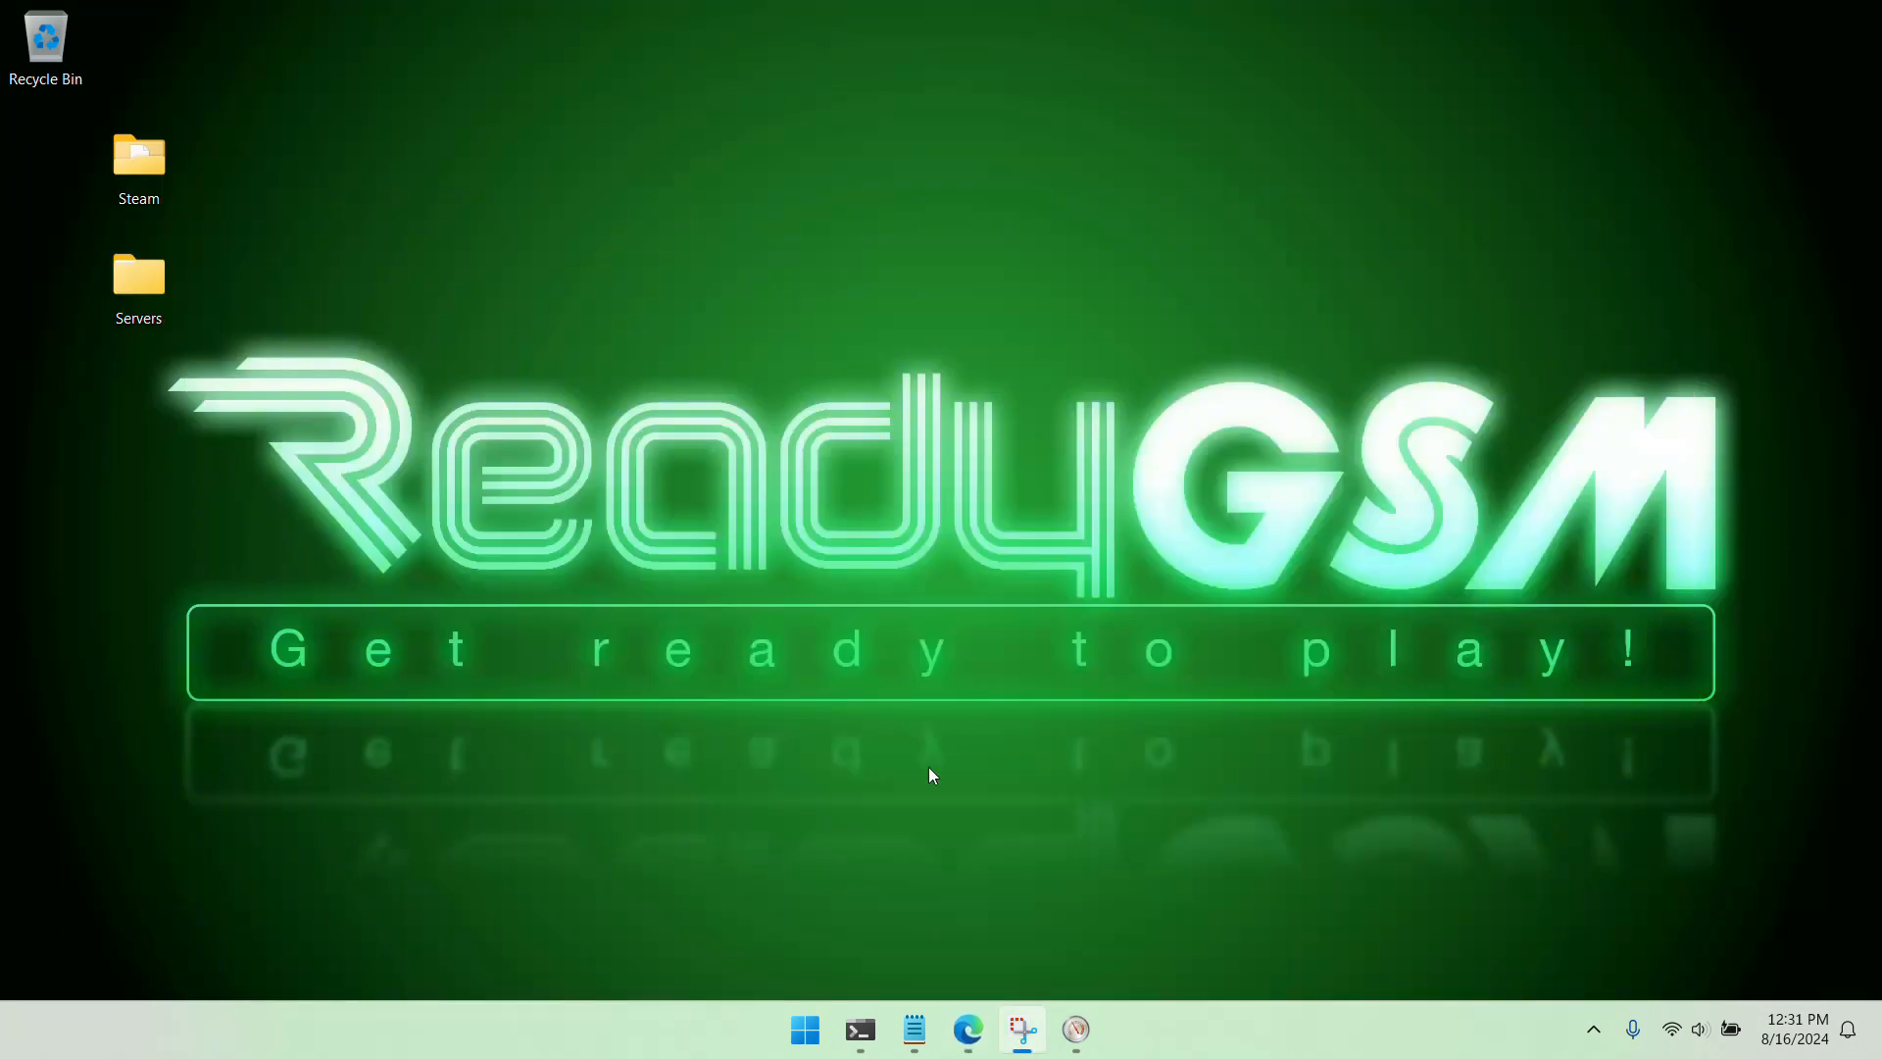
pyautogui.moveTo(914, 1029)
pyautogui.click(983, 860)
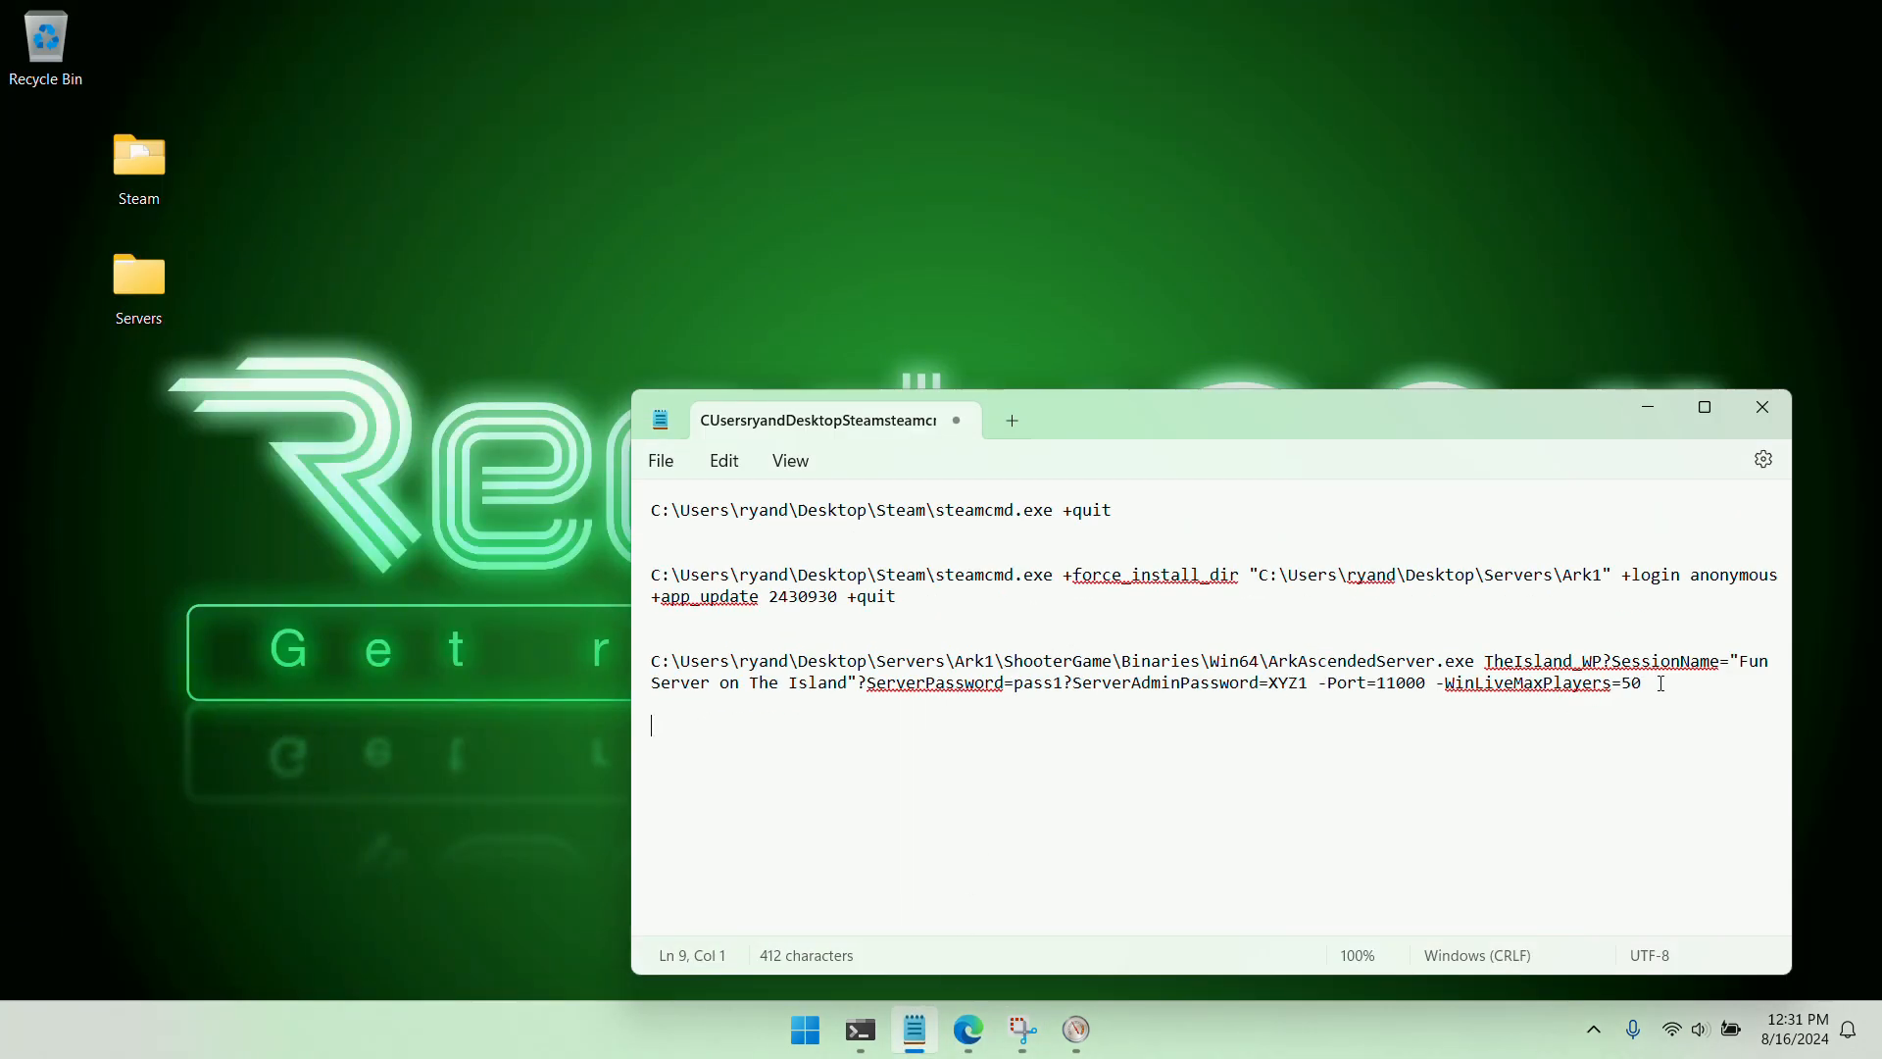
pyautogui.click(1660, 683)
pyautogui.write('-mods=')
# Copy the QoL+ project ID from CurseForge again and paste it into the launch command to give -mods=939228
pyautogui.hotkey('alt', 'Tab')
pyautogui.rightClick(1603, 663)
pyautogui.click(1592, 684)
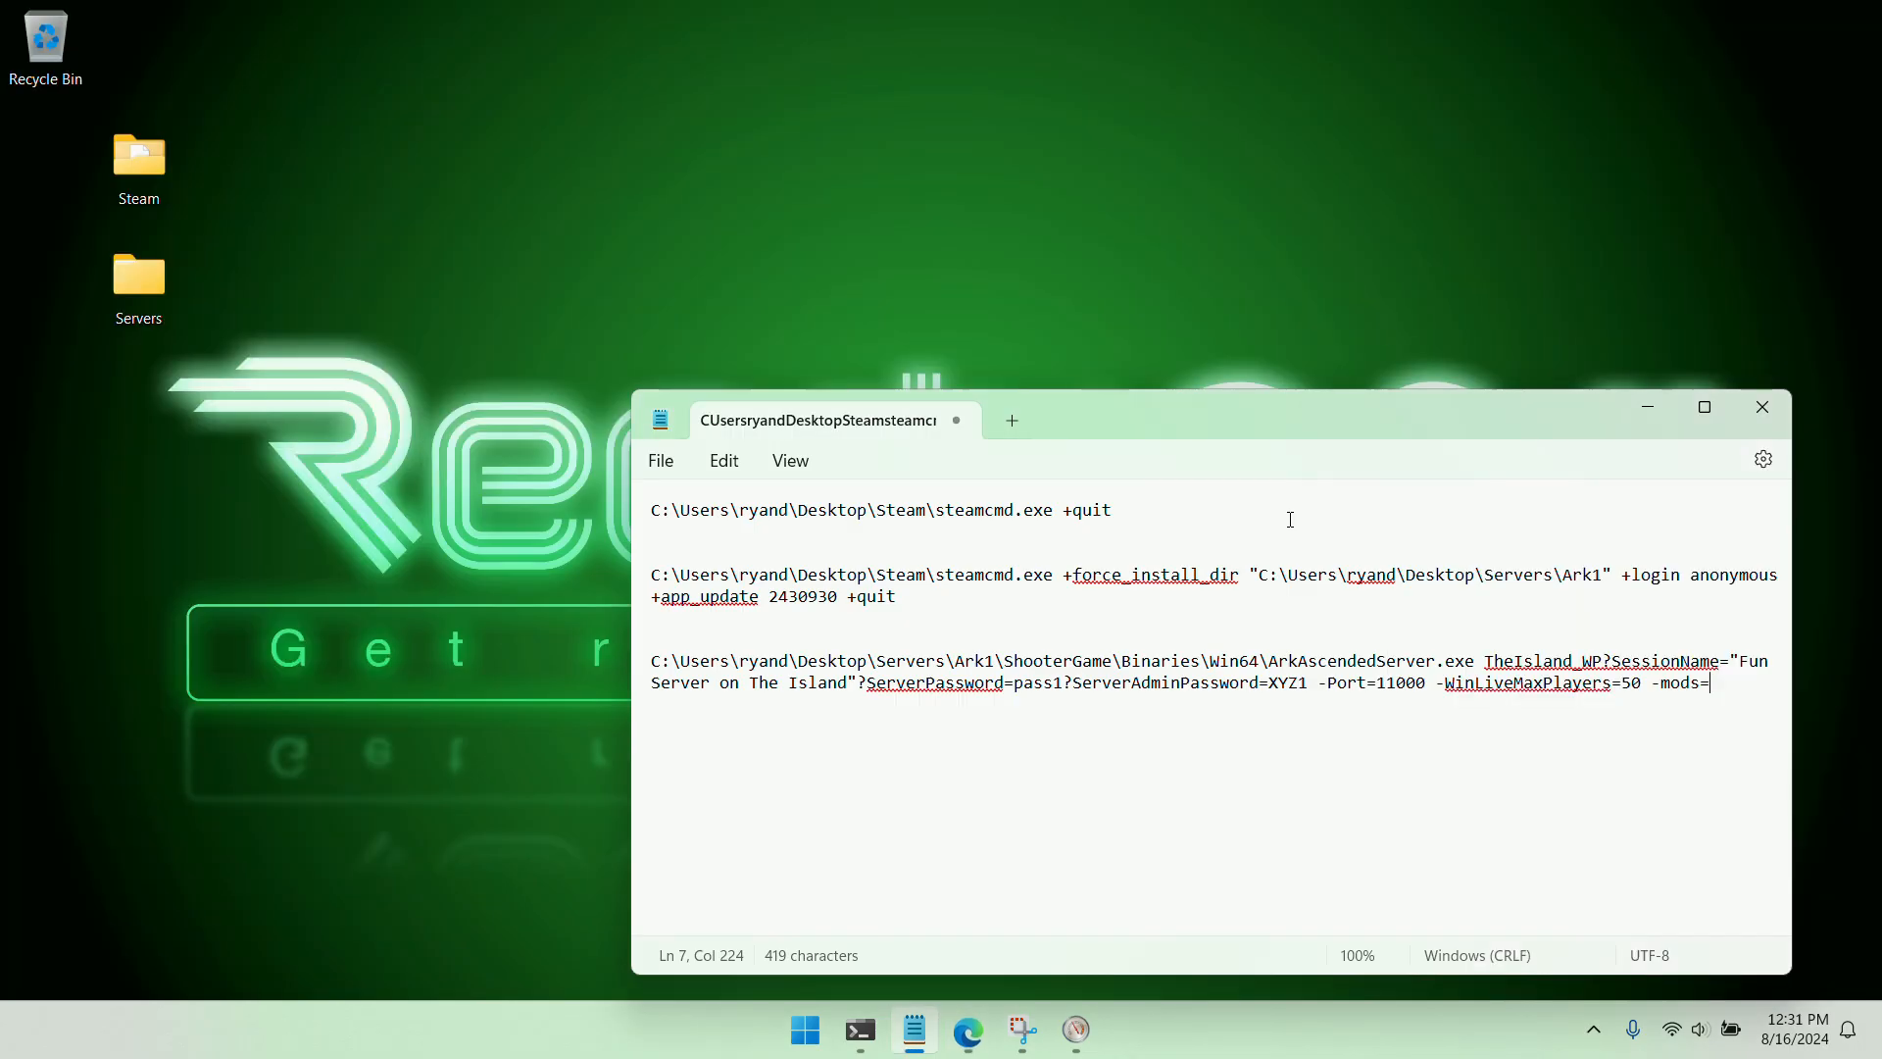
pyautogui.click(1740, 21)
pyautogui.hotkey('ctrl', 'v')
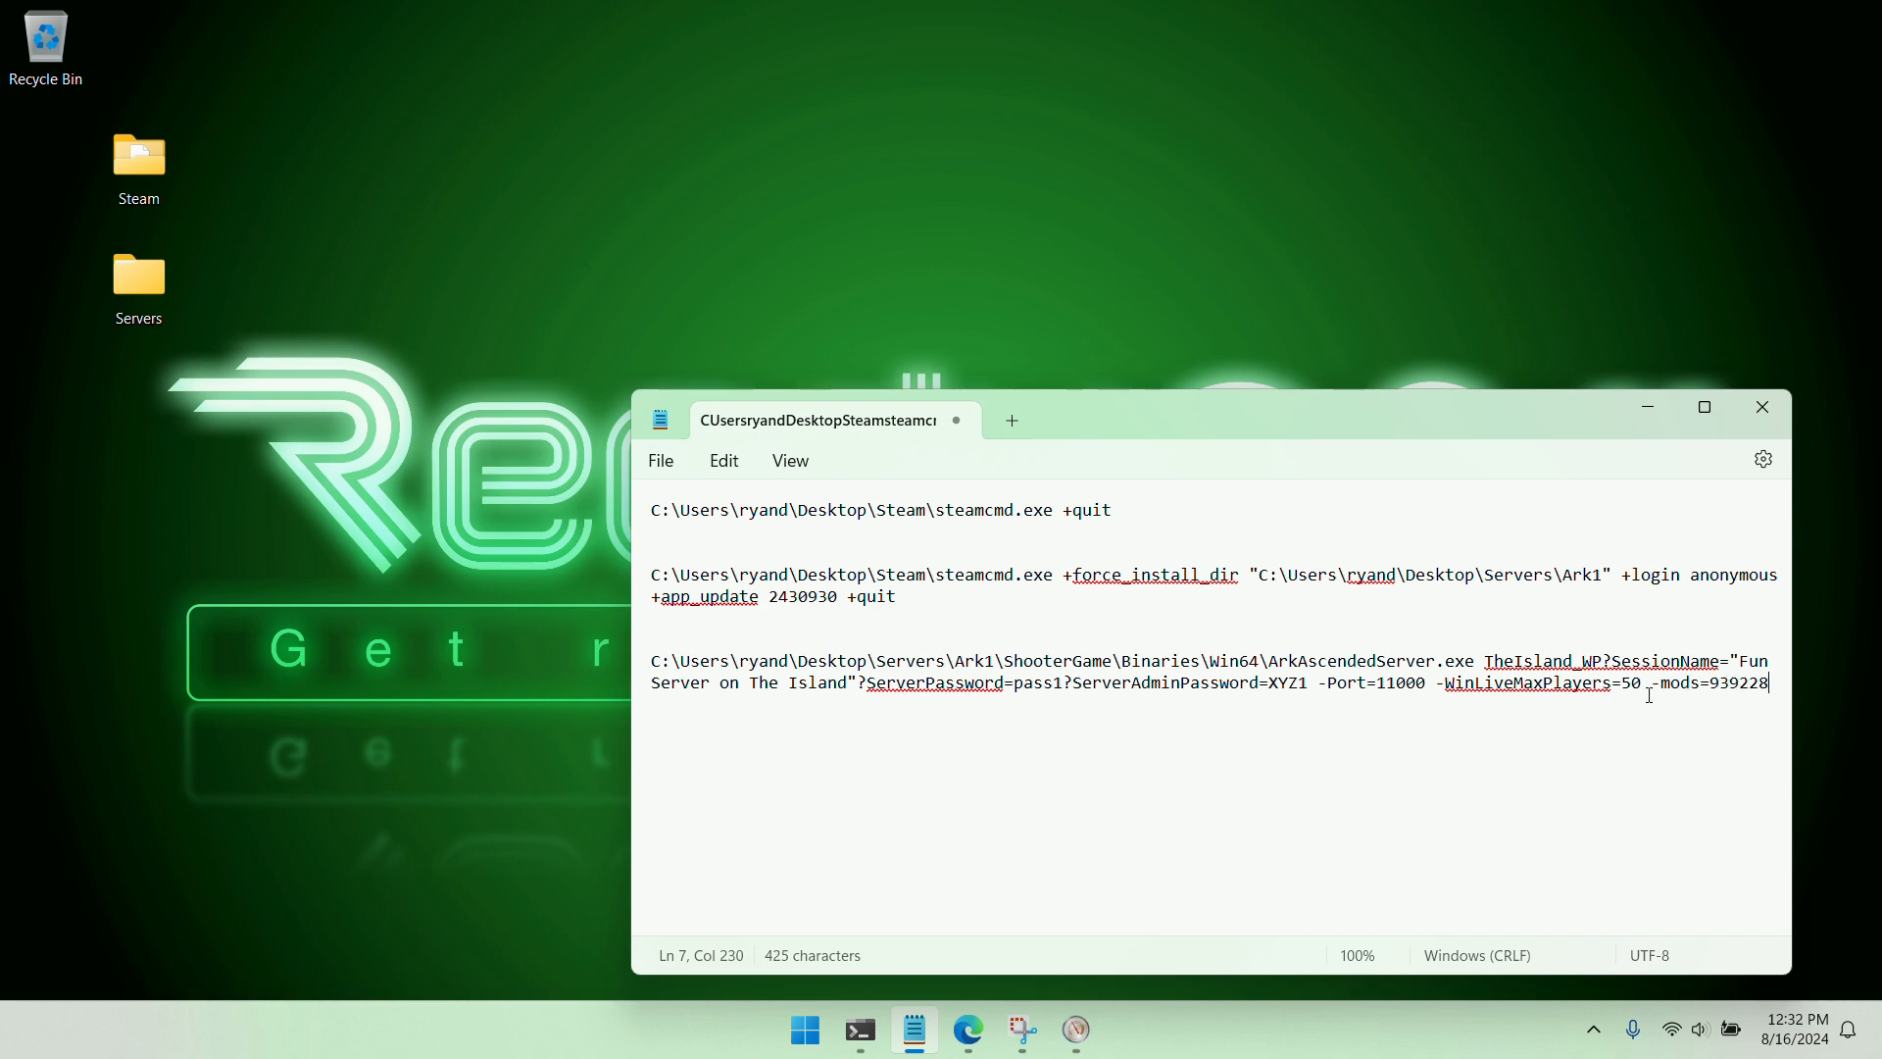
# Copy the launch command with -mods=939228, including its server and admin passwords, and run it in PowerShell
pyautogui.moveTo(1769, 683); pyautogui.dragTo(638, 664)
pyautogui.rightClick(706, 675)
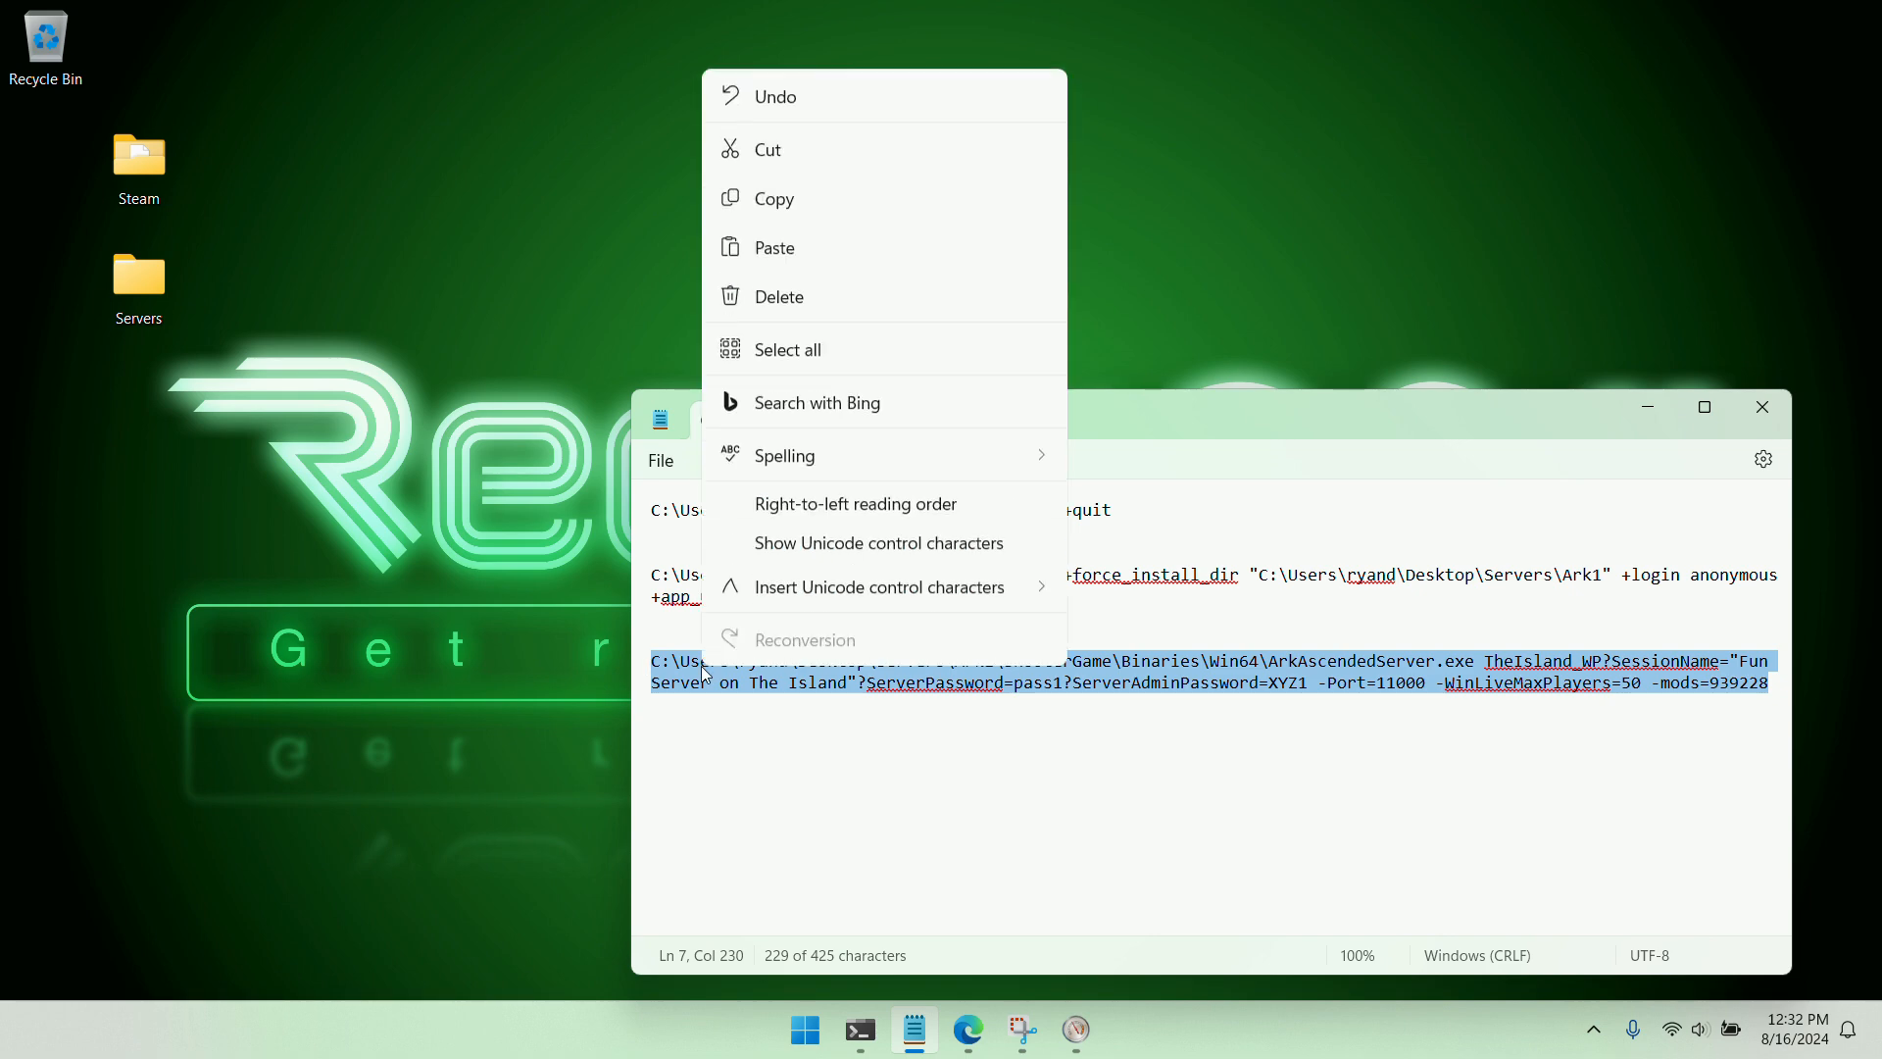
pyautogui.click(797, 208)
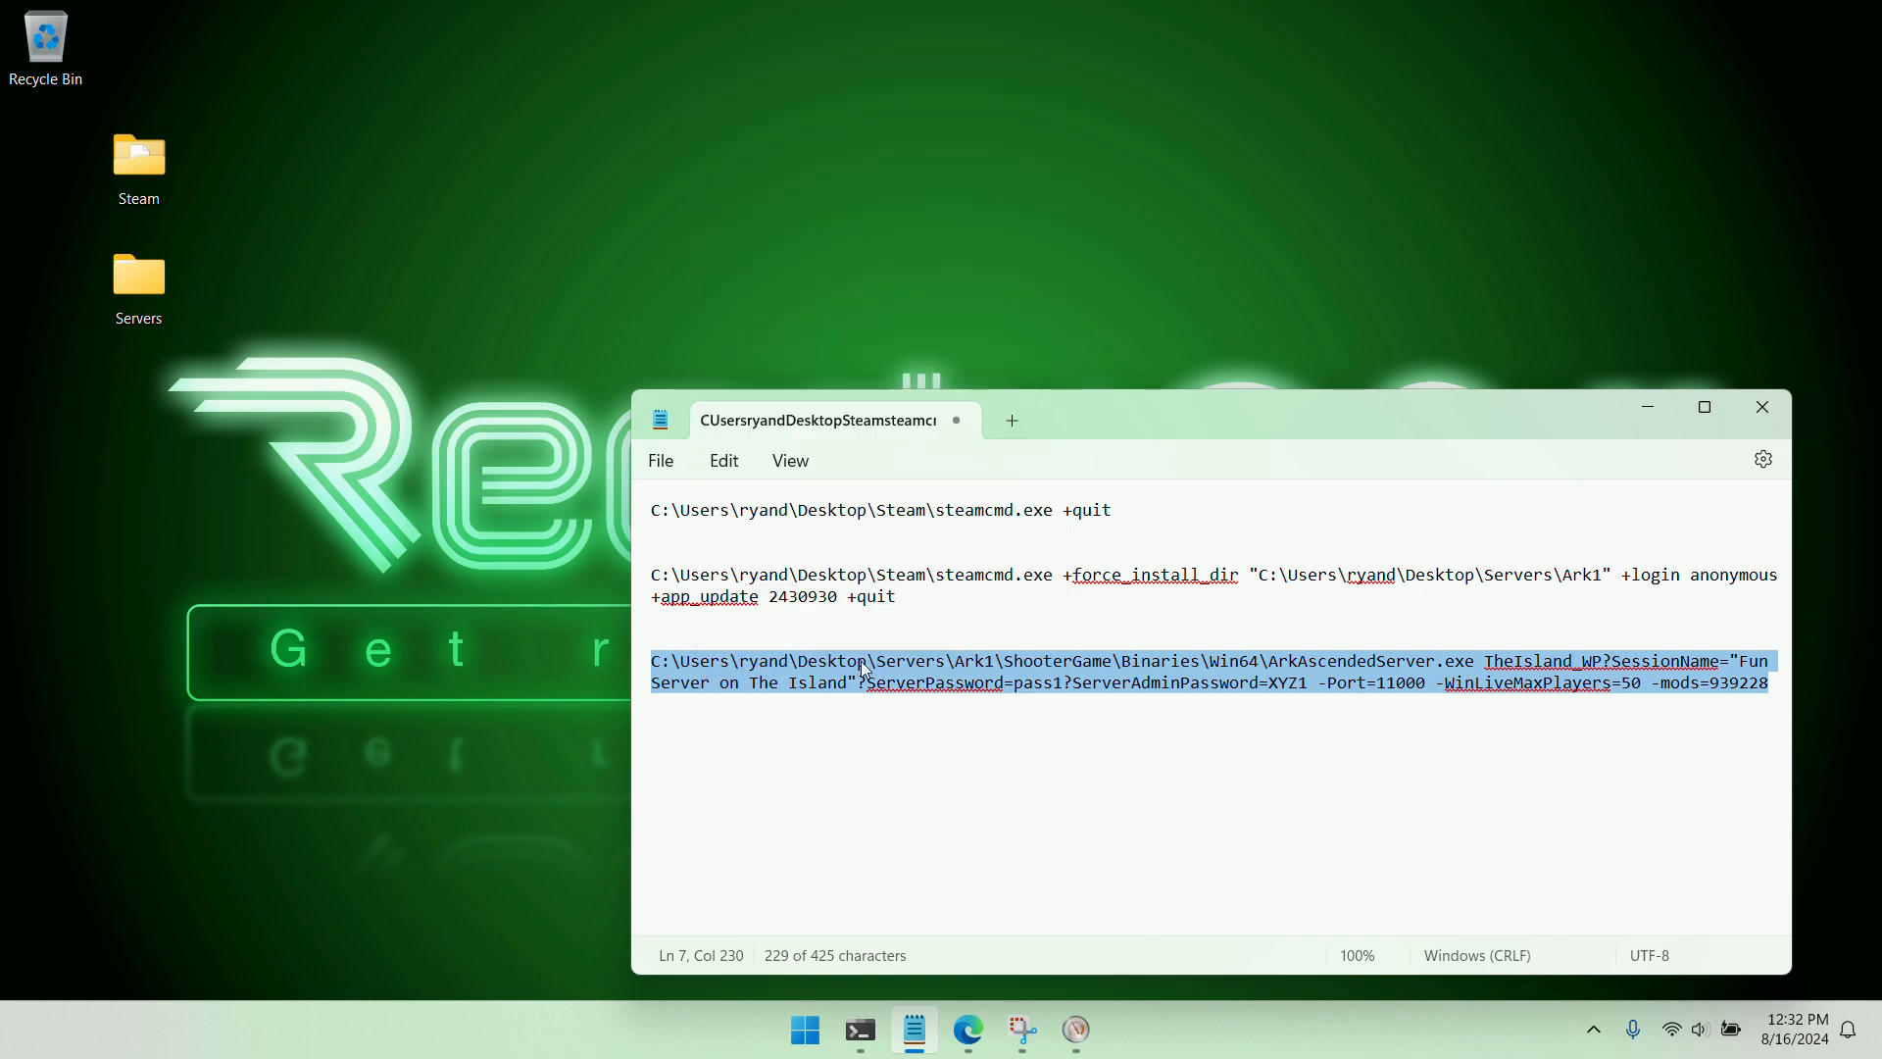
pyautogui.click(919, 764)
pyautogui.click(860, 1029)
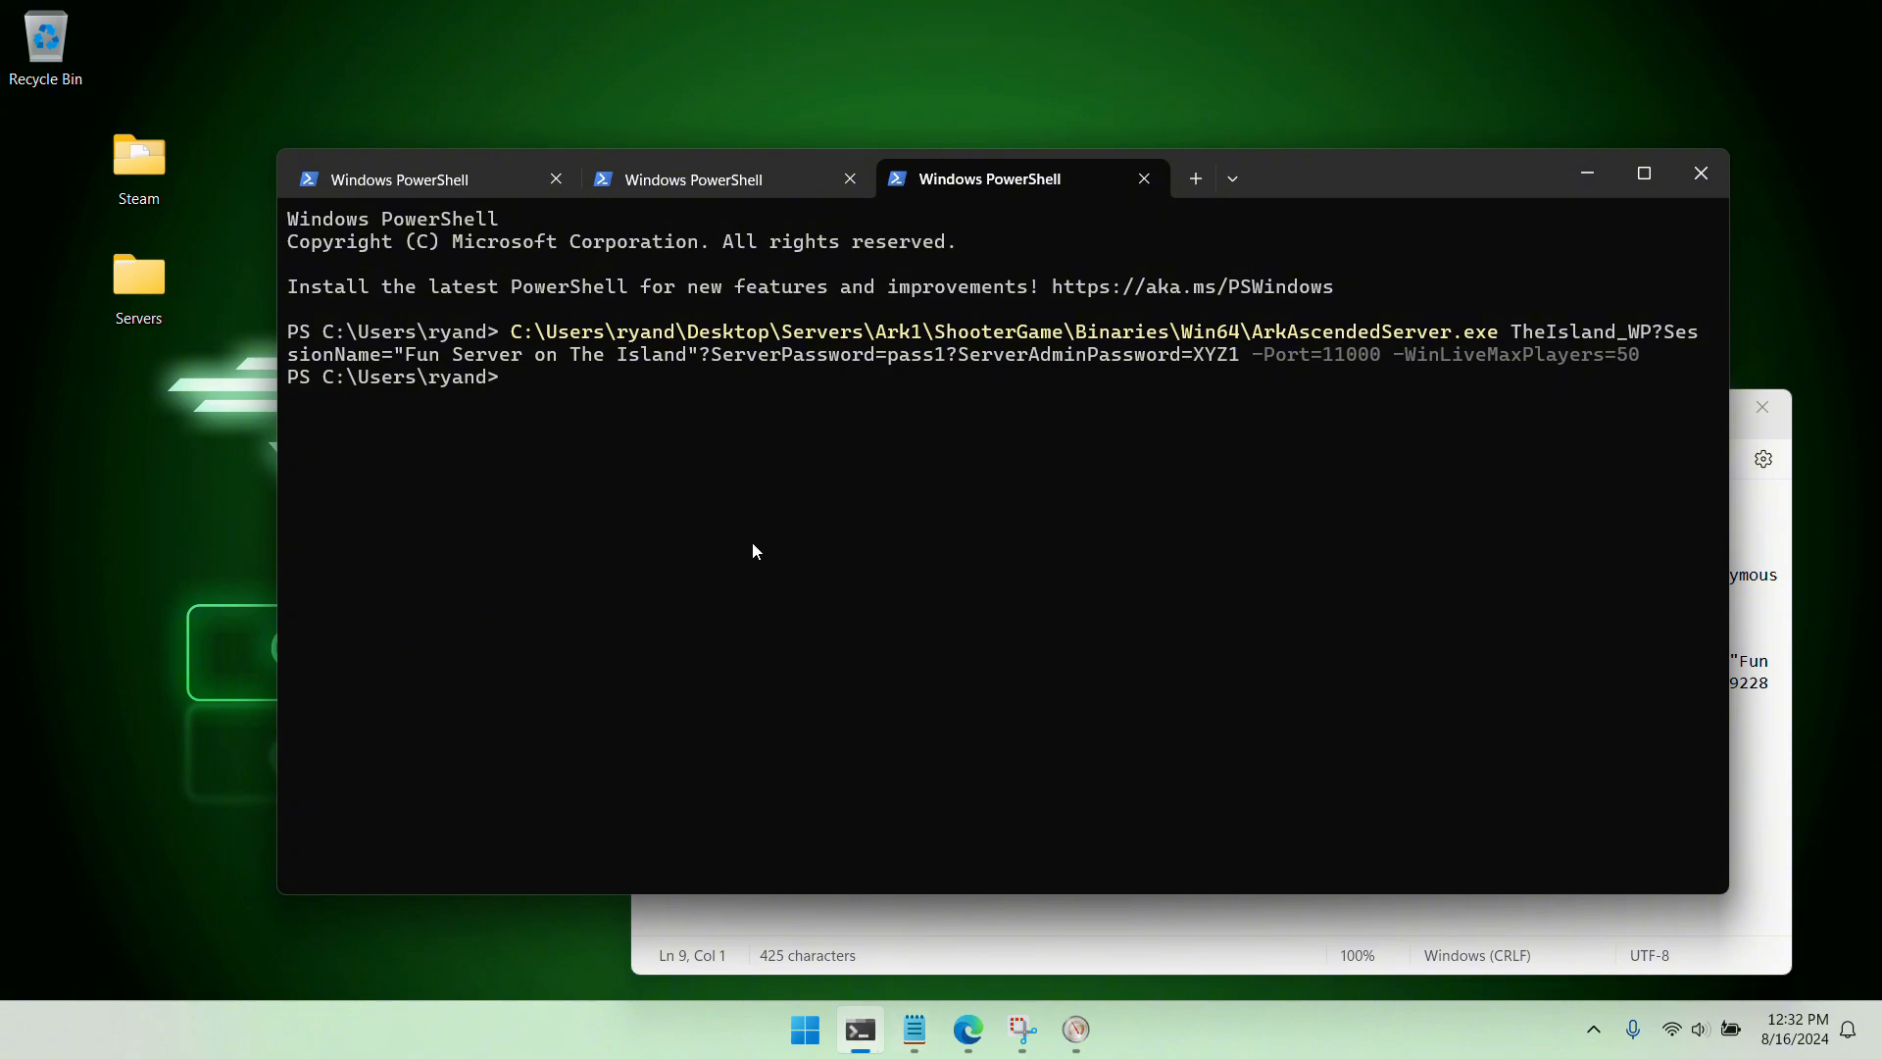
pyautogui.hotkey('ctrl', 'v')
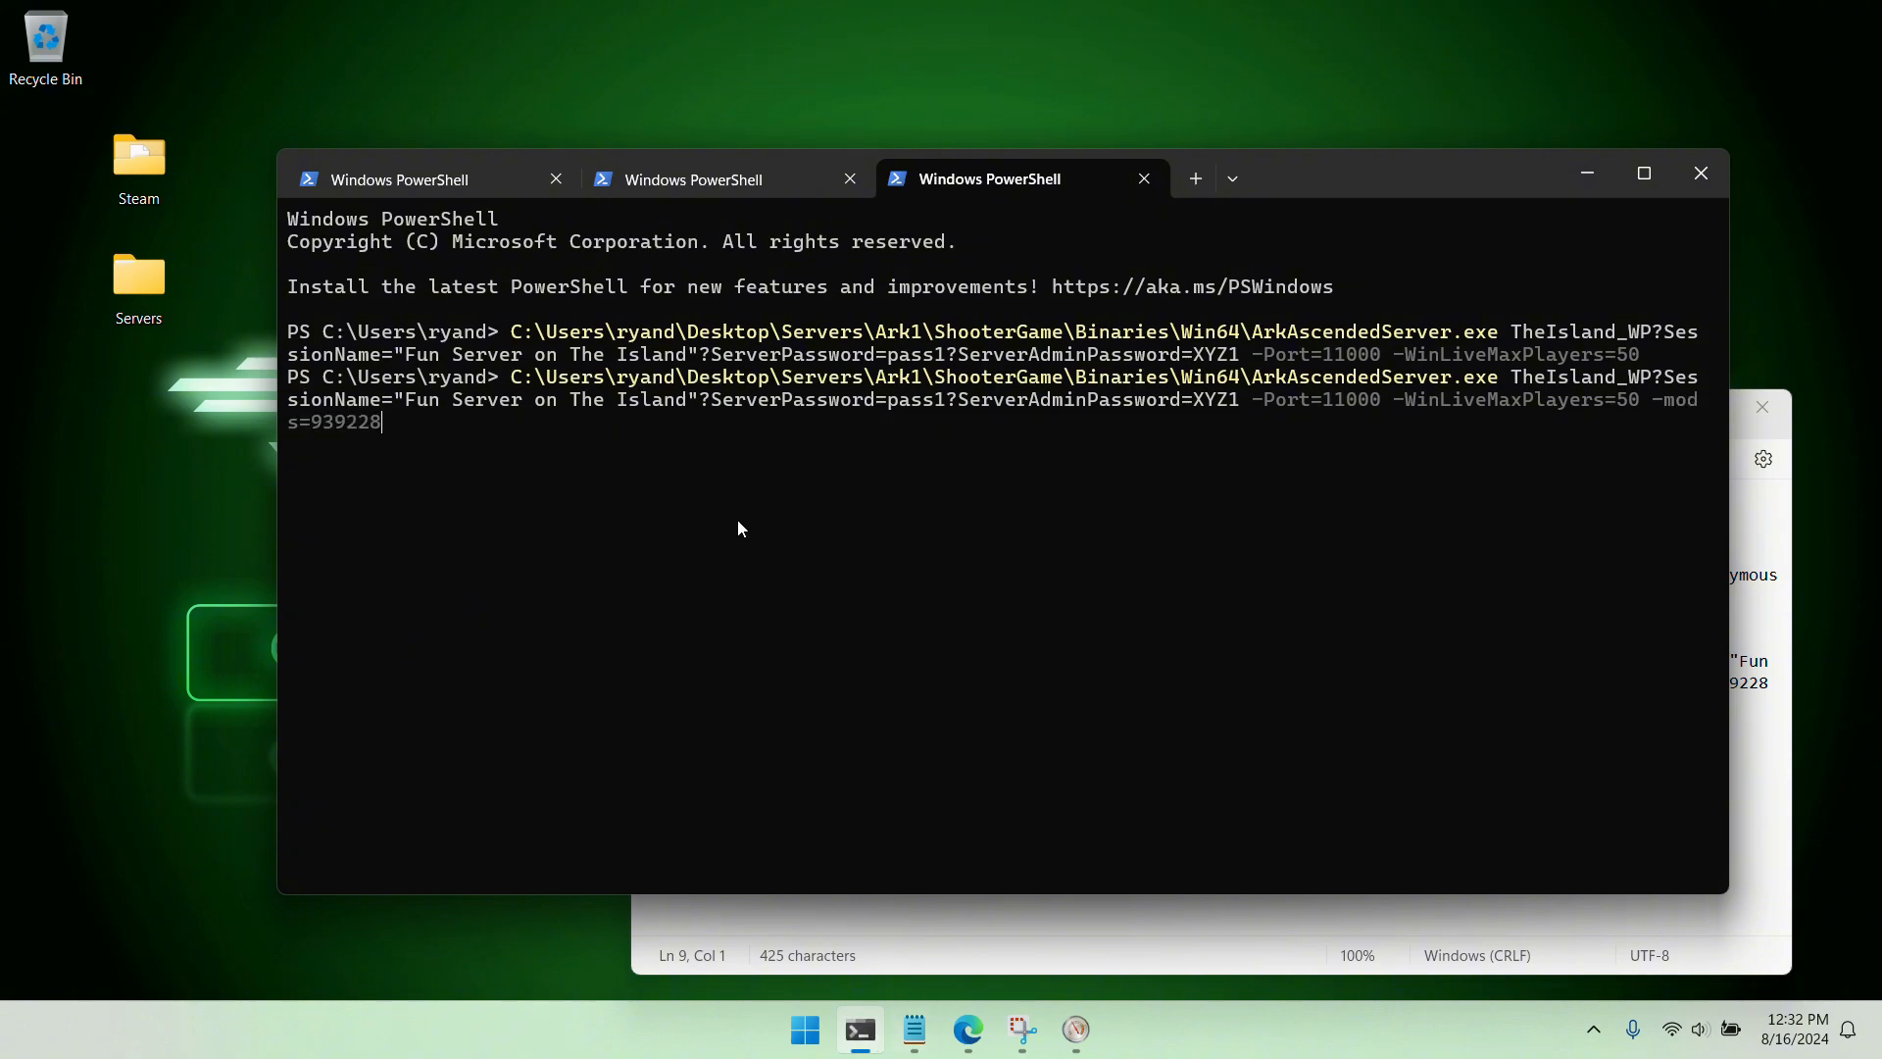
pyautogui.press('Return')
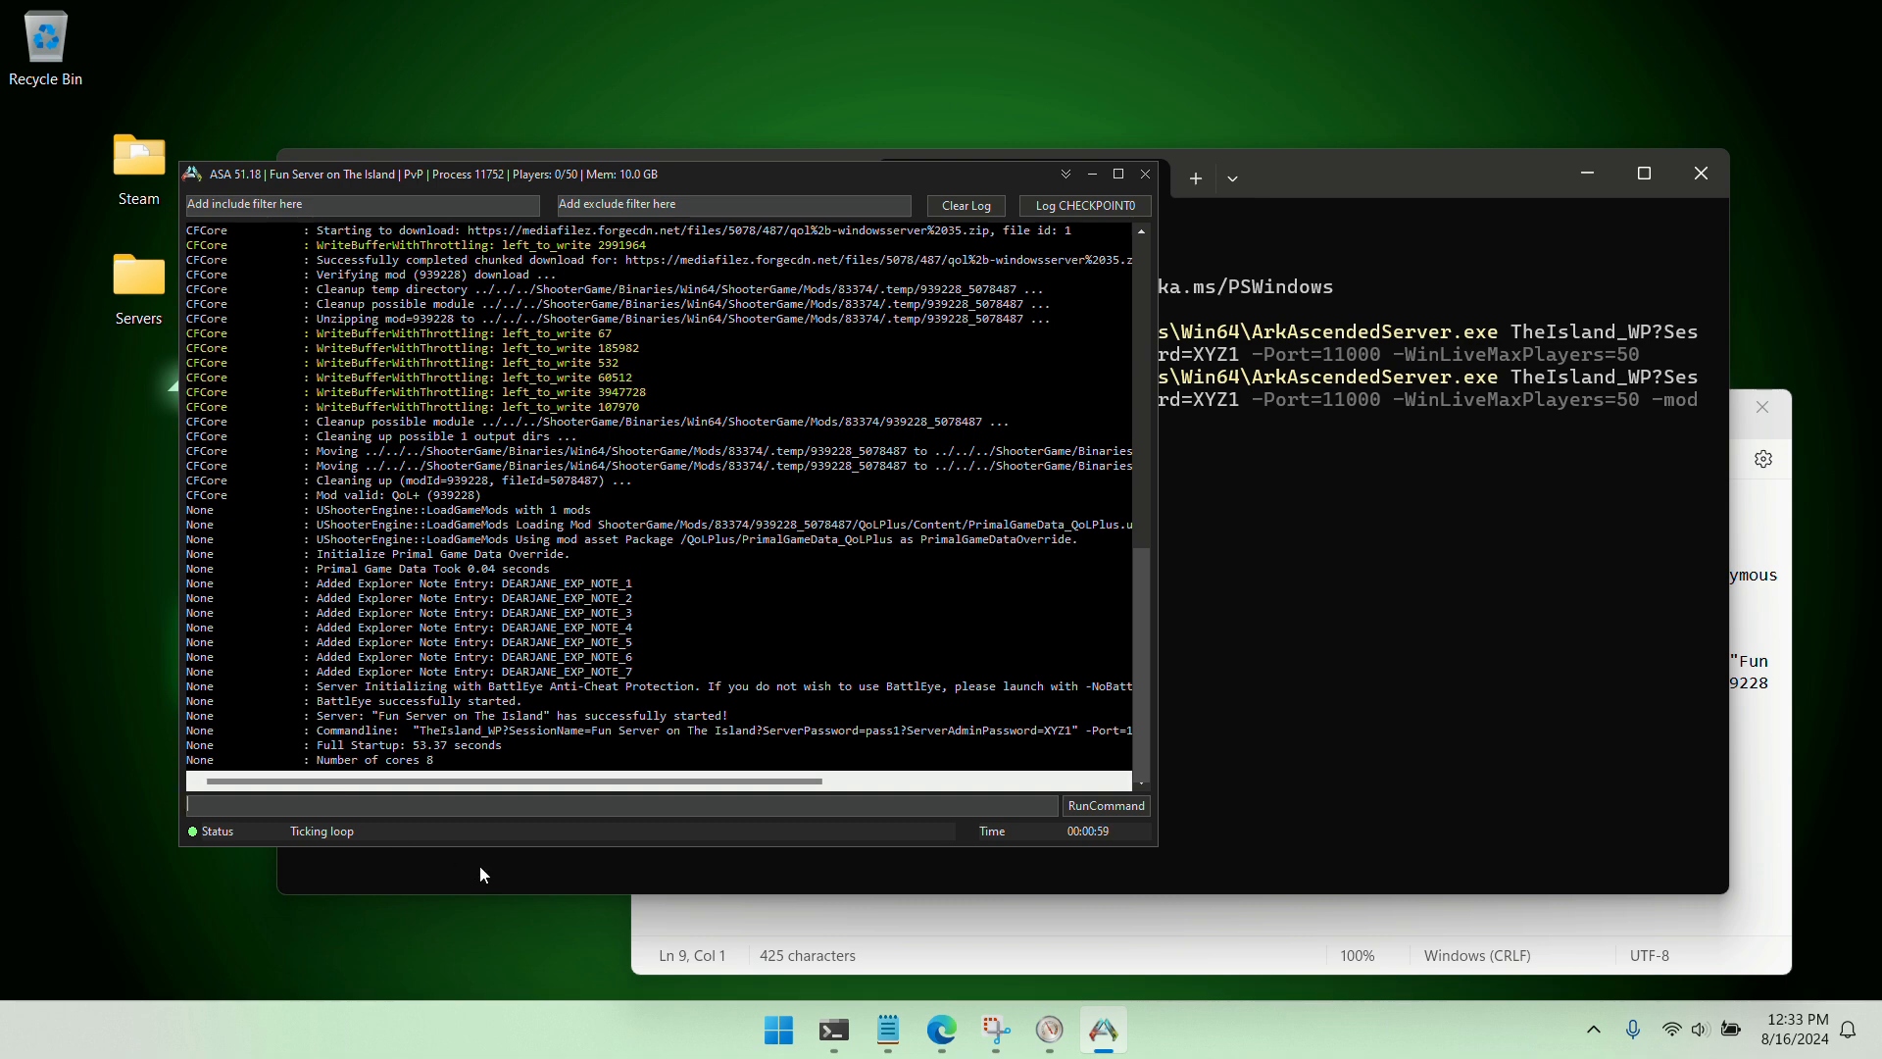
# Stop the modded server by running quit in its server console
pyautogui.write('quit')
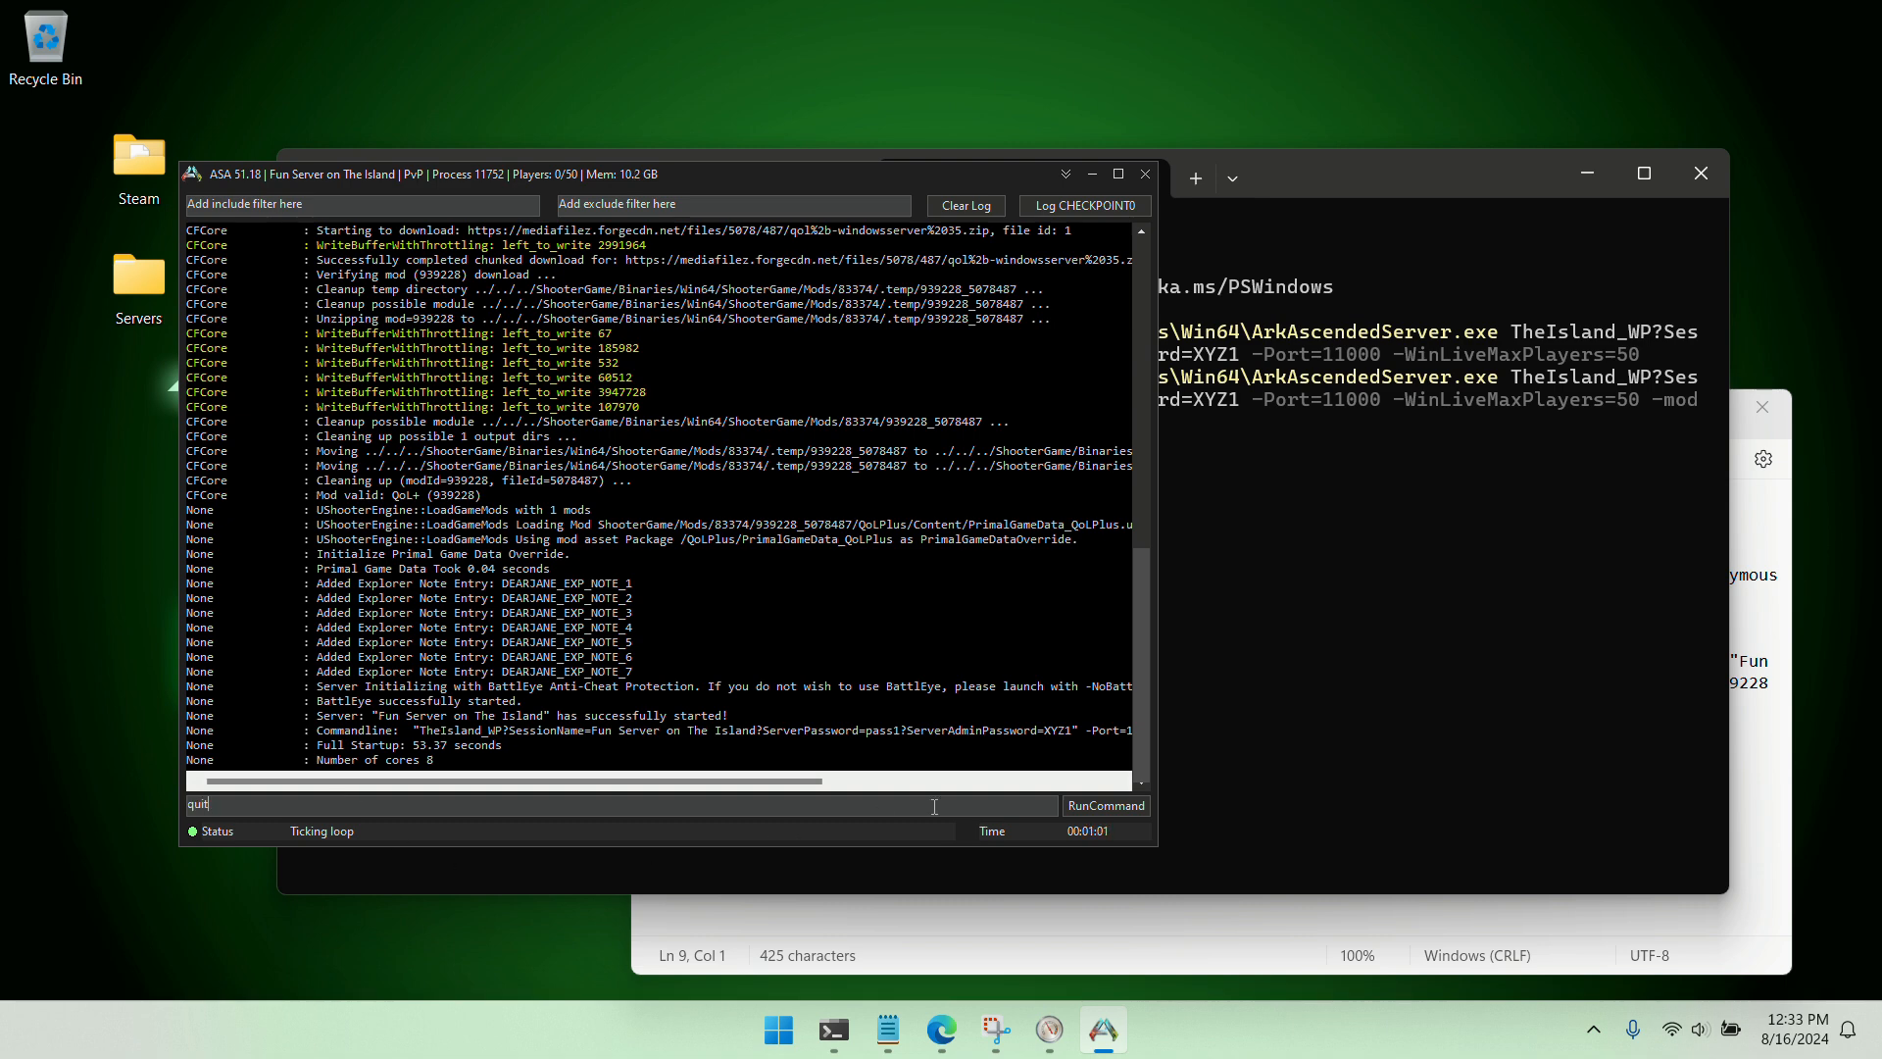
pyautogui.click(1102, 806)
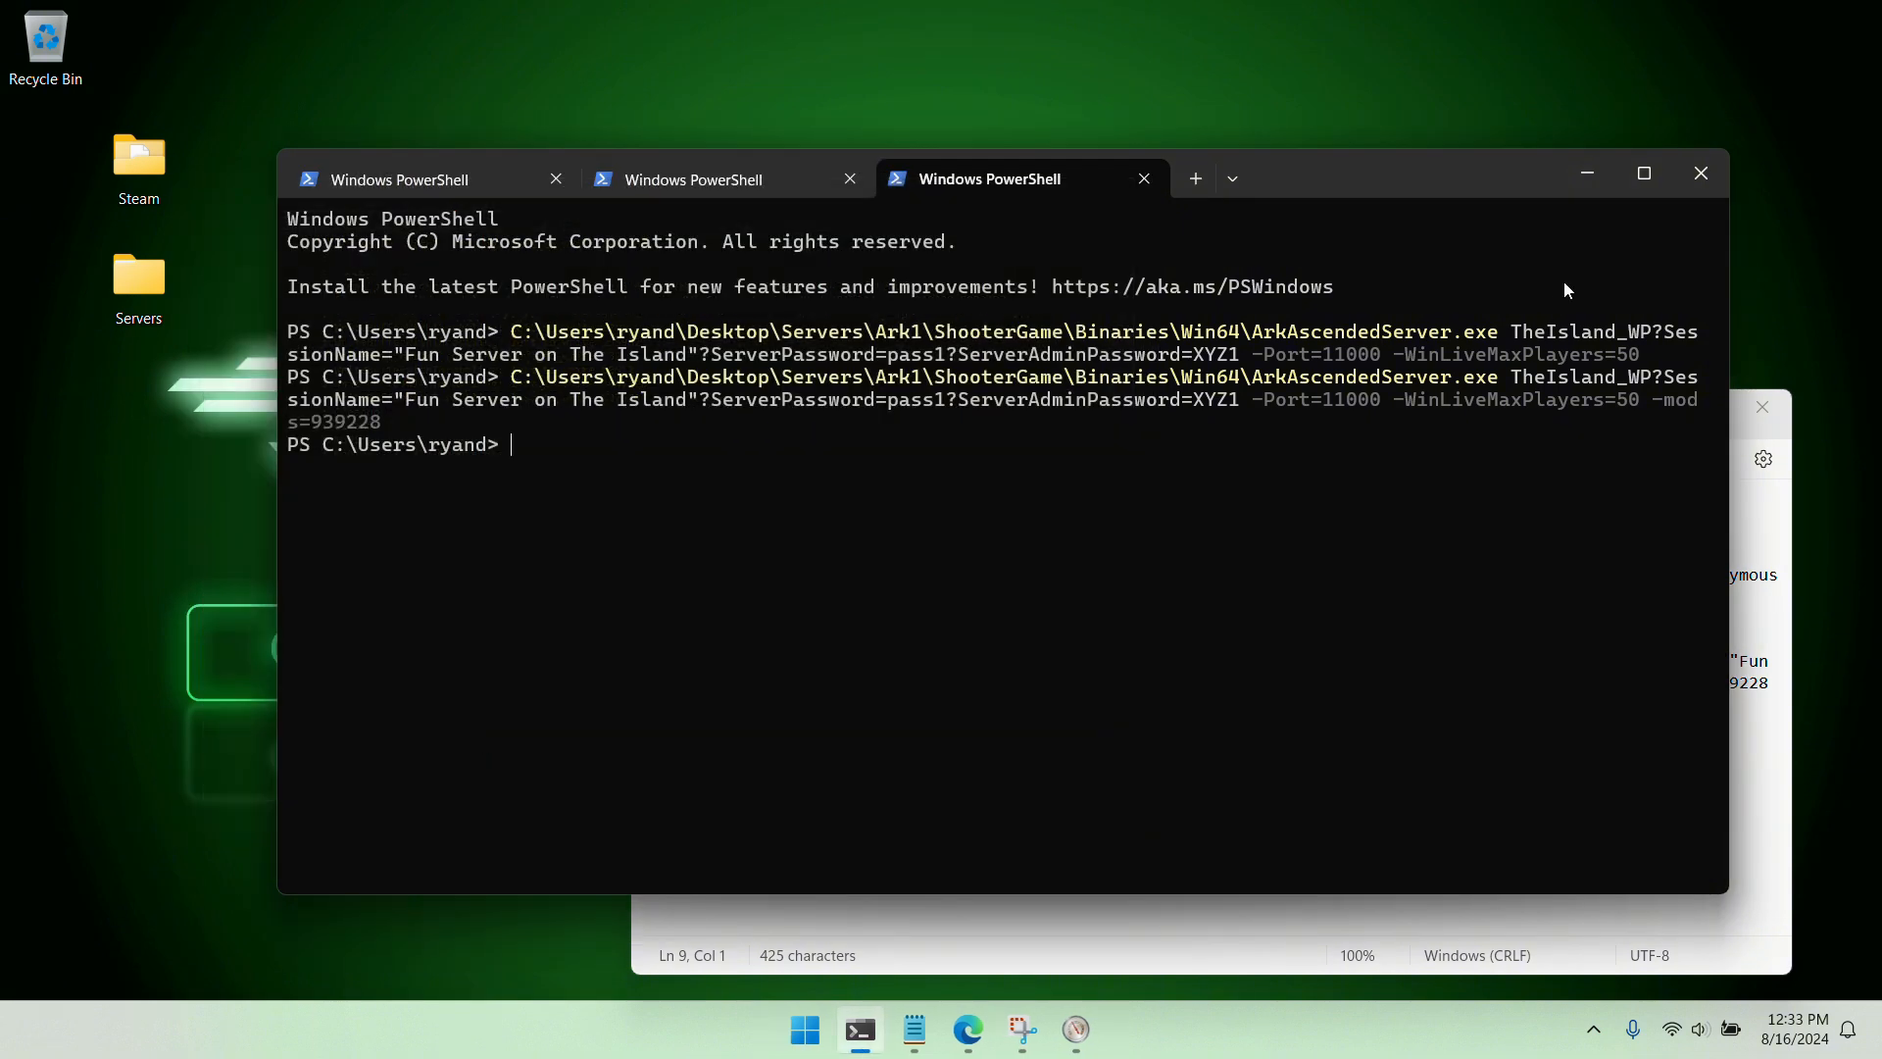
# Put PowerShell and Notepad away, switch to Edge, and download the ReadyGSM for Windows 11 installer from the readygsm.com early access page
pyautogui.click(1570, 173)
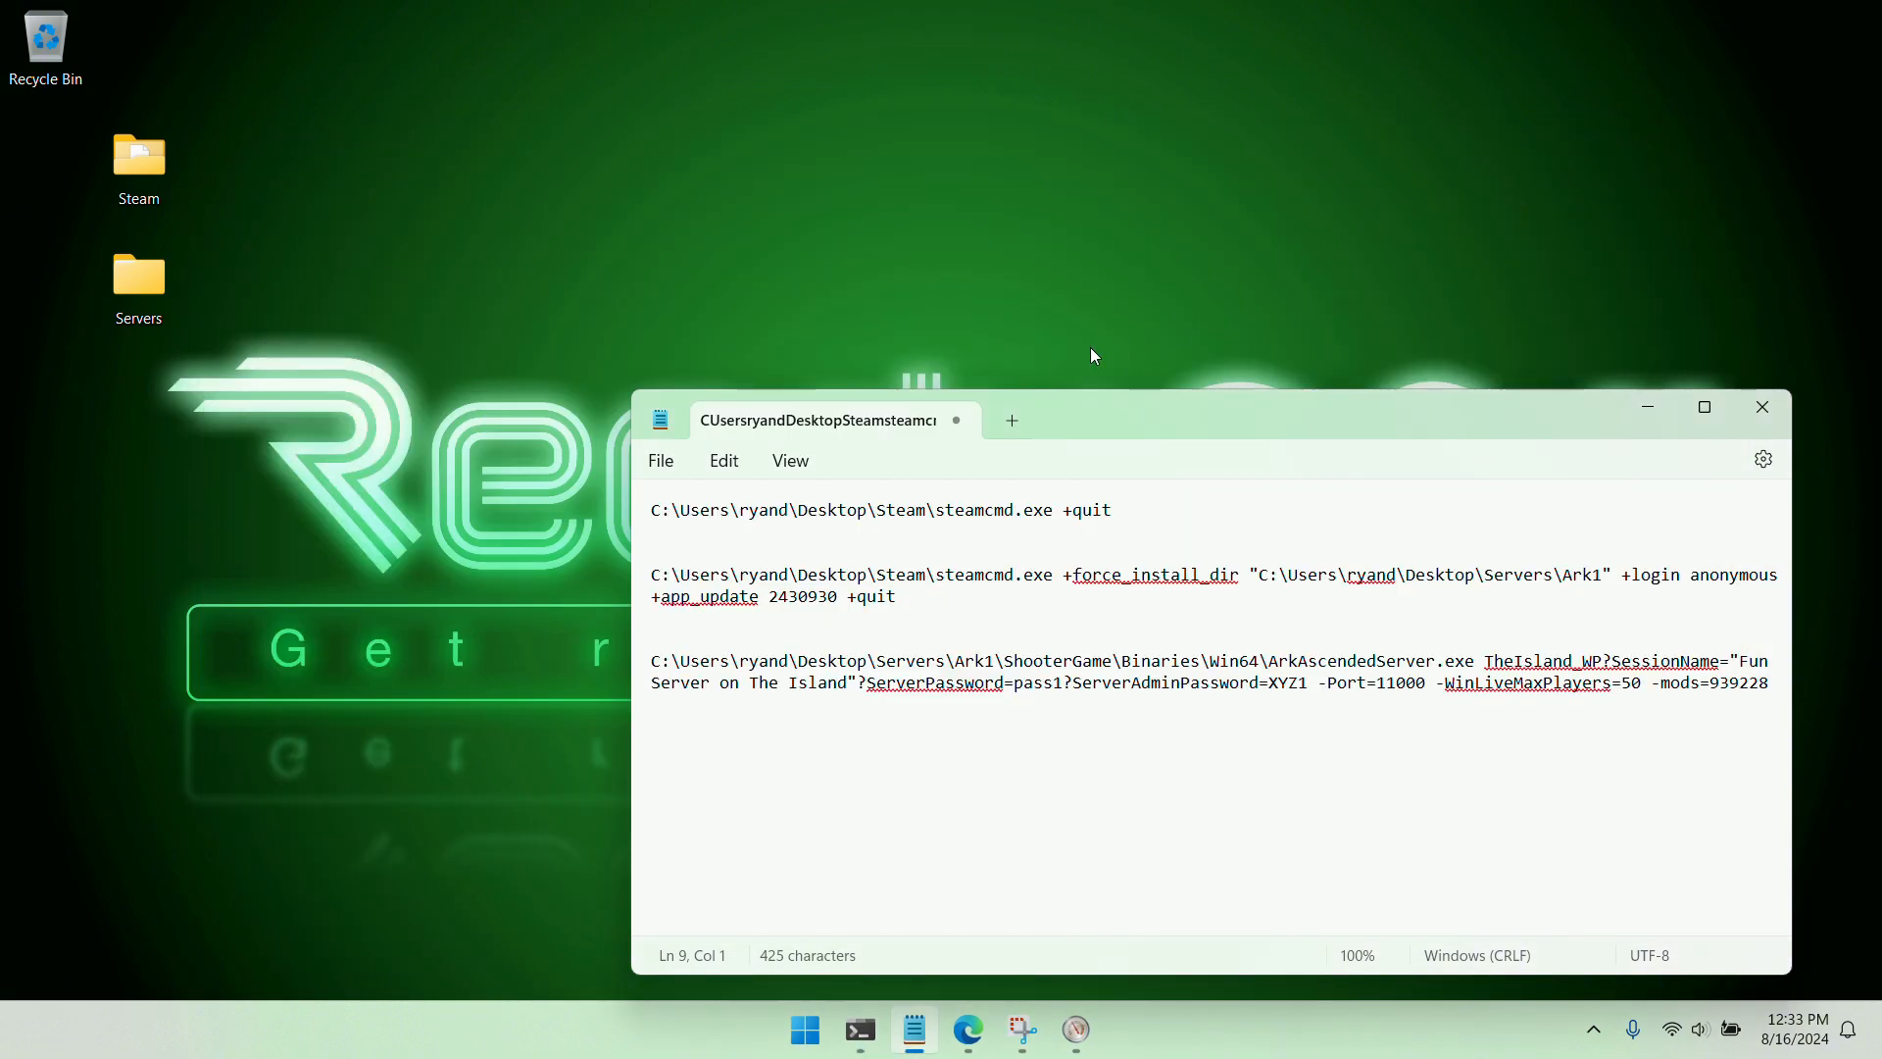
pyautogui.click(1647, 415)
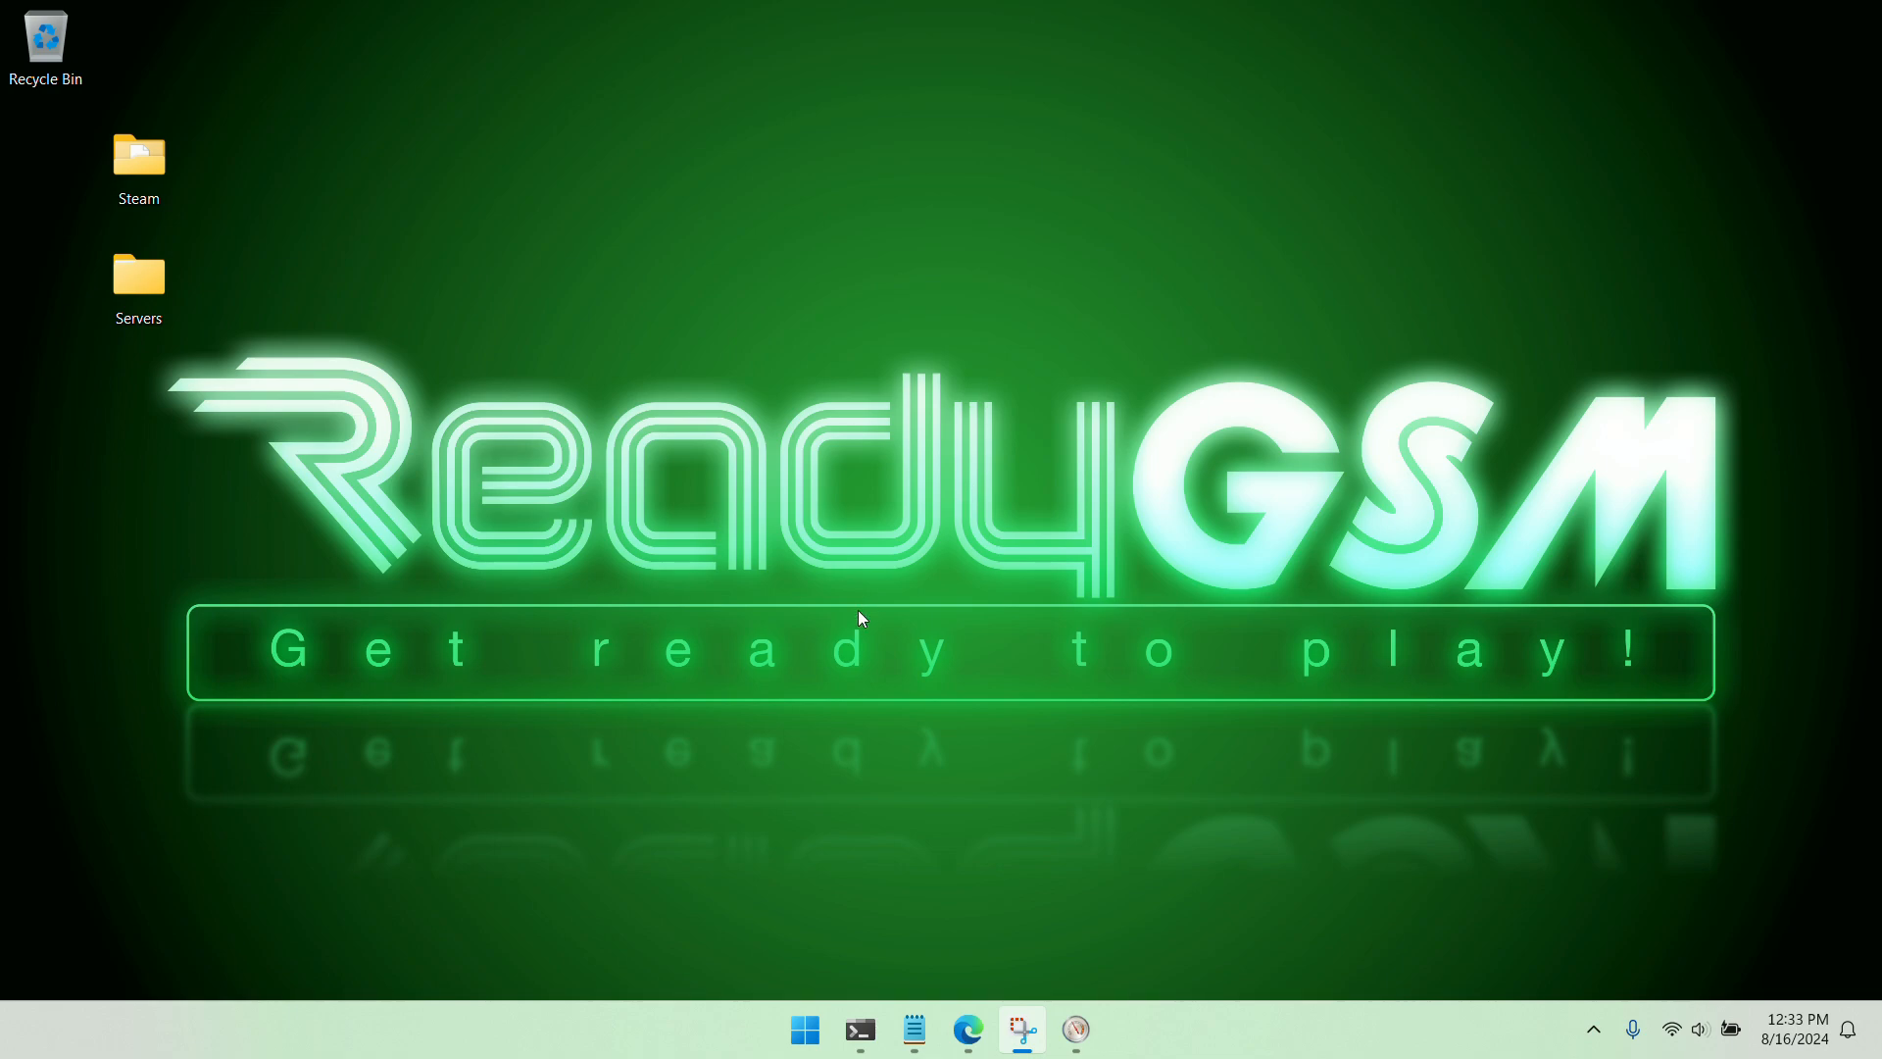
pyautogui.click(967, 1028)
pyautogui.click(1490, 34)
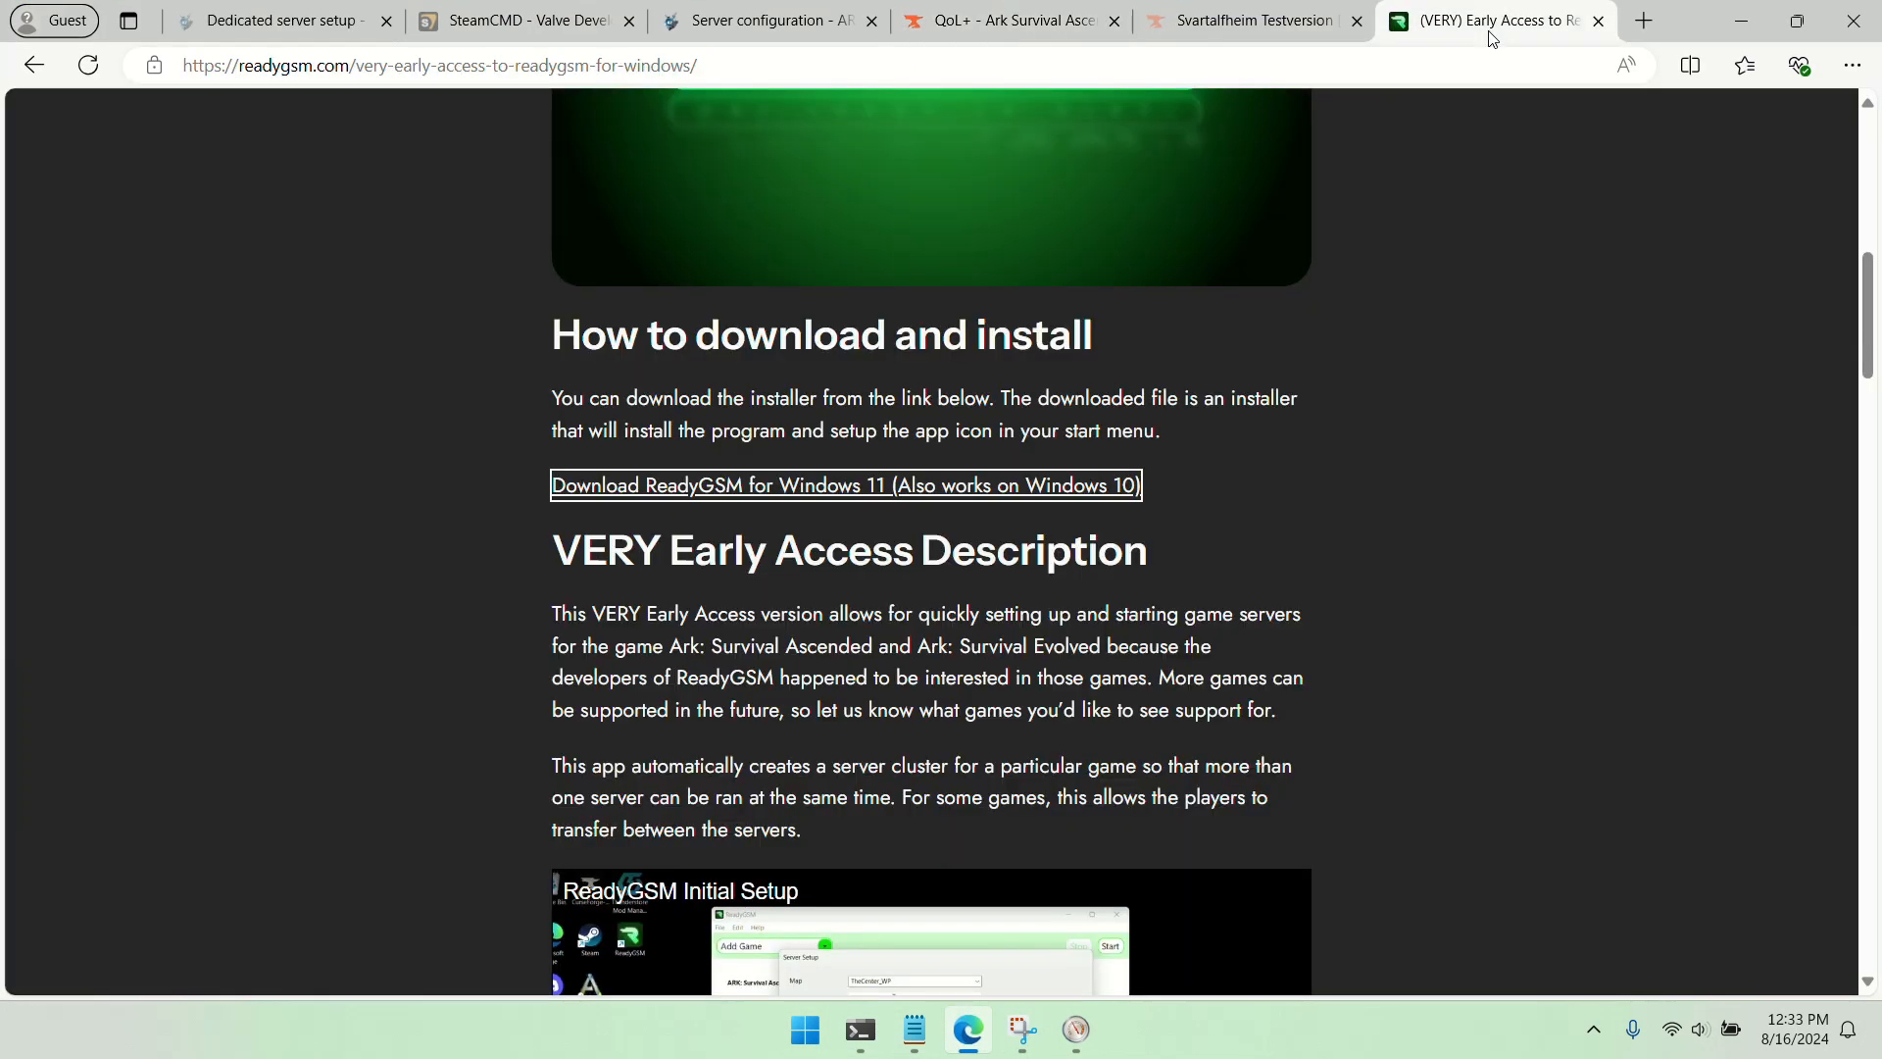
pyautogui.scroll(10, 1392, 527)
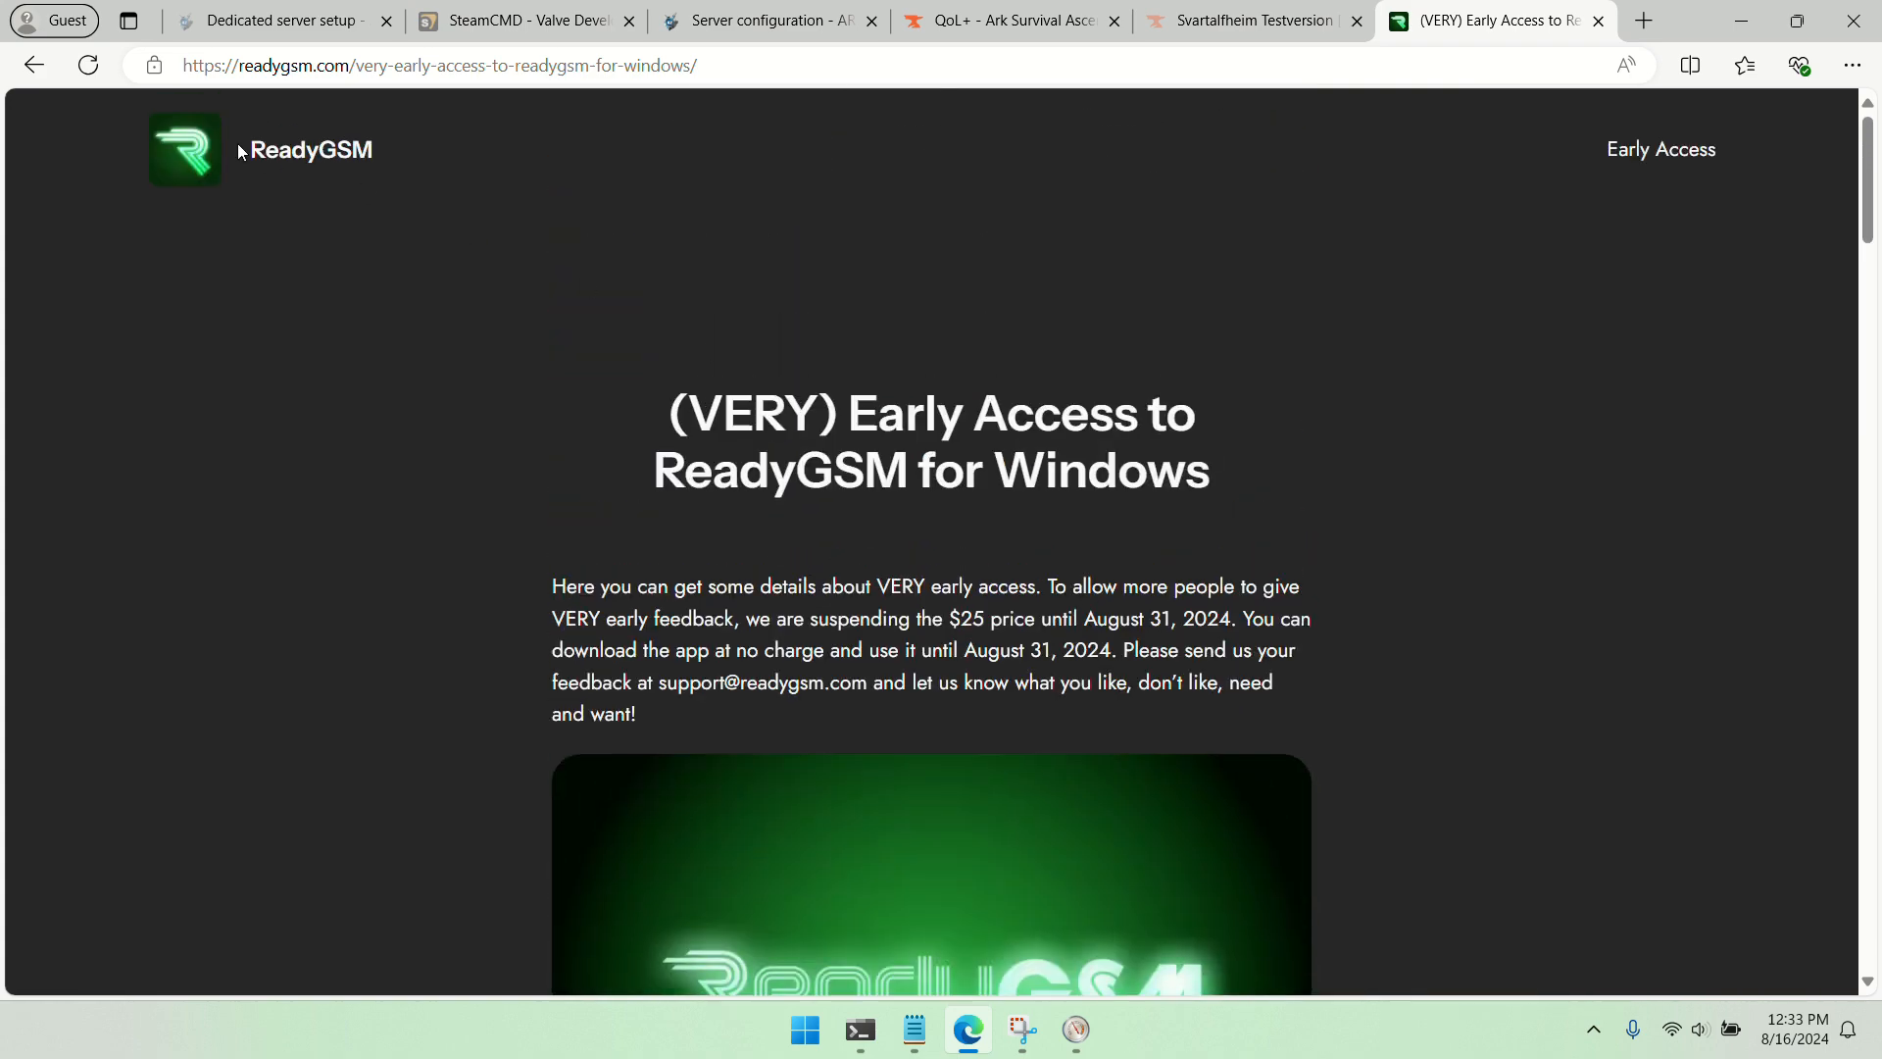
pyautogui.scroll(-6, 1551, 468)
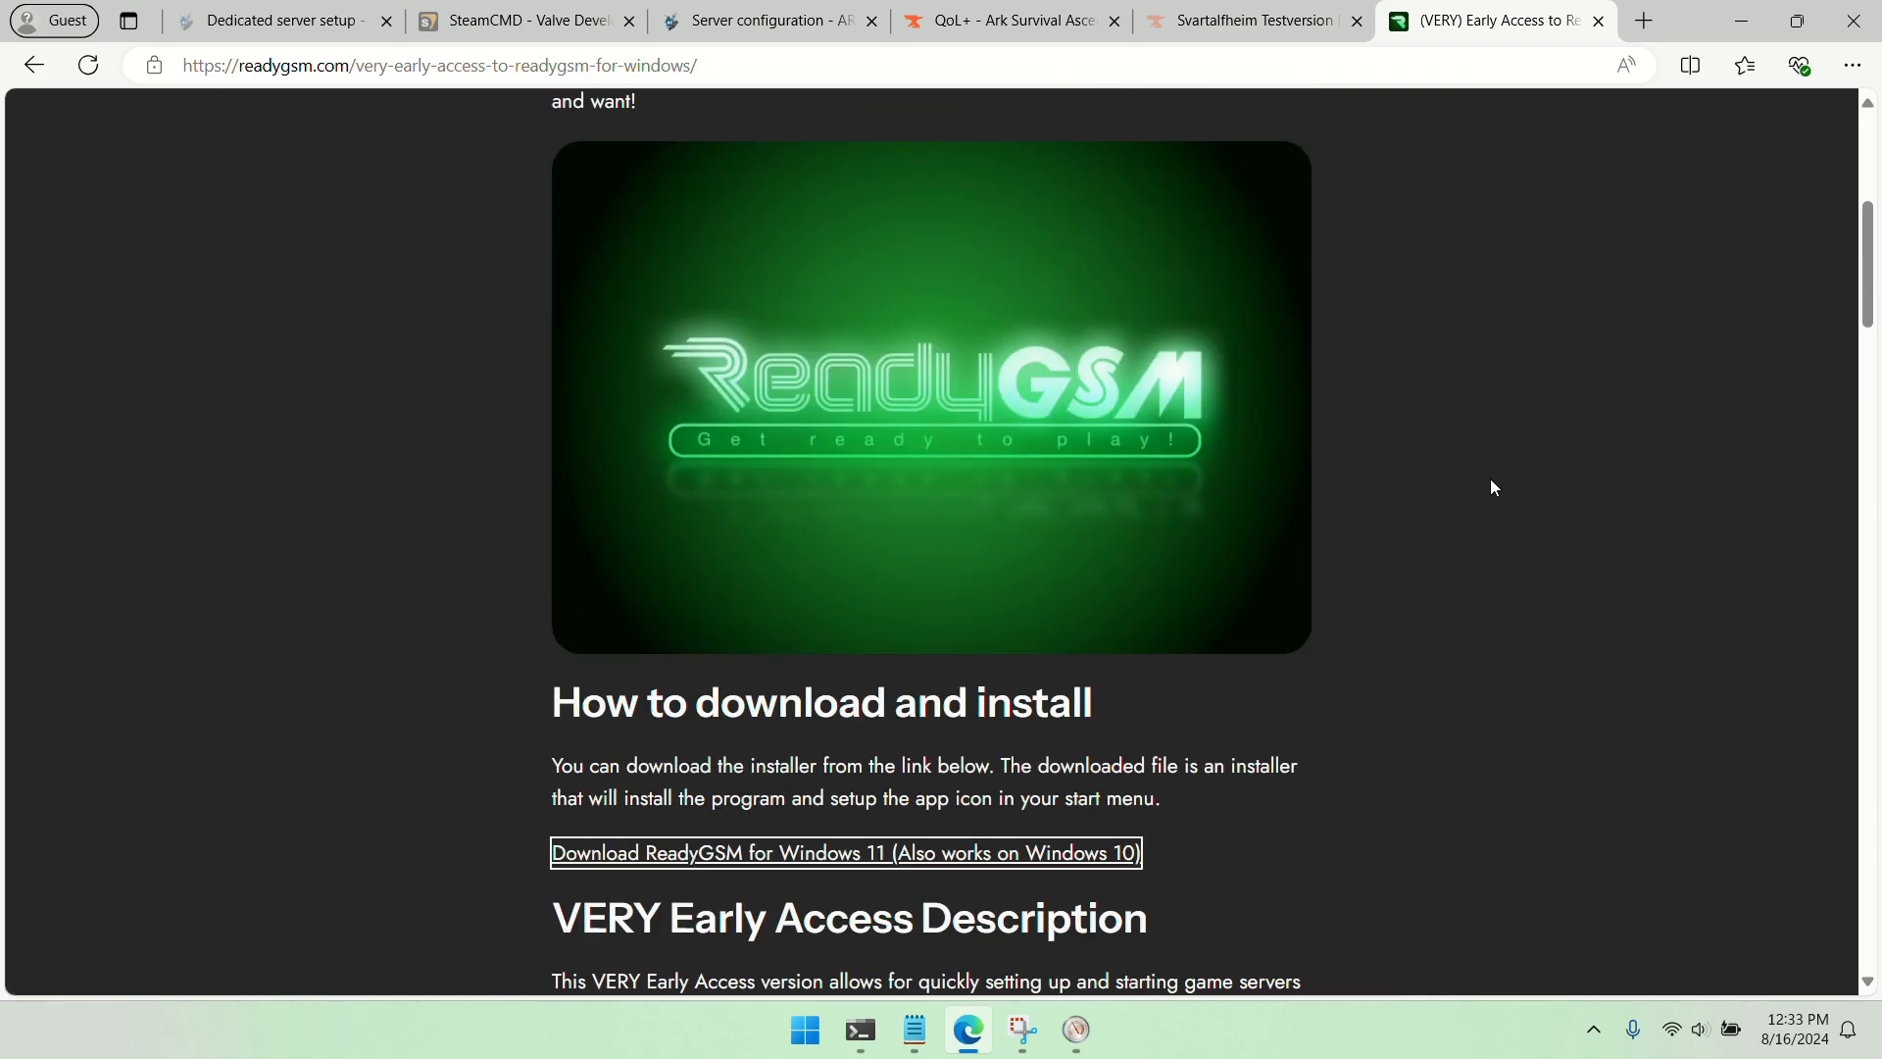
pyautogui.scroll(-4, 1493, 488)
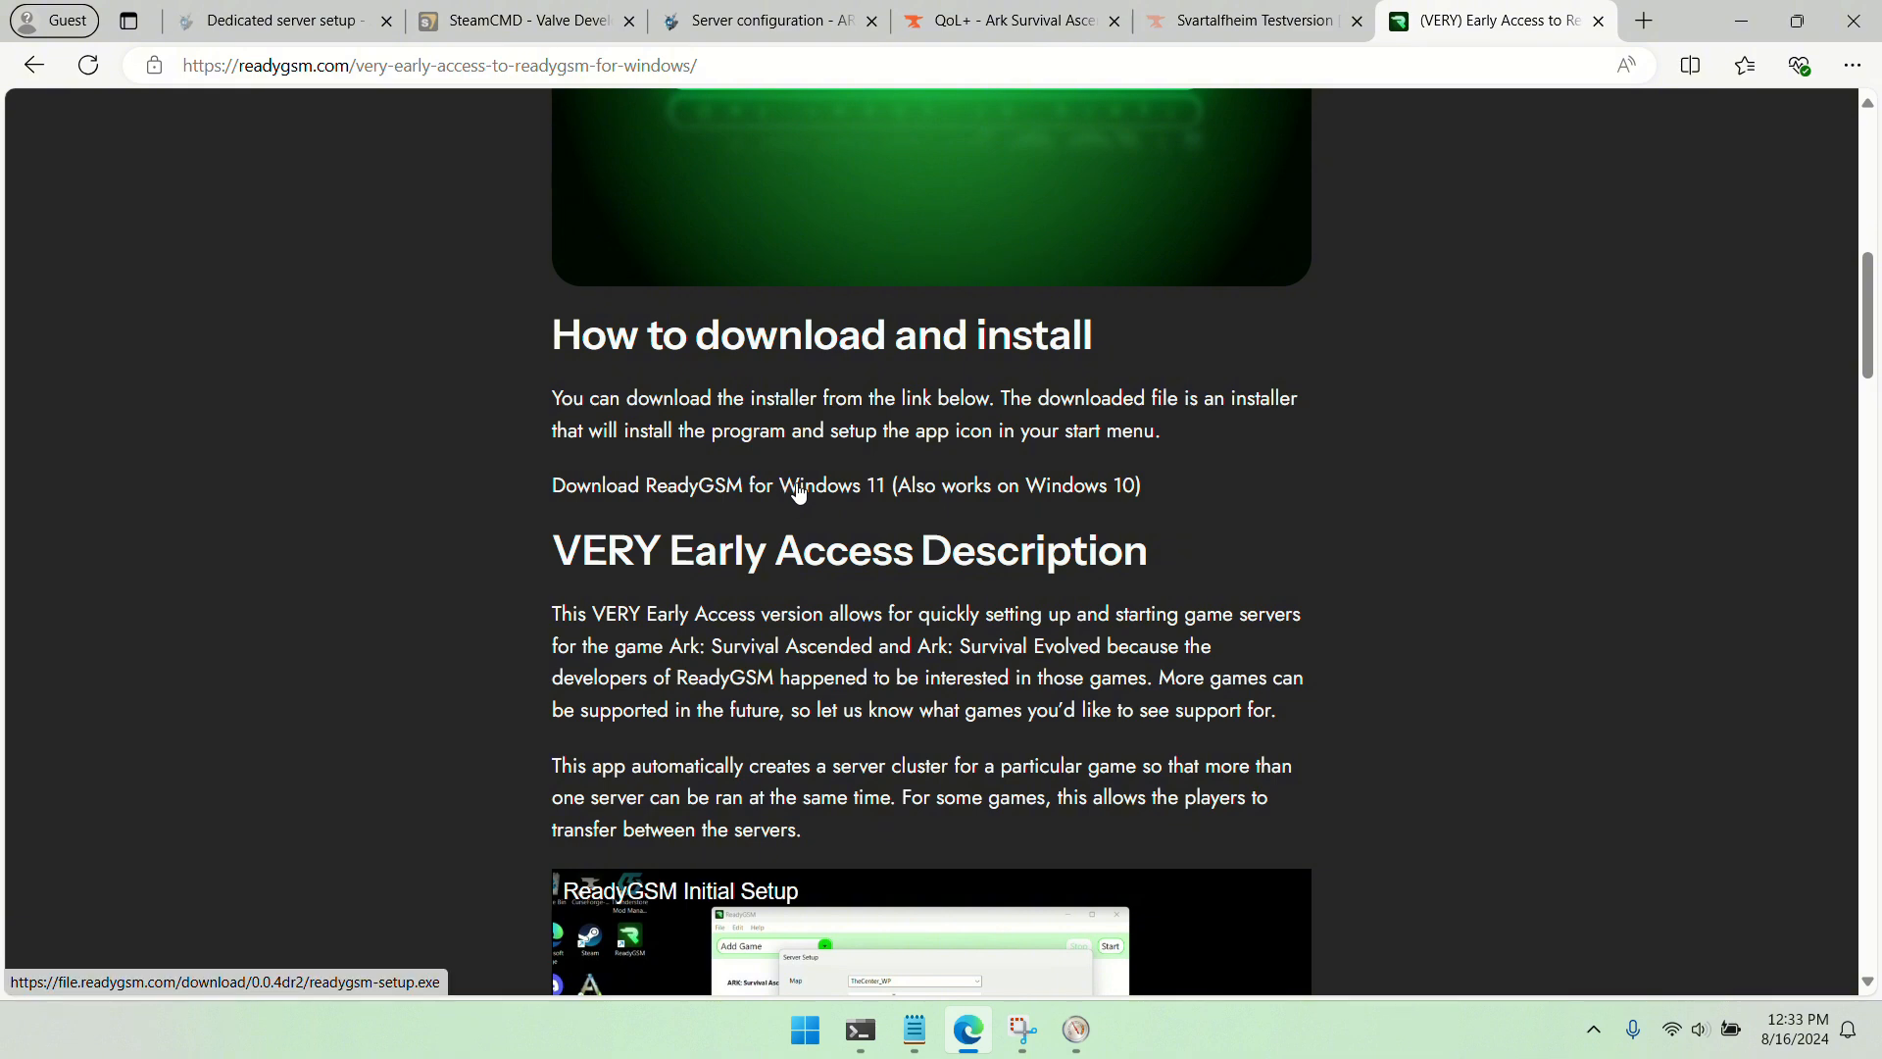
pyautogui.click(799, 487)
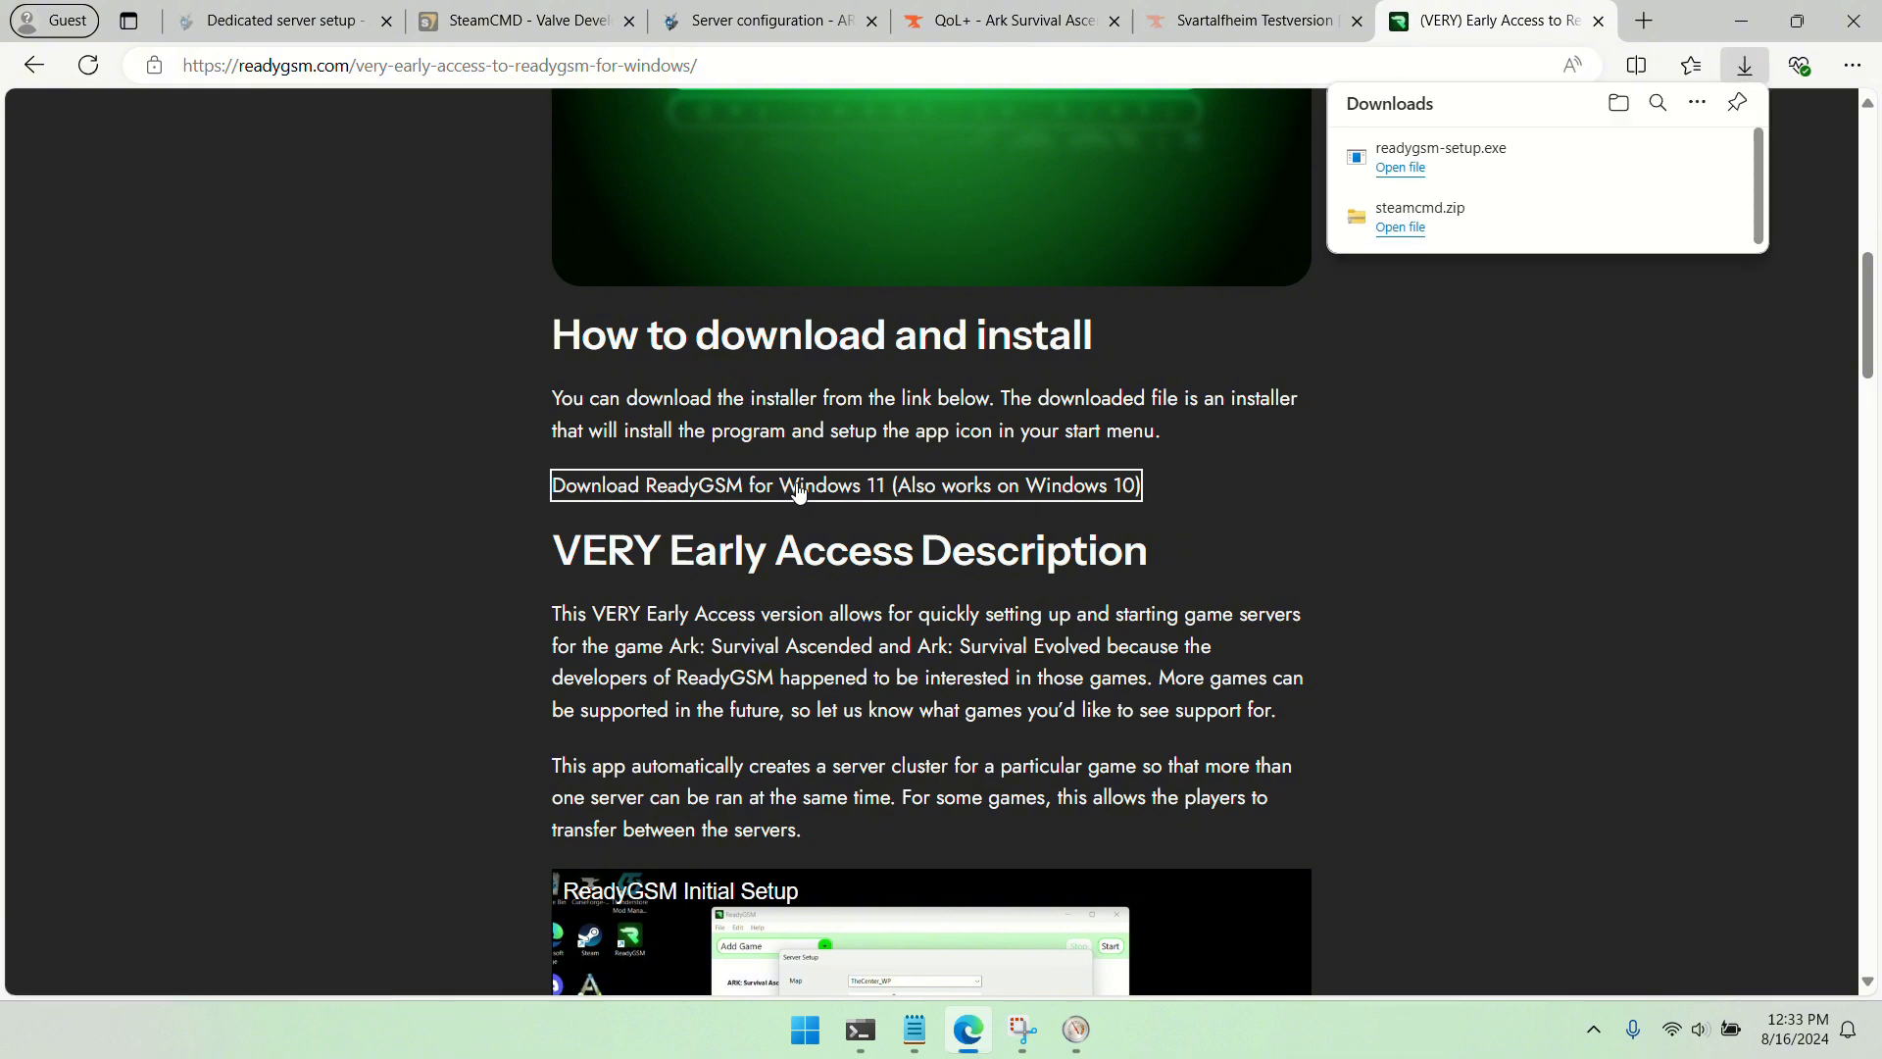
# Run readygsm-setup.exe through its setup wizard and finish with Launch ReadyGSM enabled
pyautogui.click(1651, 159)
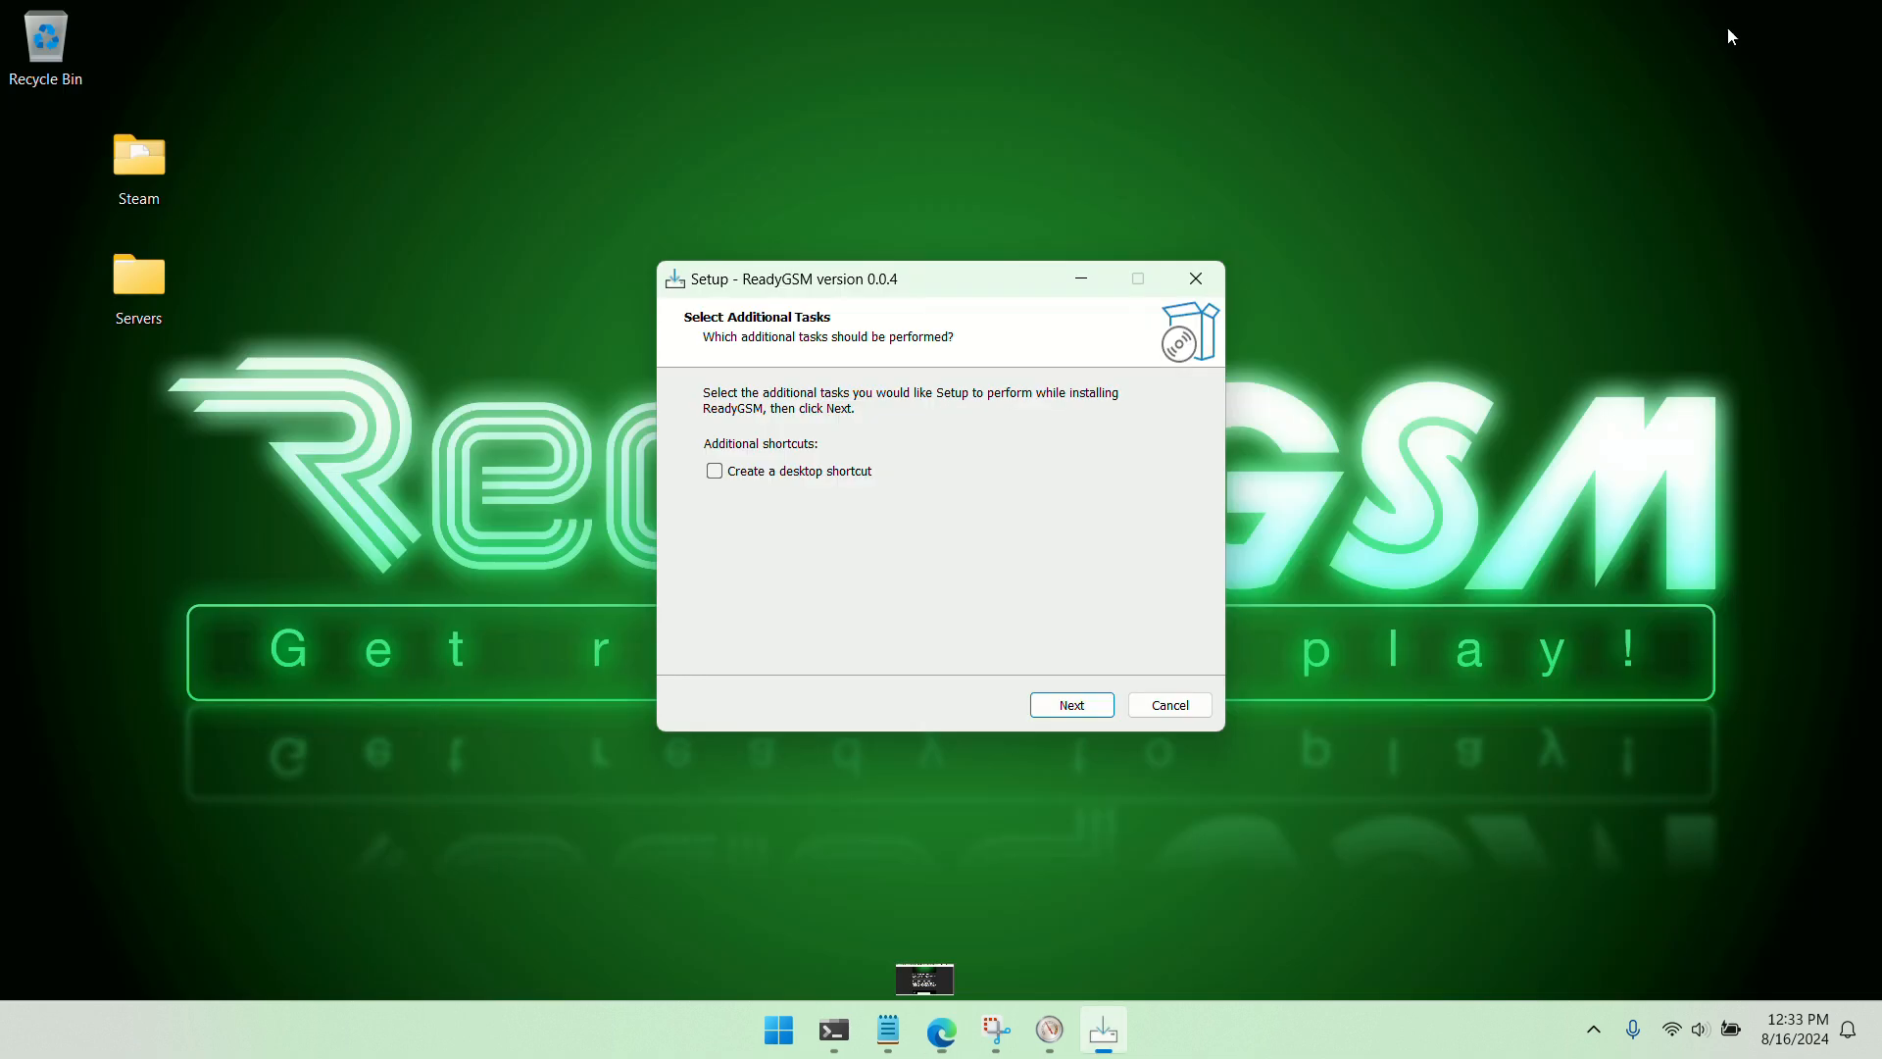
pyautogui.click(1071, 702)
pyautogui.click(1067, 701)
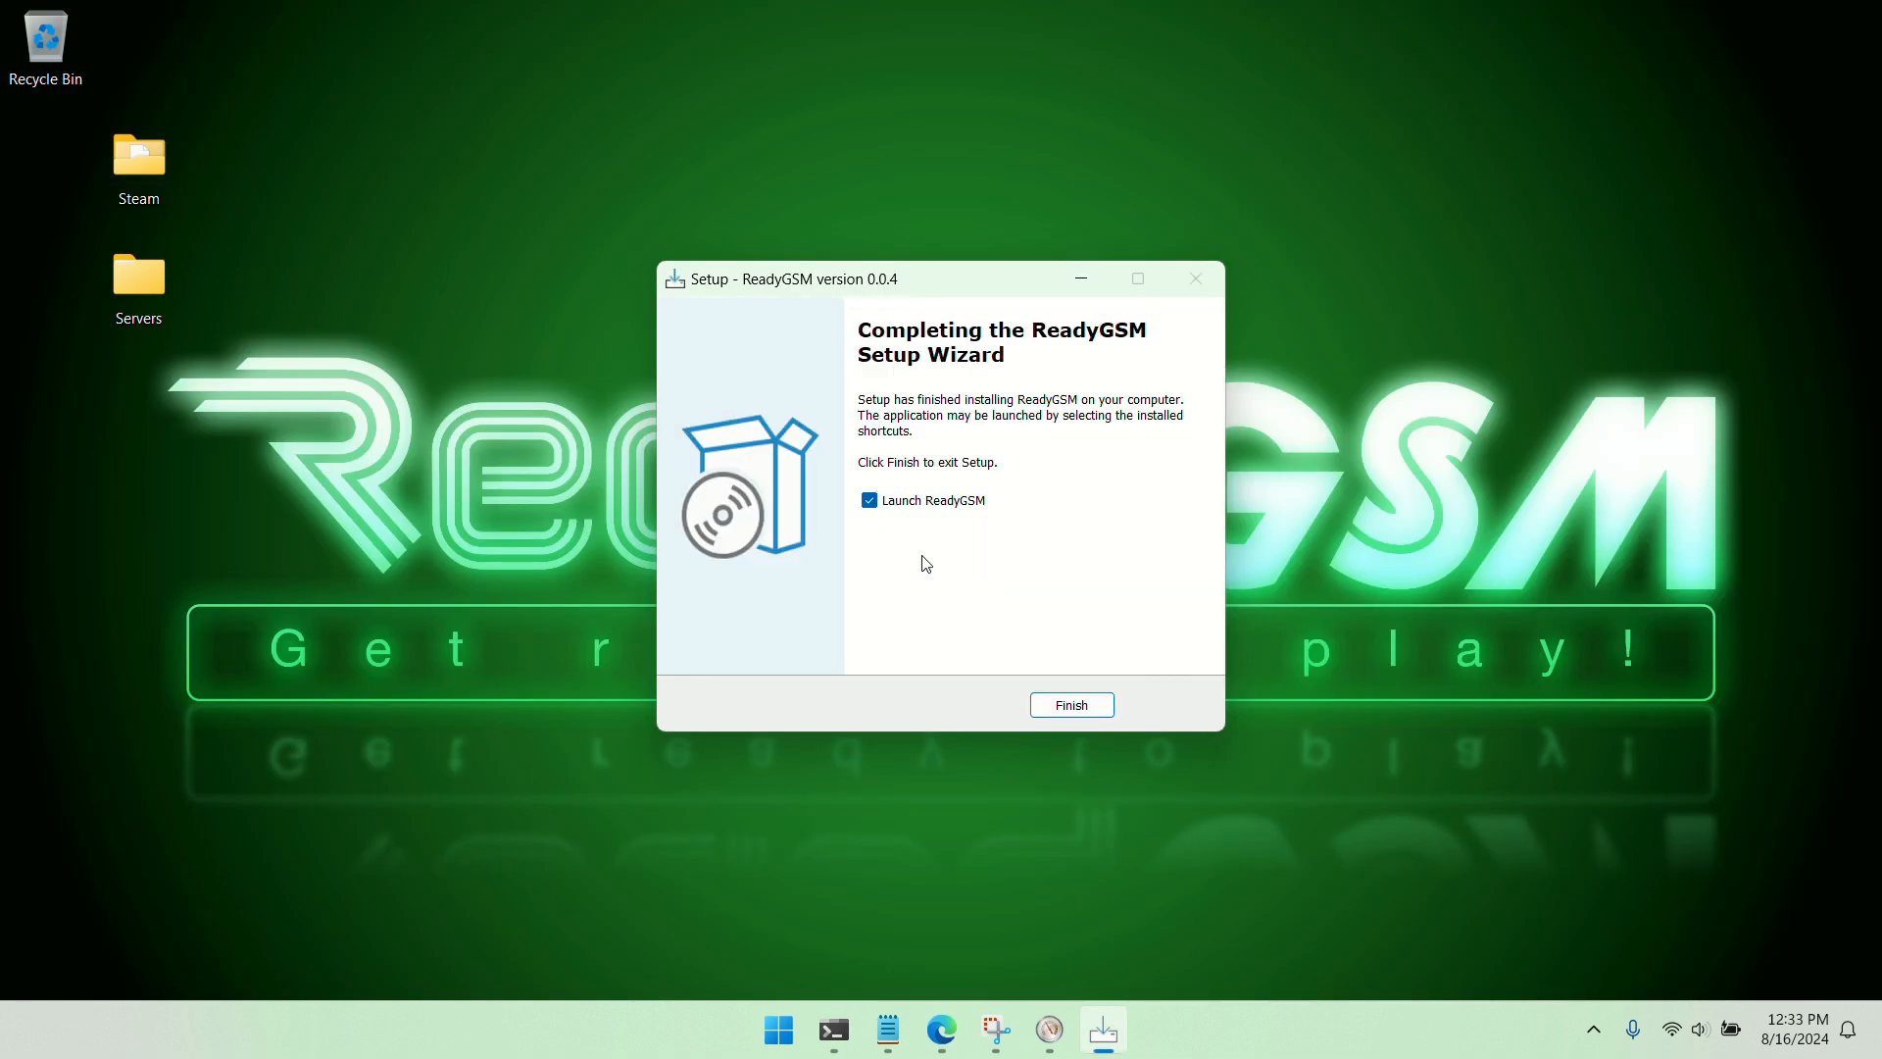
pyautogui.click(1071, 702)
# Add the ARK: Survival Ascended game in ReadyGSM and create a first server under it
pyautogui.click(723, 163)
pyautogui.click(676, 212)
pyautogui.click(688, 252)
pyautogui.click(688, 252)
# Set the first server's map to TheIsland_WP and name the server My Island
pyautogui.click(576, 377)
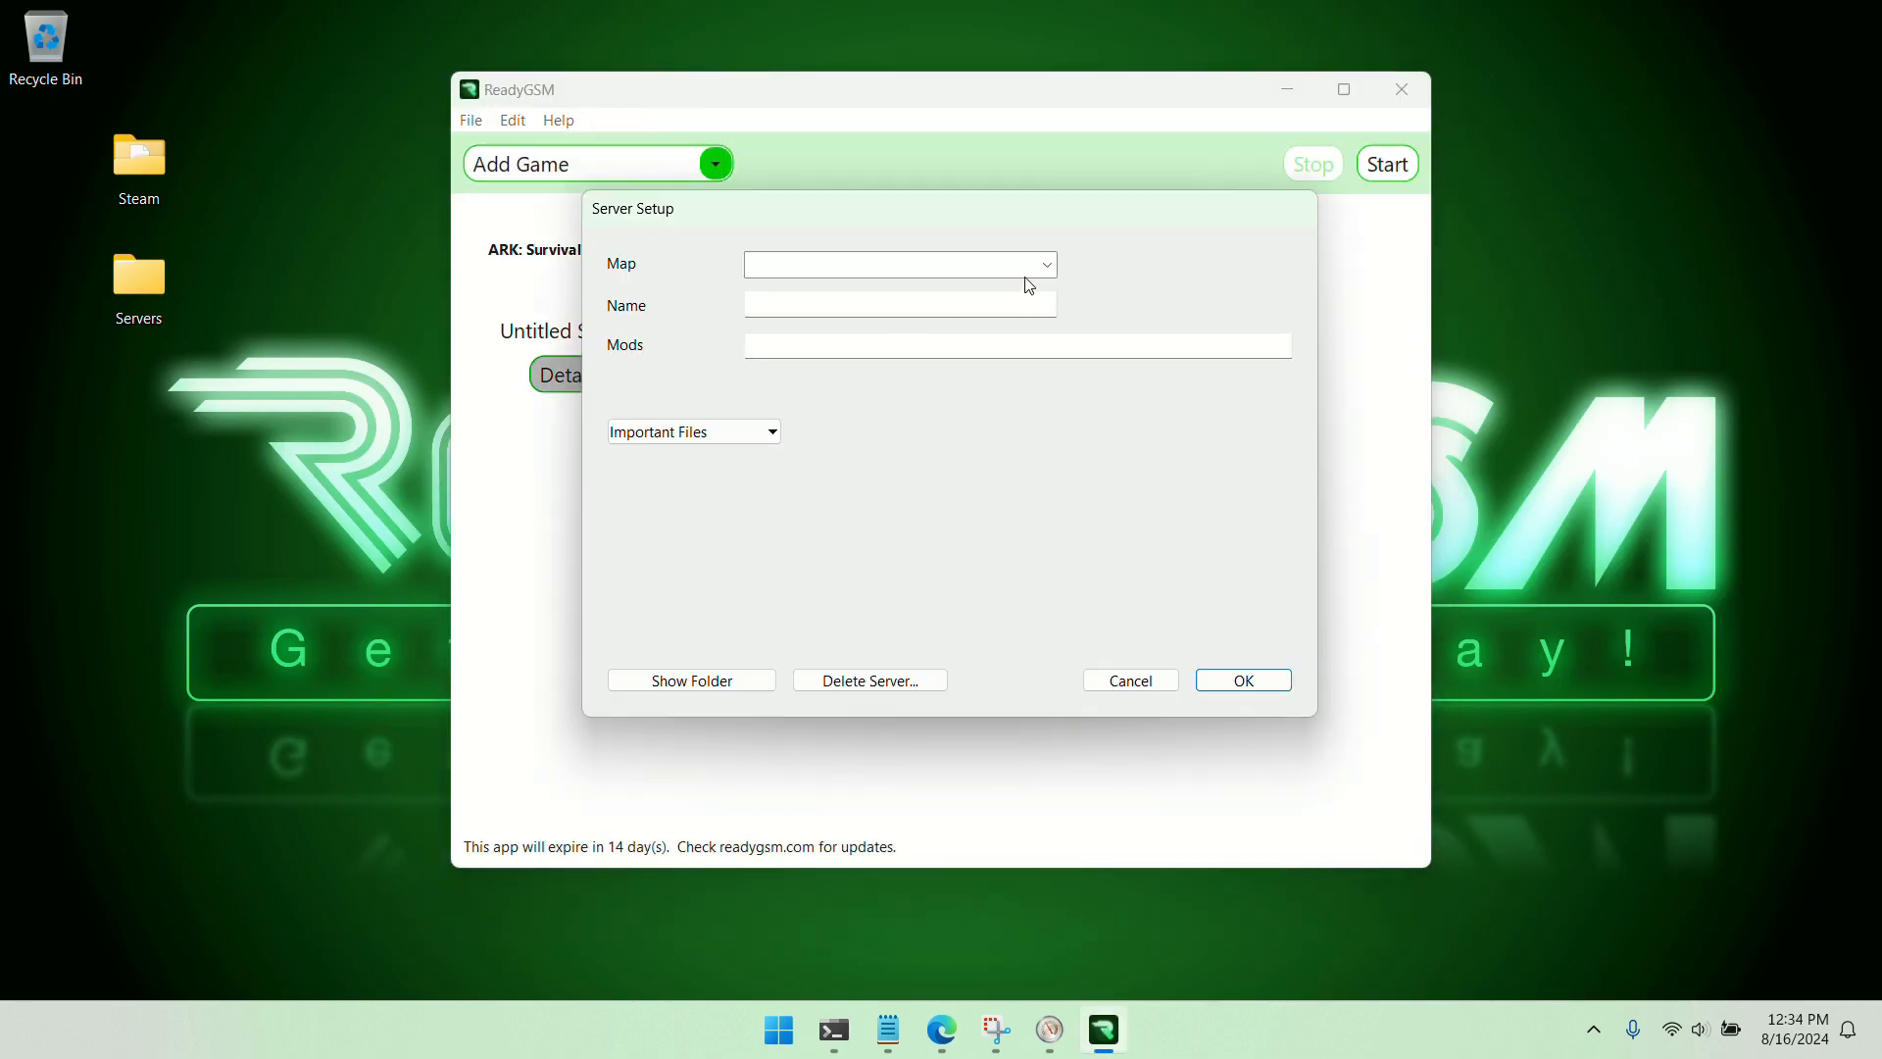
pyautogui.click(1041, 267)
pyautogui.click(887, 290)
pyautogui.click(877, 312)
pyautogui.write('My Island')
pyautogui.press('Return')
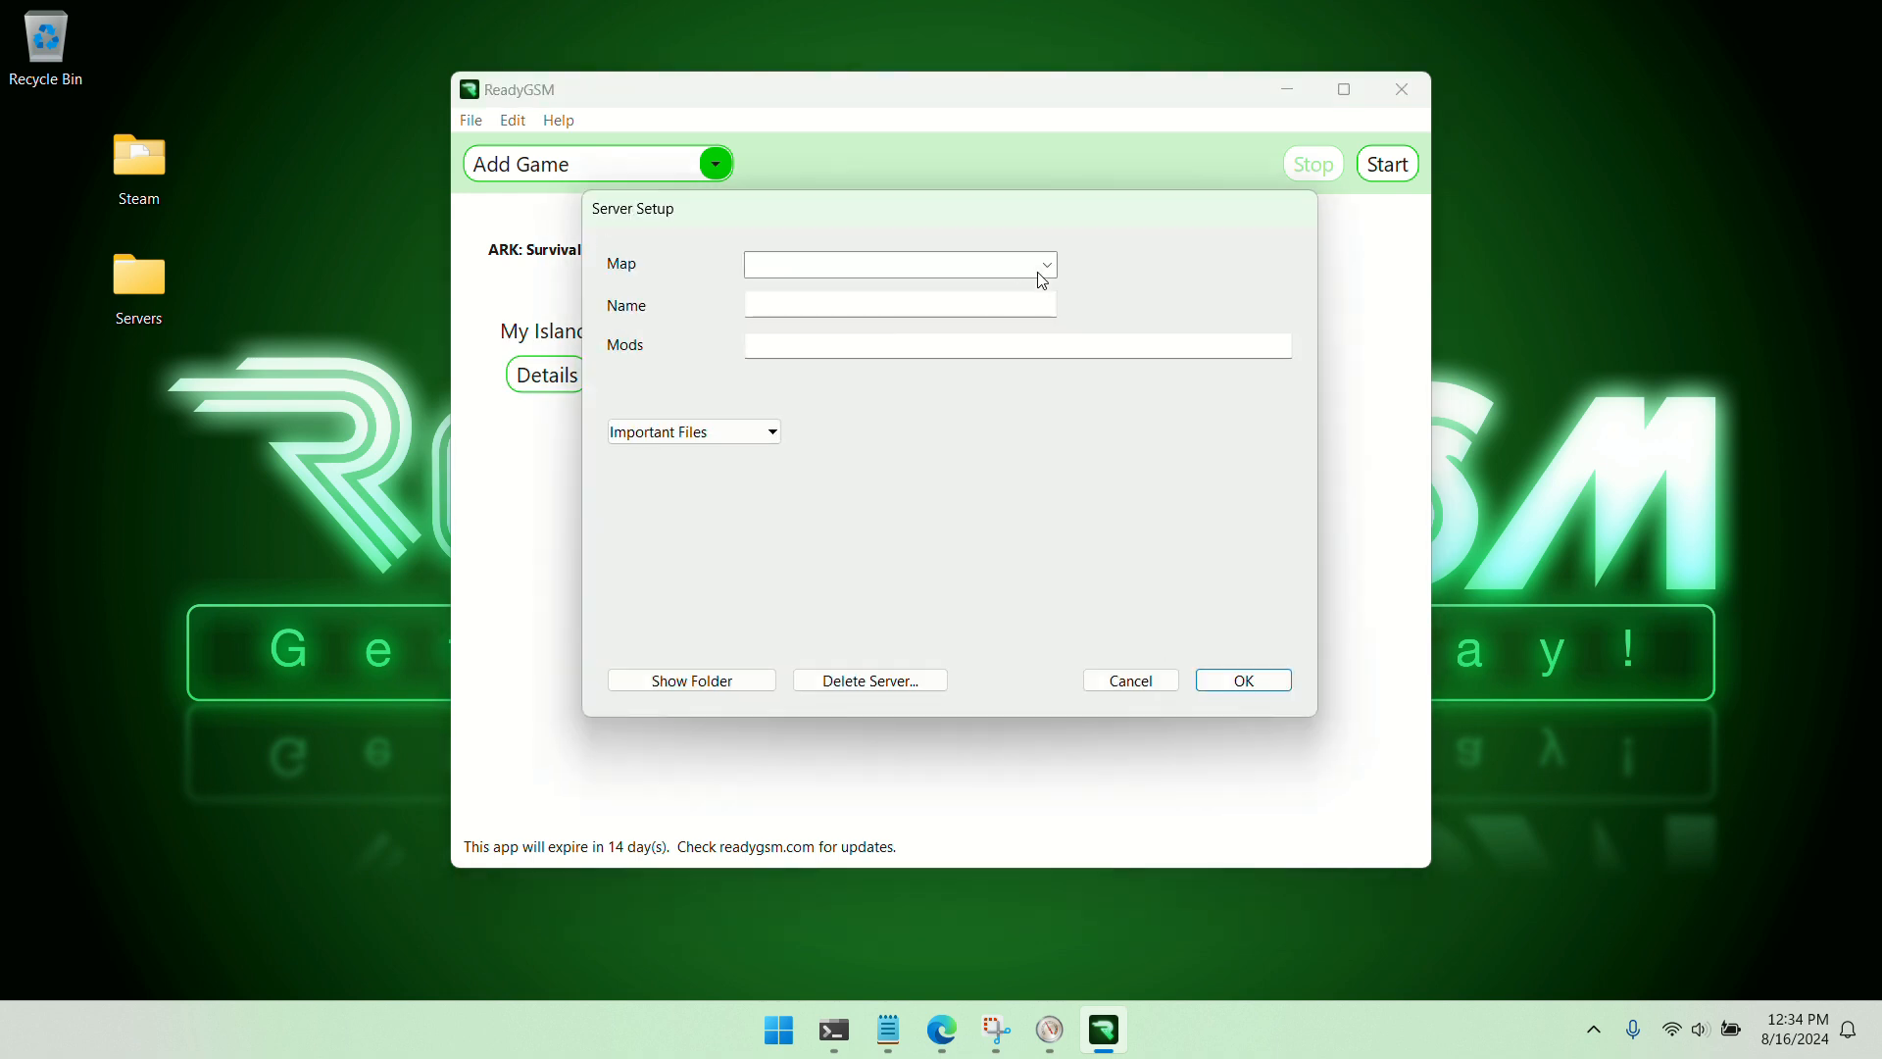
# Set up the second server on the TheCenter_WP map with the name My Center
pyautogui.write('My Center')
pyautogui.click(1244, 680)
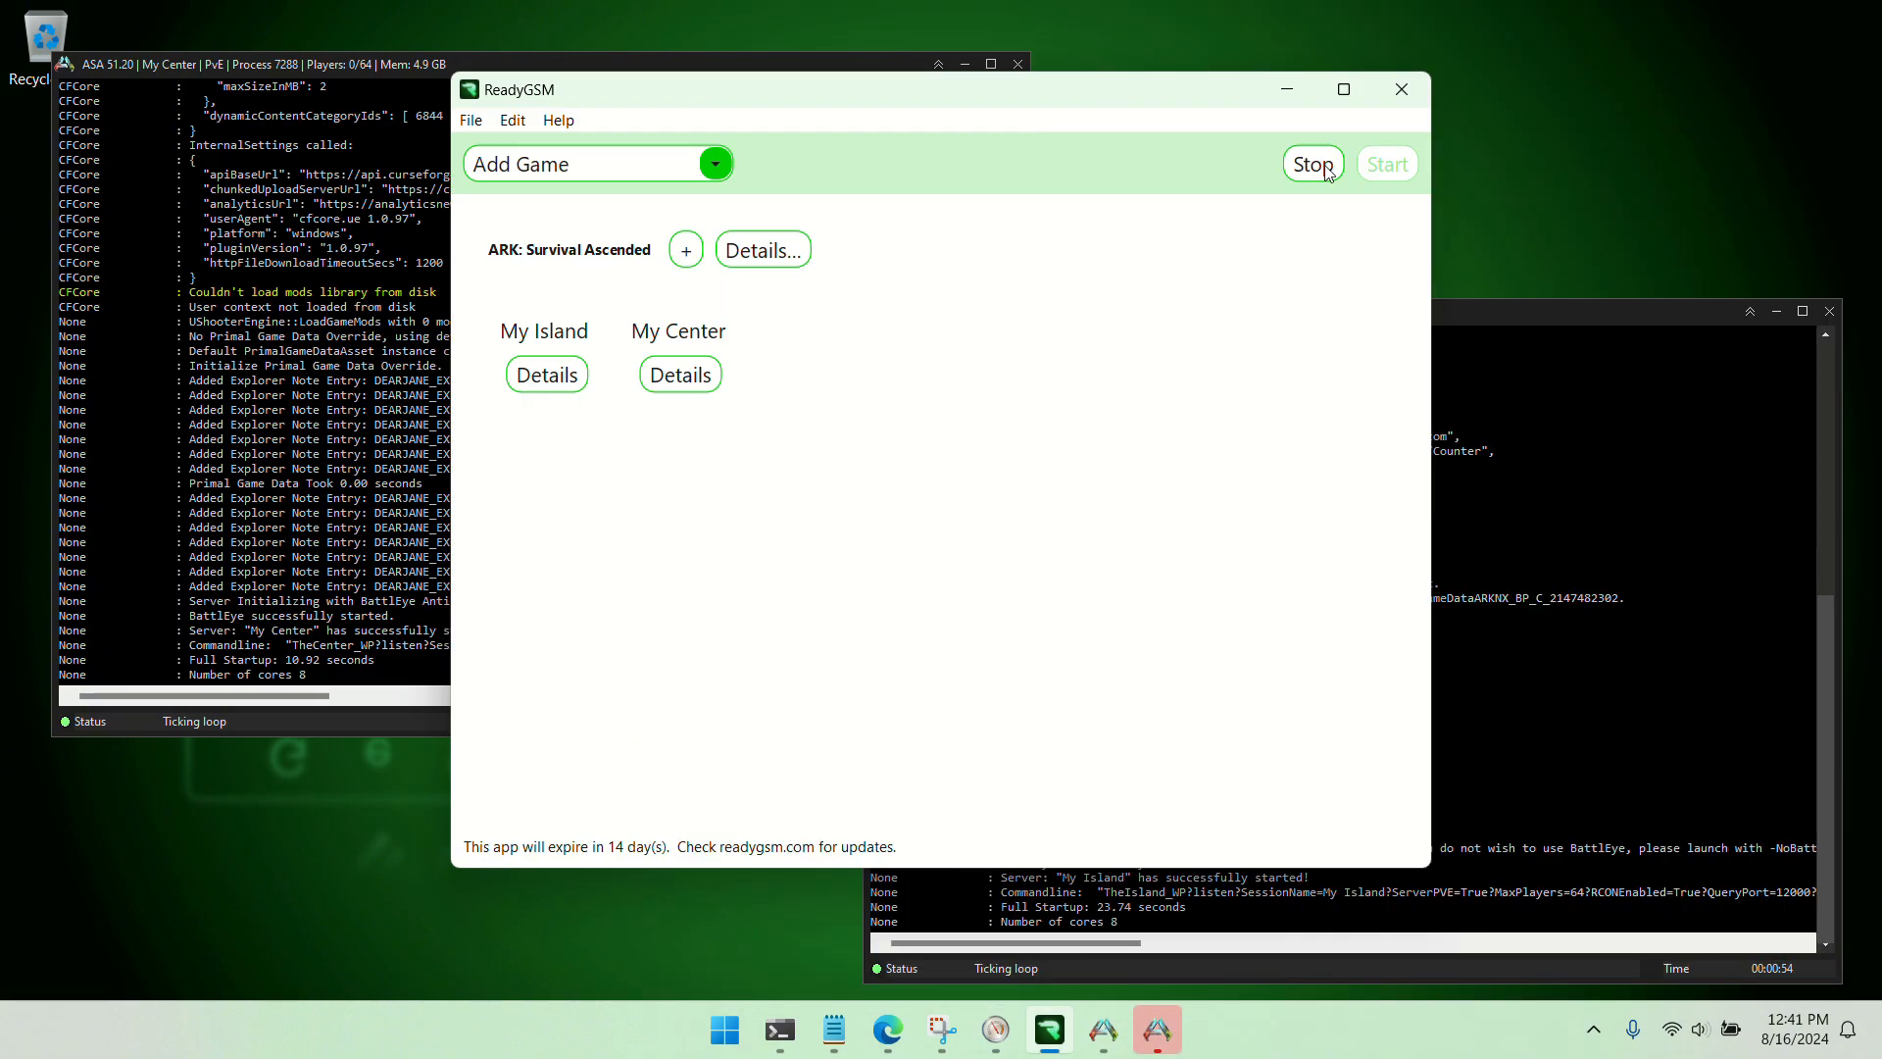
# Stop the running My Island and My Center servers and open the ARK: Survival Ascended collection's mod setting
pyautogui.click(1325, 169)
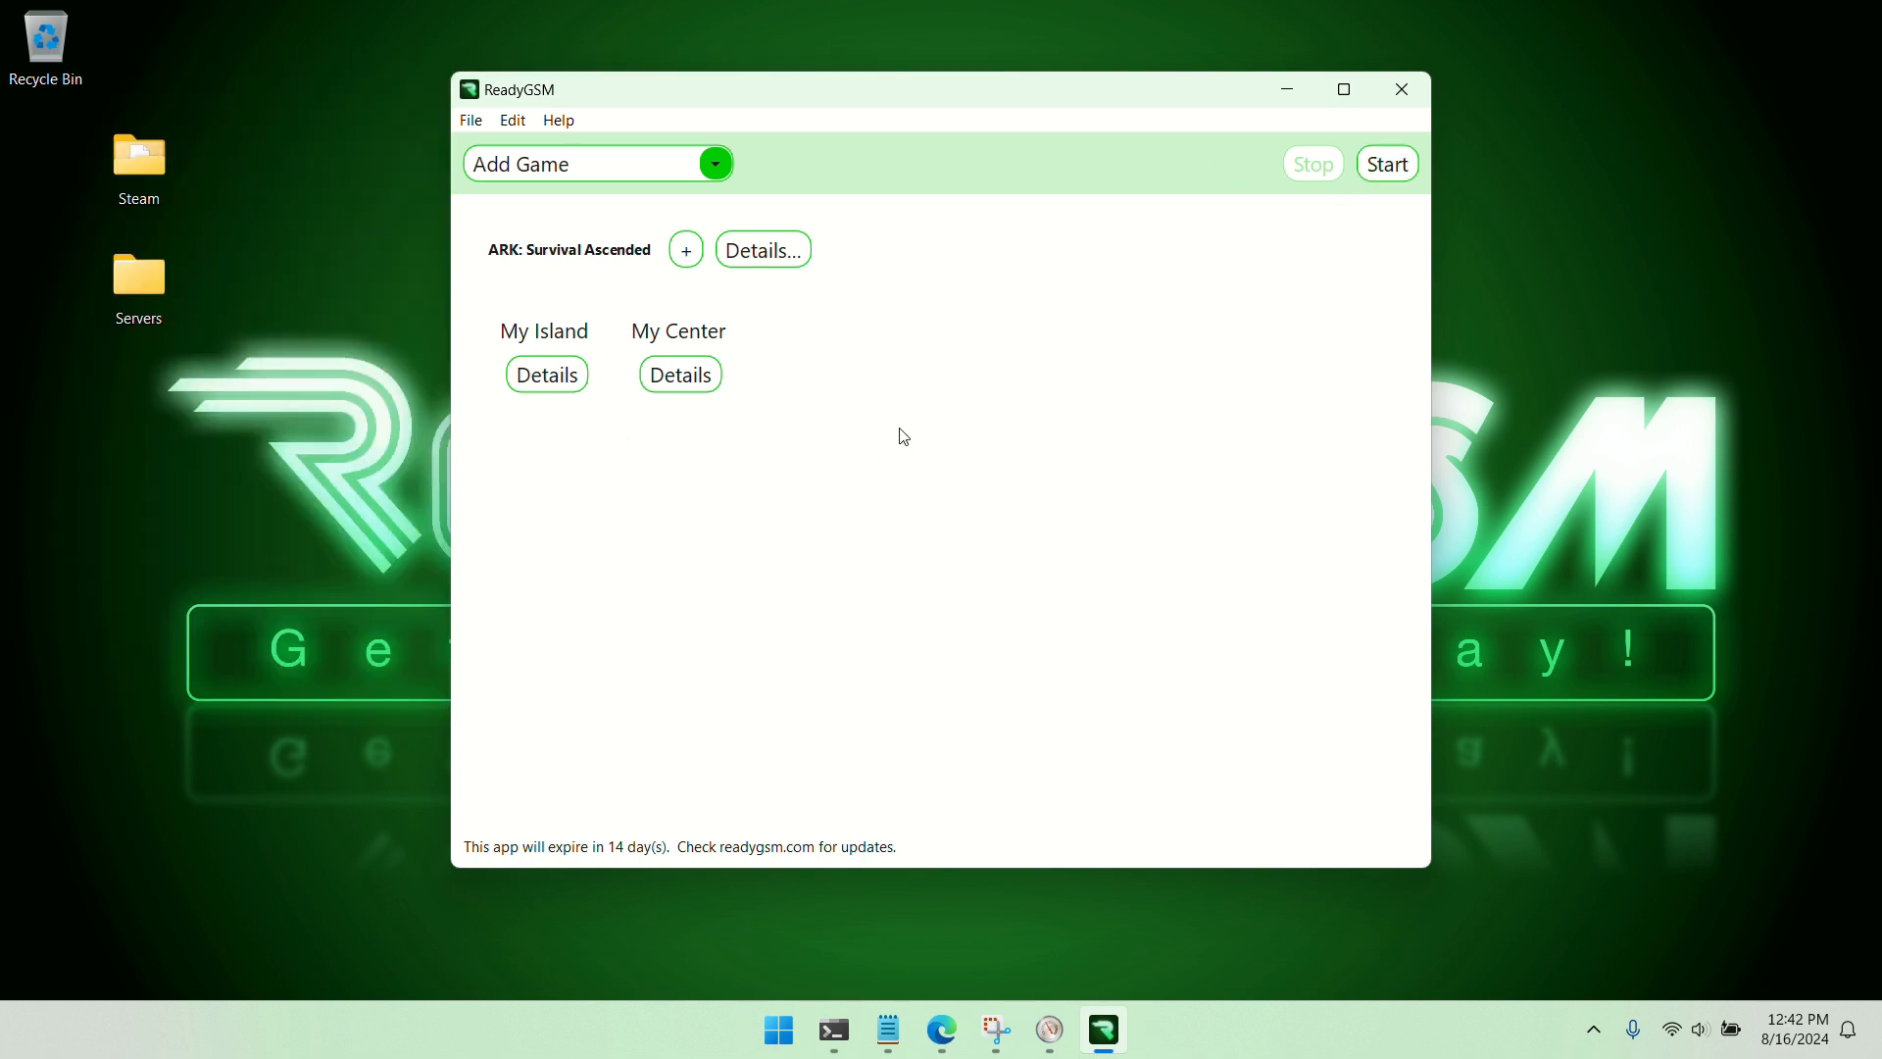
pyautogui.click(777, 255)
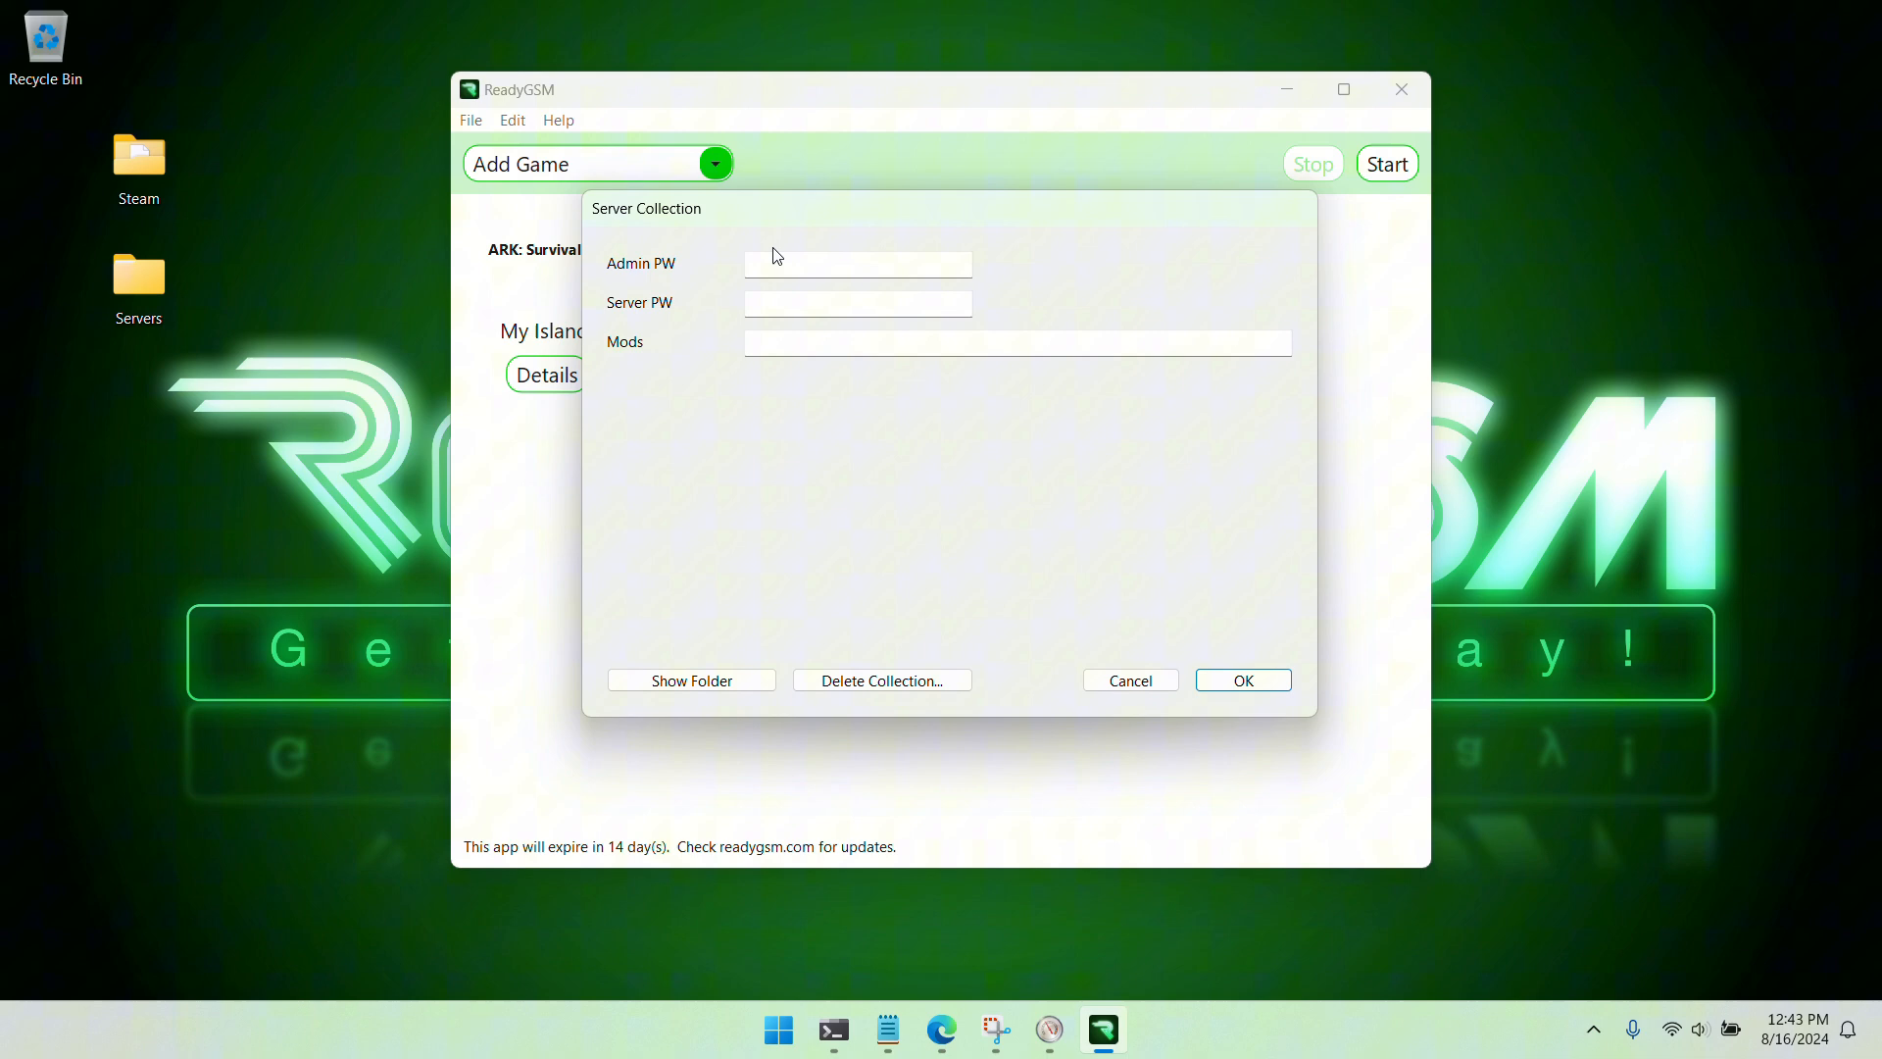
pyautogui.click(770, 342)
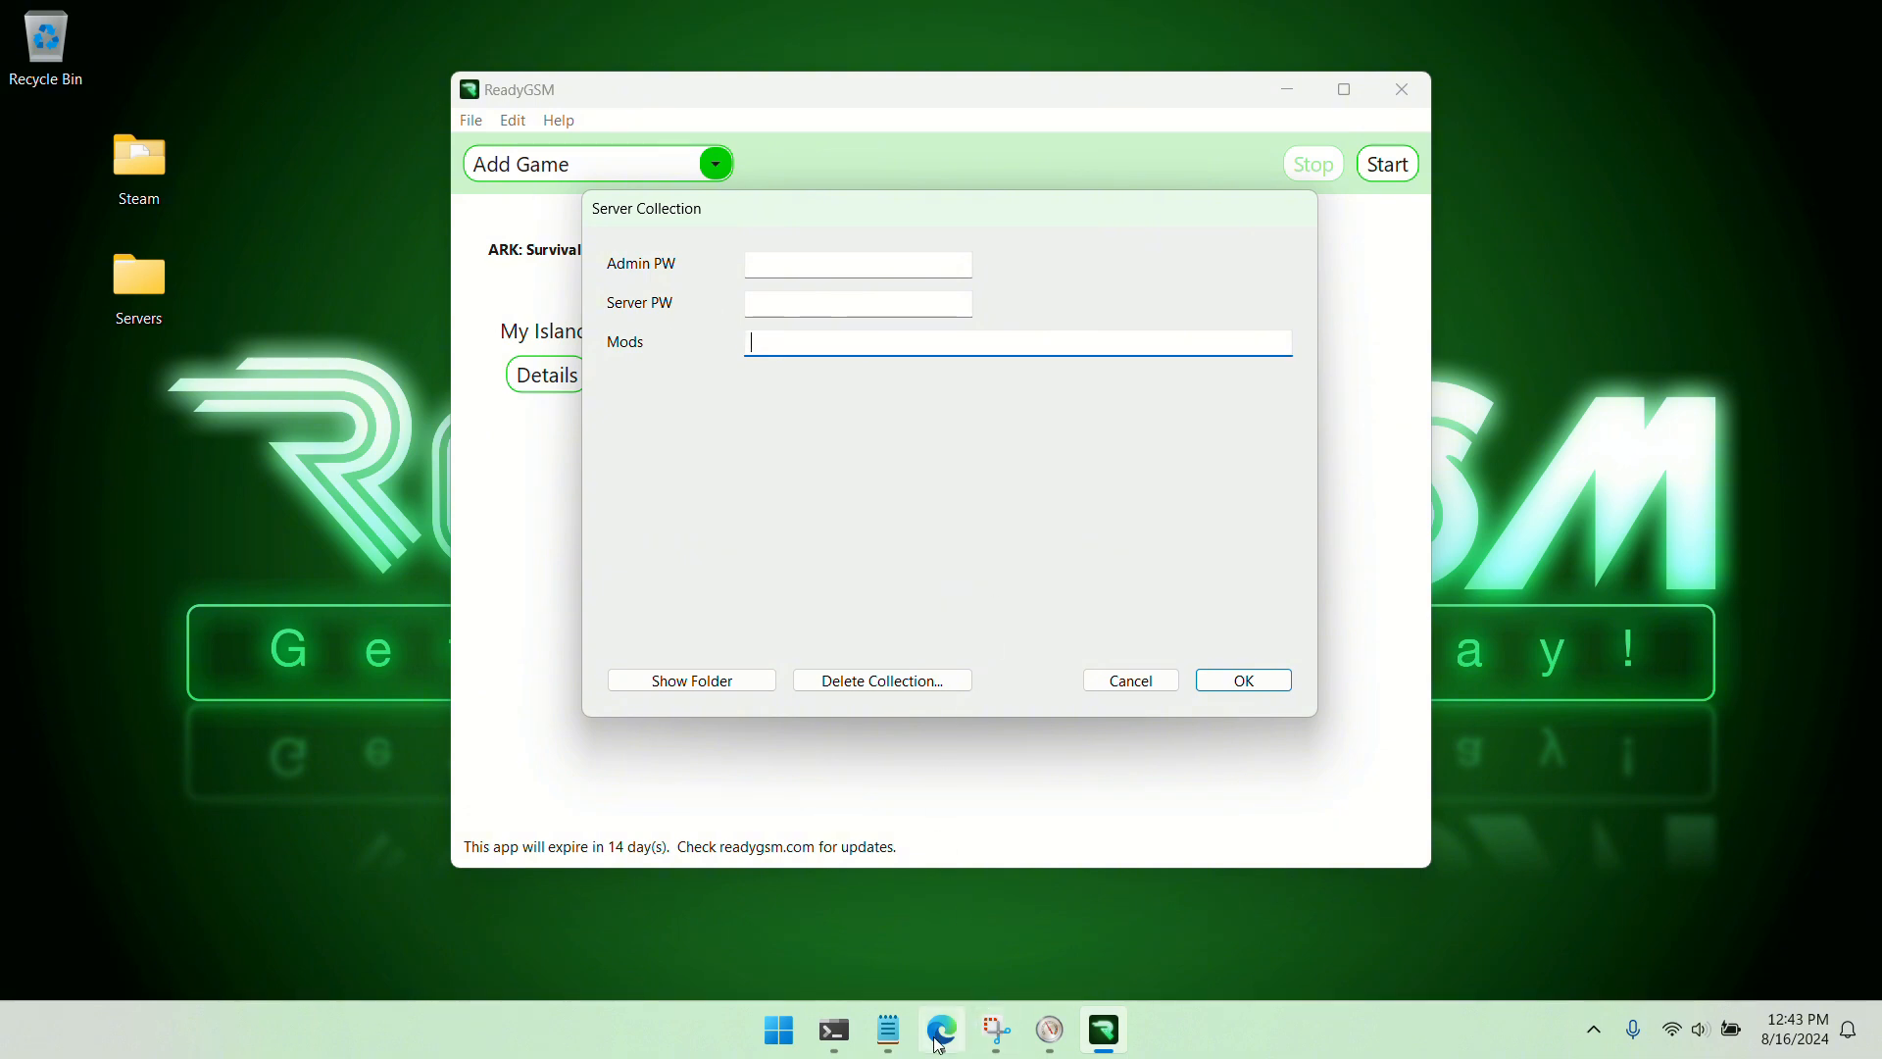
# Copy the mod ID 939228 from the launch command in Notepad and return to ReadyGSM
pyautogui.click(888, 1029)
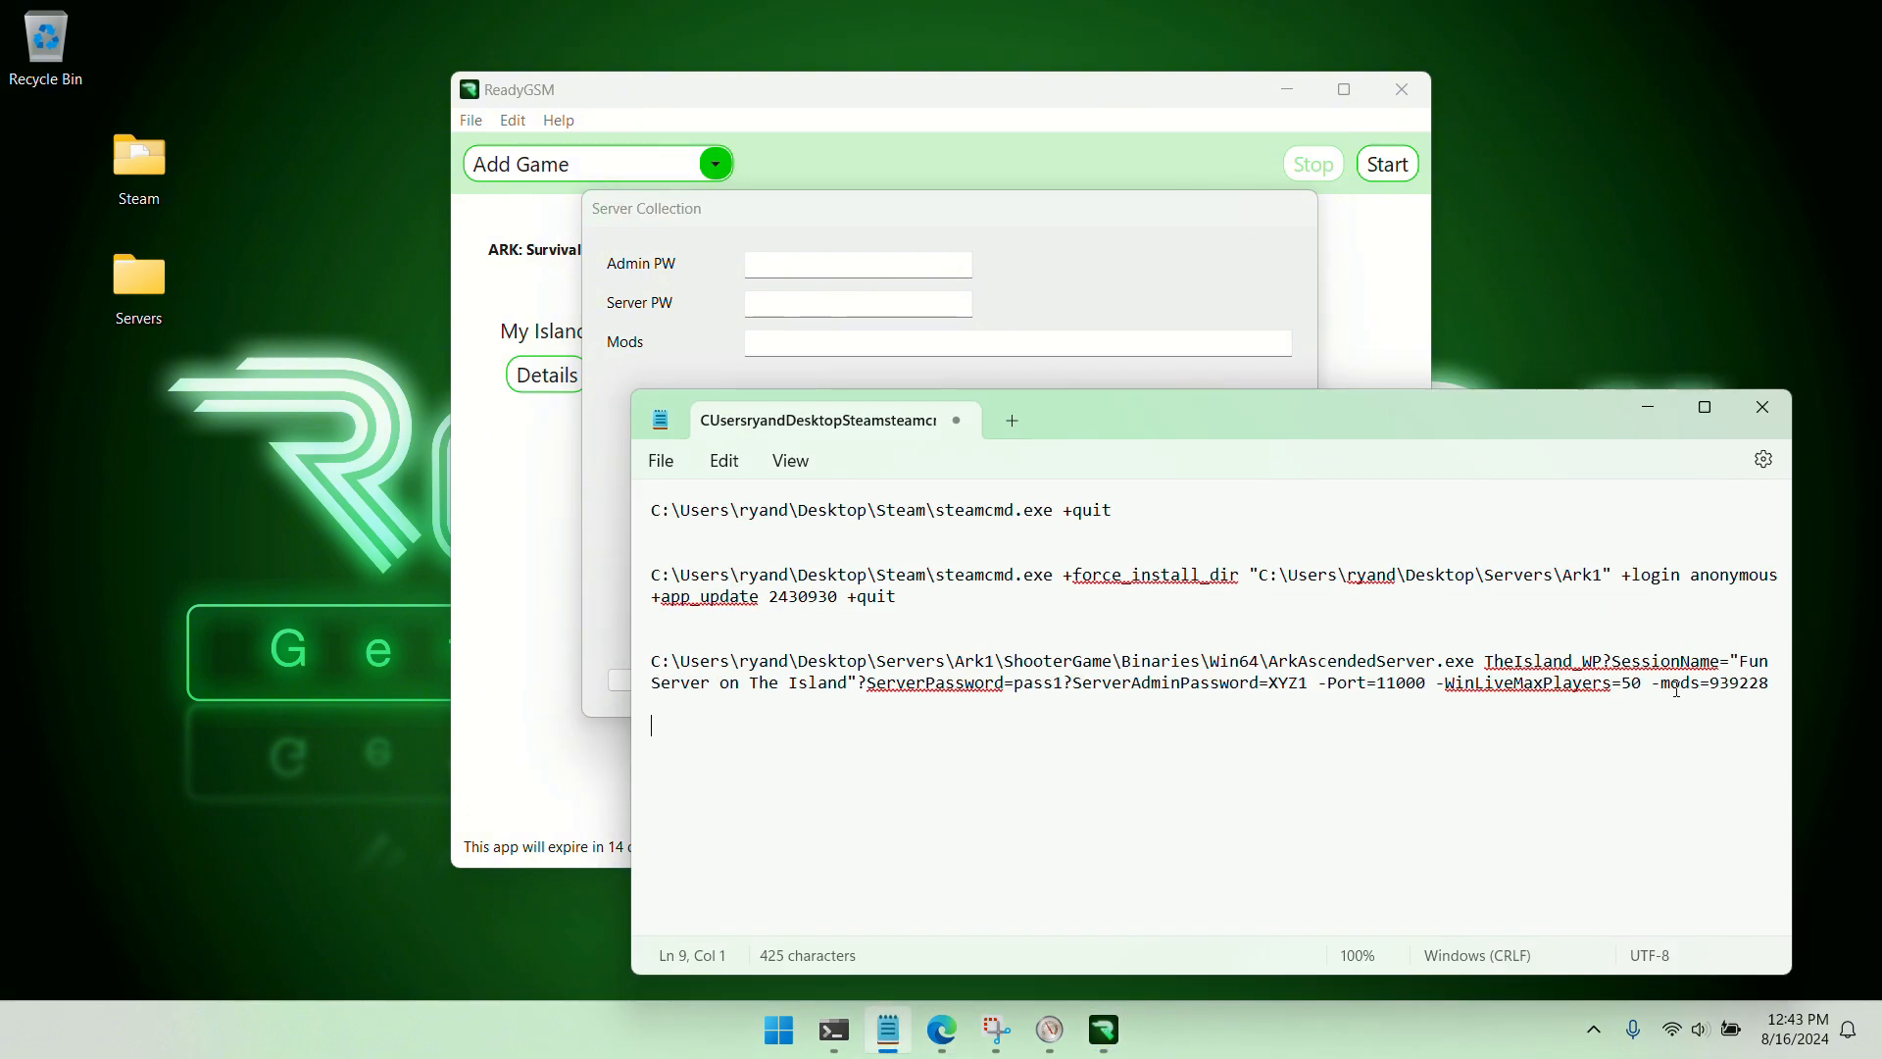
pyautogui.doubleClick(1735, 683)
pyautogui.rightClick(1733, 683)
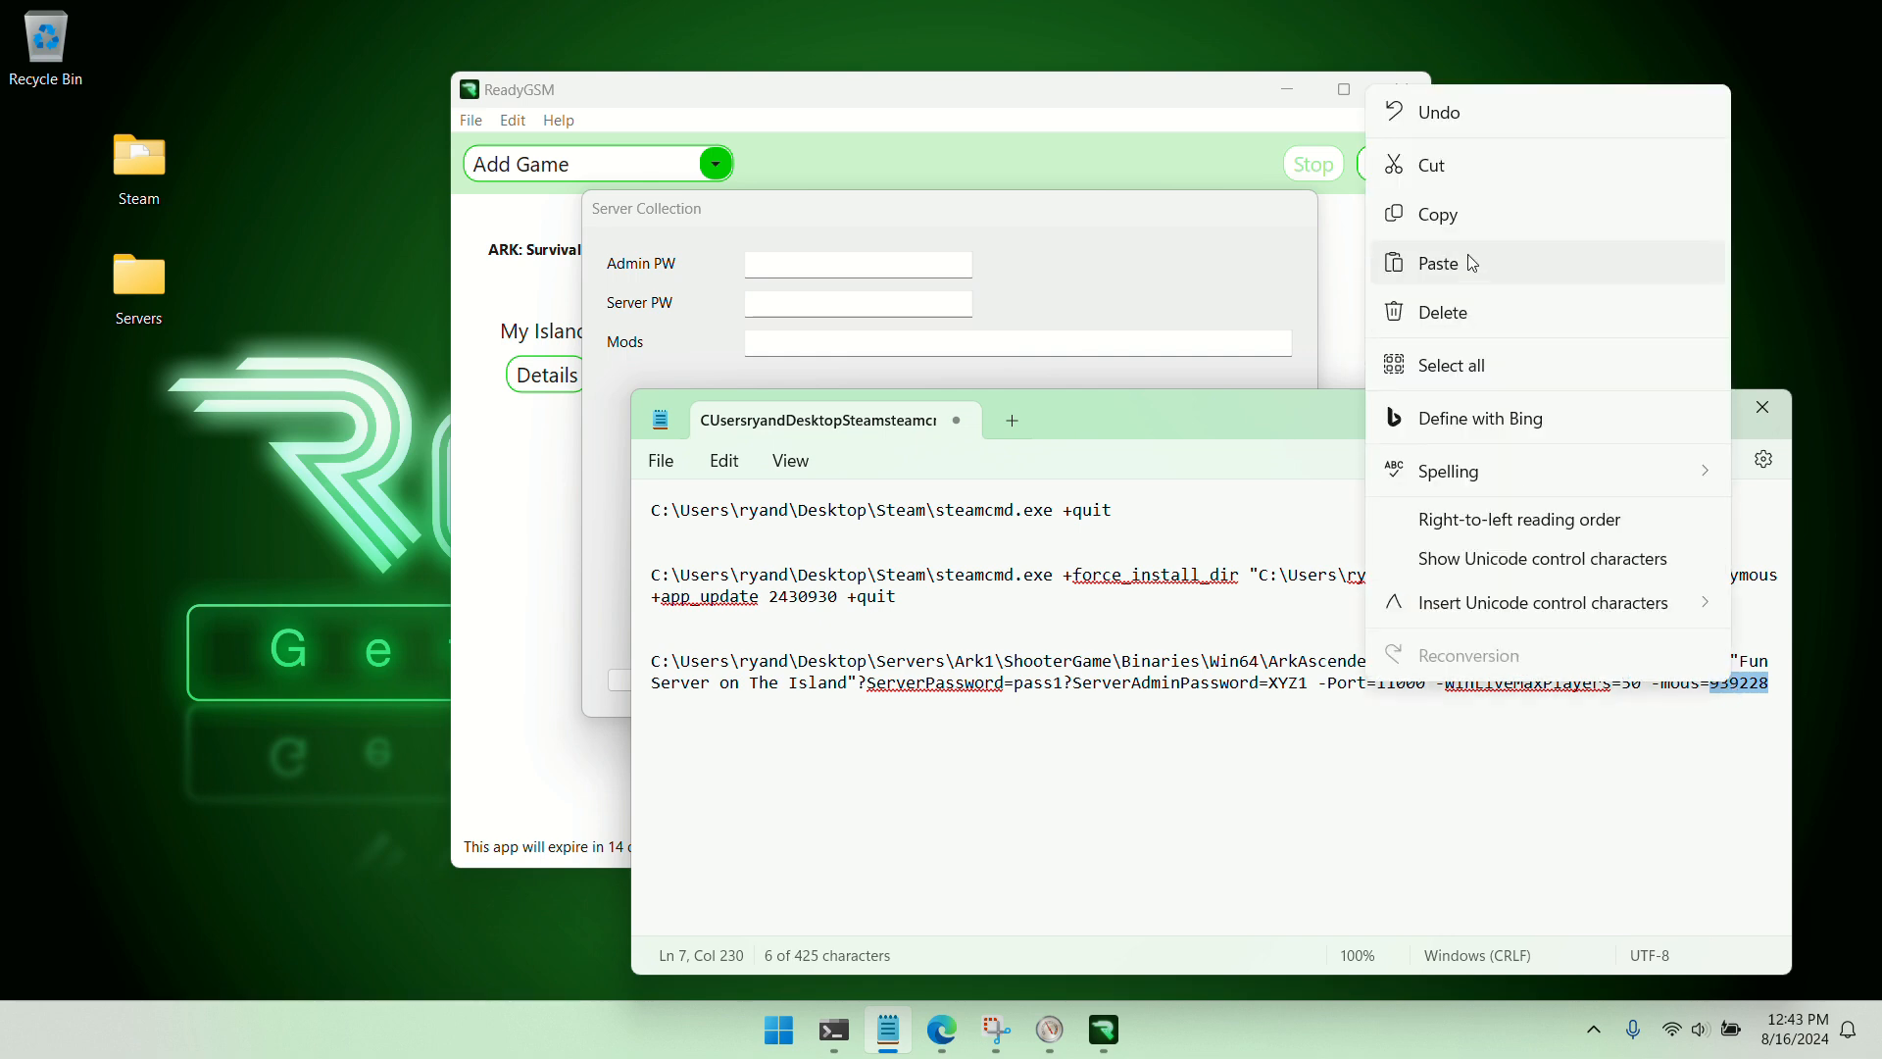
pyautogui.click(1438, 215)
pyautogui.click(1608, 629)
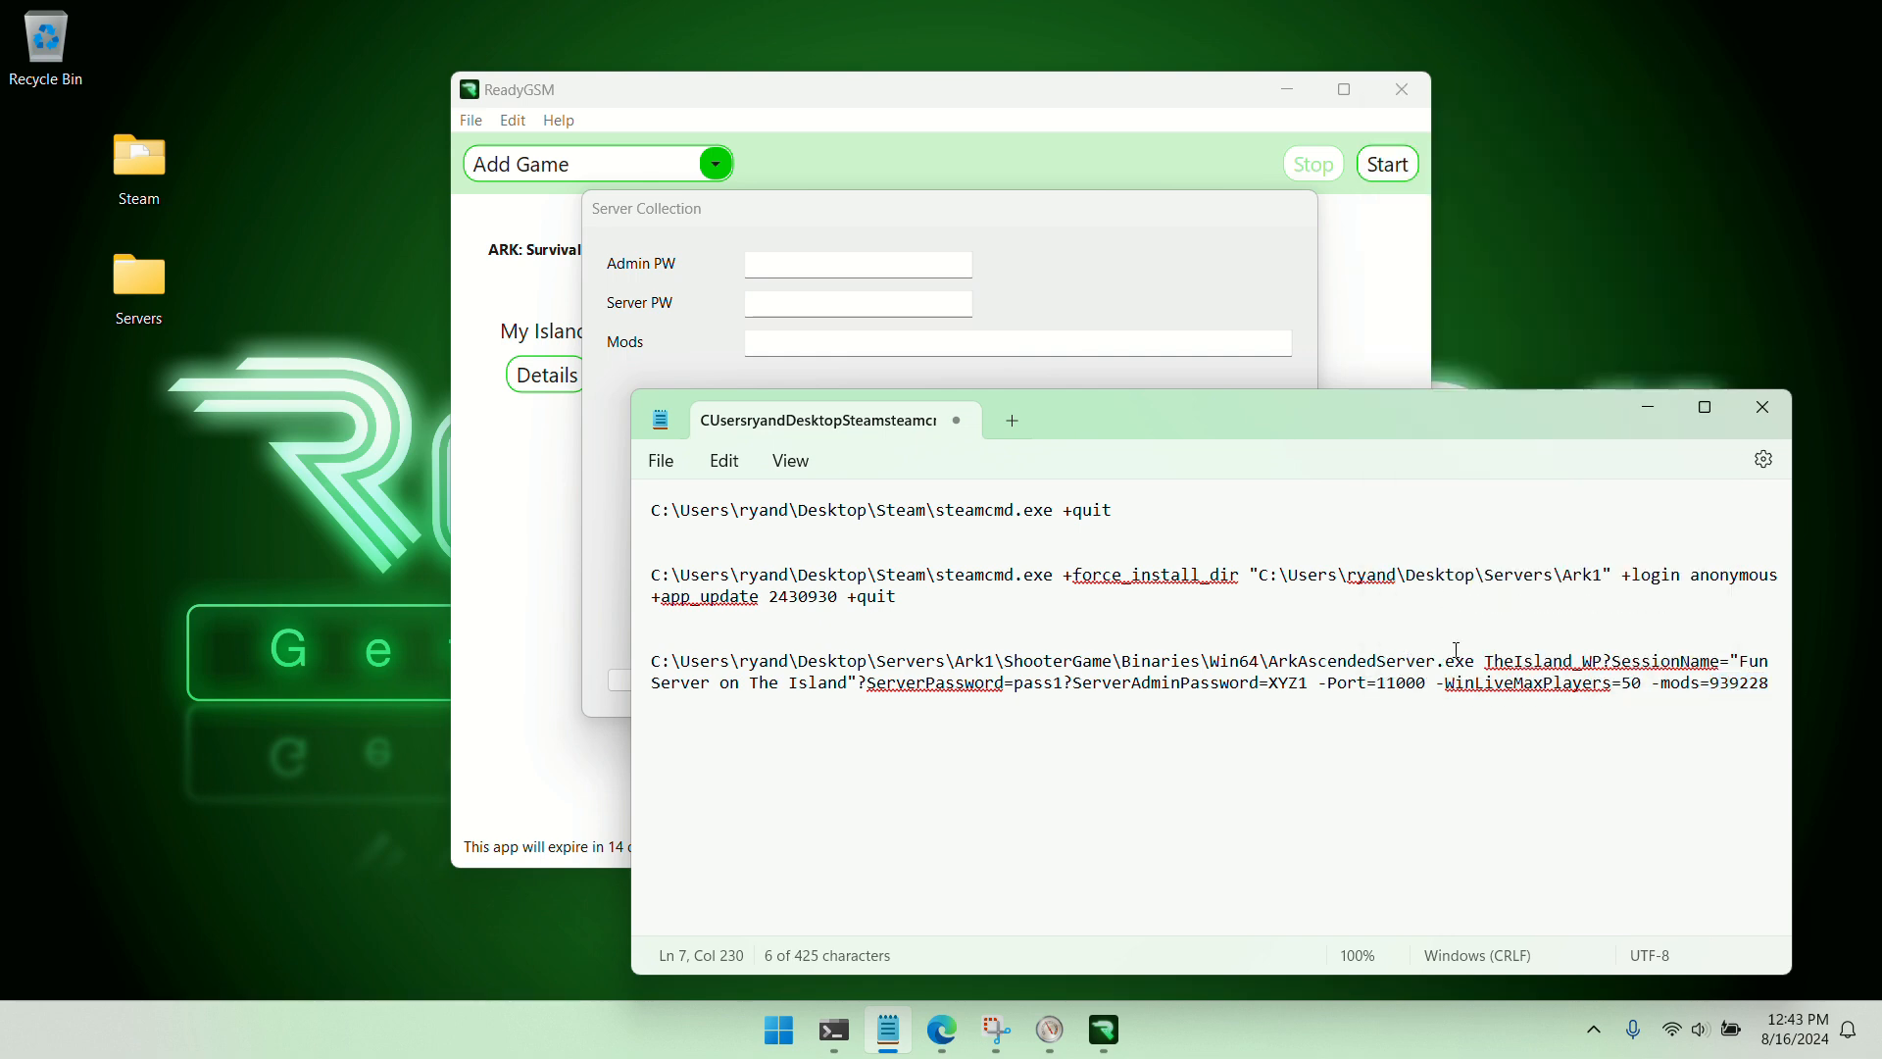
pyautogui.click(1644, 402)
# Paste 939228 as the mods value of the ARK: Survival Ascended server collection and save it
pyautogui.click(812, 339)
pyautogui.rightClick(774, 340)
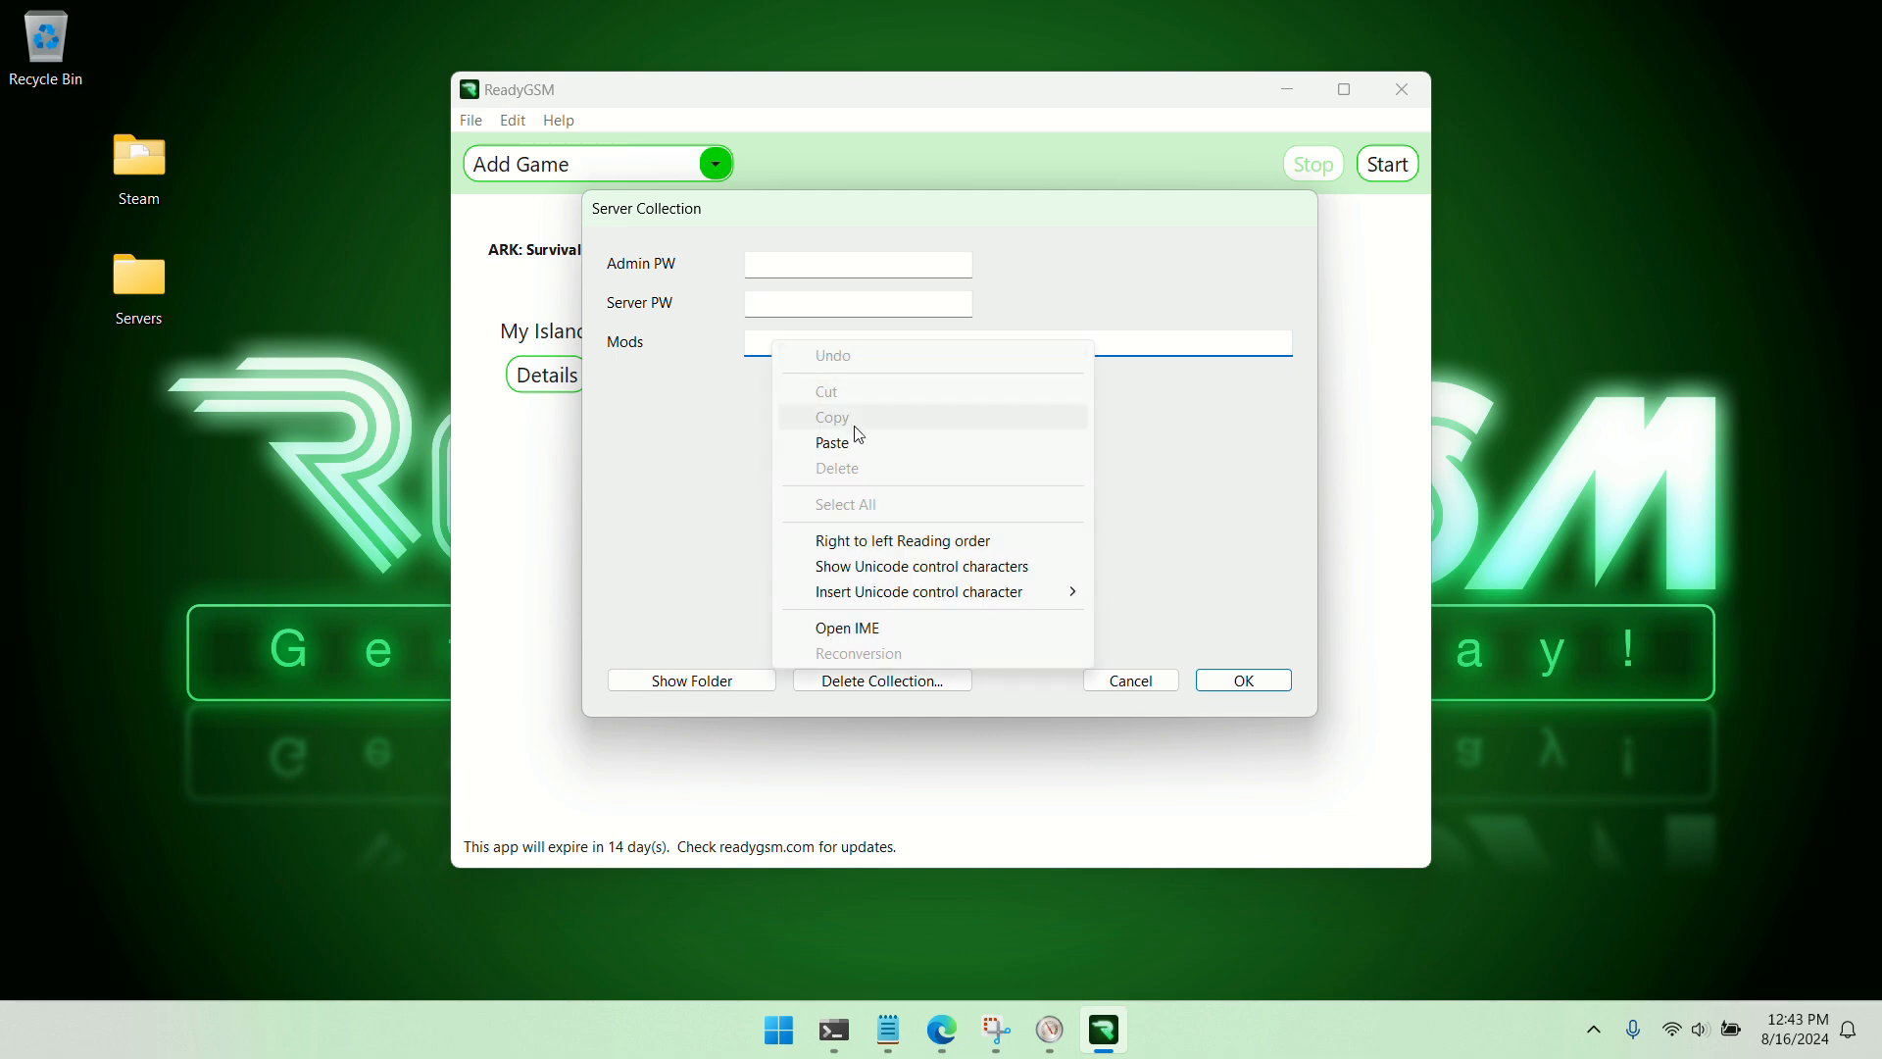
pyautogui.click(853, 441)
pyautogui.click(1241, 679)
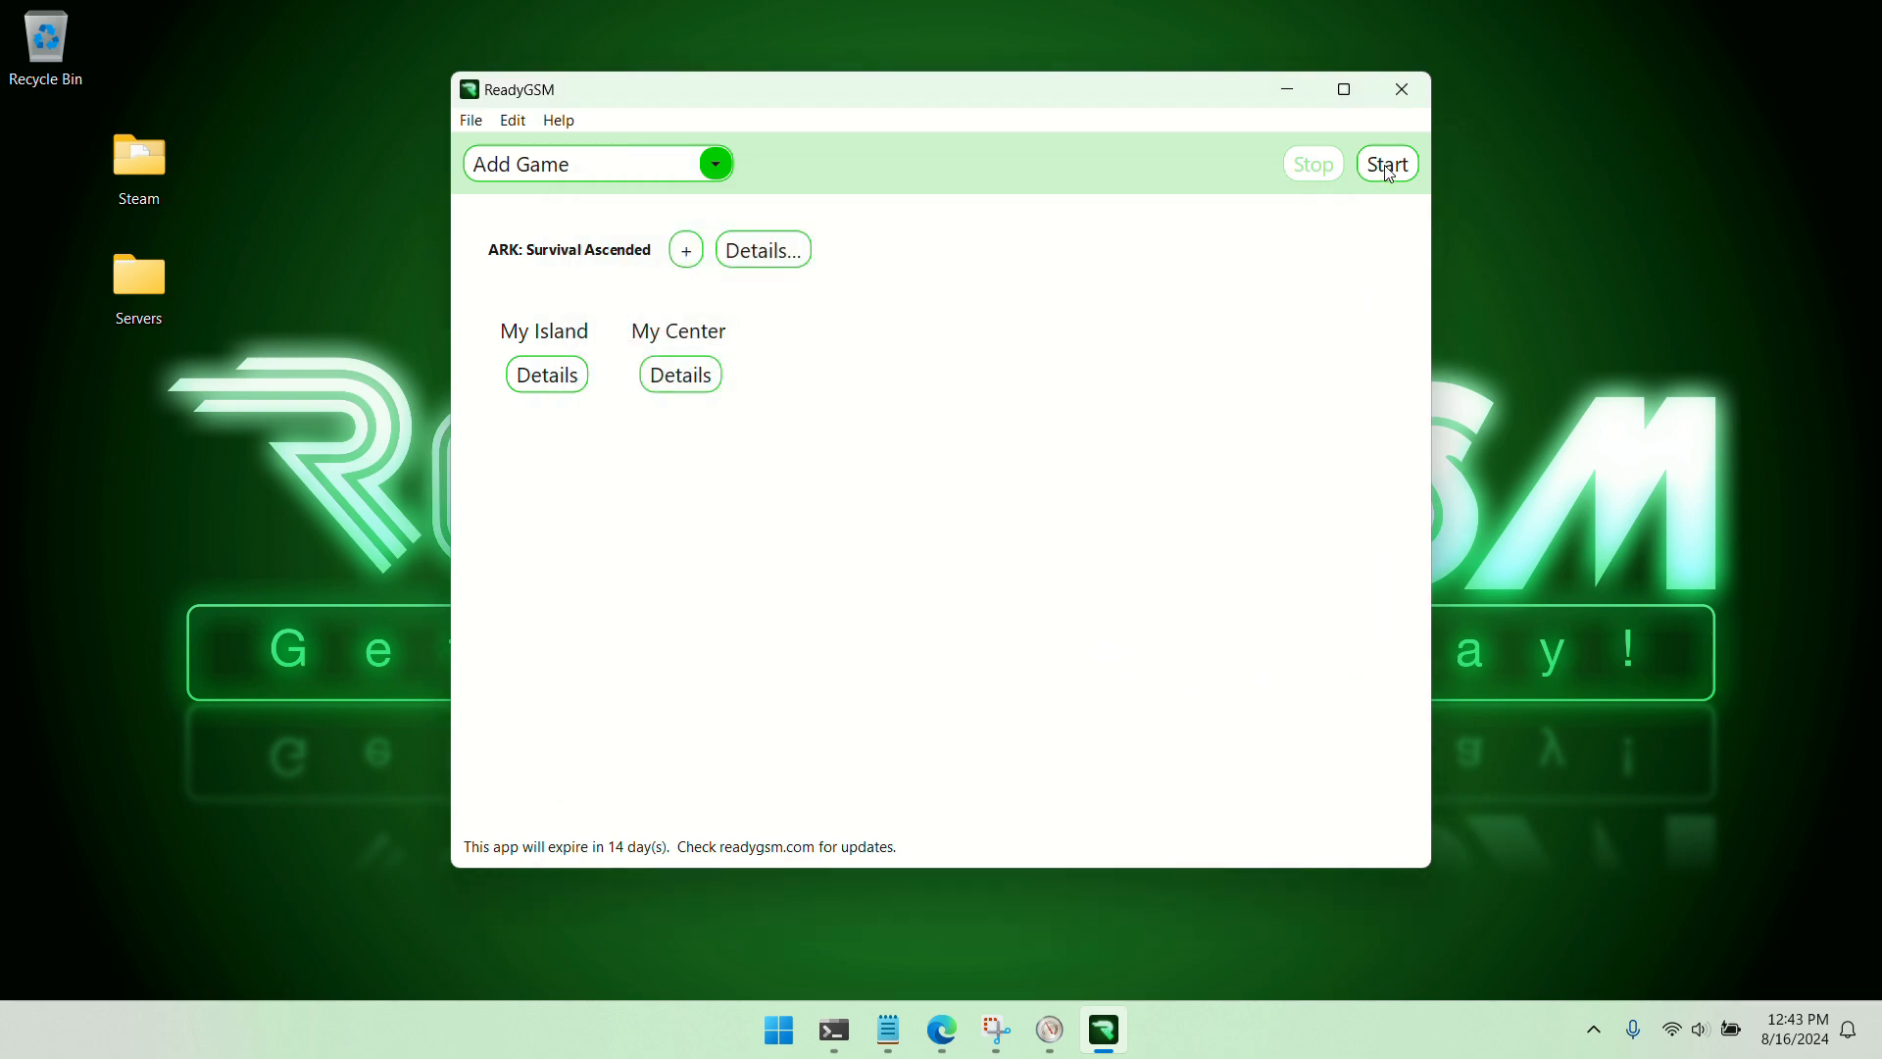
# Start both ARK servers with the QoL+ mod and stop them again once they are running
pyautogui.click(1387, 166)
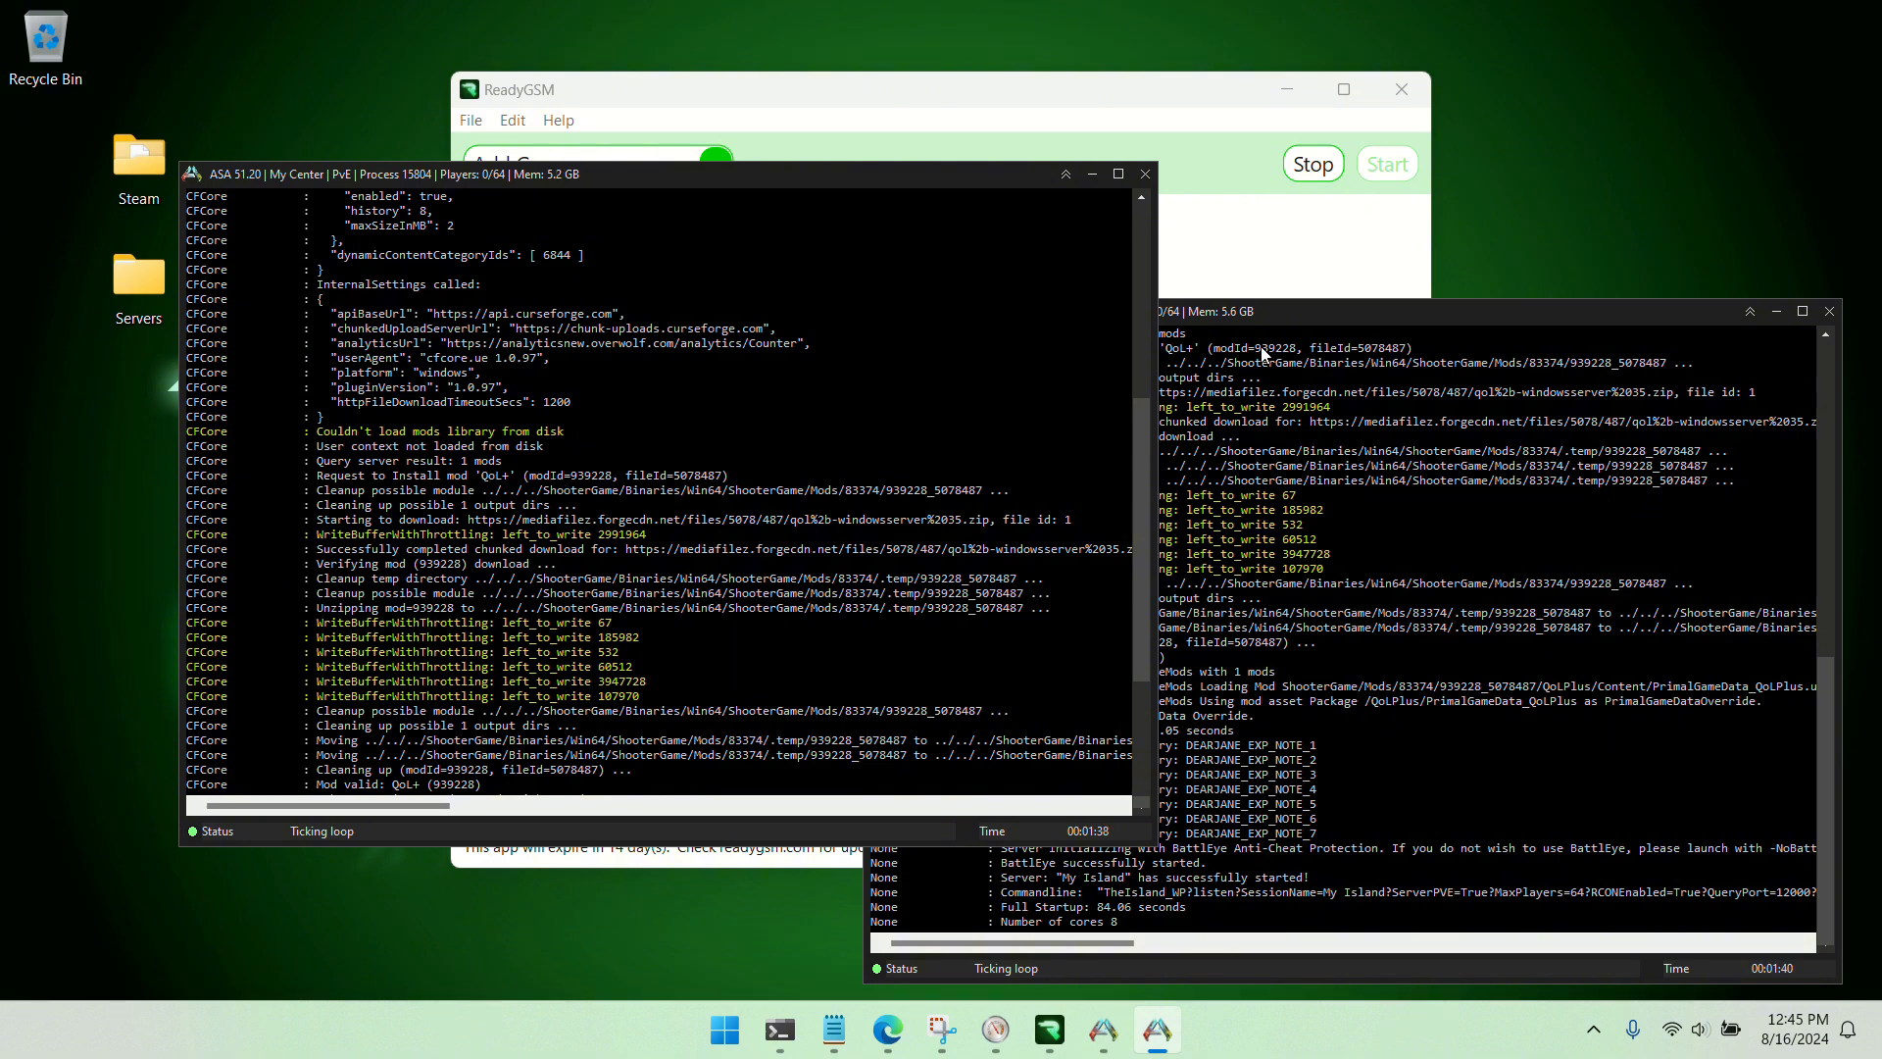
pyautogui.click(1313, 162)
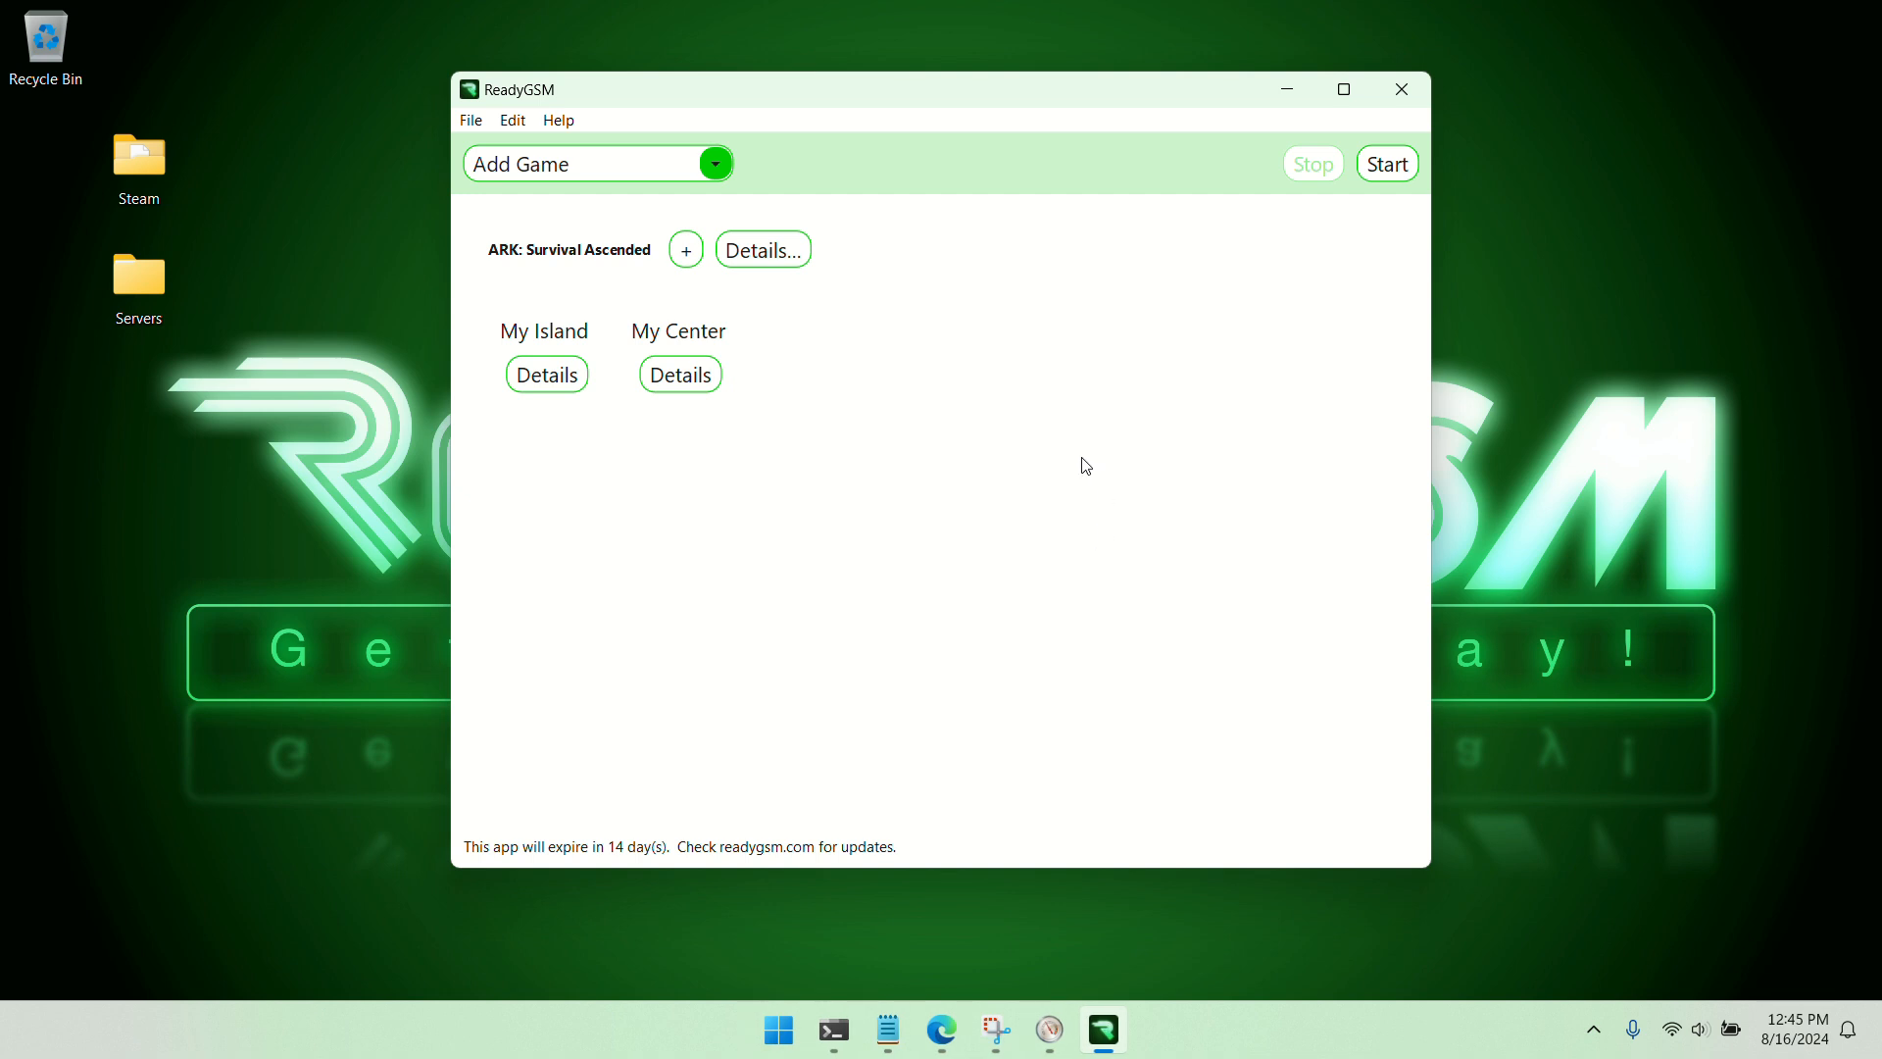
# Add a third ARK: Survival Ascended server and copy the map name Svartalfheim_WP from its CurseForge page in Edge
pyautogui.click(687, 252)
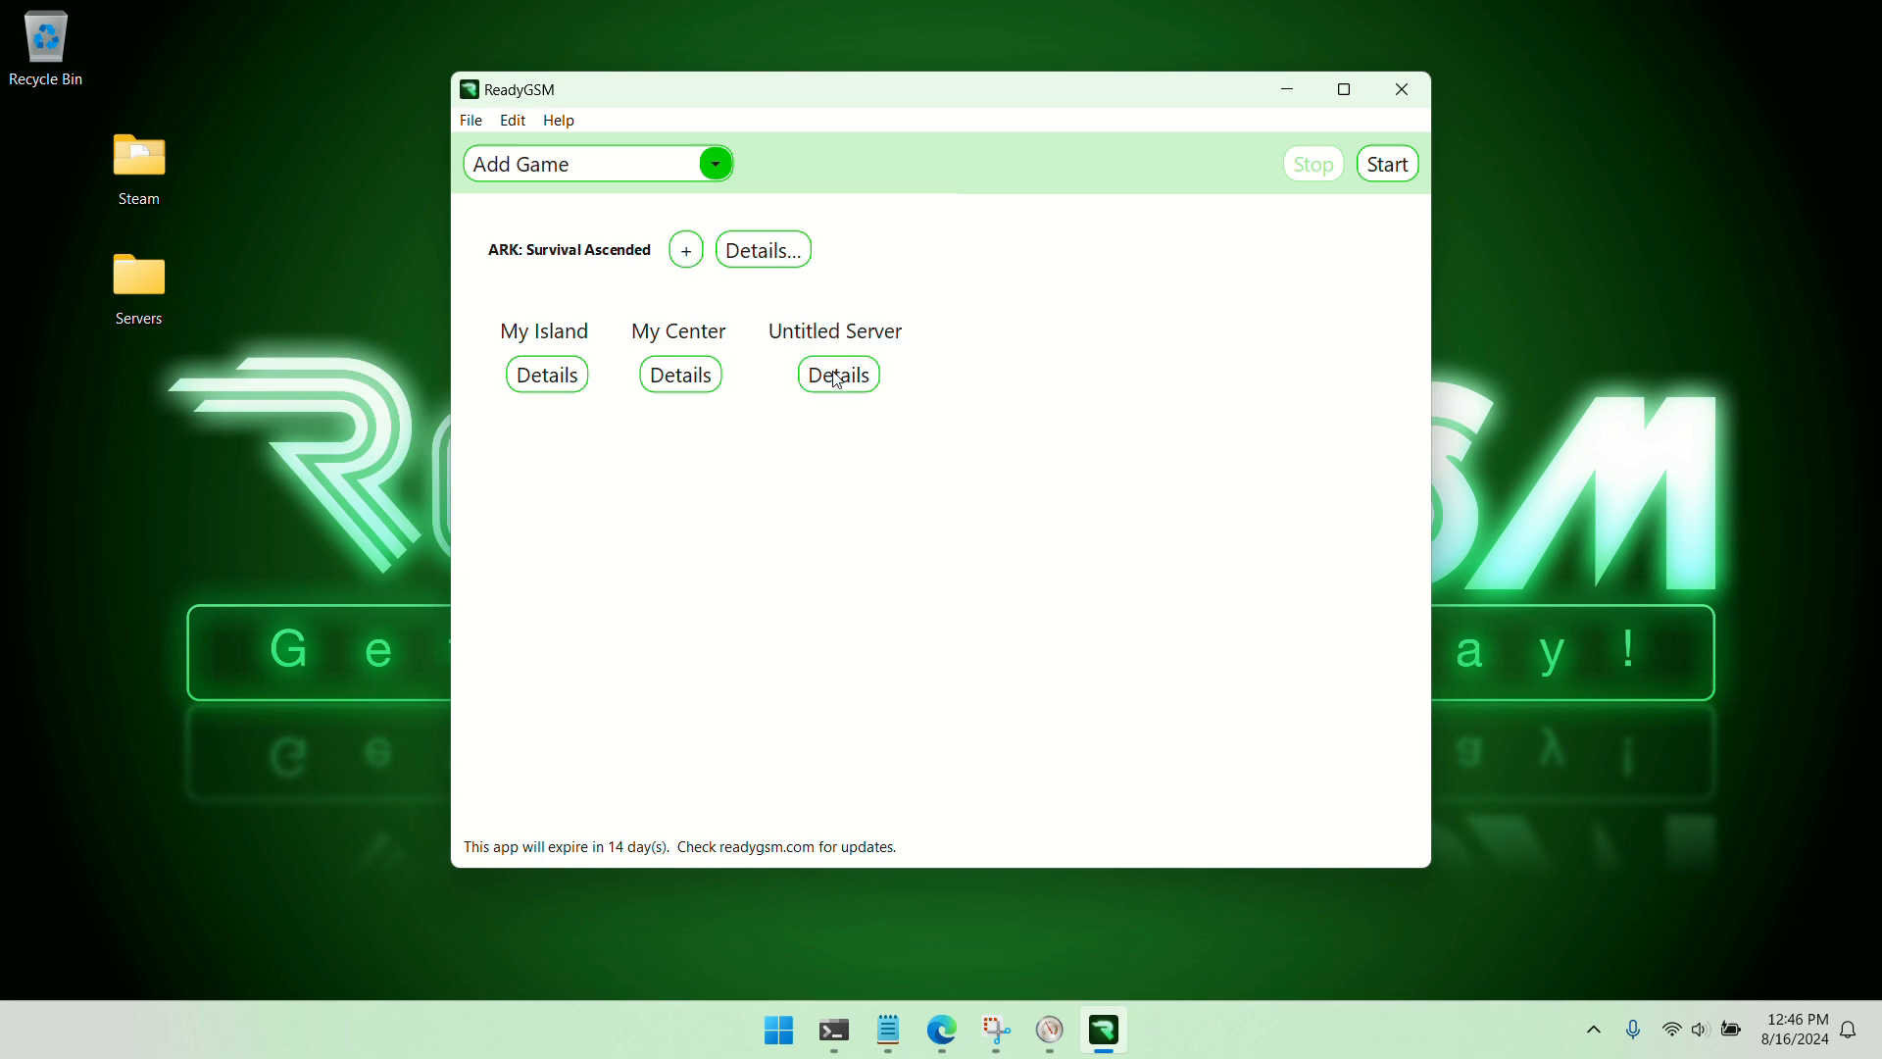
pyautogui.click(942, 1030)
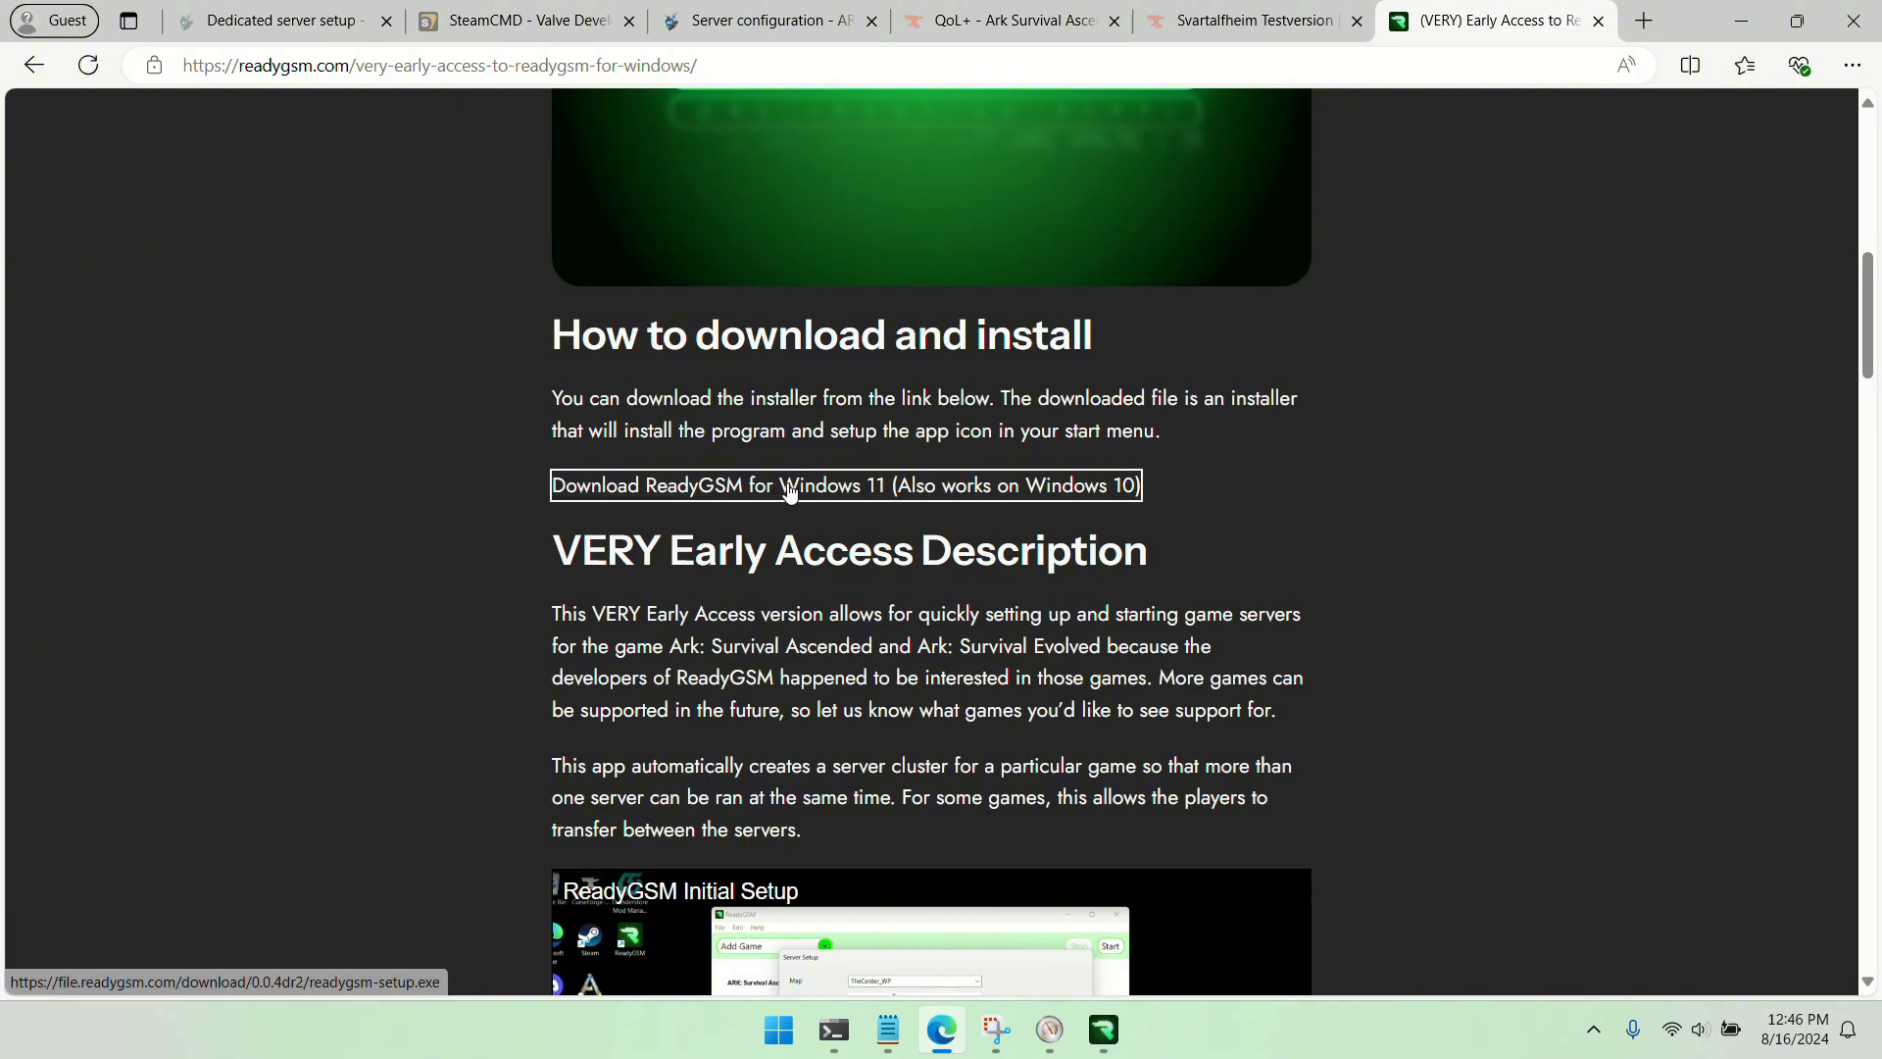
pyautogui.click(1200, 33)
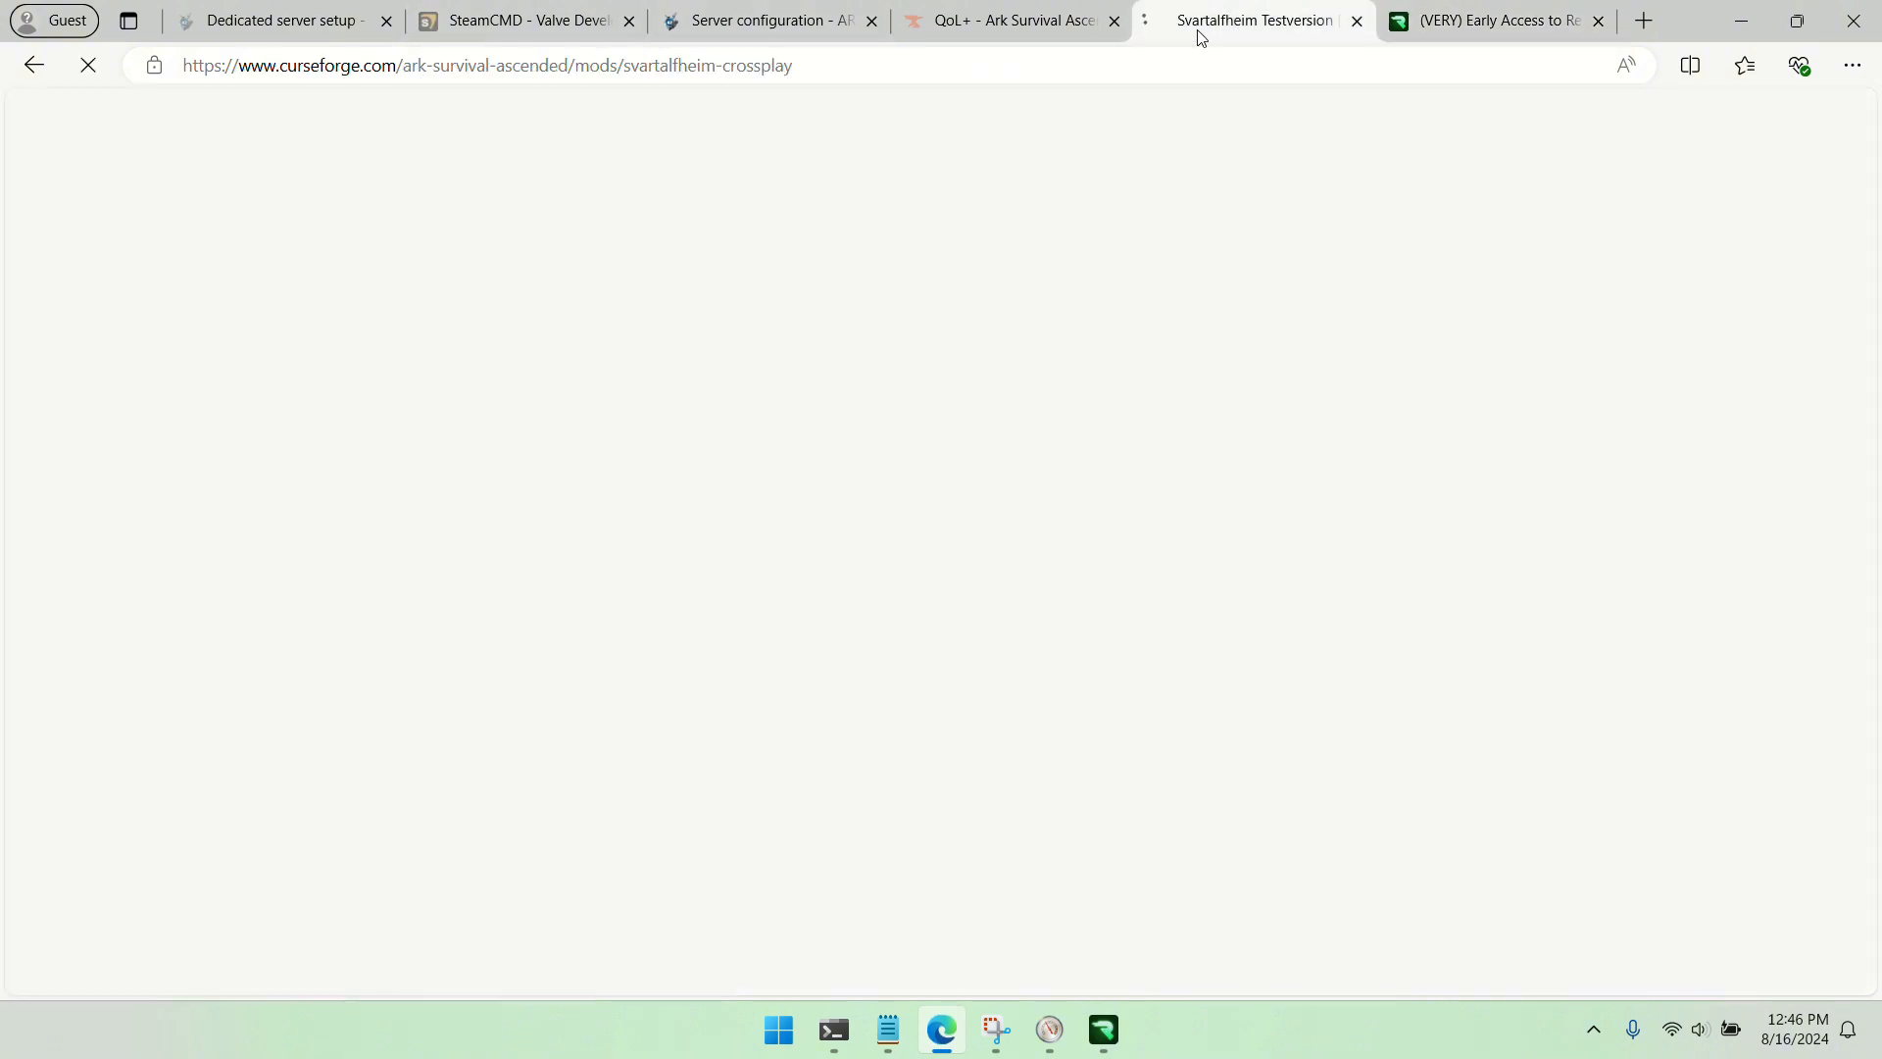
pyautogui.scroll(-3, 691, 541)
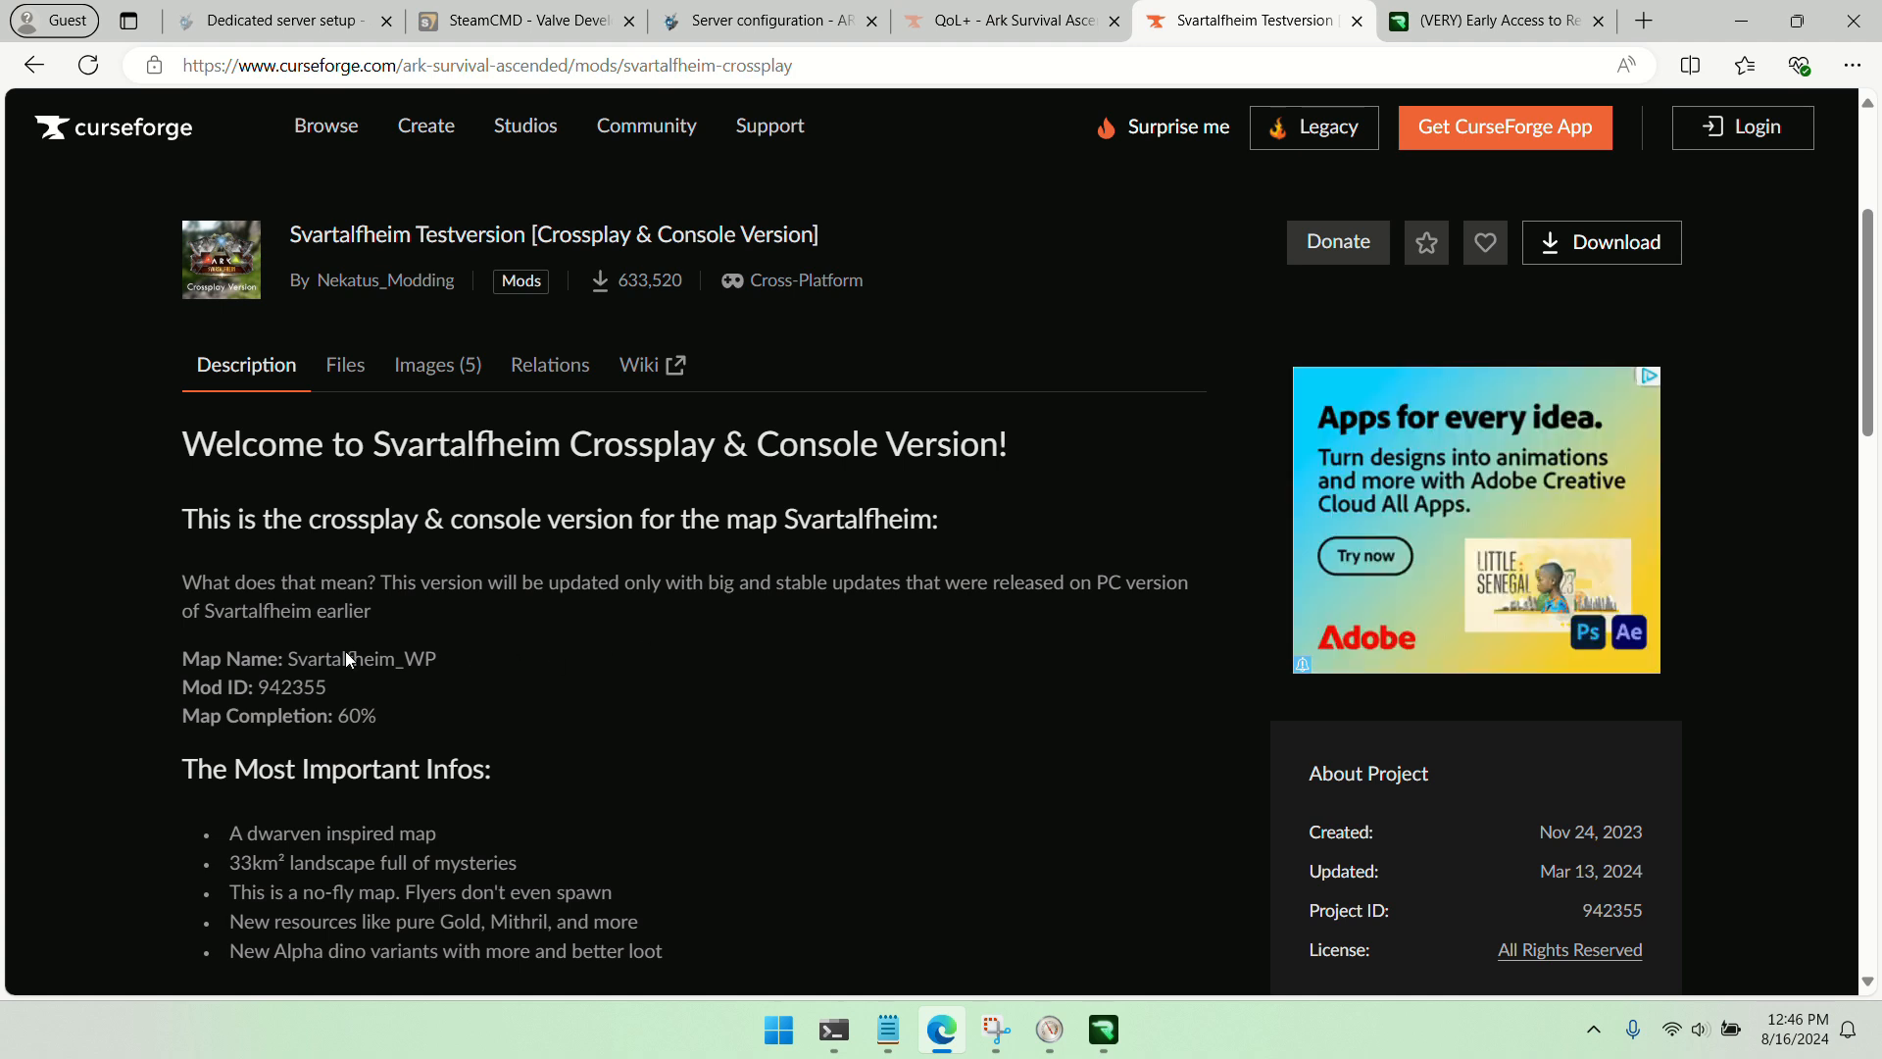
pyautogui.doubleClick(348, 655)
pyautogui.rightClick(348, 657)
pyautogui.click(417, 671)
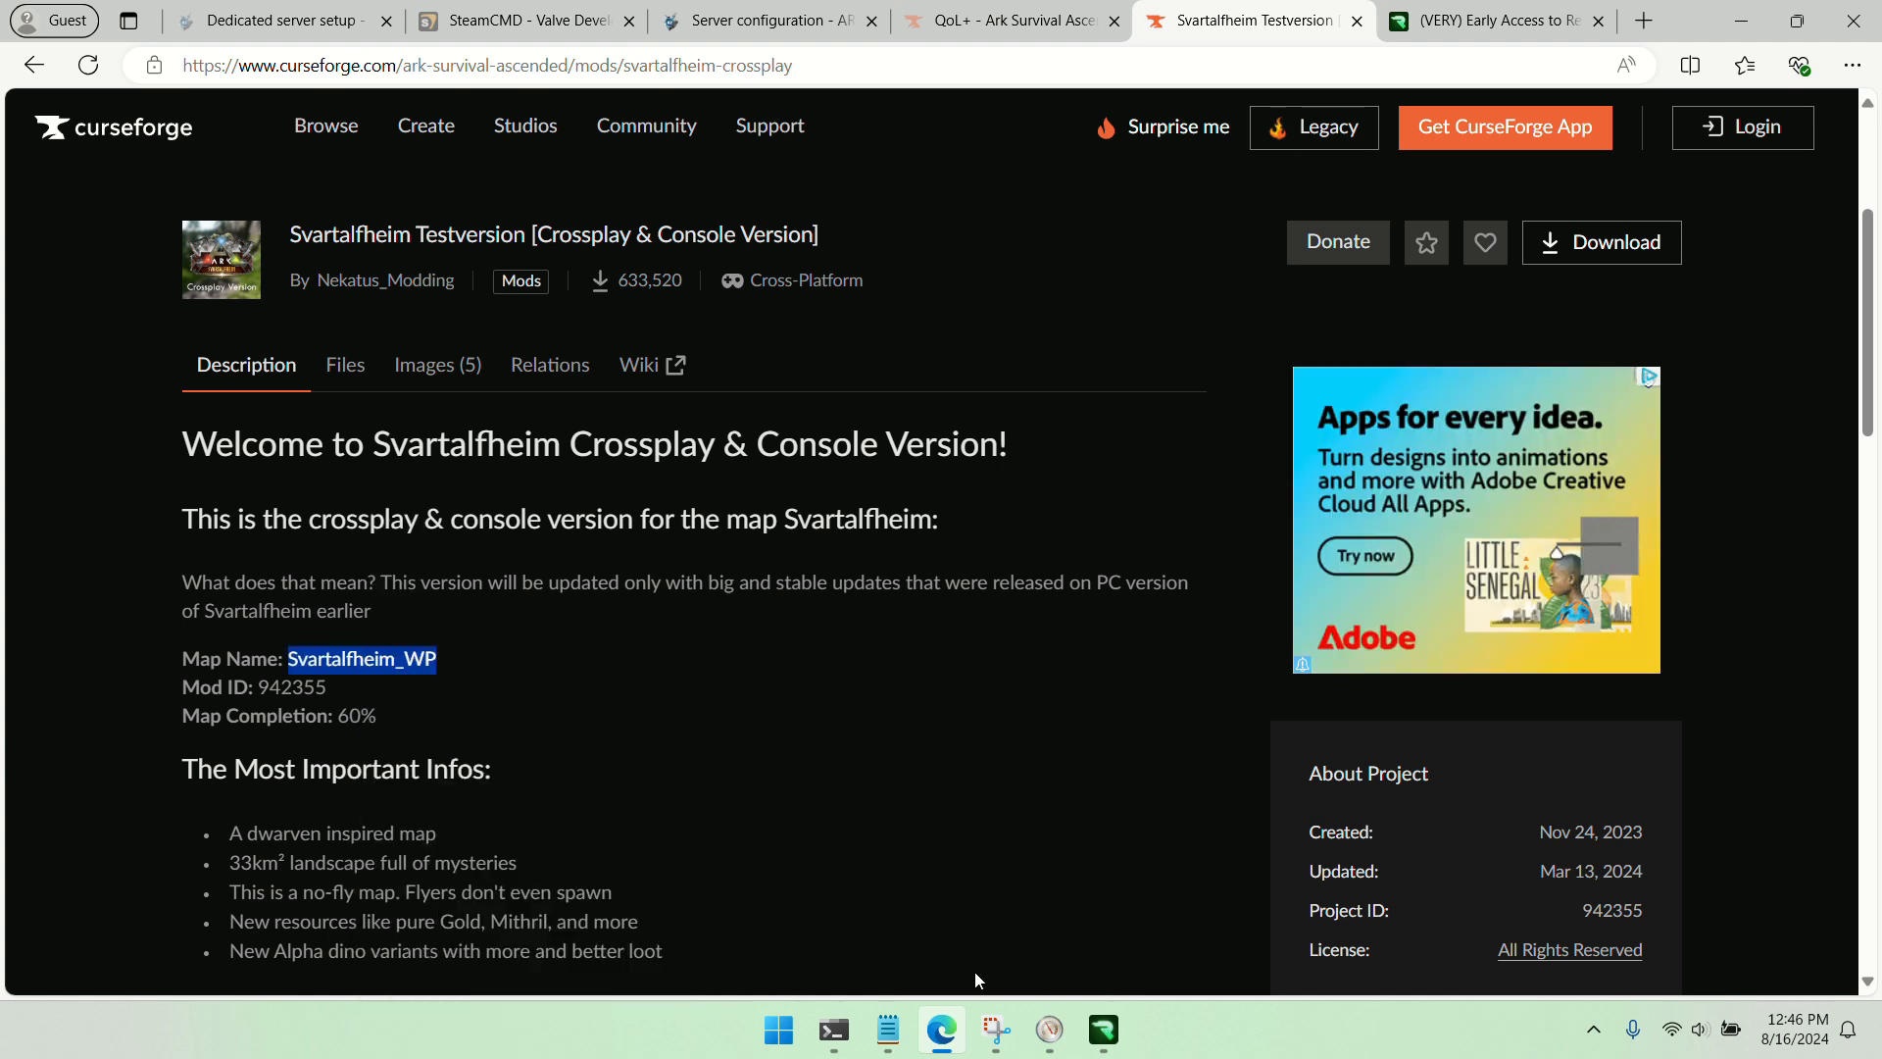
# Return to ReadyGSM and set the untitled server's map to the copied Svartalfheim_WP
pyautogui.click(1104, 1029)
pyautogui.click(839, 374)
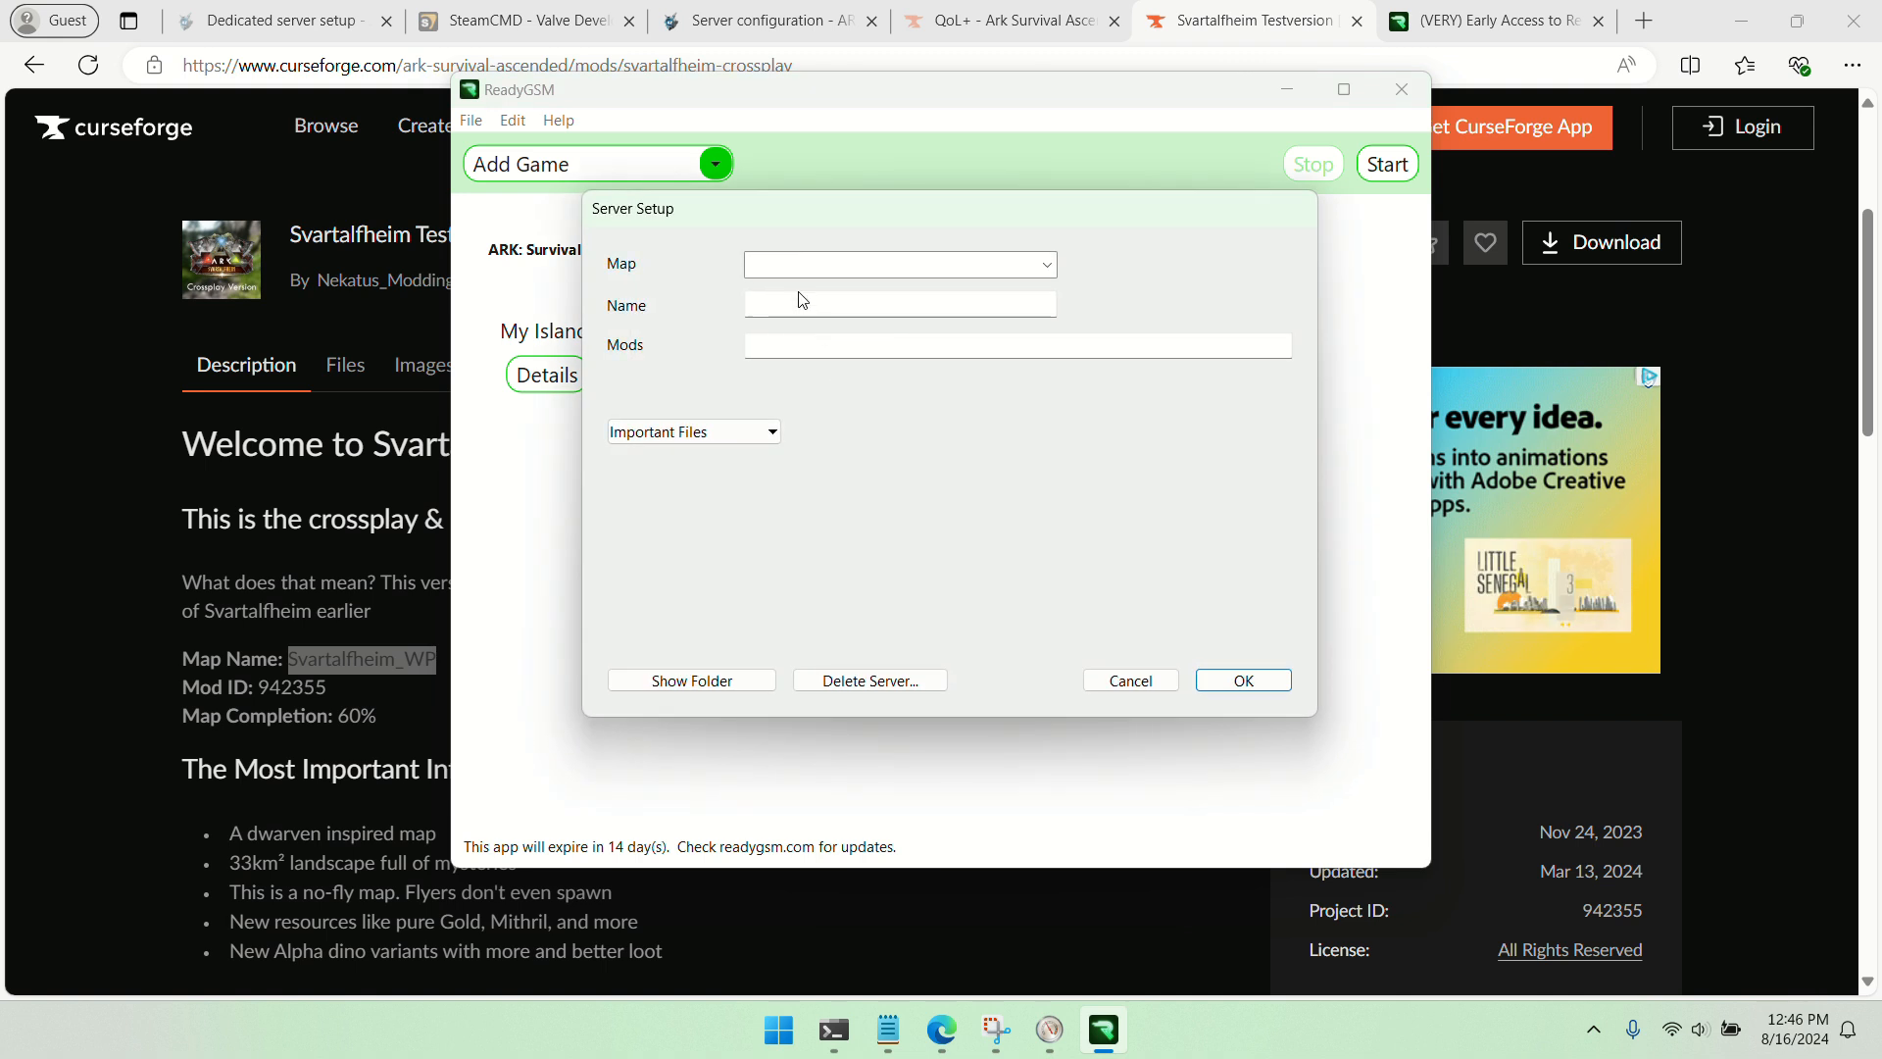
pyautogui.rightClick(781, 264)
pyautogui.click(851, 365)
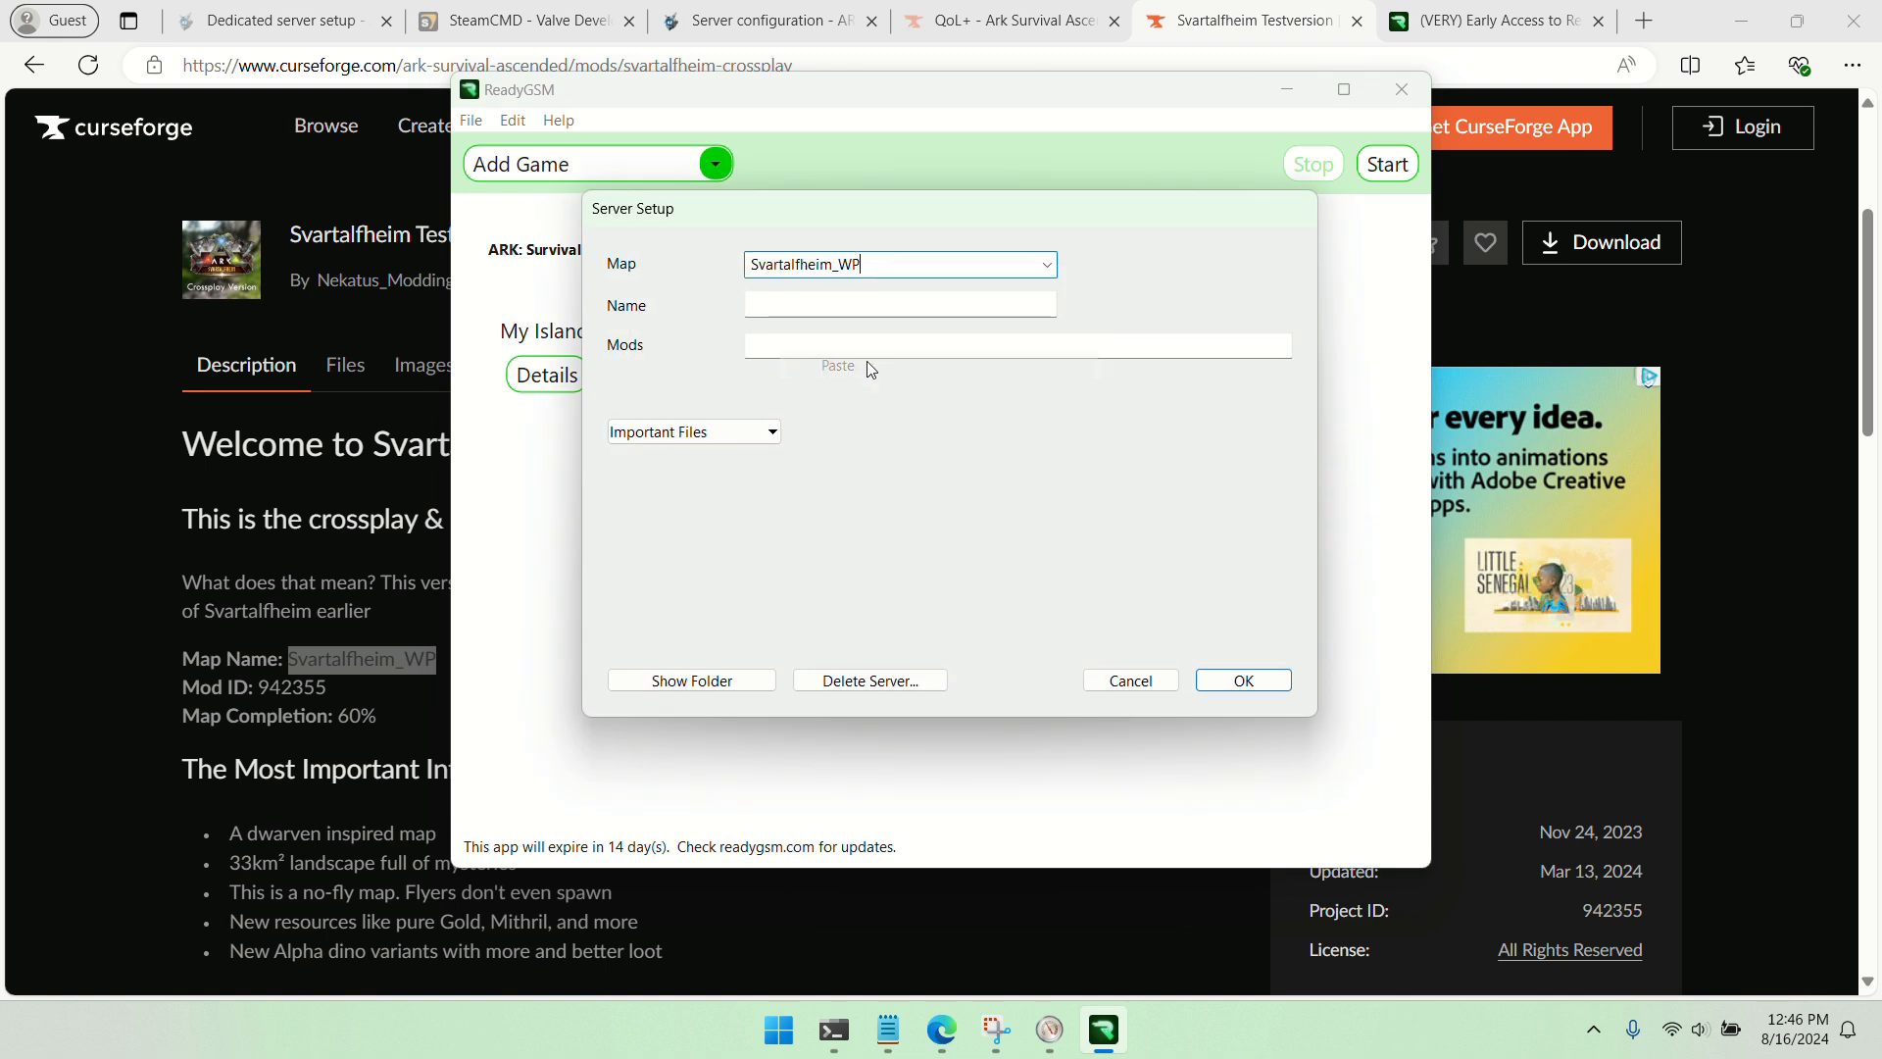
# Name the third server My Svartalfheim, reusing the copied map name without its _WP suffix
pyautogui.rightClick(794, 306)
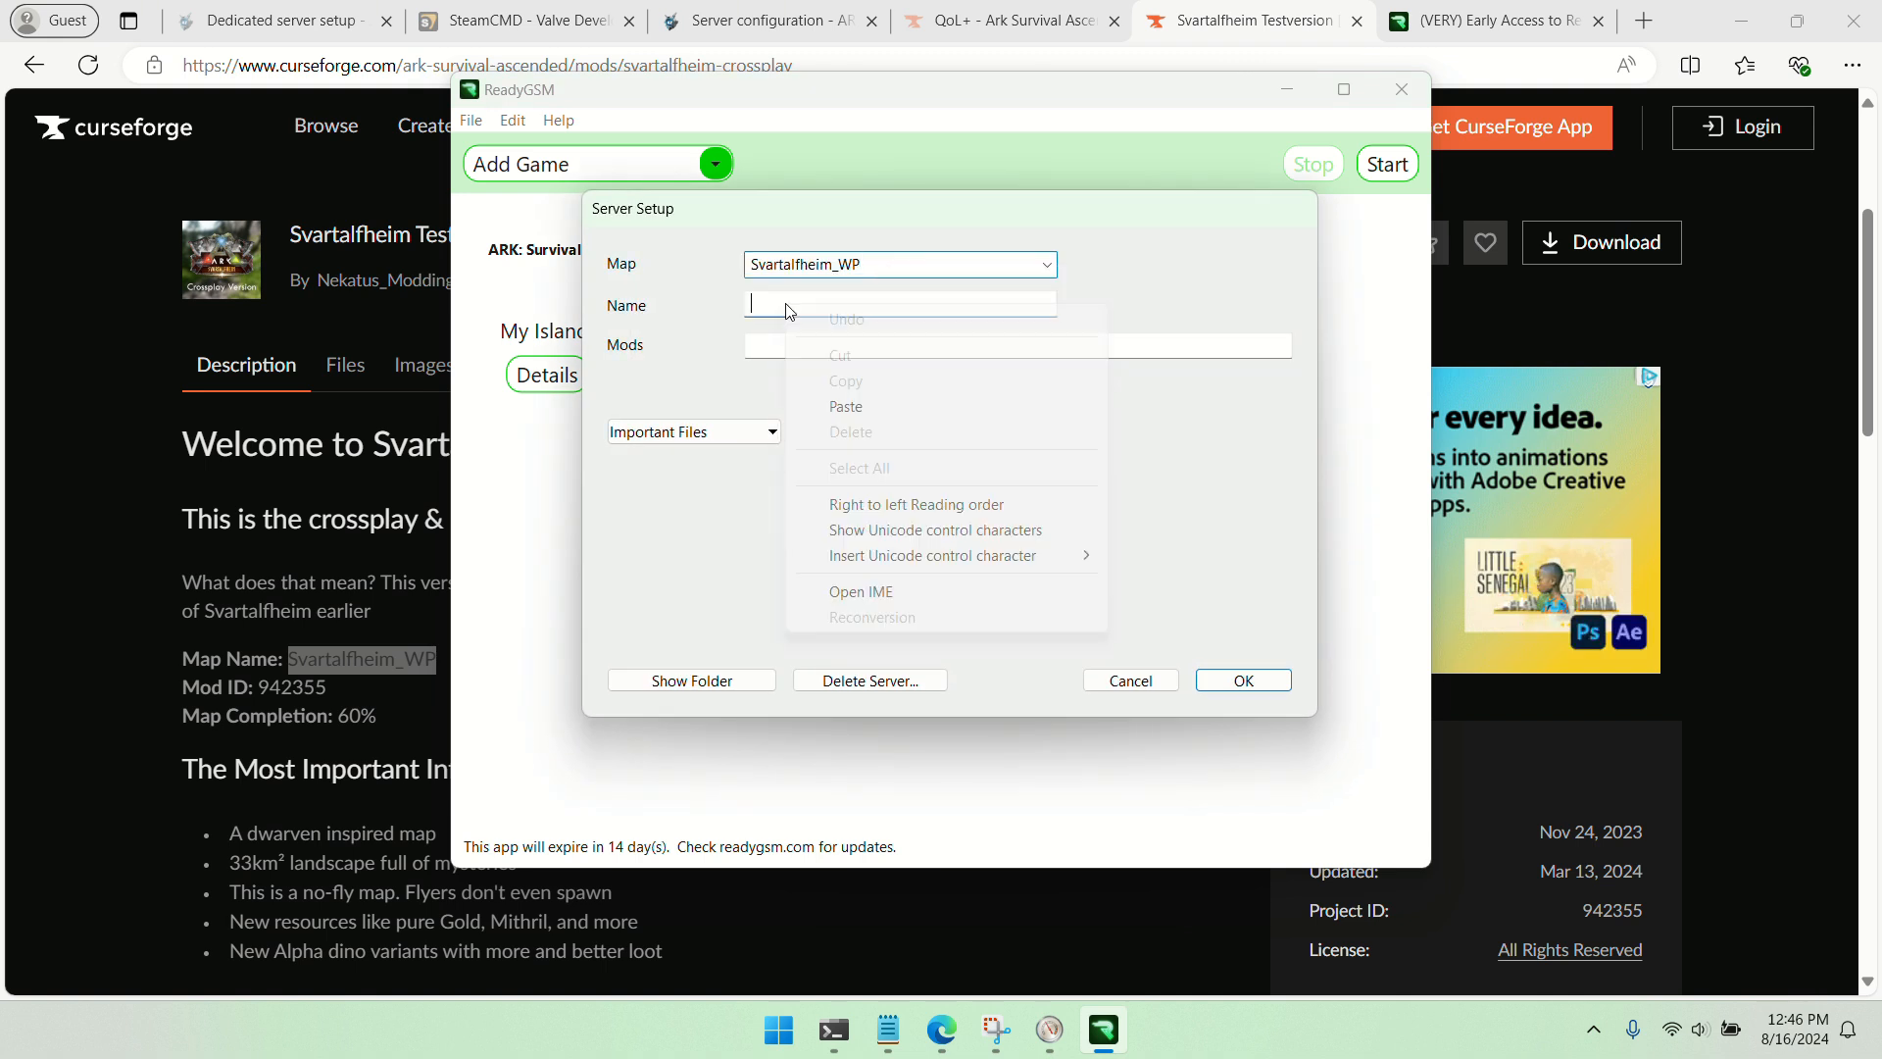
pyautogui.click(848, 406)
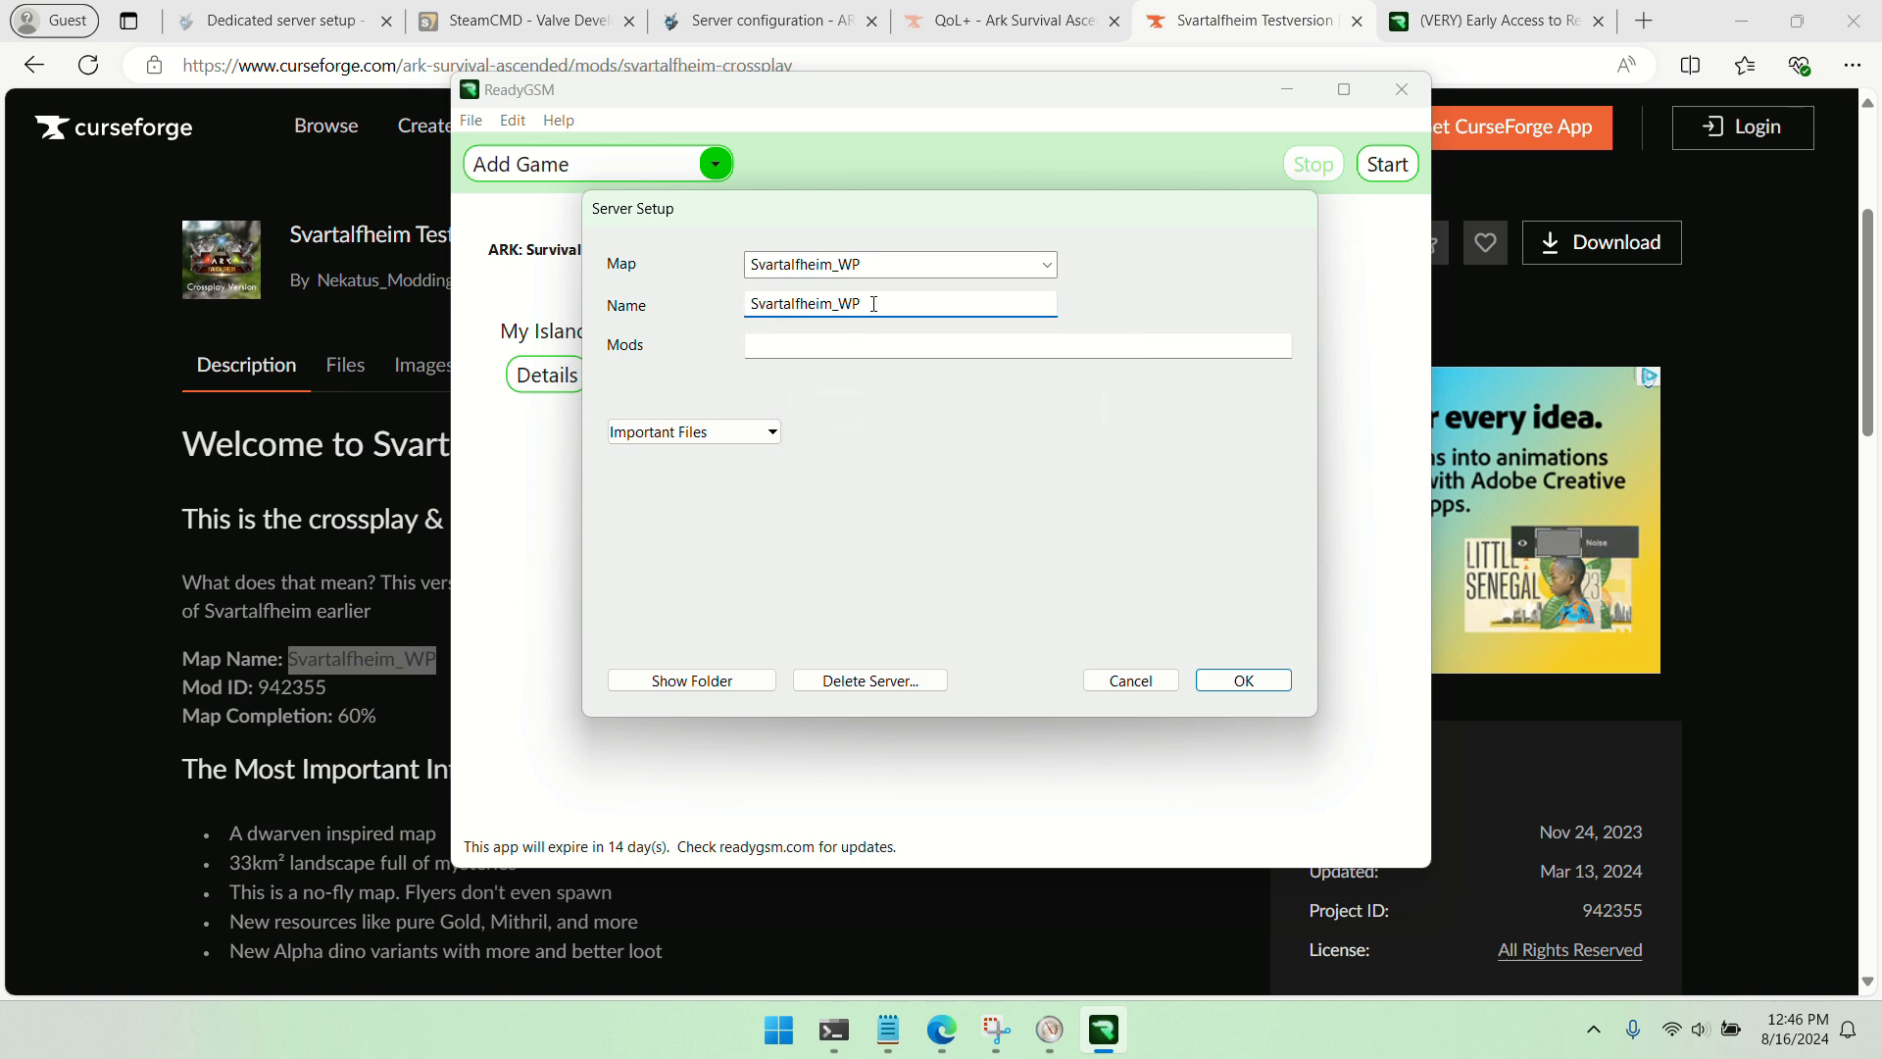
pyautogui.press('BackSpace')
pyautogui.press('BackSpace')
pyautogui.press('BackSpace')
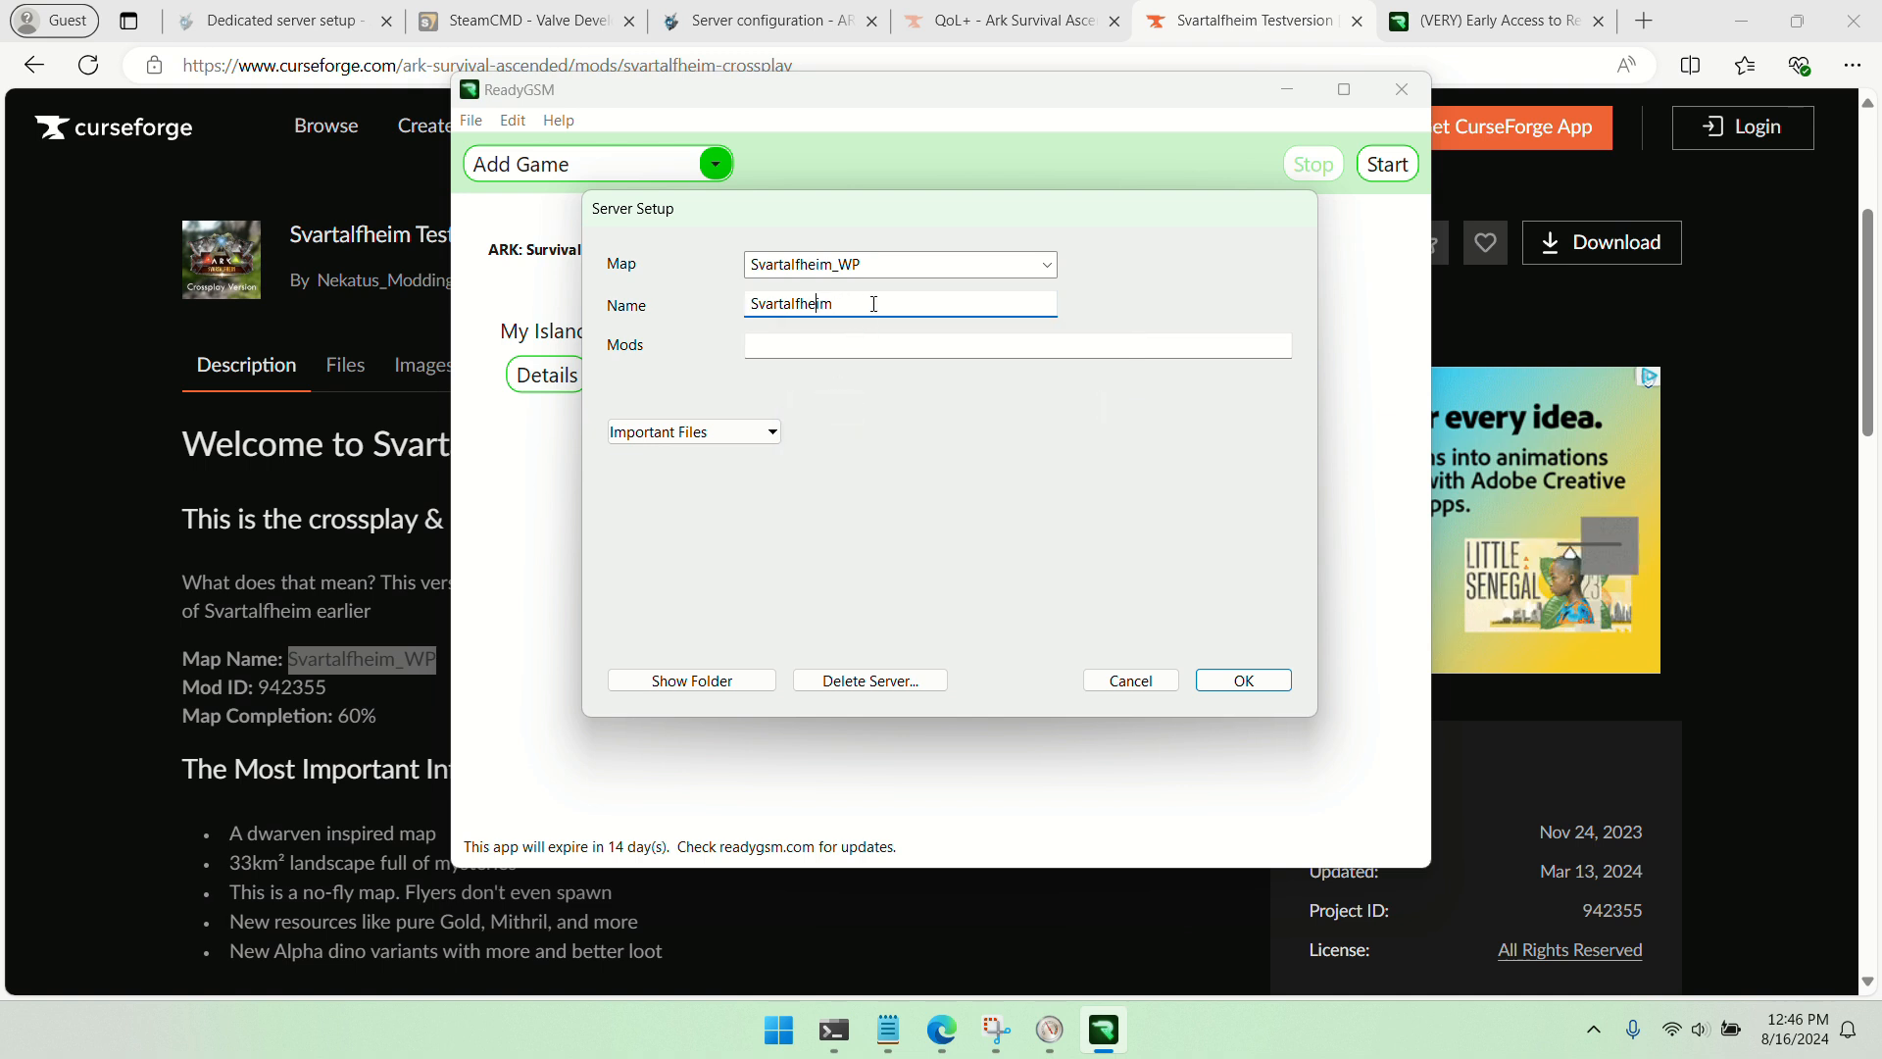
pyautogui.press('Home')
pyautogui.write('My')
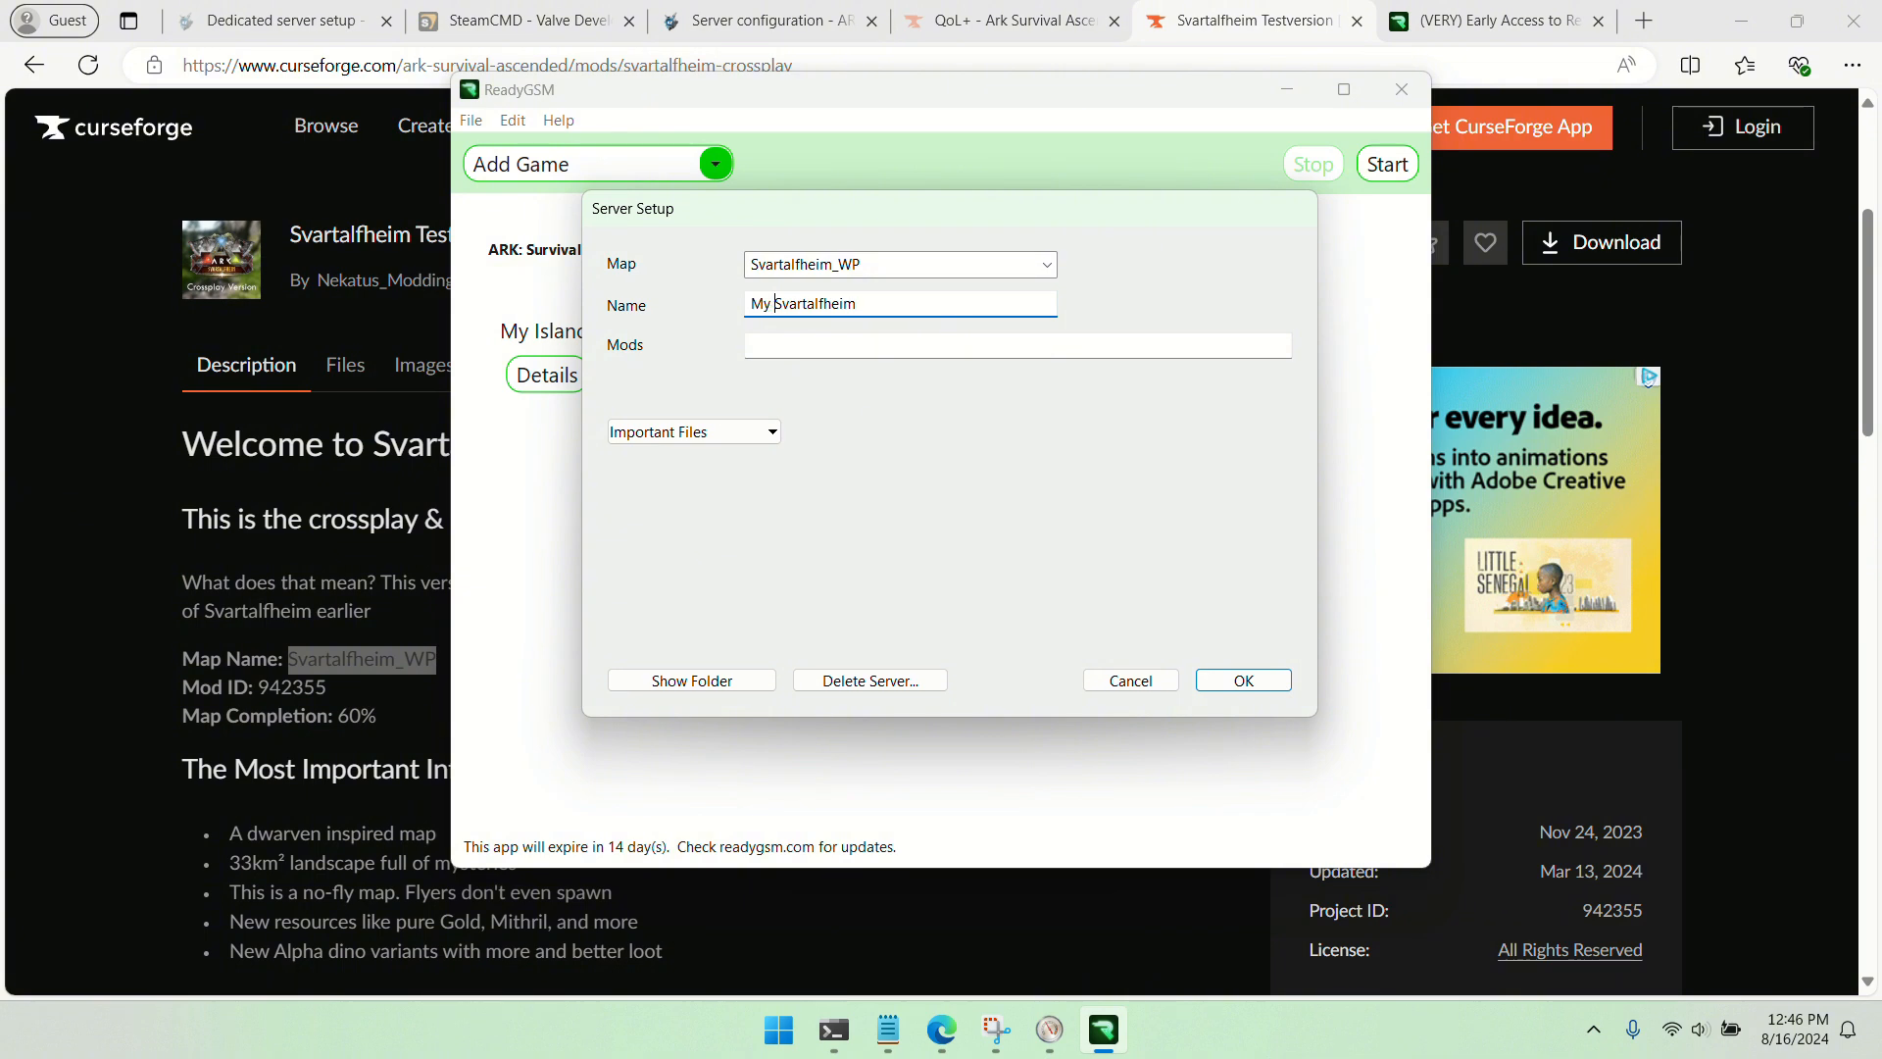
# Switch to the Svartalfheim CurseForge page in Edge and copy its project ID 942355 for the third server's mods
pyautogui.click(836, 345)
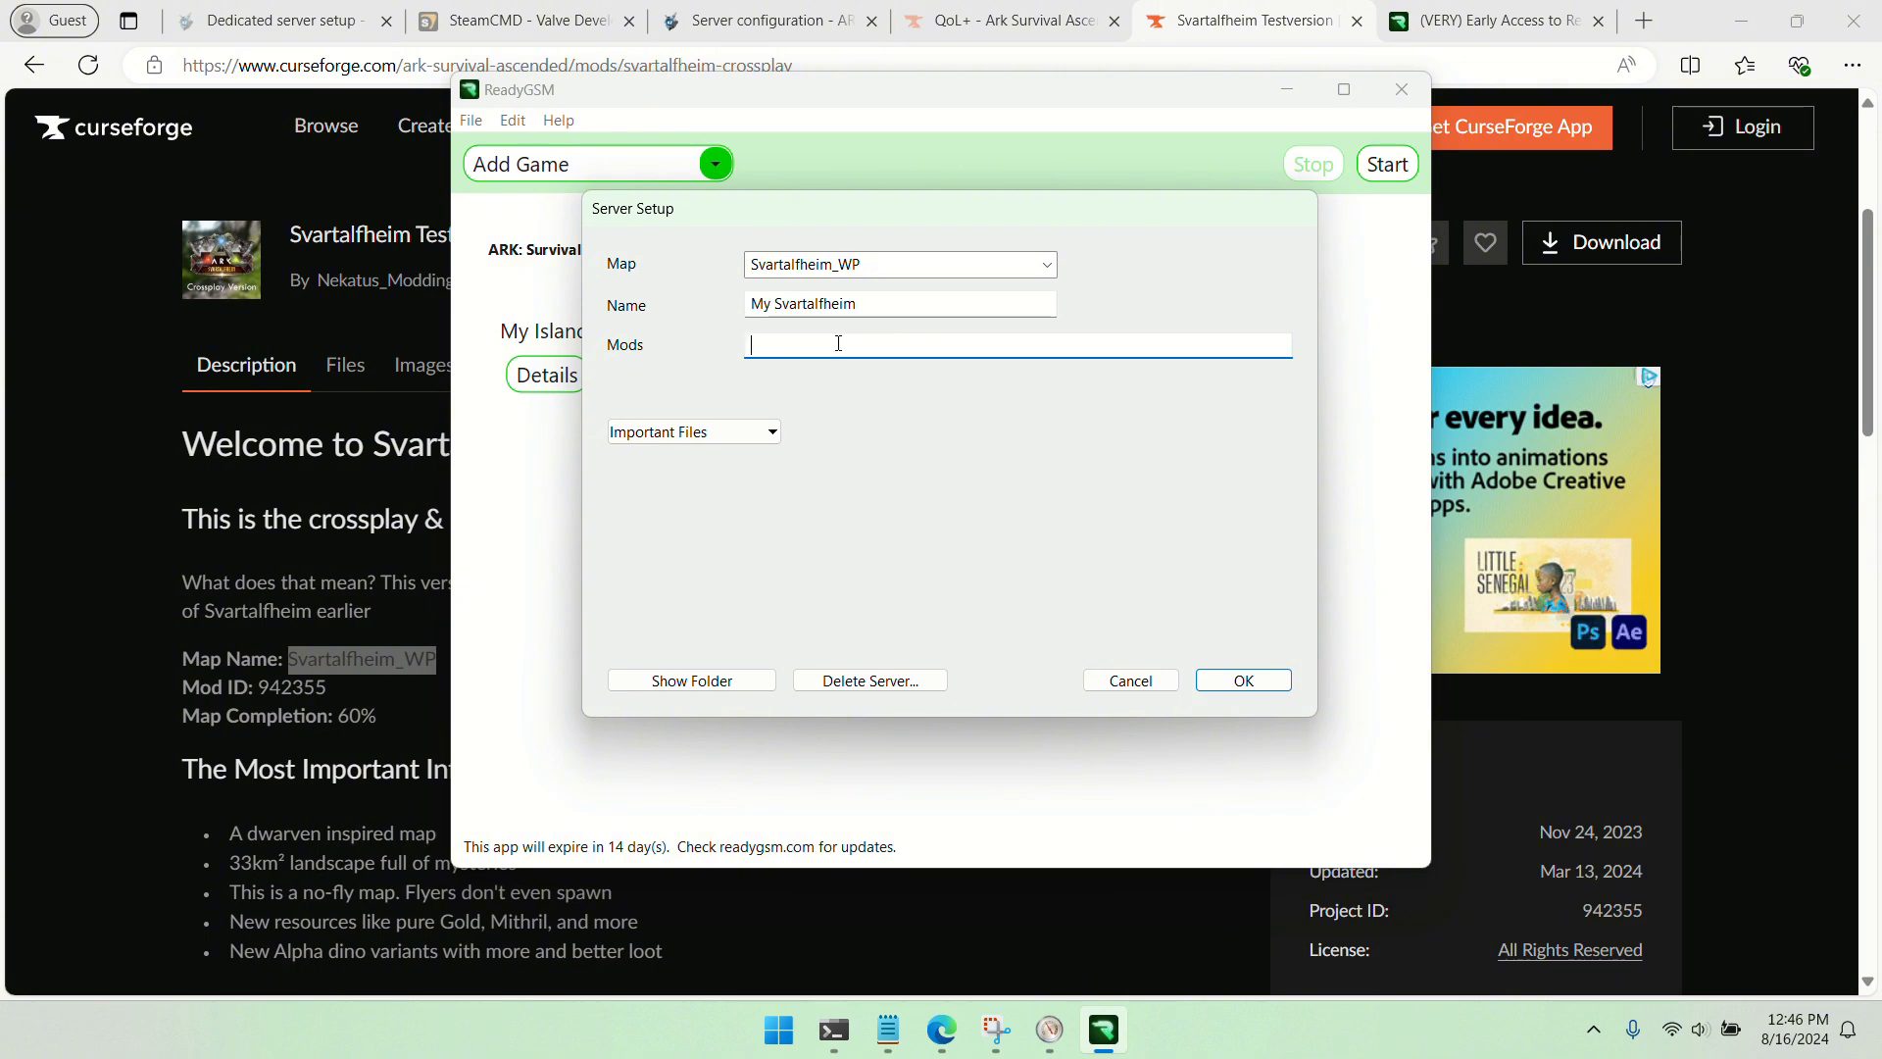
pyautogui.click(257, 511)
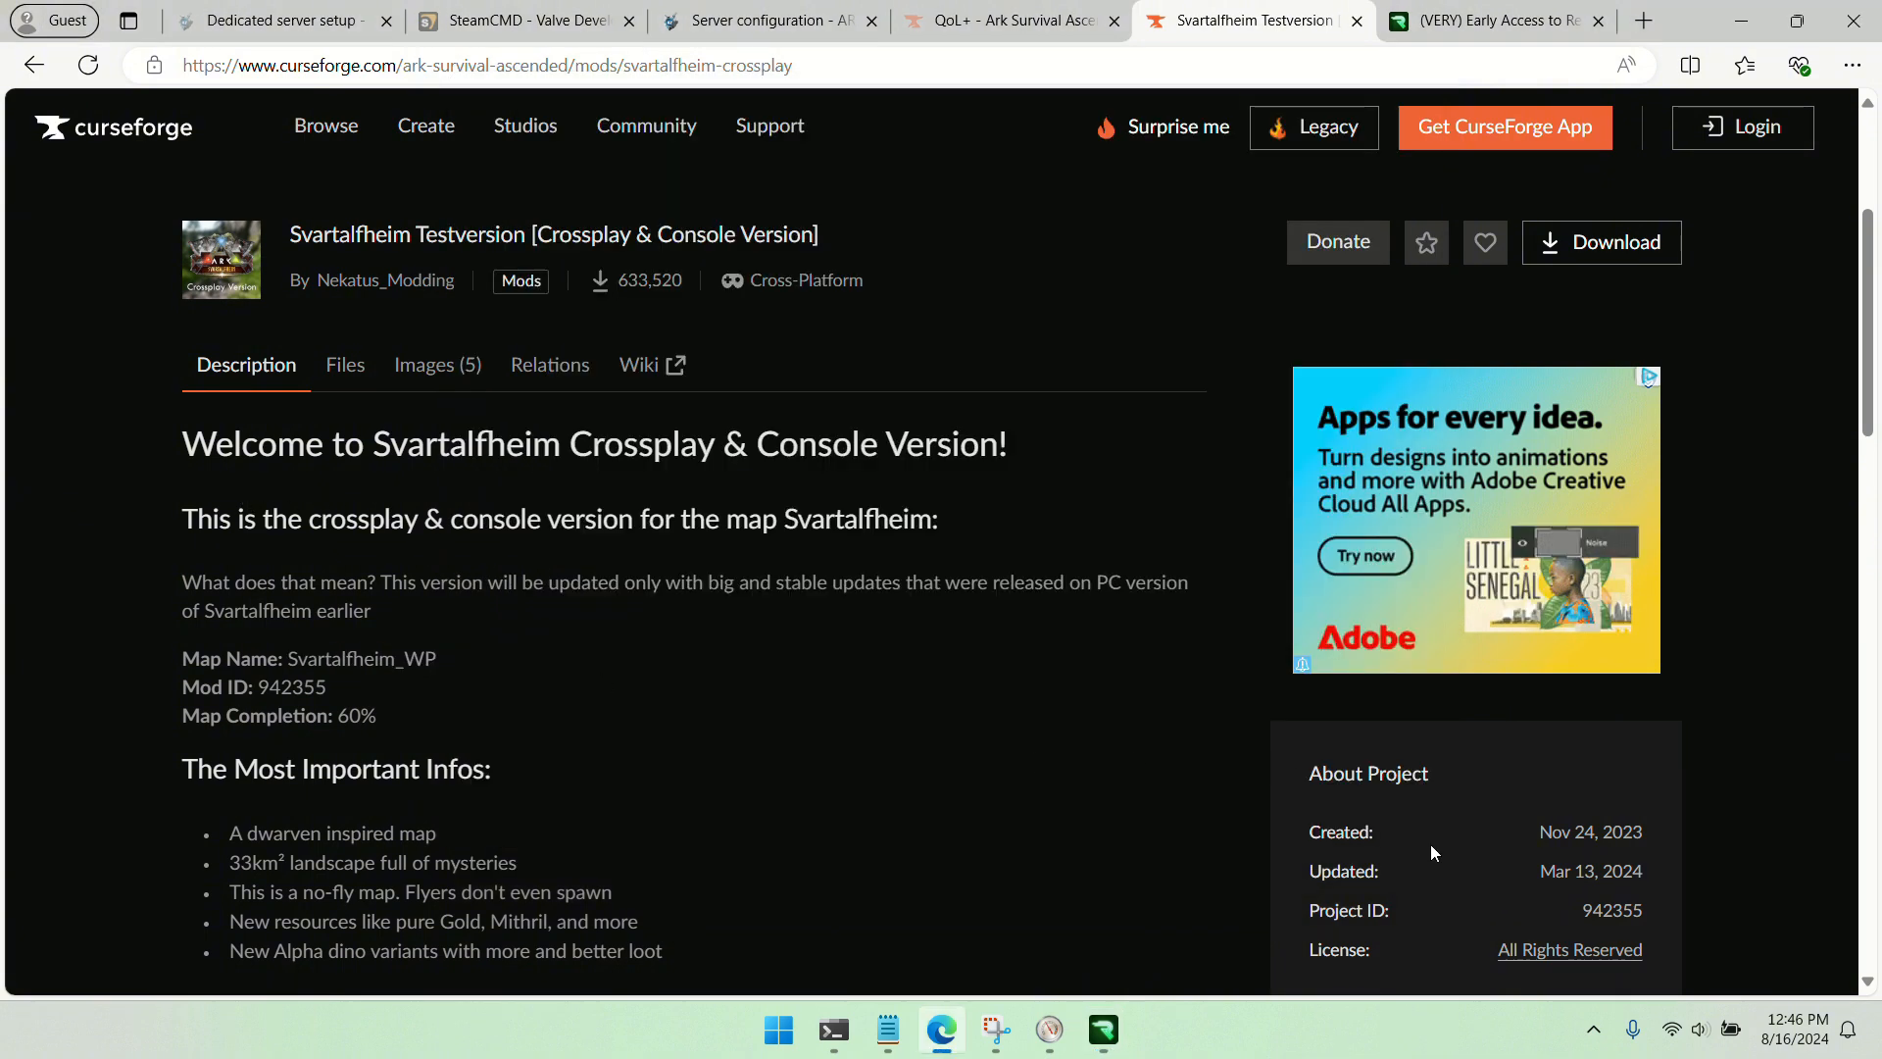
pyautogui.doubleClick(1619, 911)
pyautogui.rightClick(1617, 911)
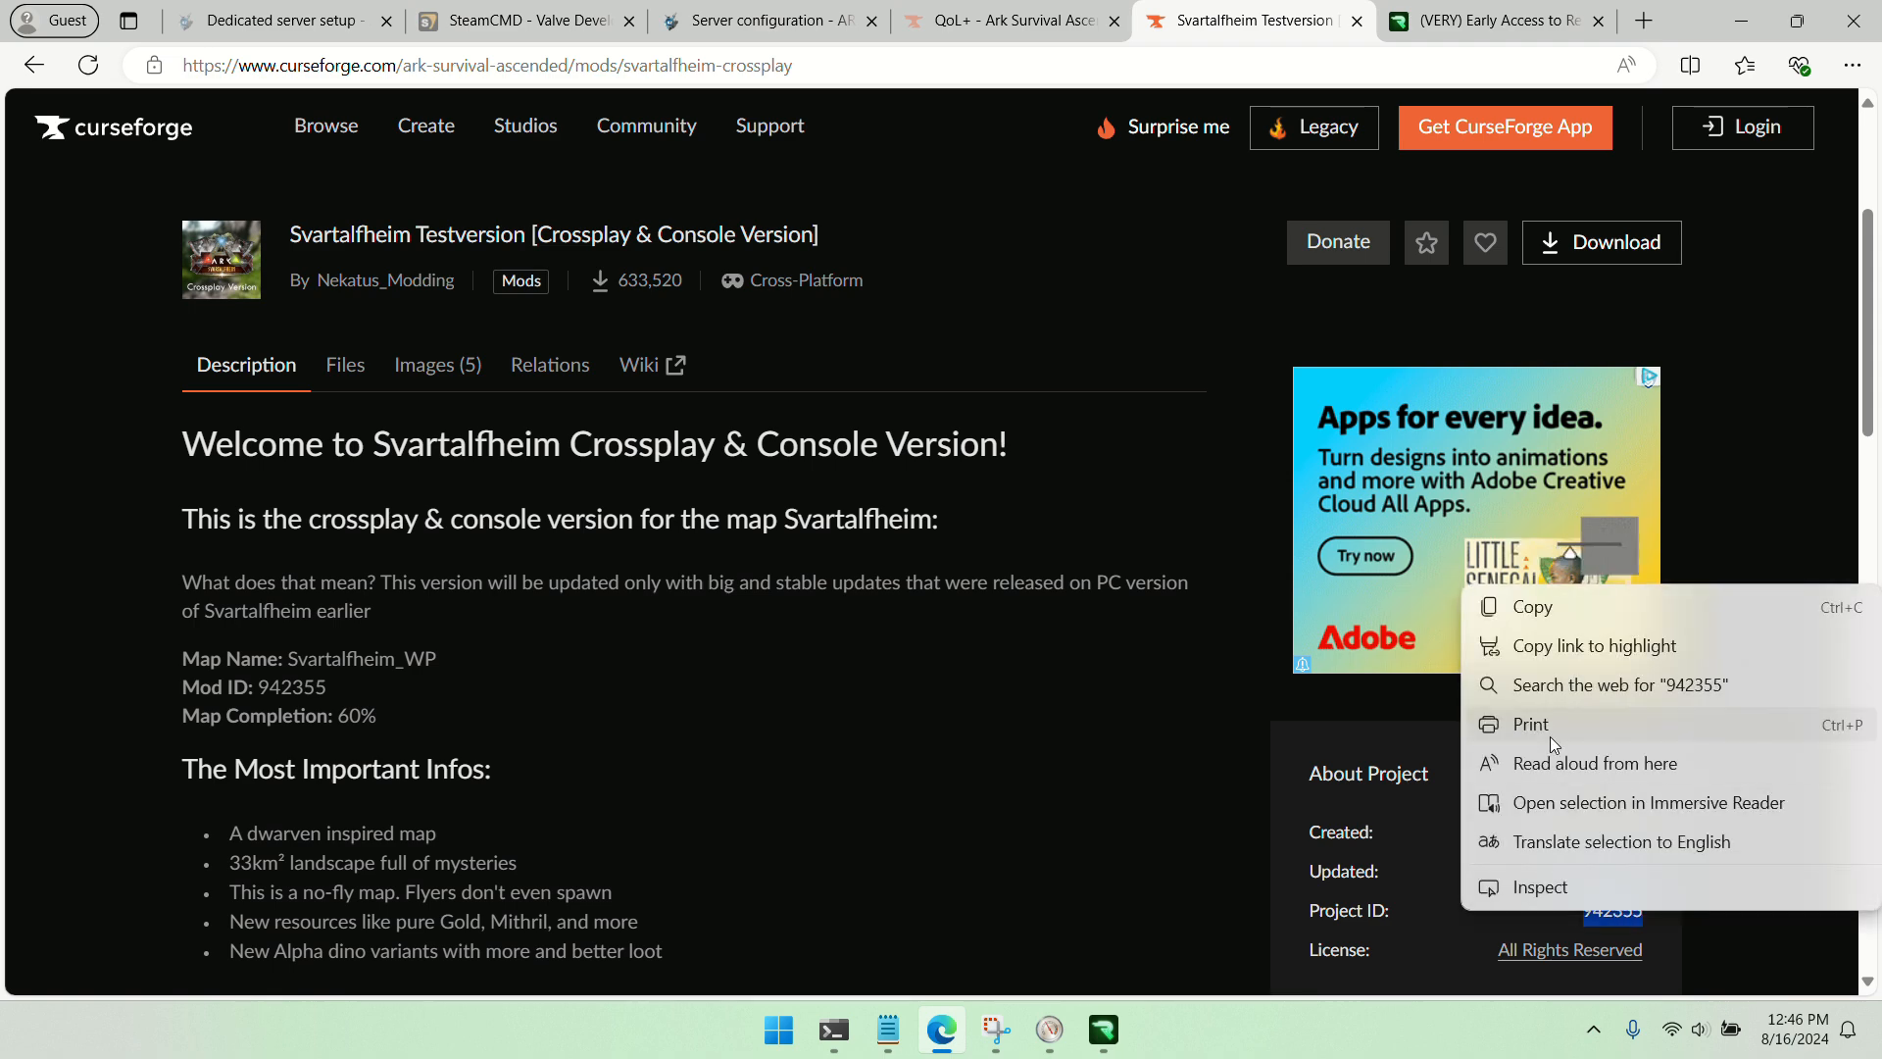
pyautogui.click(1558, 617)
# Return to ReadyGSM, enter the copied ID 942355 as the My Svartalfheim server's mod, and save the server setup
pyautogui.click(1740, 20)
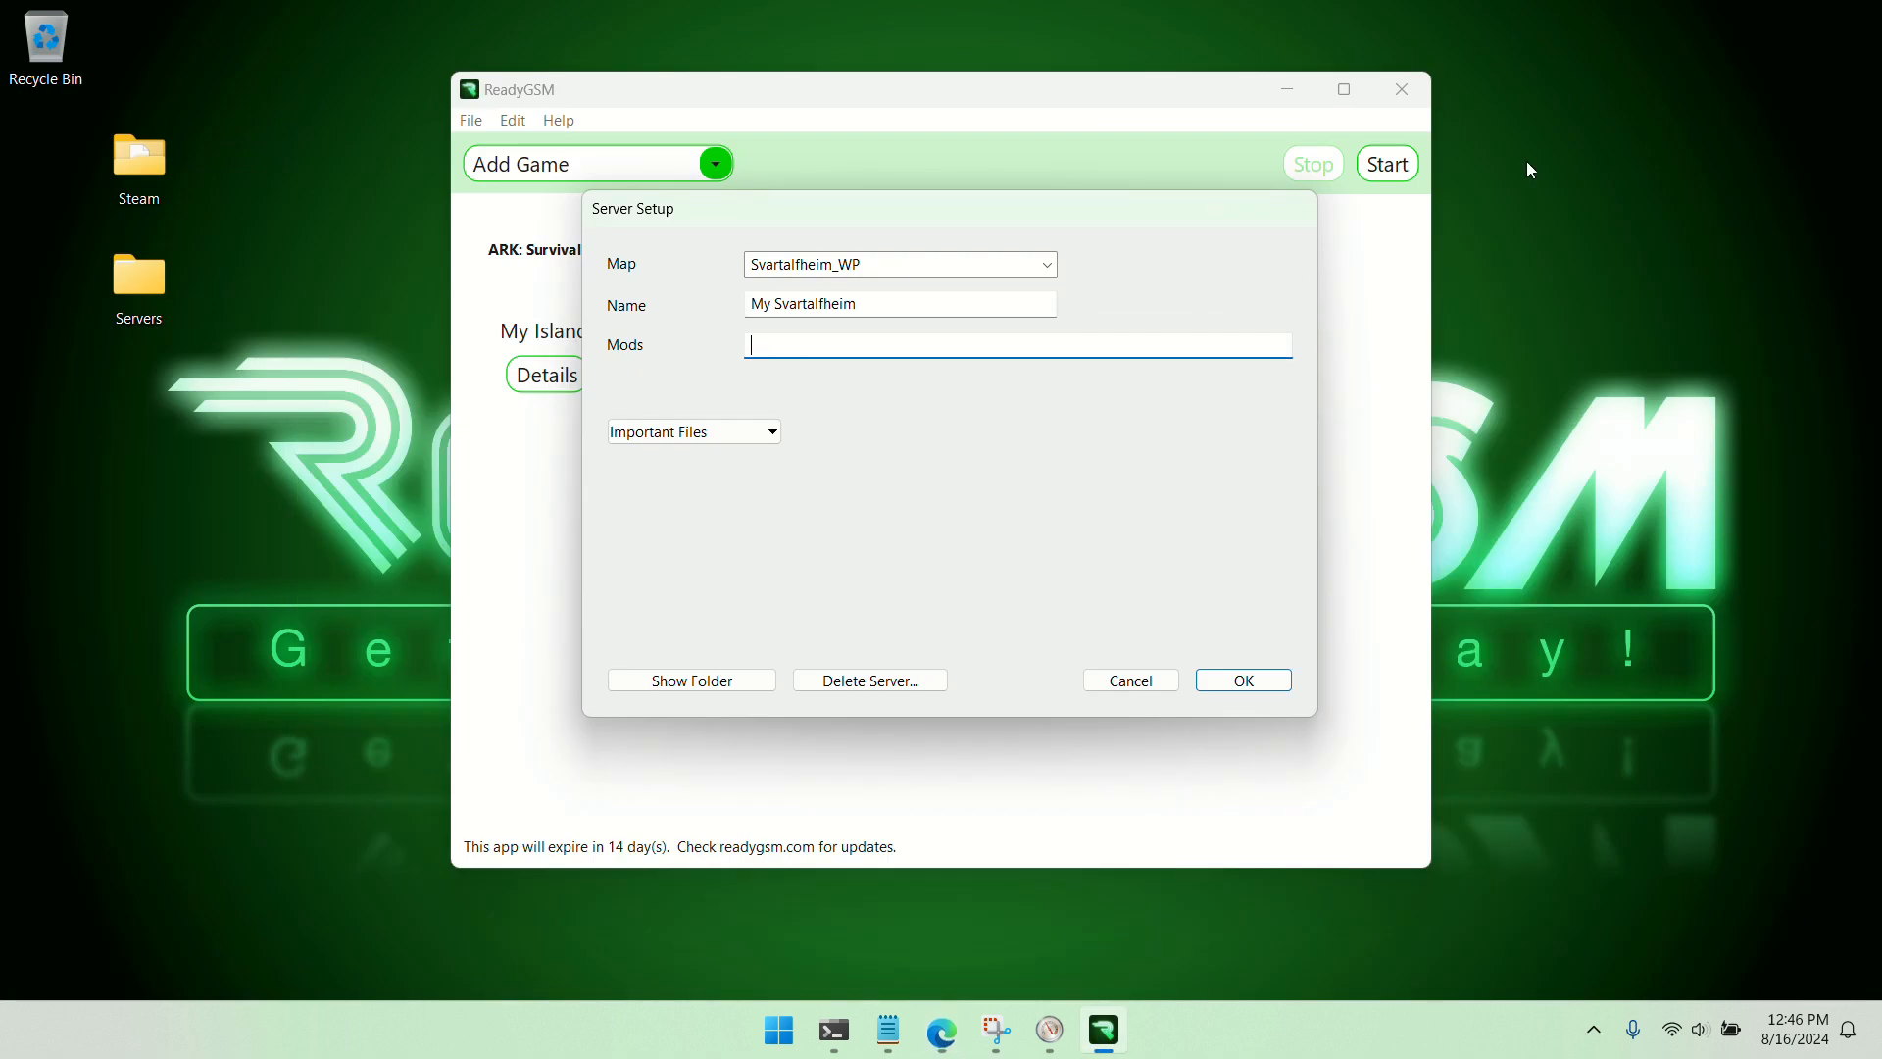
pyautogui.rightClick(795, 351)
pyautogui.click(849, 449)
pyautogui.click(1245, 681)
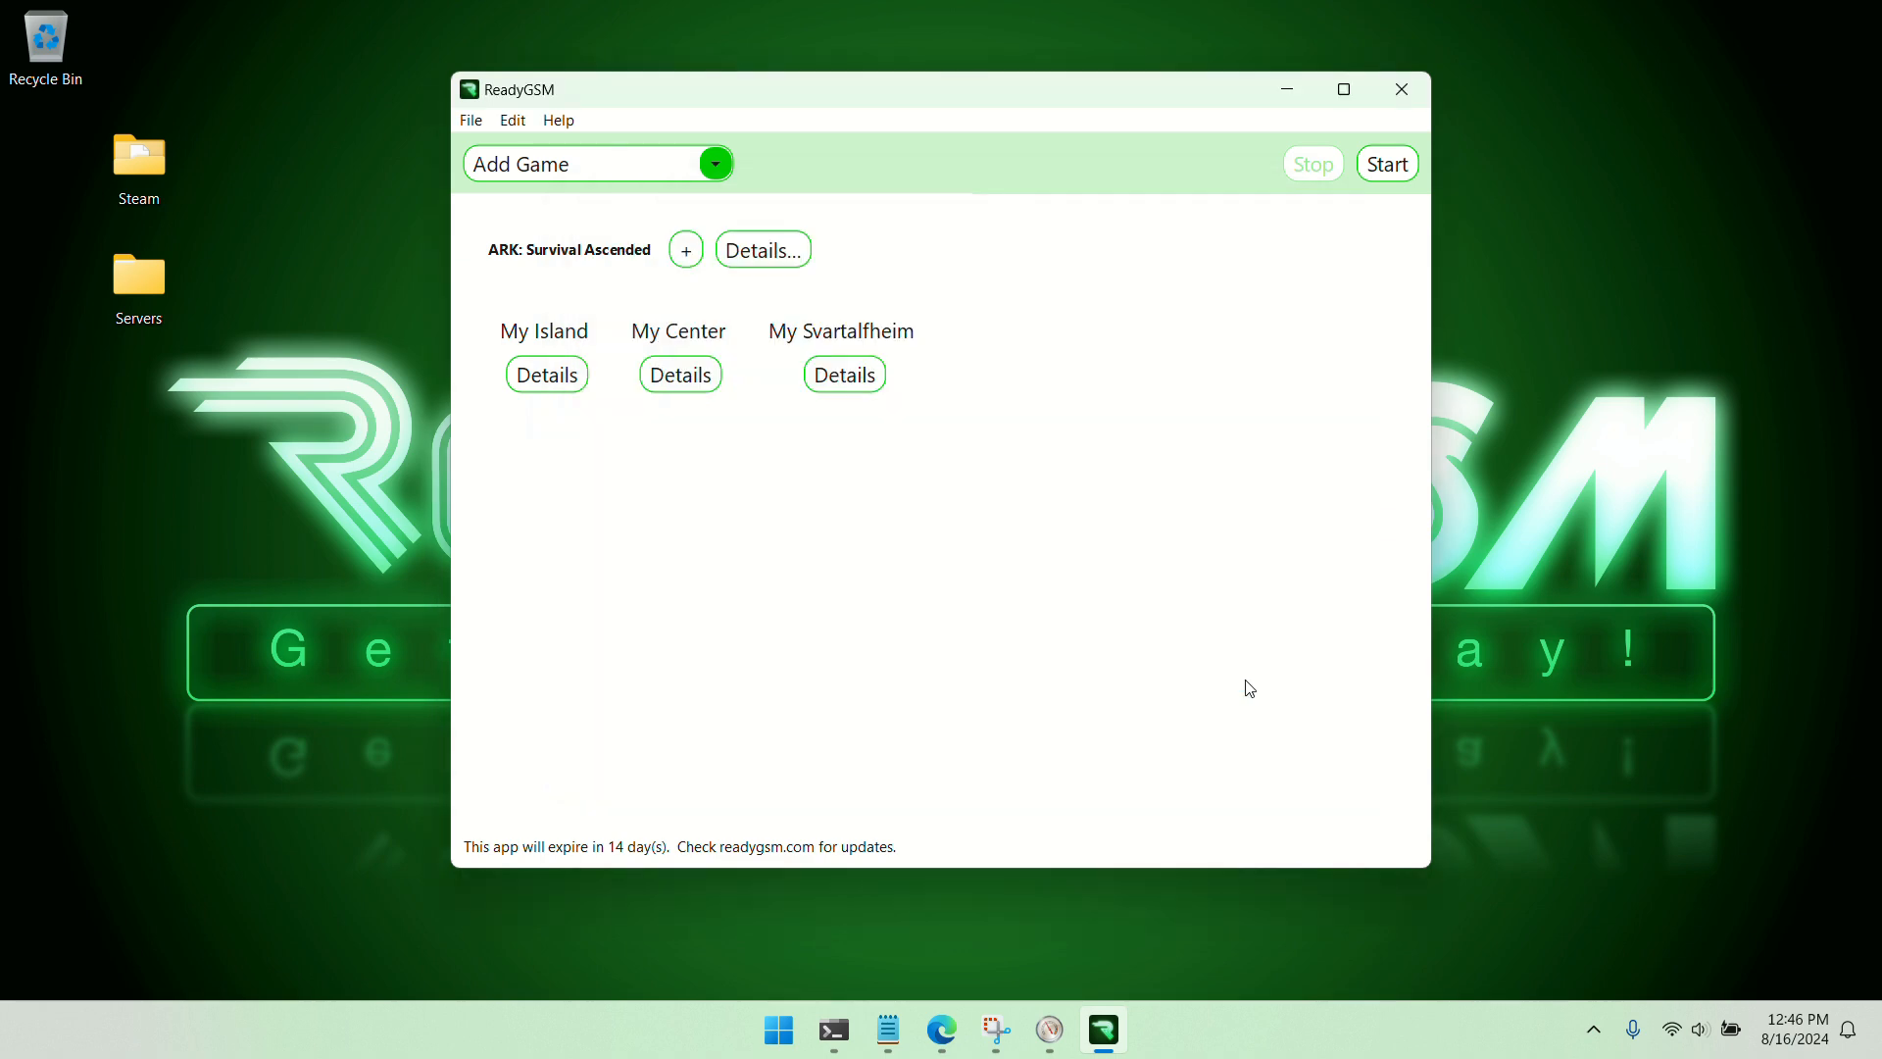
# Start all three ARK servers, including My Svartalfheim, and stop them again once they are running
pyautogui.click(1374, 164)
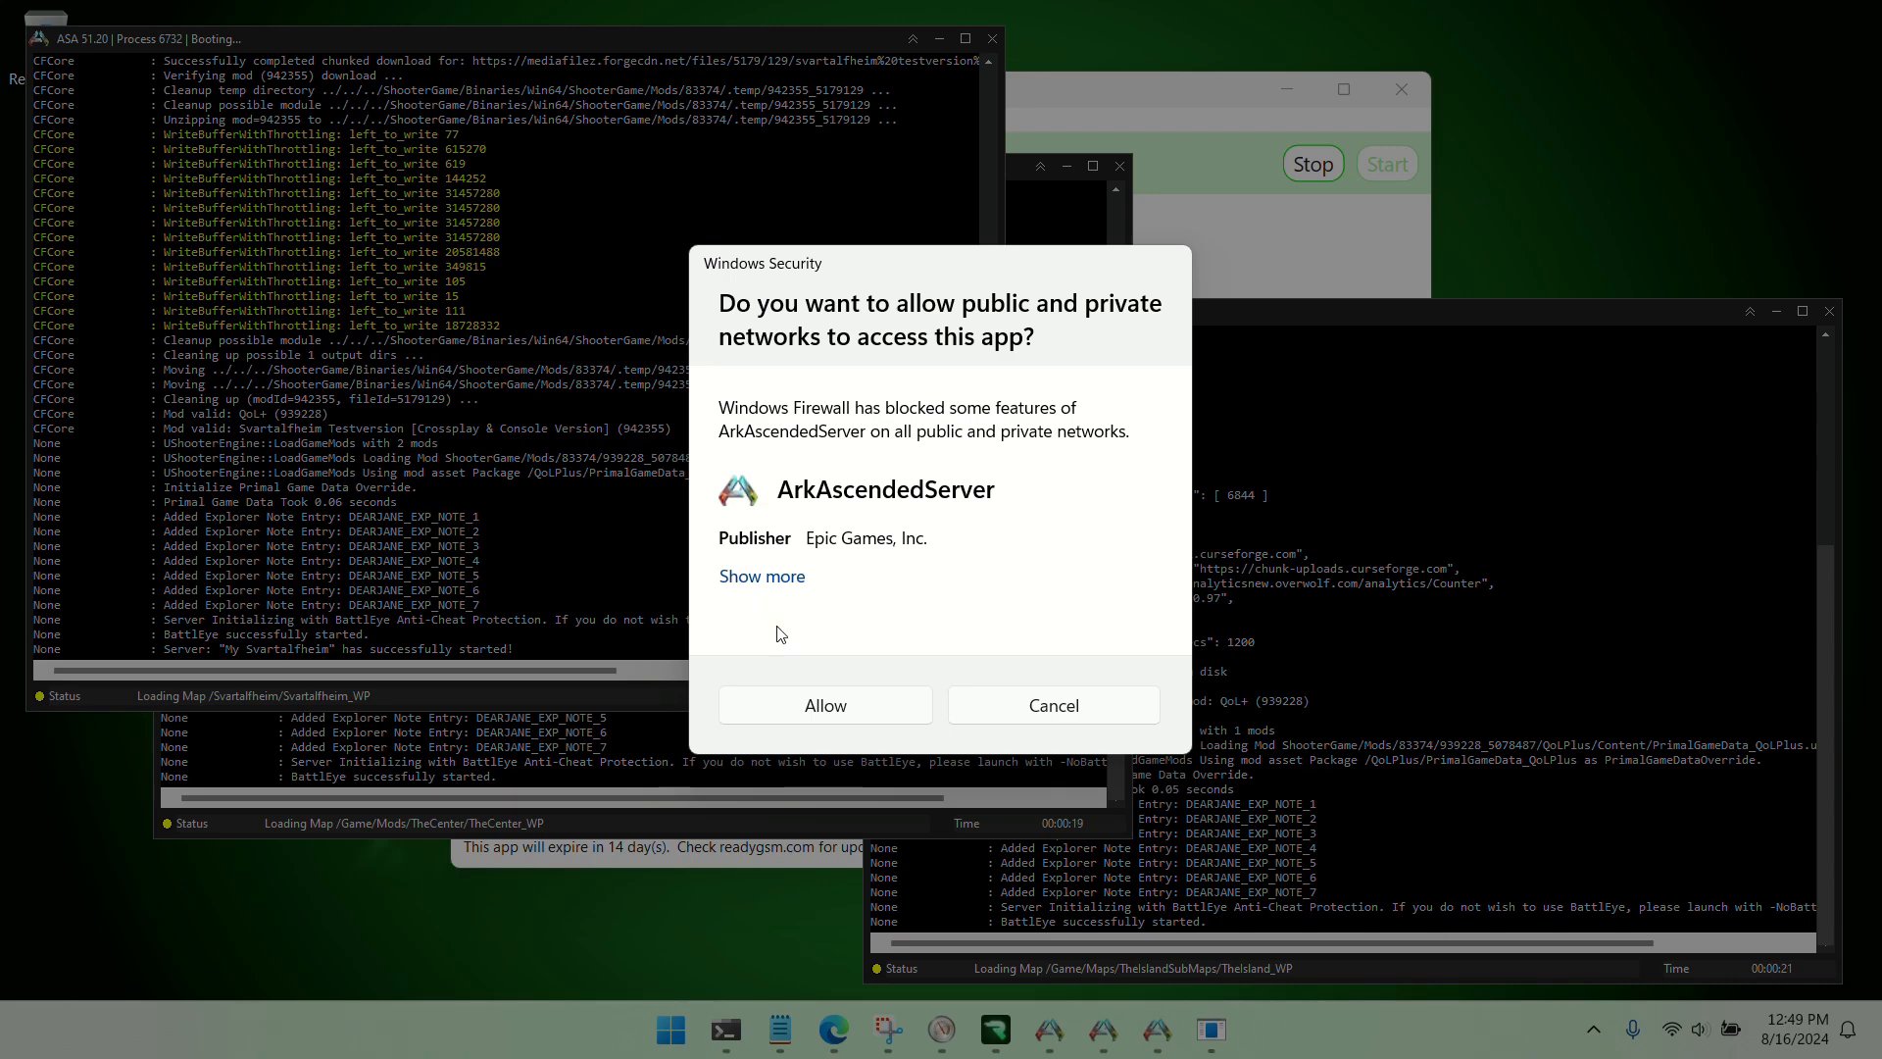
pyautogui.click(839, 707)
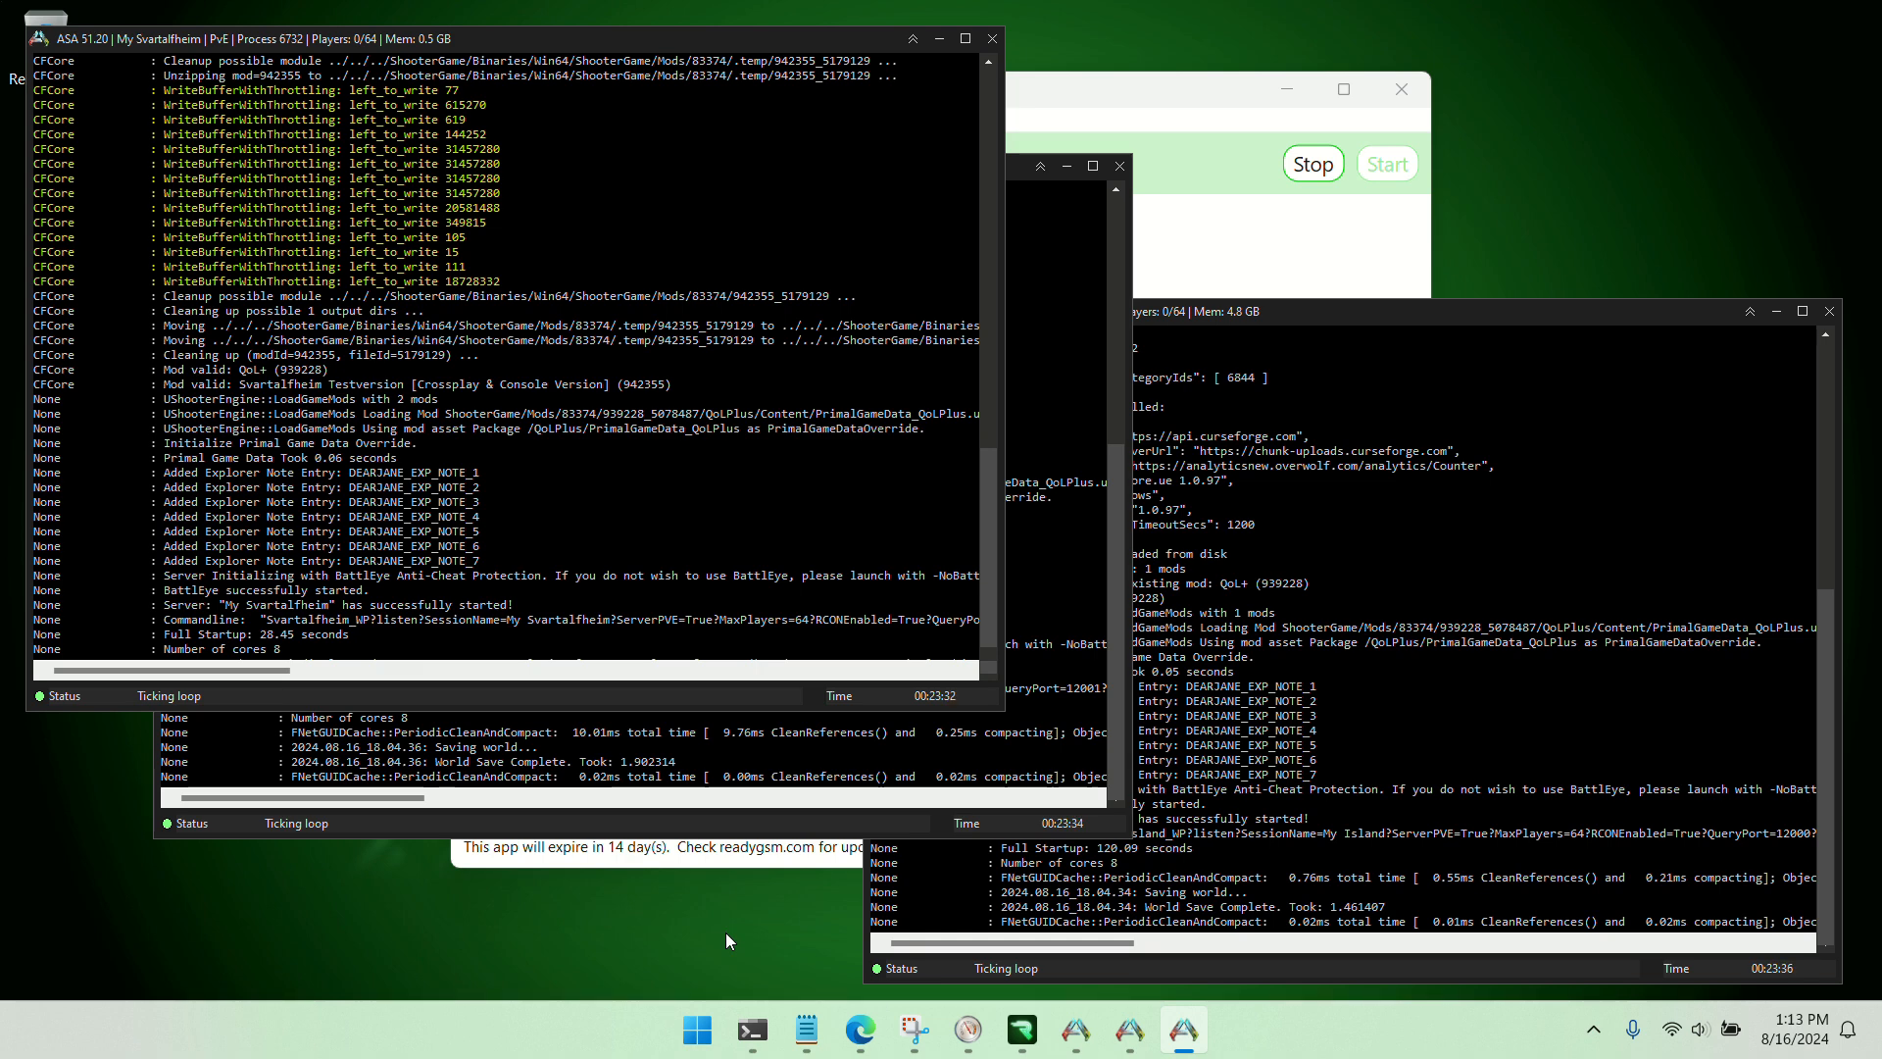
pyautogui.click(1223, 230)
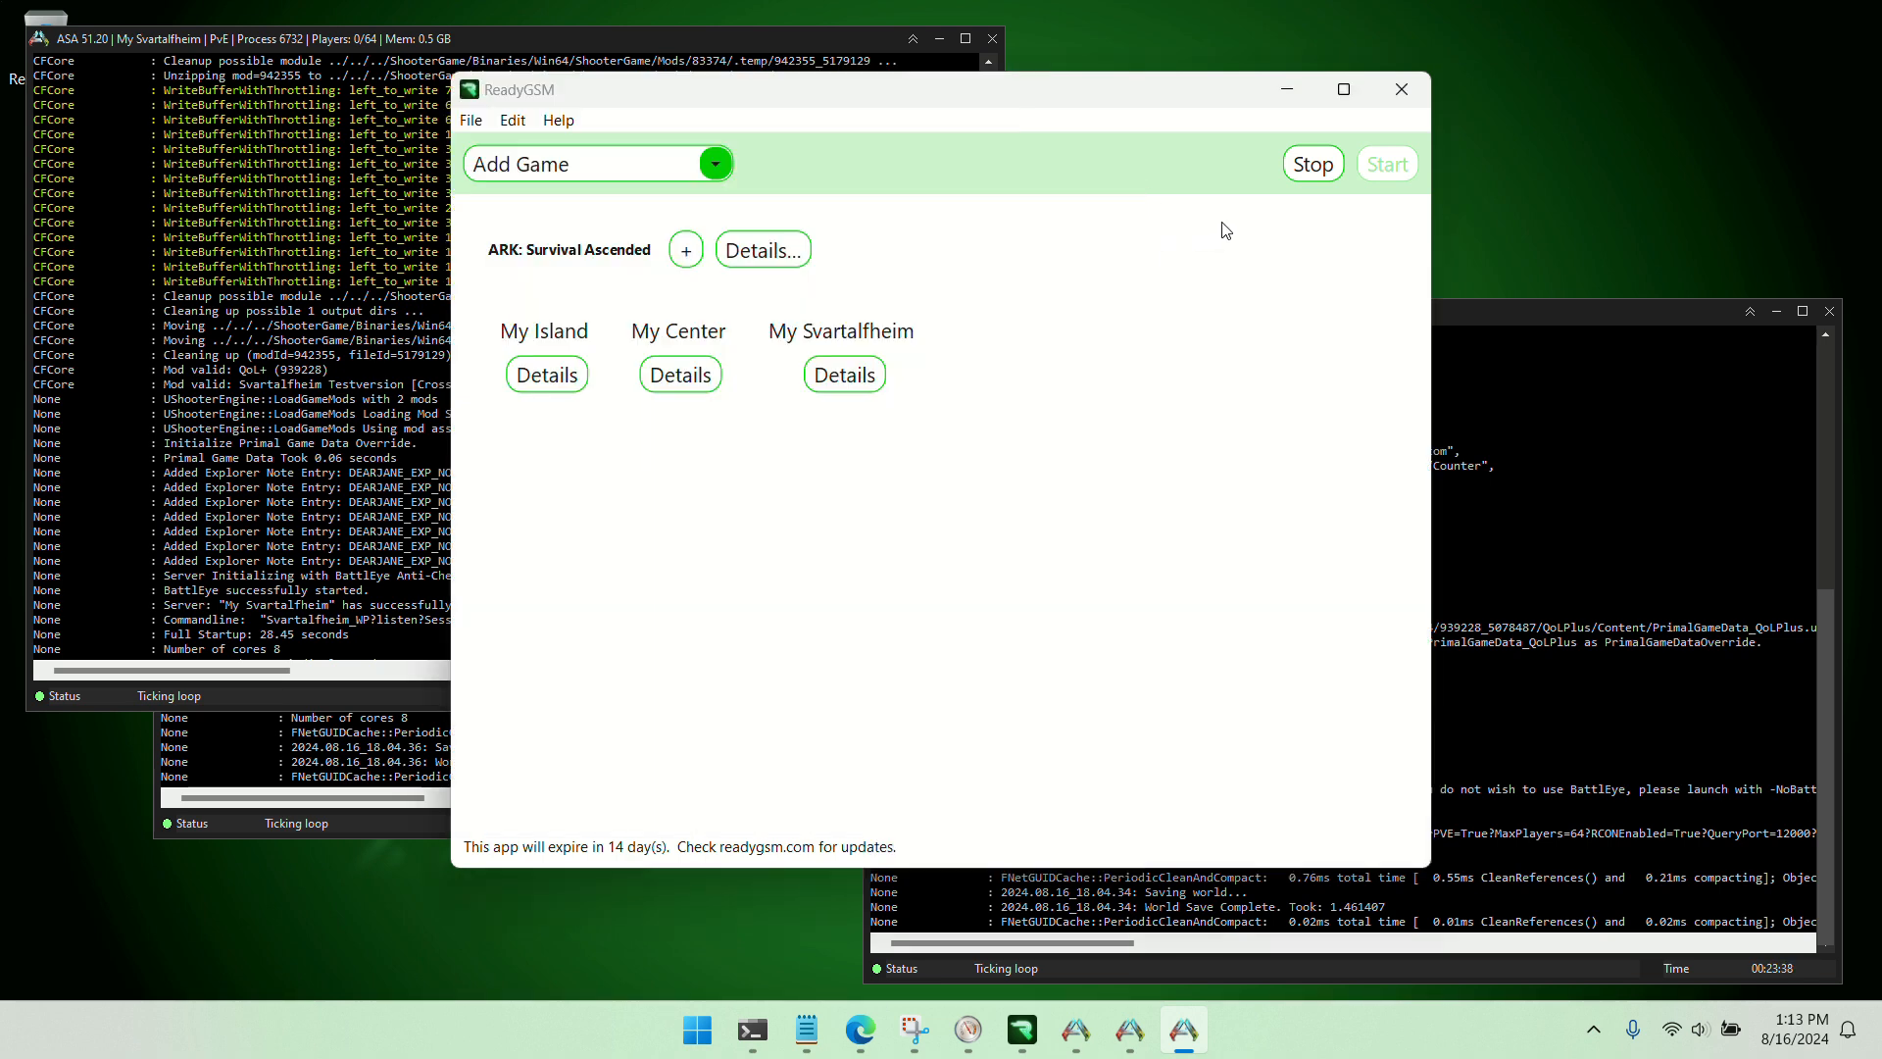
pyautogui.click(1306, 171)
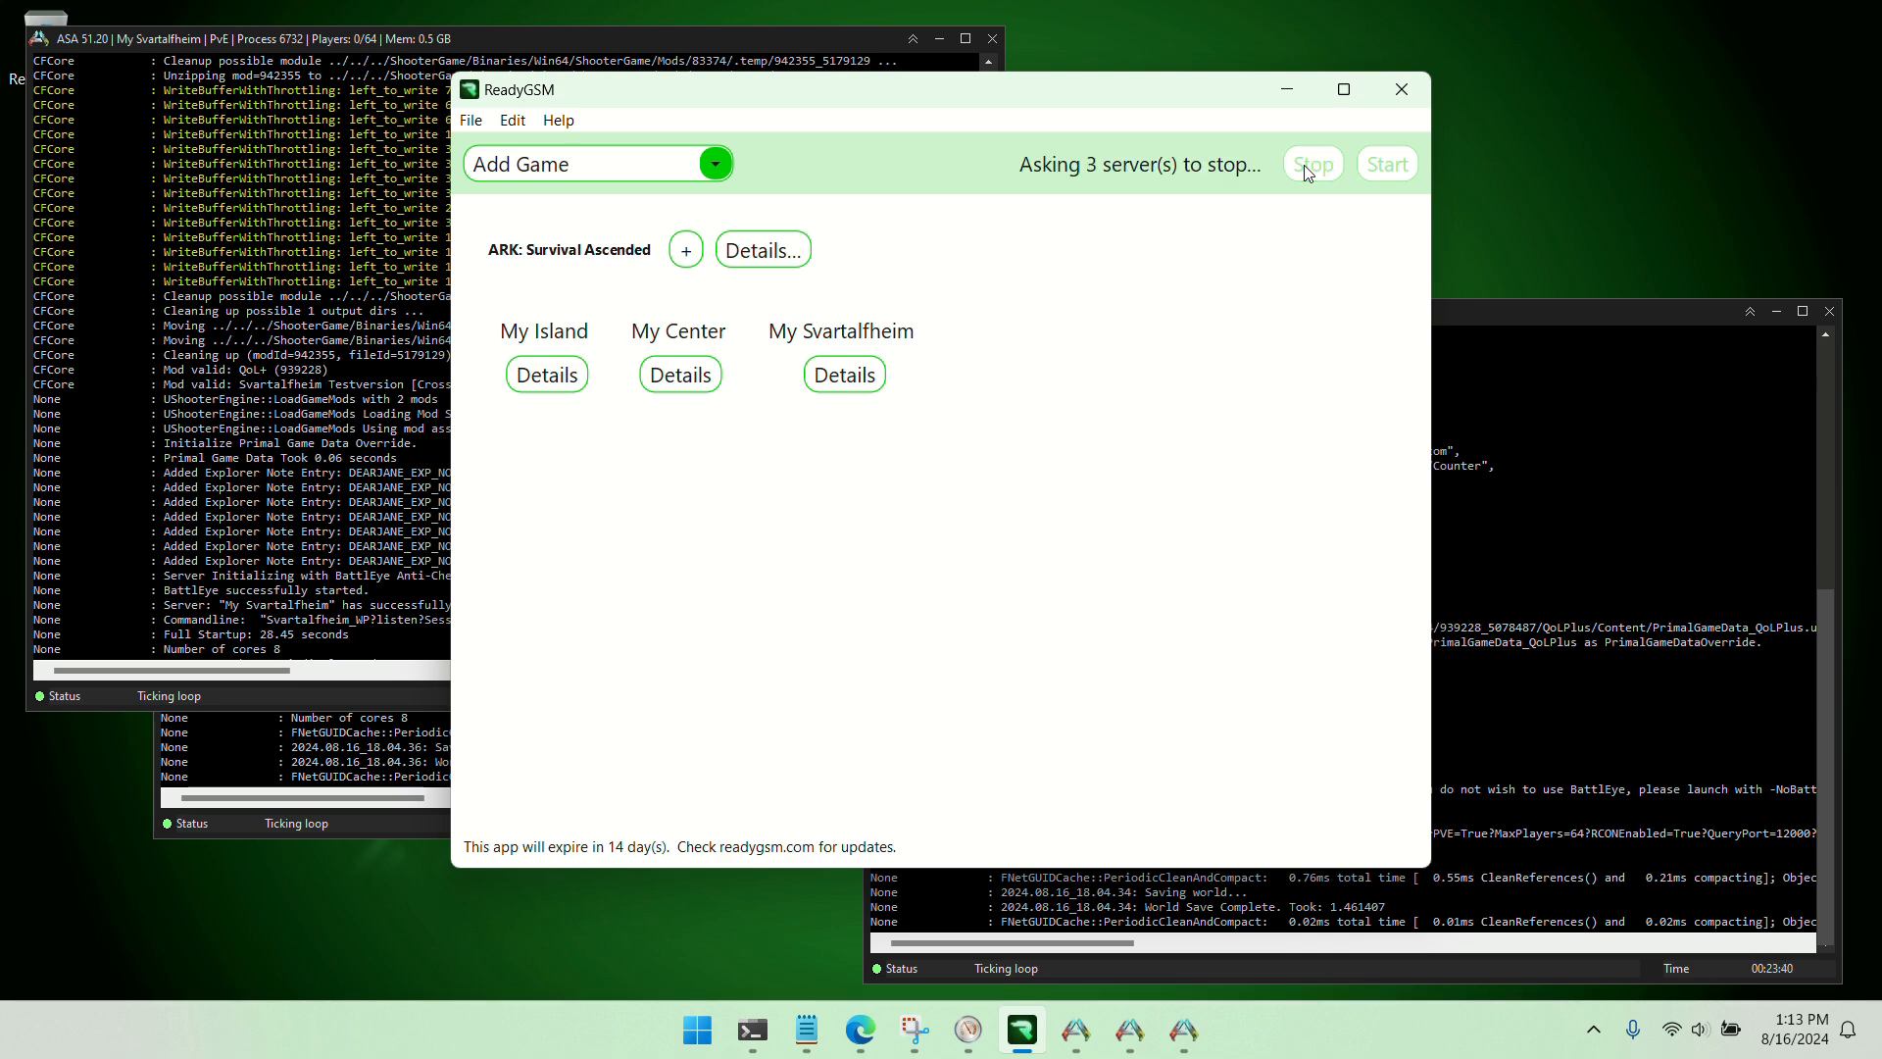